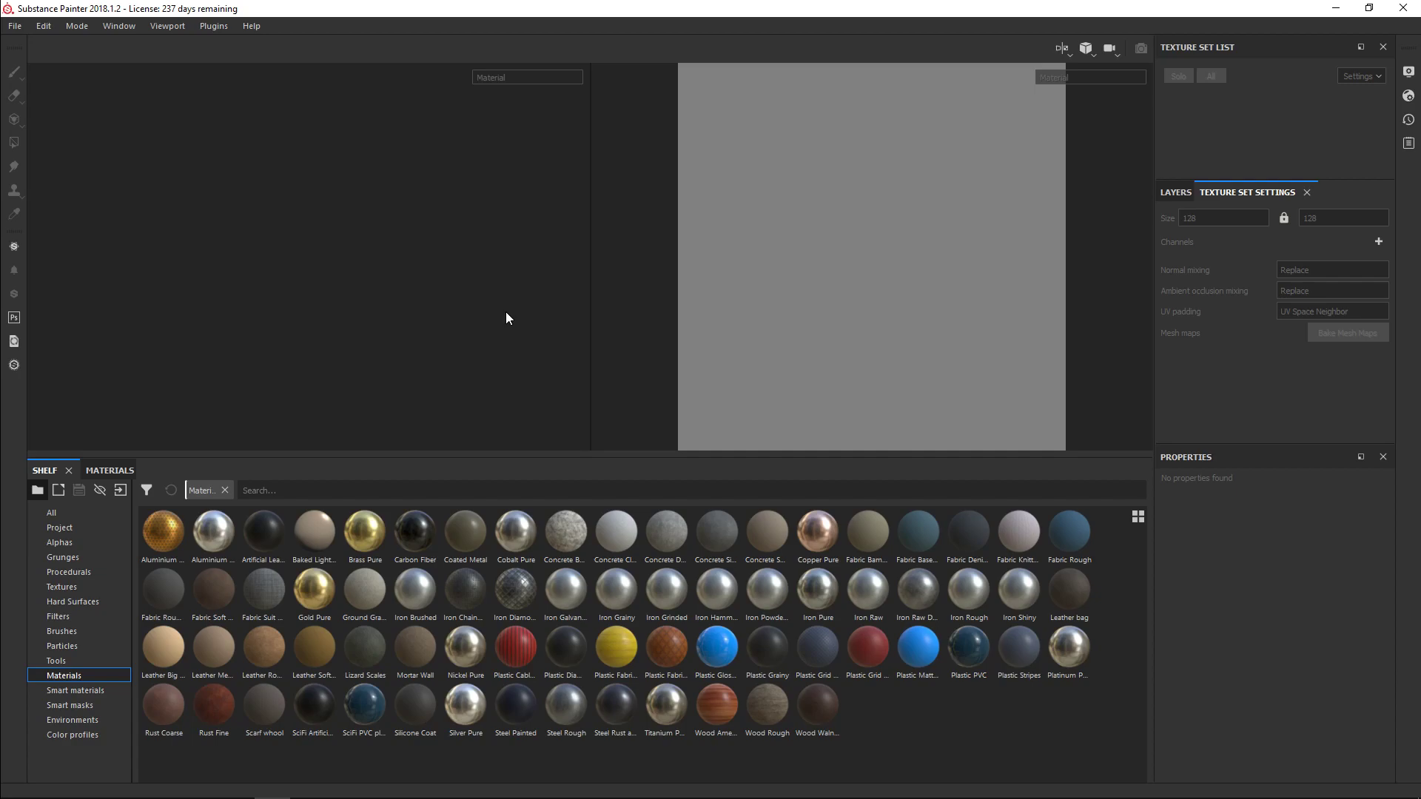
# - Check the LampeHD and LampeLD mesh files in the Lampe a souder folder in File Explorer, and return to Substance Painter
pyautogui.hotkey('alt', 'Tab')
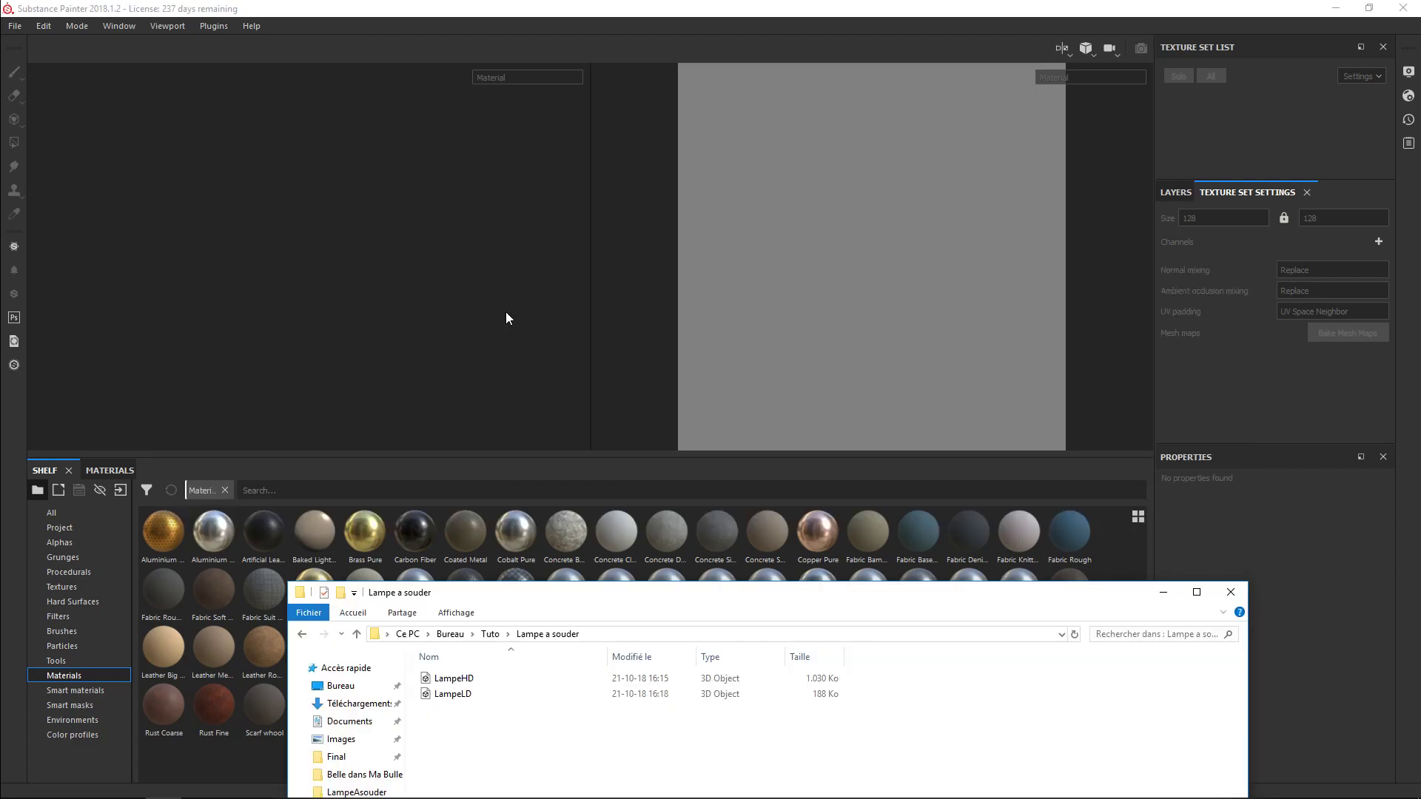
pyautogui.moveTo(543, 592); pyautogui.dragTo(611, 330)
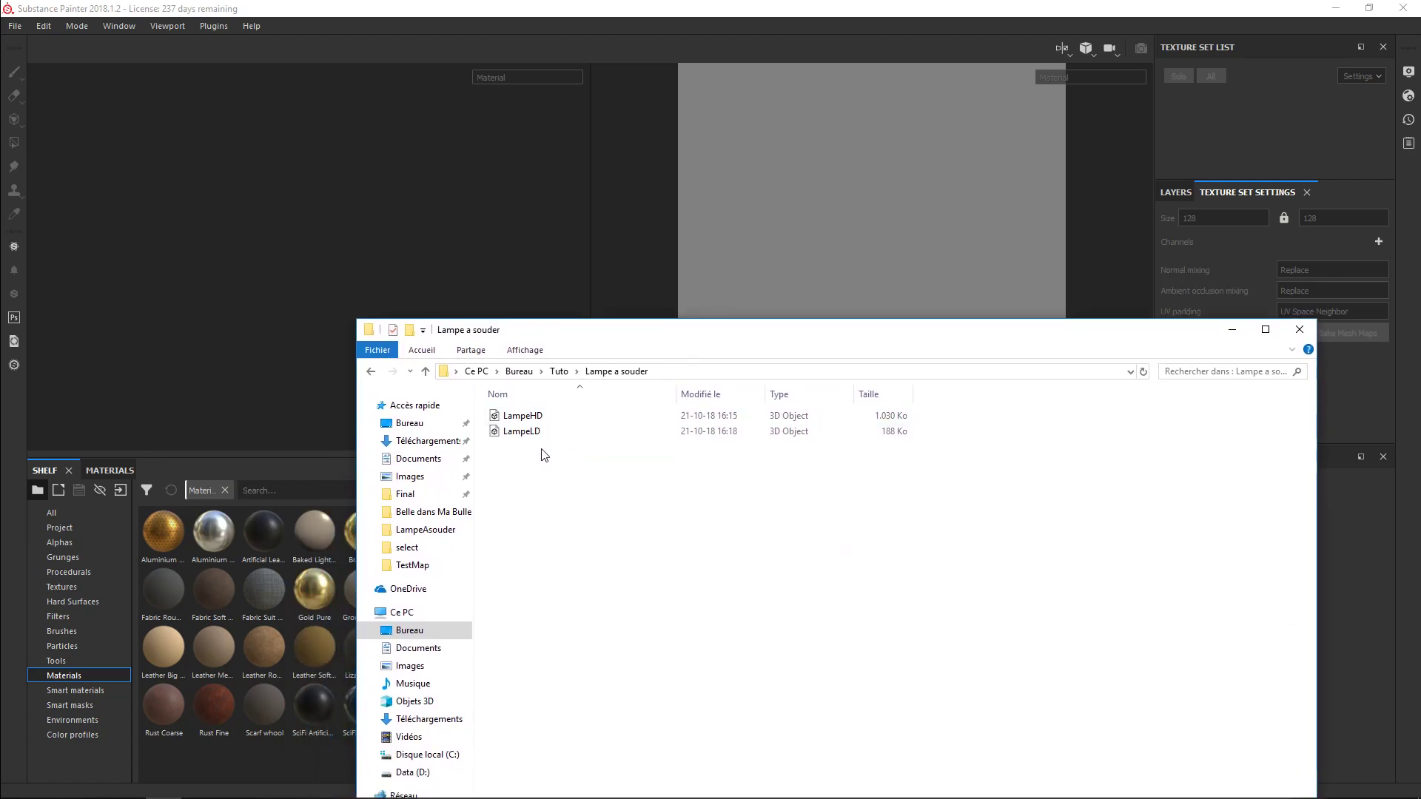
pyautogui.click(529, 419)
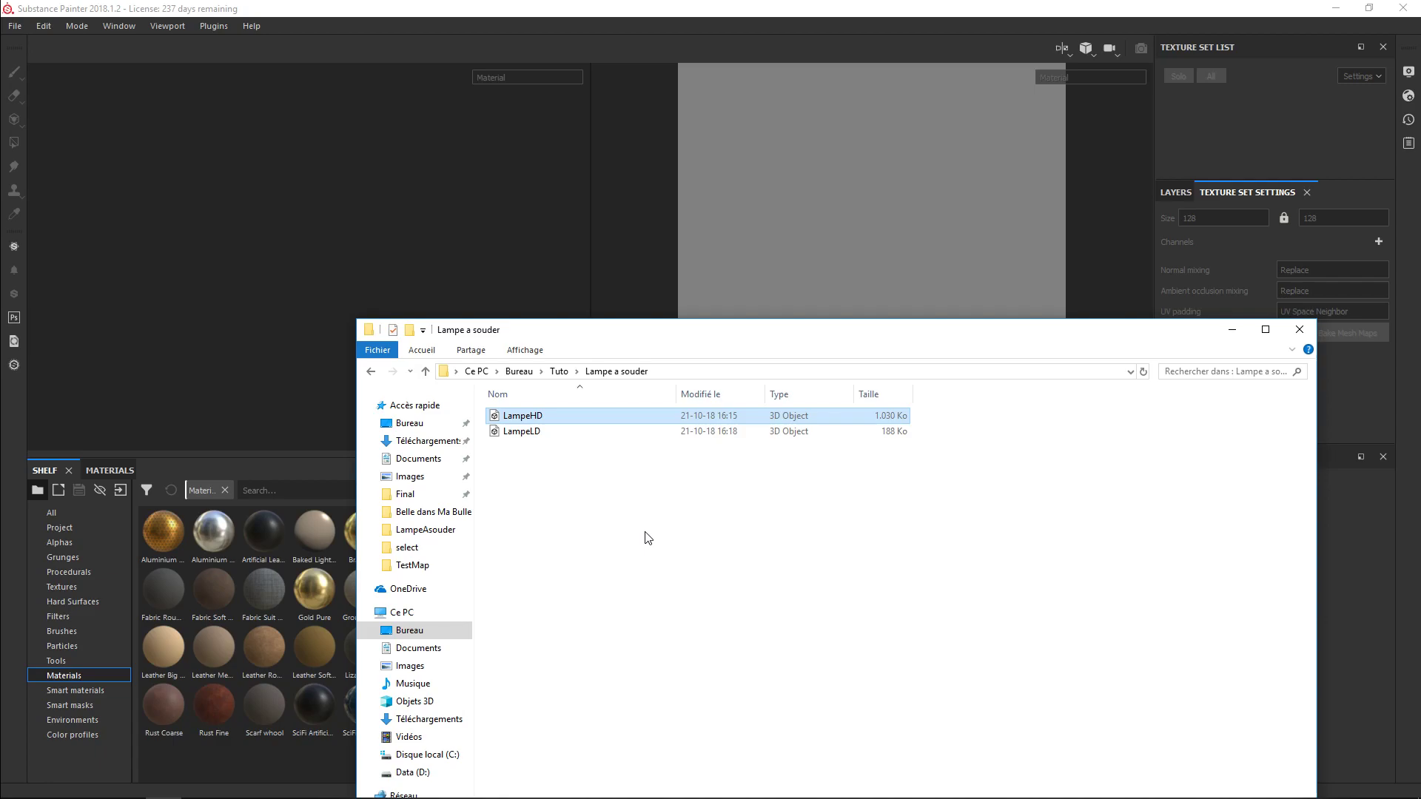
pyautogui.click(534, 432)
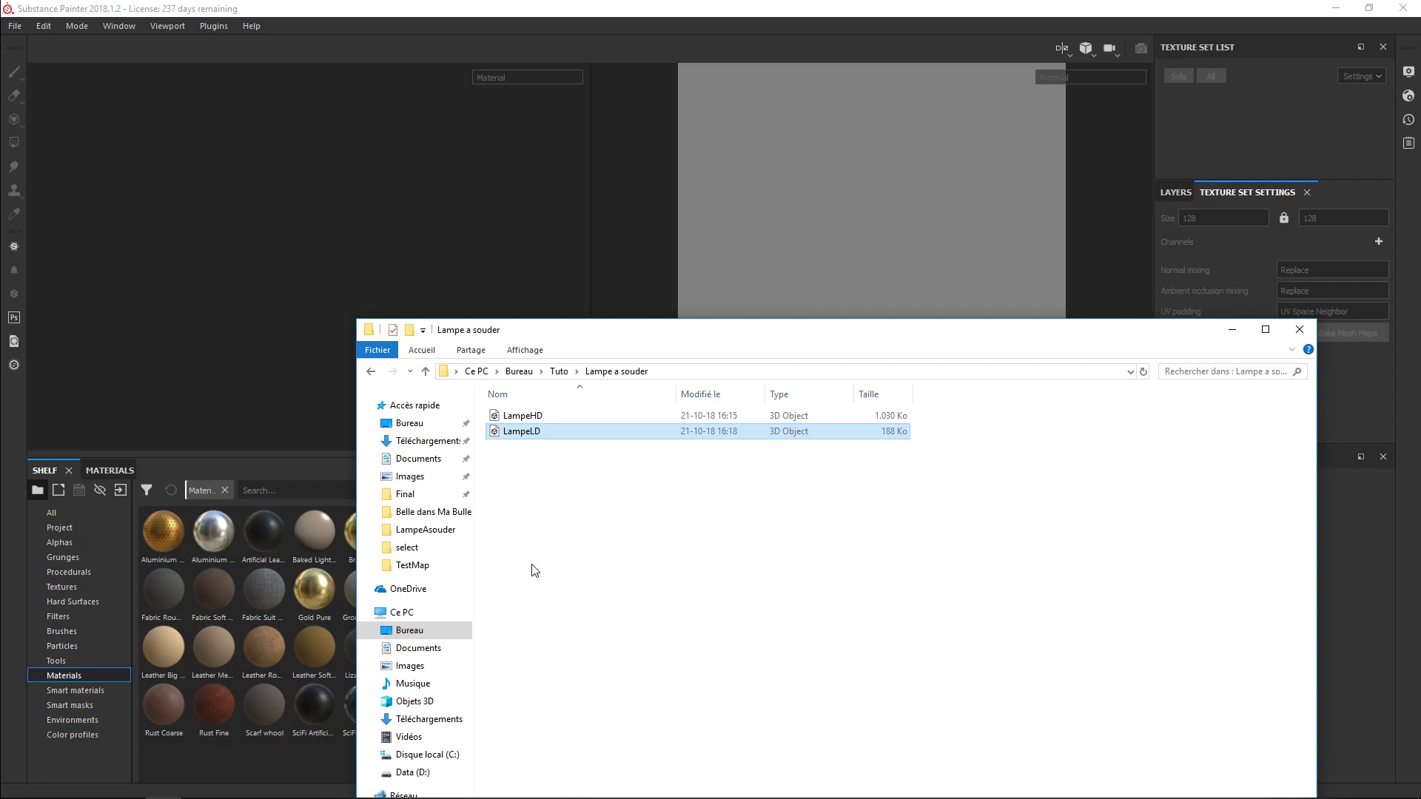
pyautogui.click(222, 194)
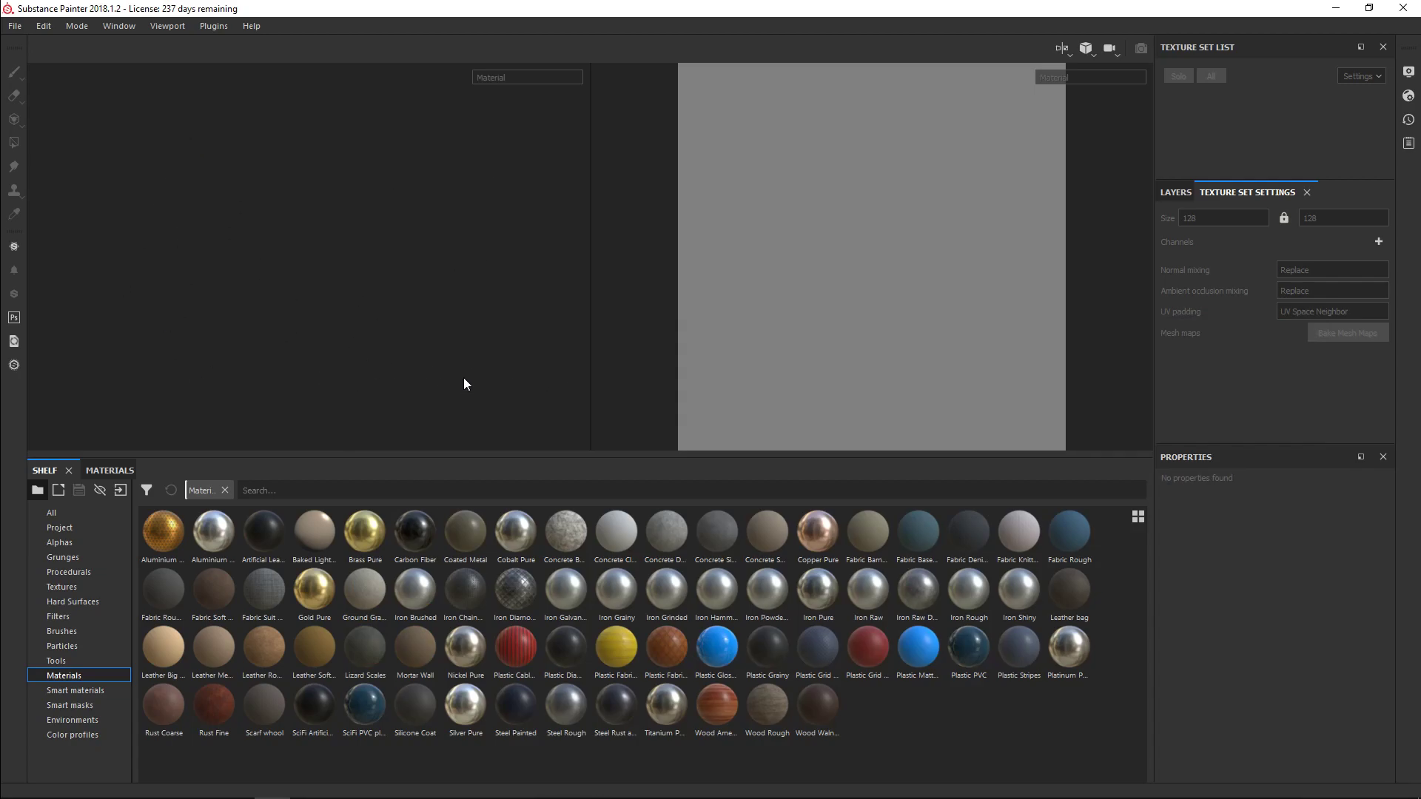
# - Start a new project with the Unreal Engine 4 (allegorithmic) template
pyautogui.click(14, 26)
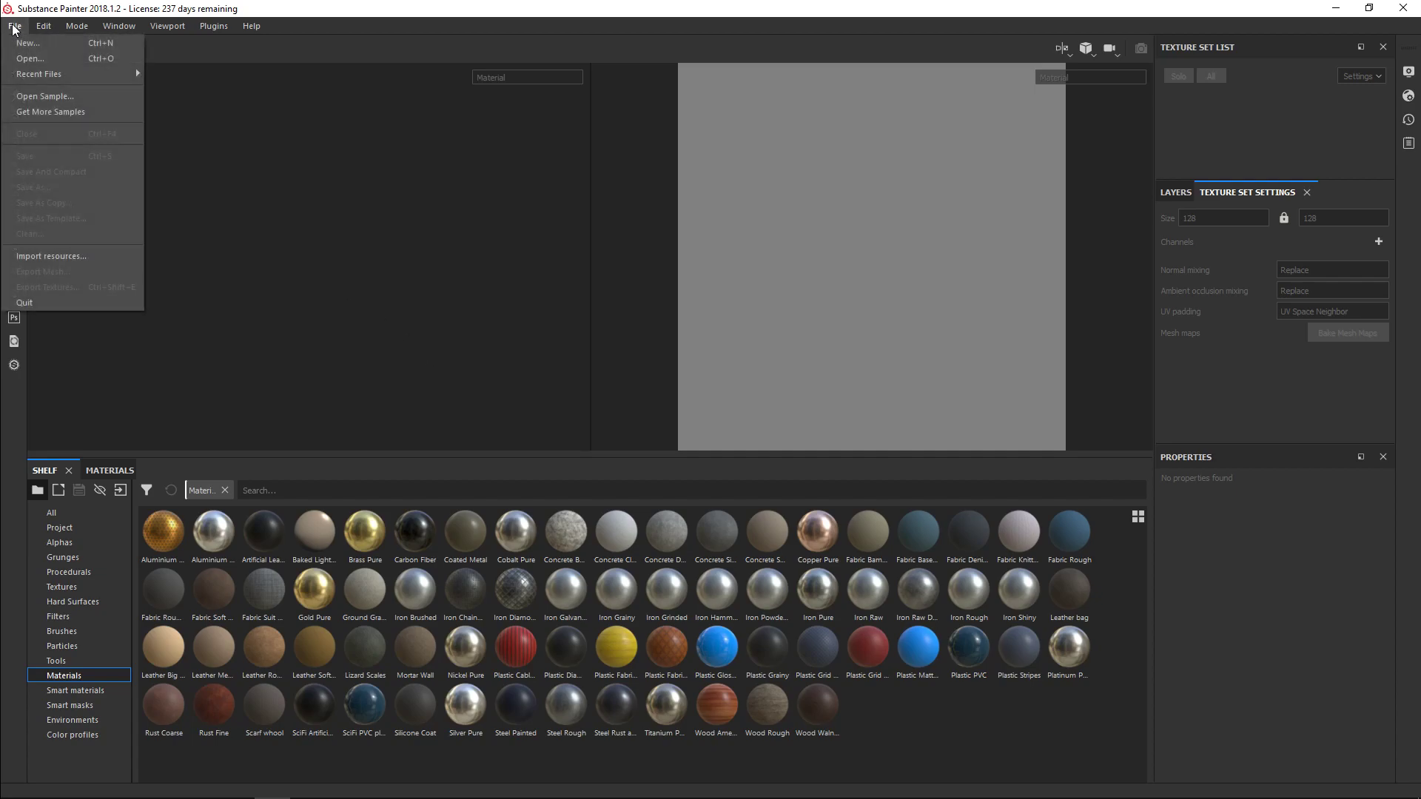
pyautogui.click(28, 43)
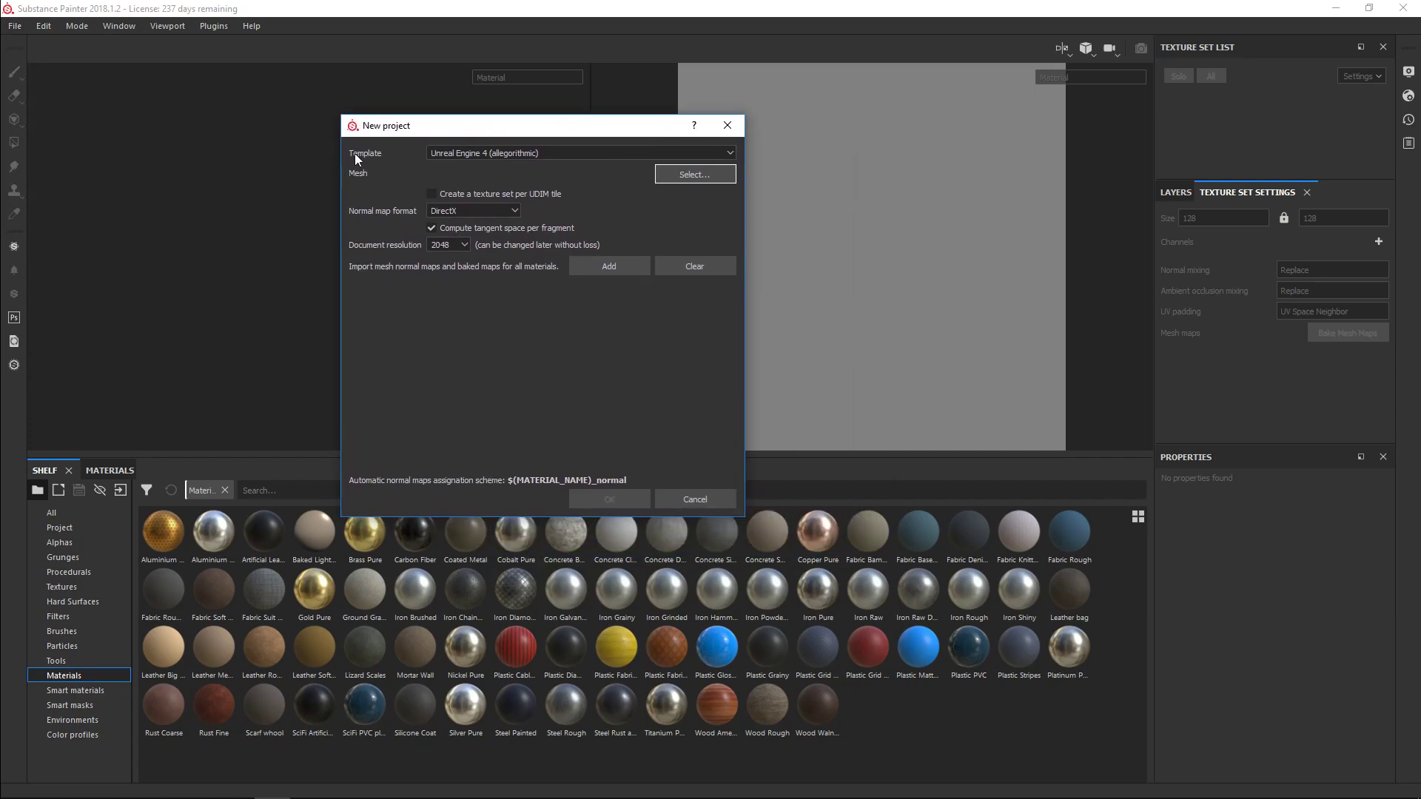
pyautogui.click(441, 157)
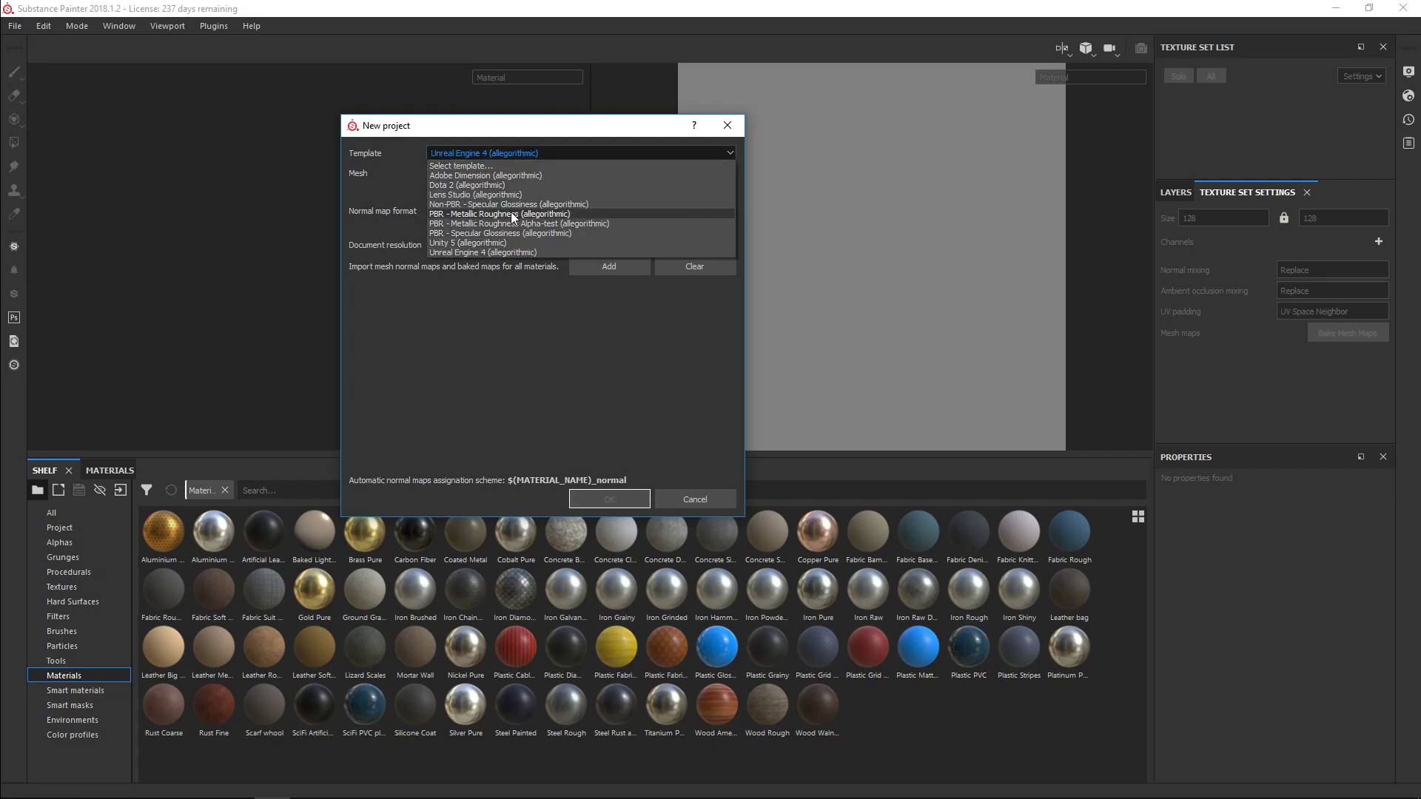
pyautogui.click(484, 253)
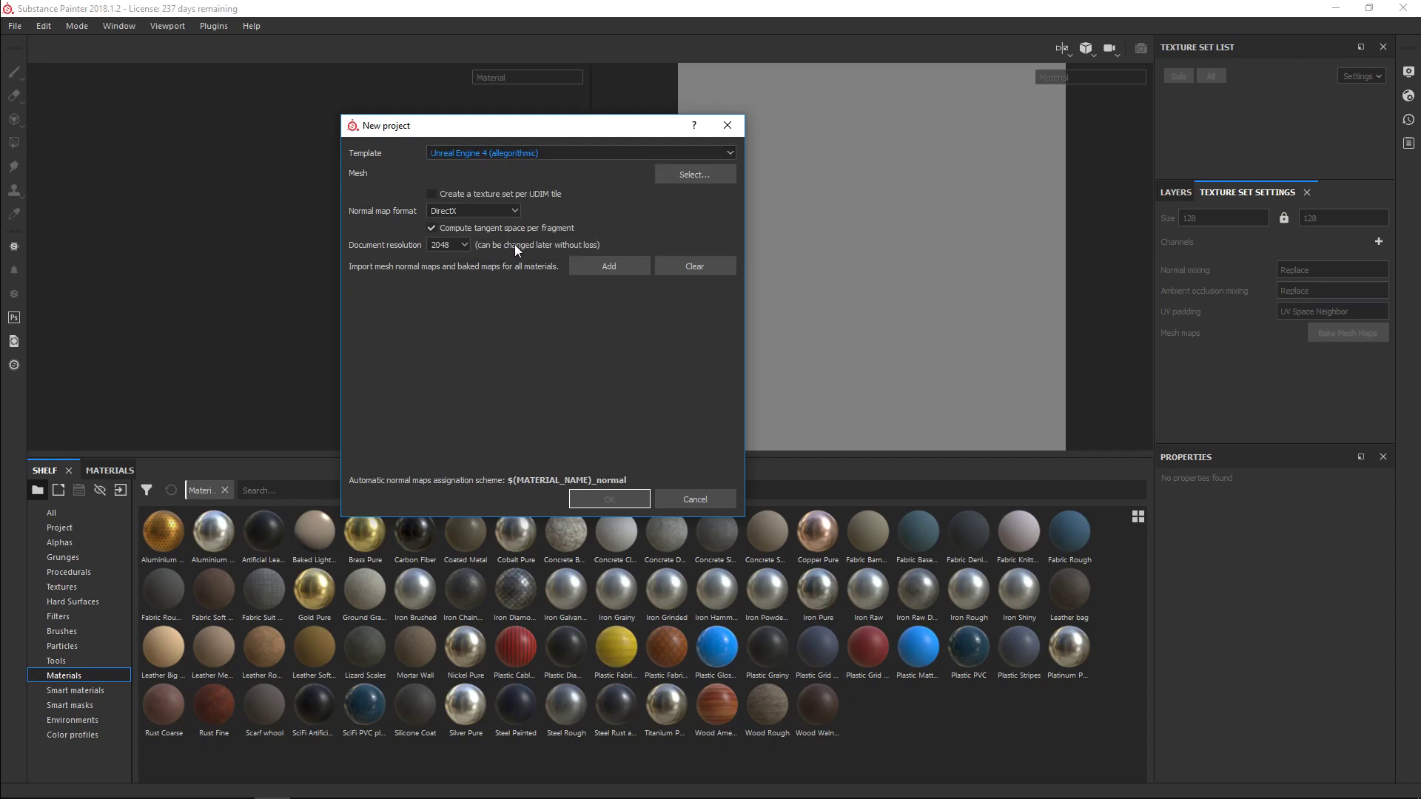
# - Choose the LampeLD file from the desktop's Tuto > Lampe a souder folder as the project mesh
pyautogui.click(679, 176)
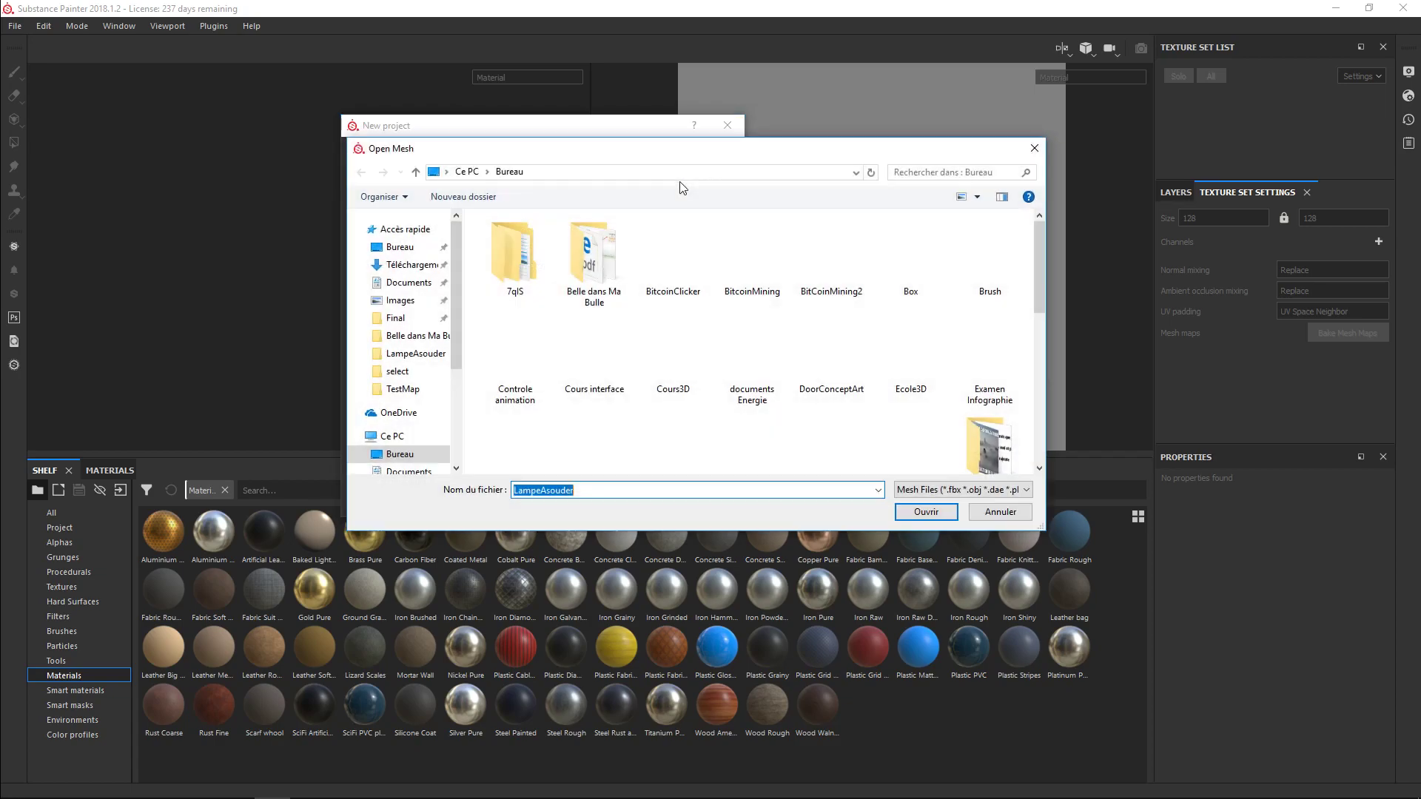
pyautogui.click(400, 248)
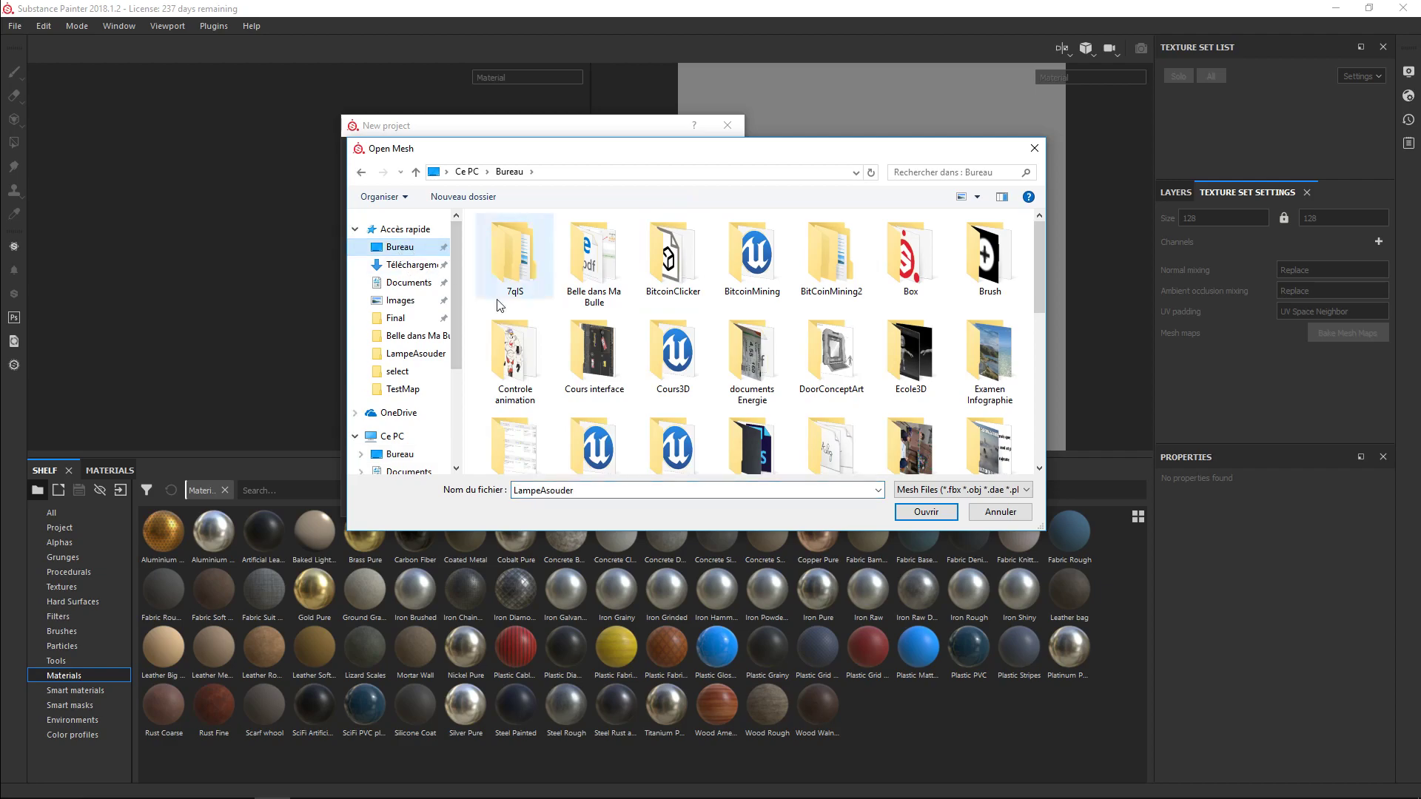
pyautogui.scroll(-1, 860, 276)
pyautogui.scroll(-5, 977, 336)
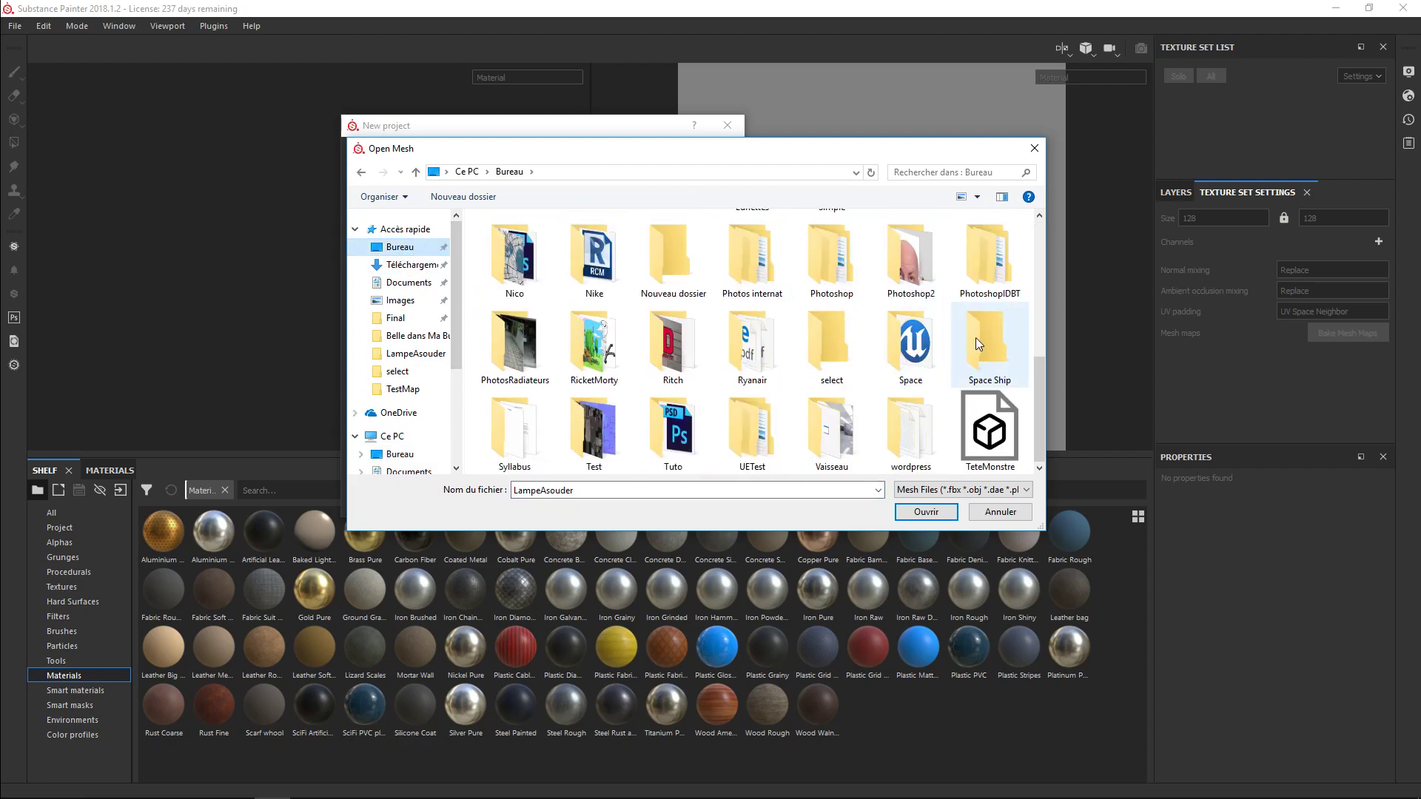
pyautogui.scroll(6, 977, 336)
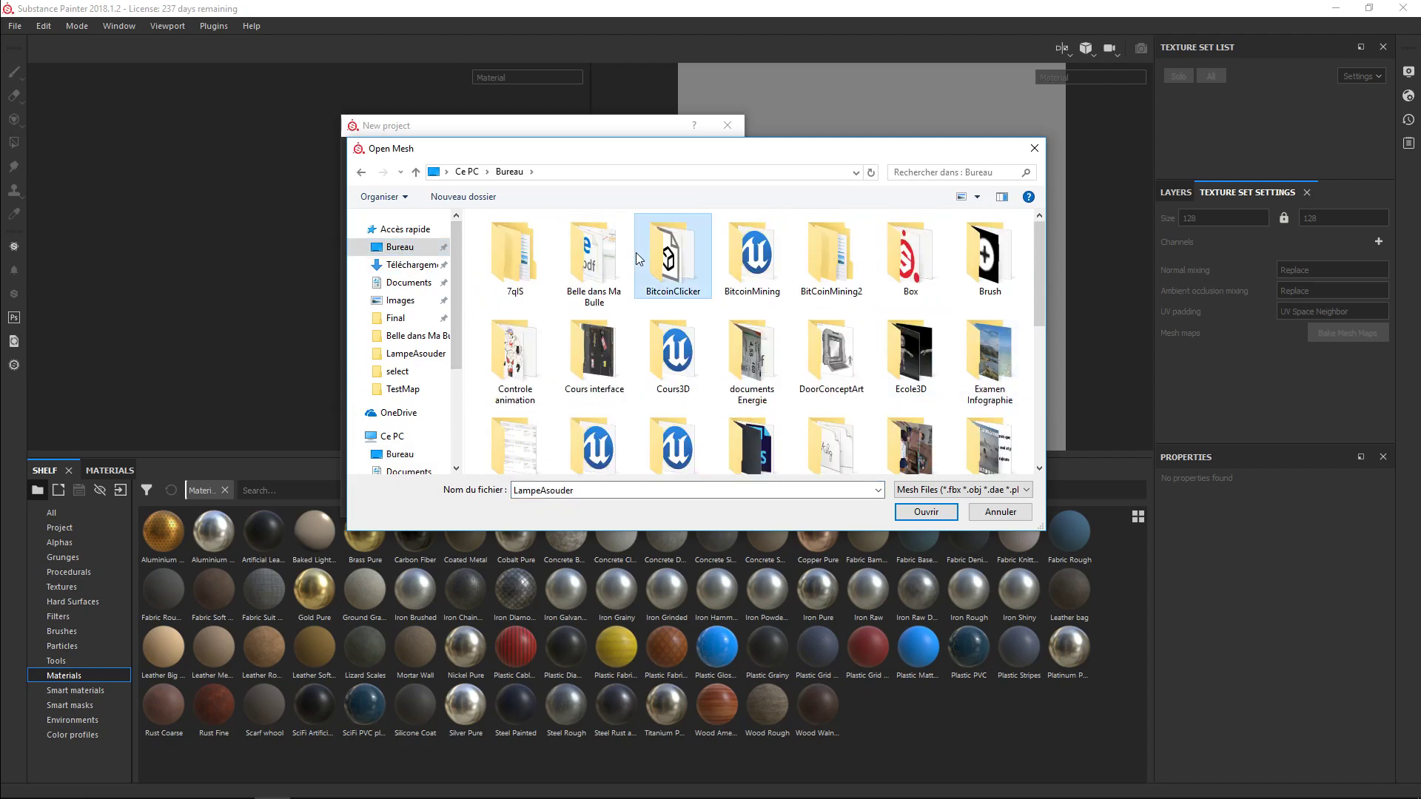
pyautogui.scroll(-5, 644, 310)
pyautogui.doubleClick(680, 431)
pyautogui.doubleClick(537, 256)
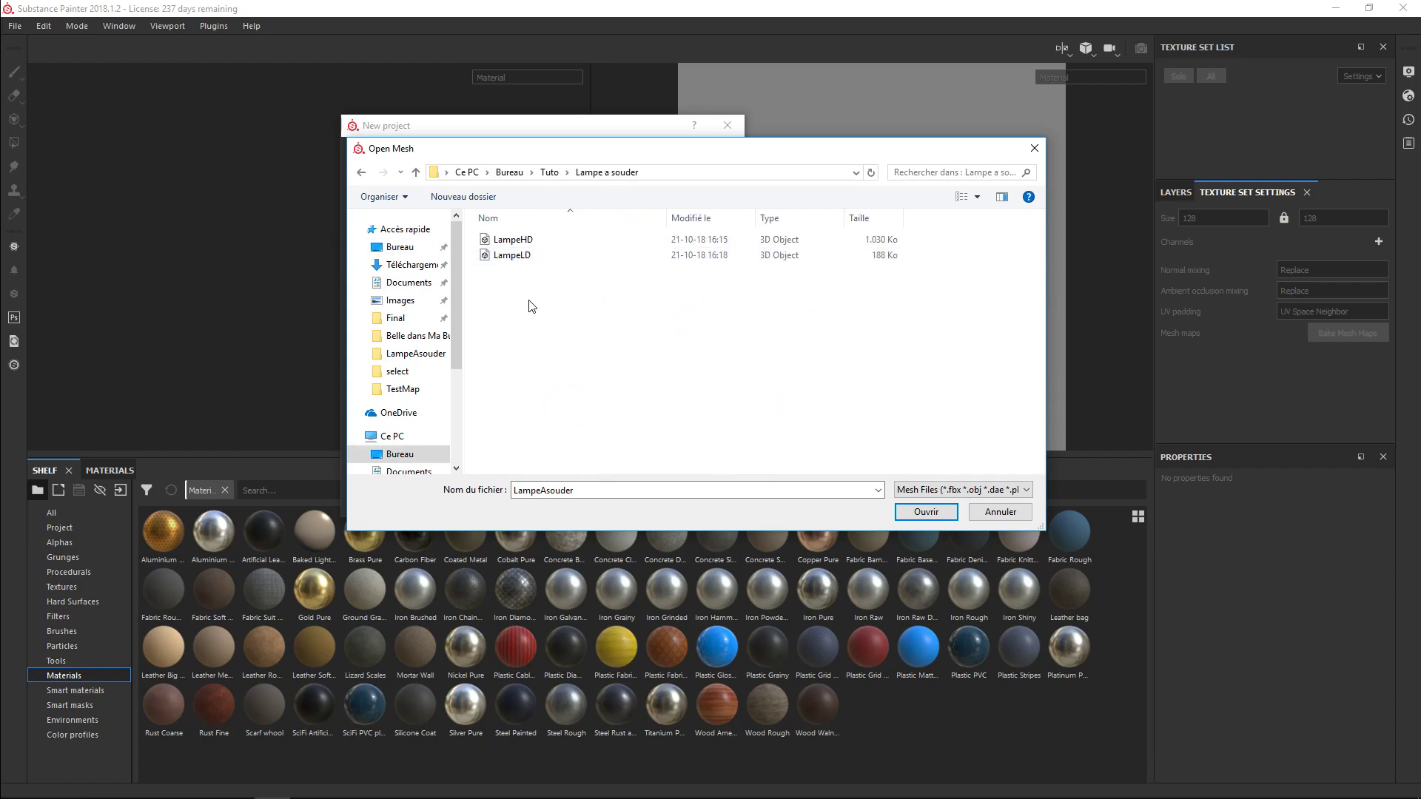
pyautogui.click(524, 255)
pyautogui.click(927, 513)
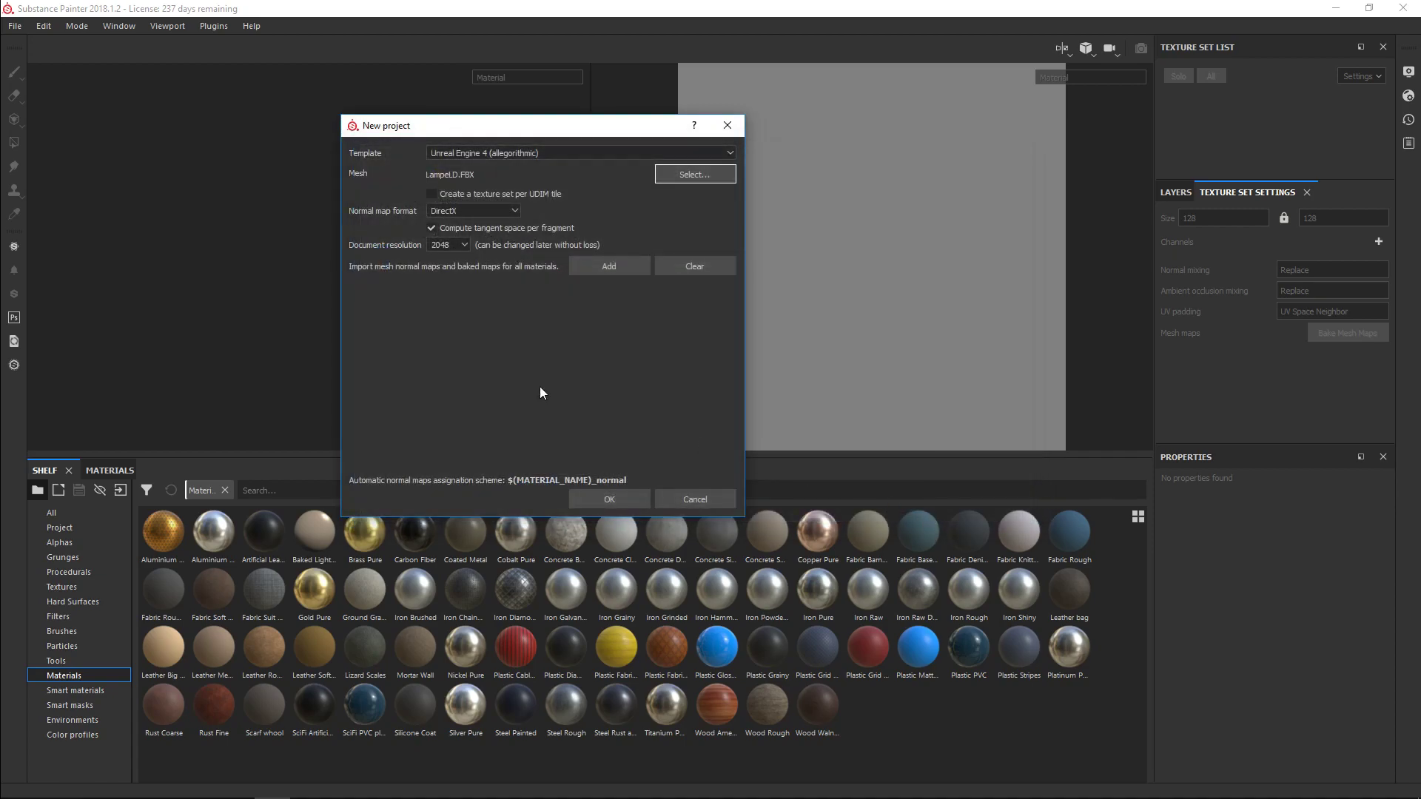
# - Choose DirectX as the normal map format and create the project at 2048 document resolution
pyautogui.moveTo(520, 127); pyautogui.dragTo(686, 178)
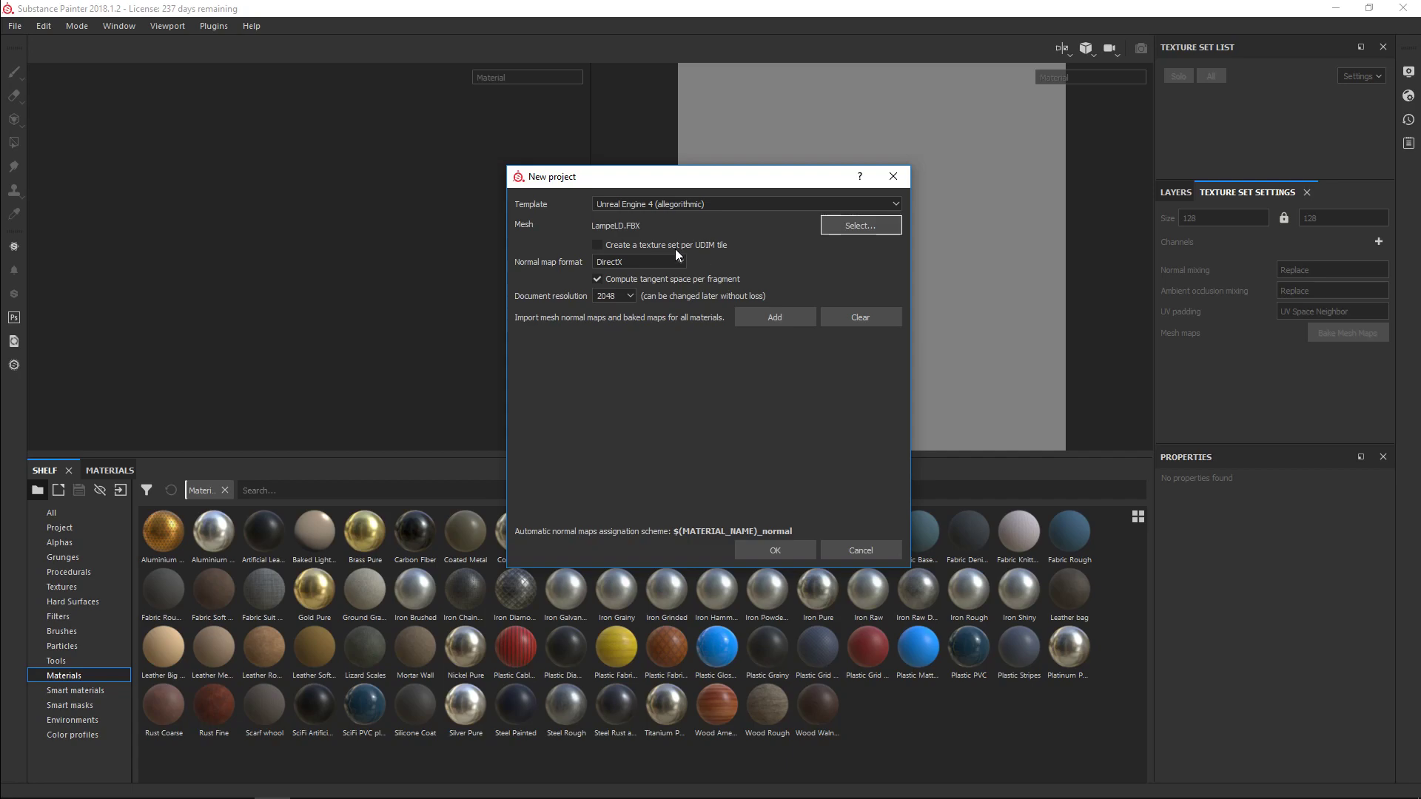
pyautogui.click(667, 268)
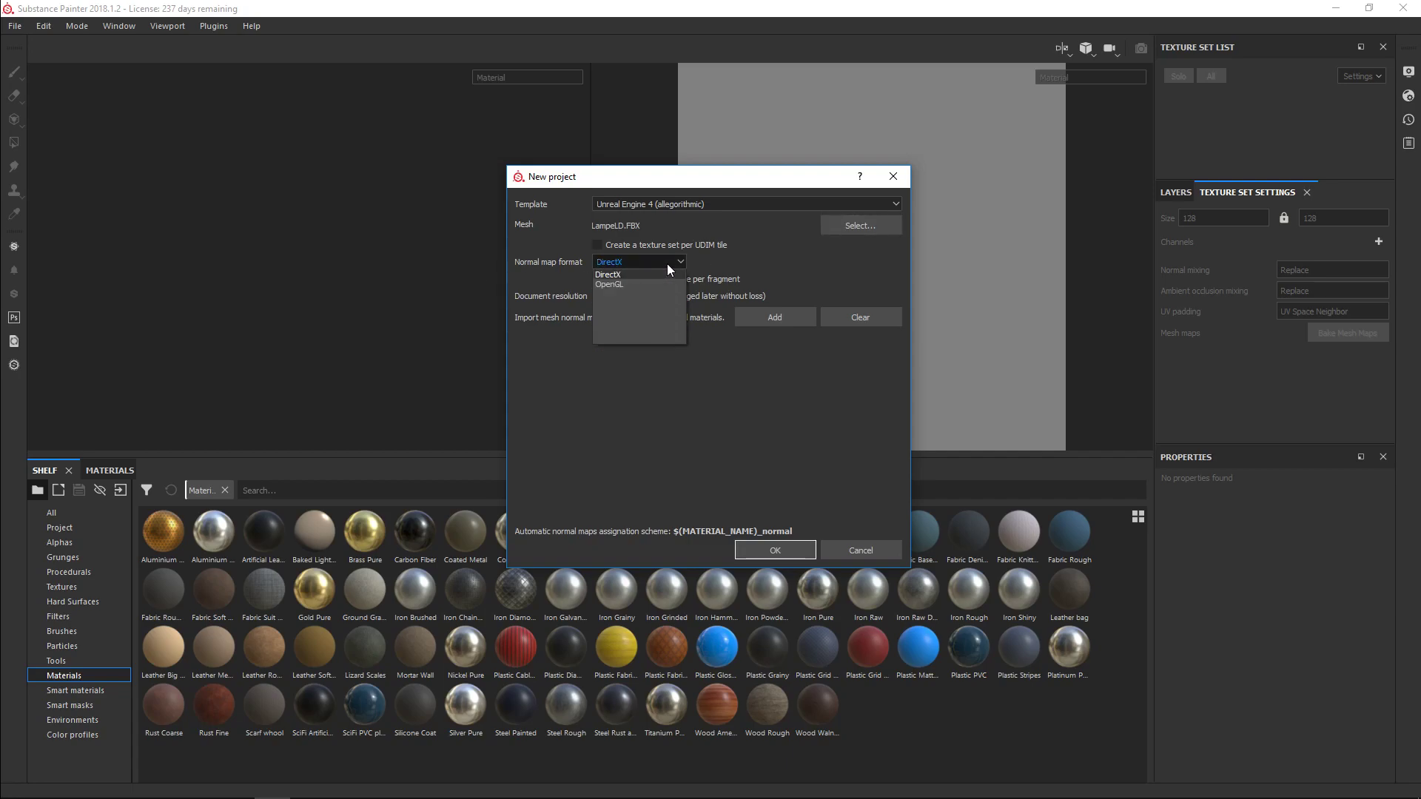
pyautogui.click(605, 275)
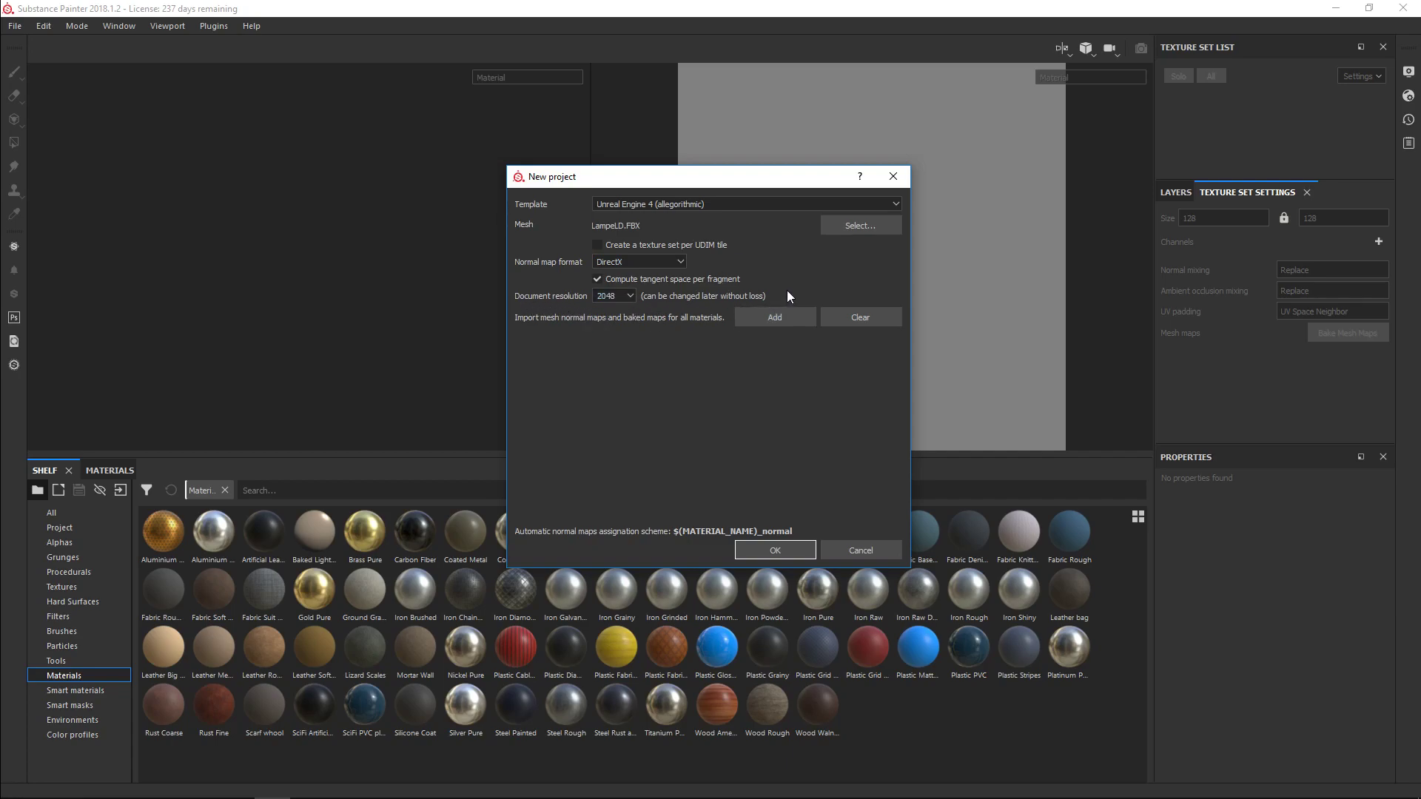
pyautogui.moveTo(577, 178); pyautogui.dragTo(787, 198)
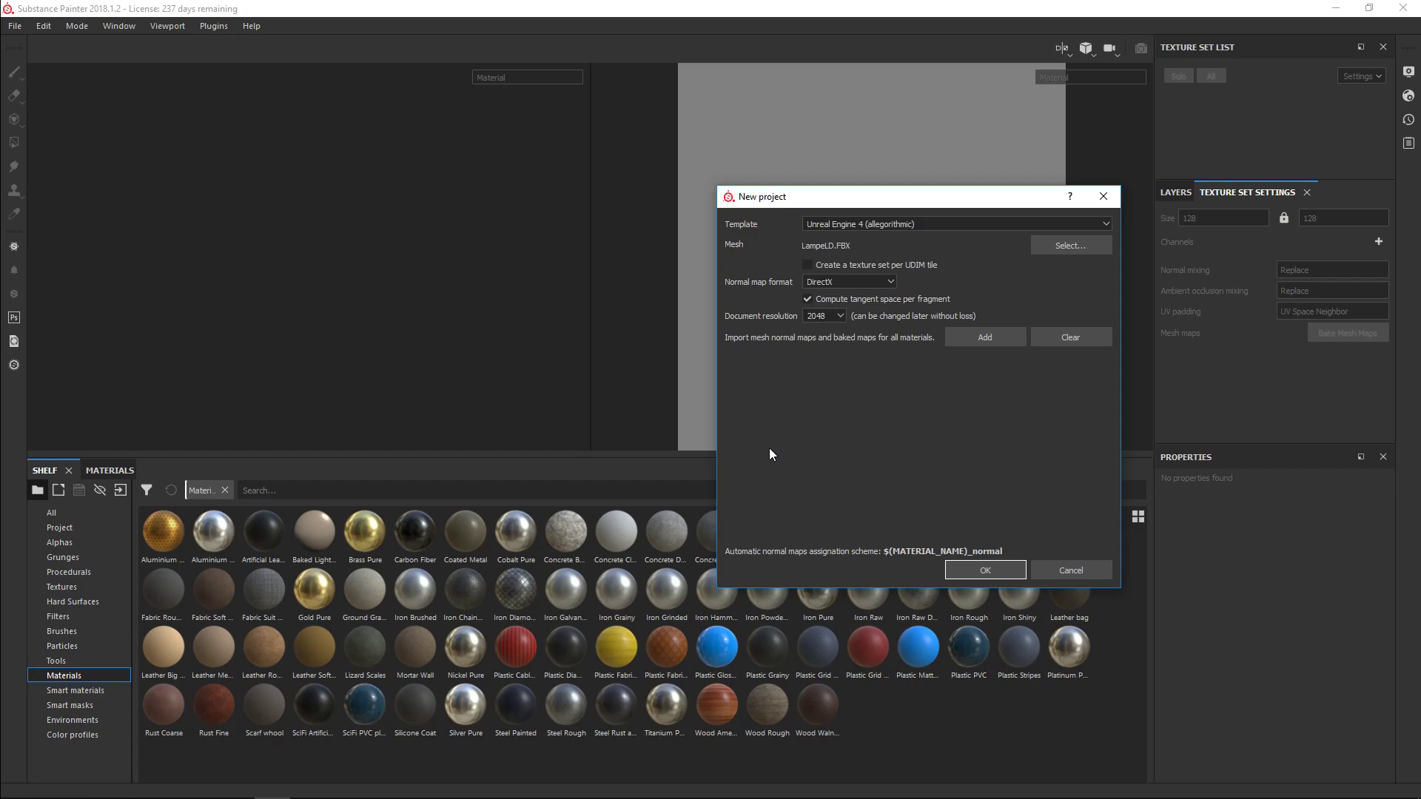
pyautogui.click(983, 571)
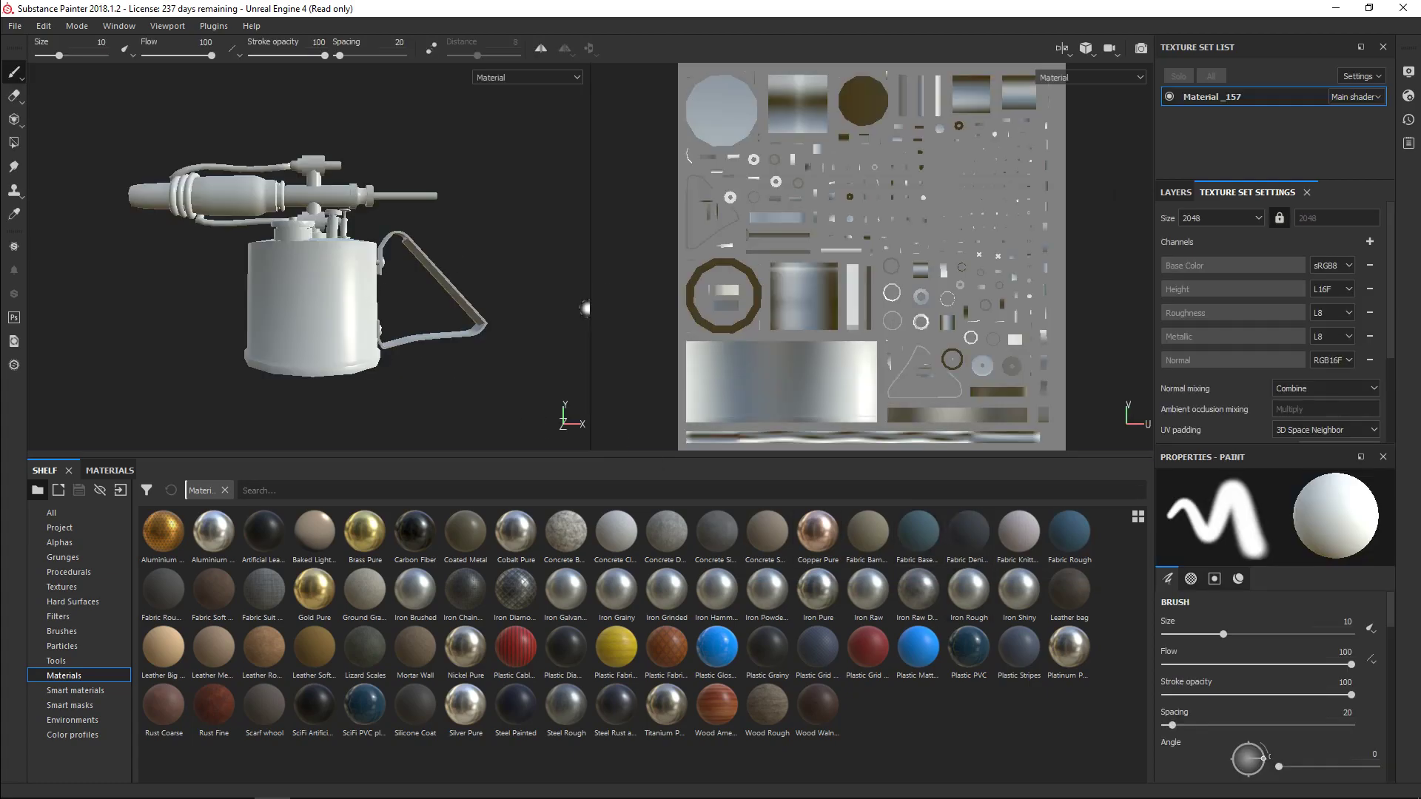
# - Enlarge the 3D view by narrowing the UV view and reducing the shelf's height
pyautogui.moveTo(588, 307); pyautogui.dragTo(1016, 308)
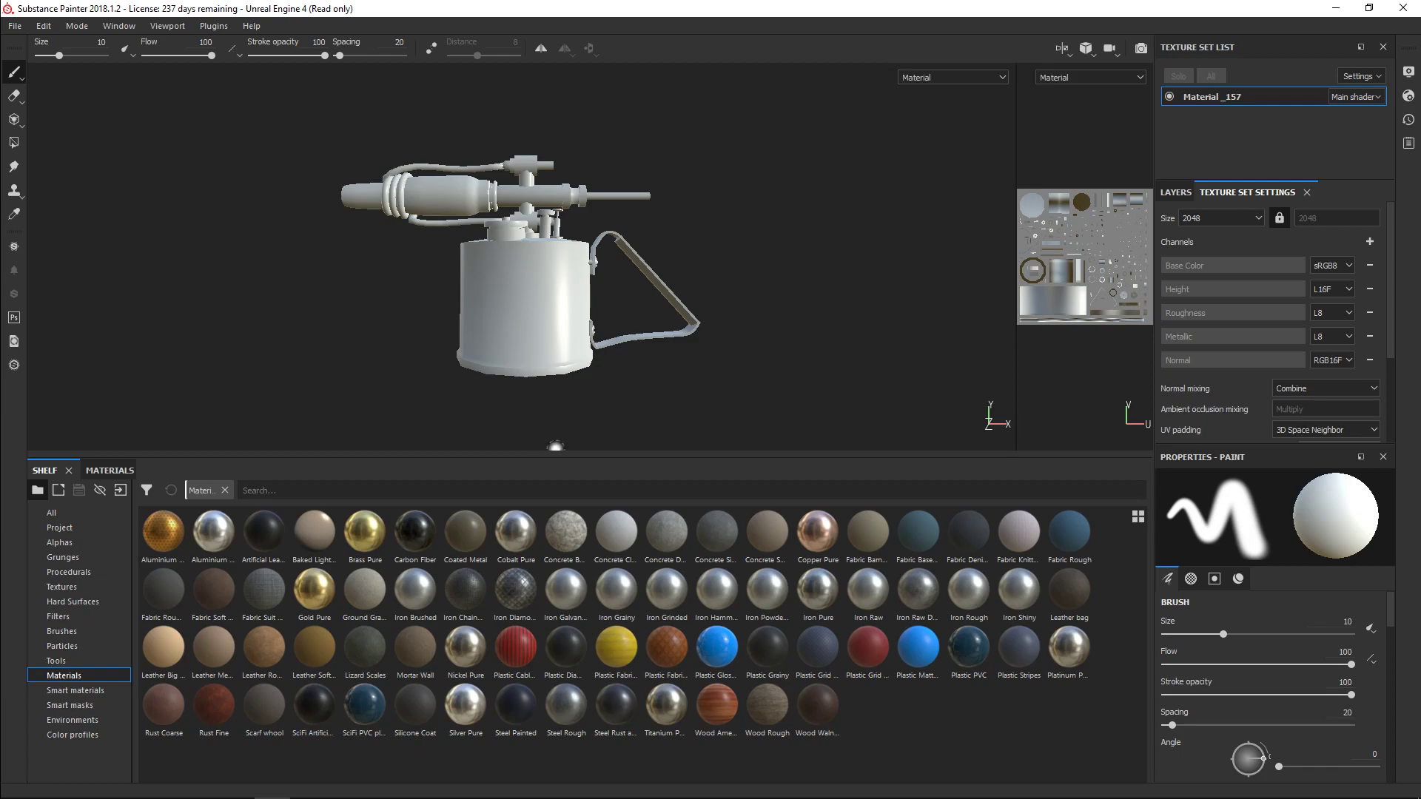
pyautogui.moveTo(558, 456); pyautogui.dragTo(554, 536)
pyautogui.keyDown('alt'); pyautogui.moveTo(375, 365); pyautogui.dragTo(559, 415); pyautogui.keyUp('alt')
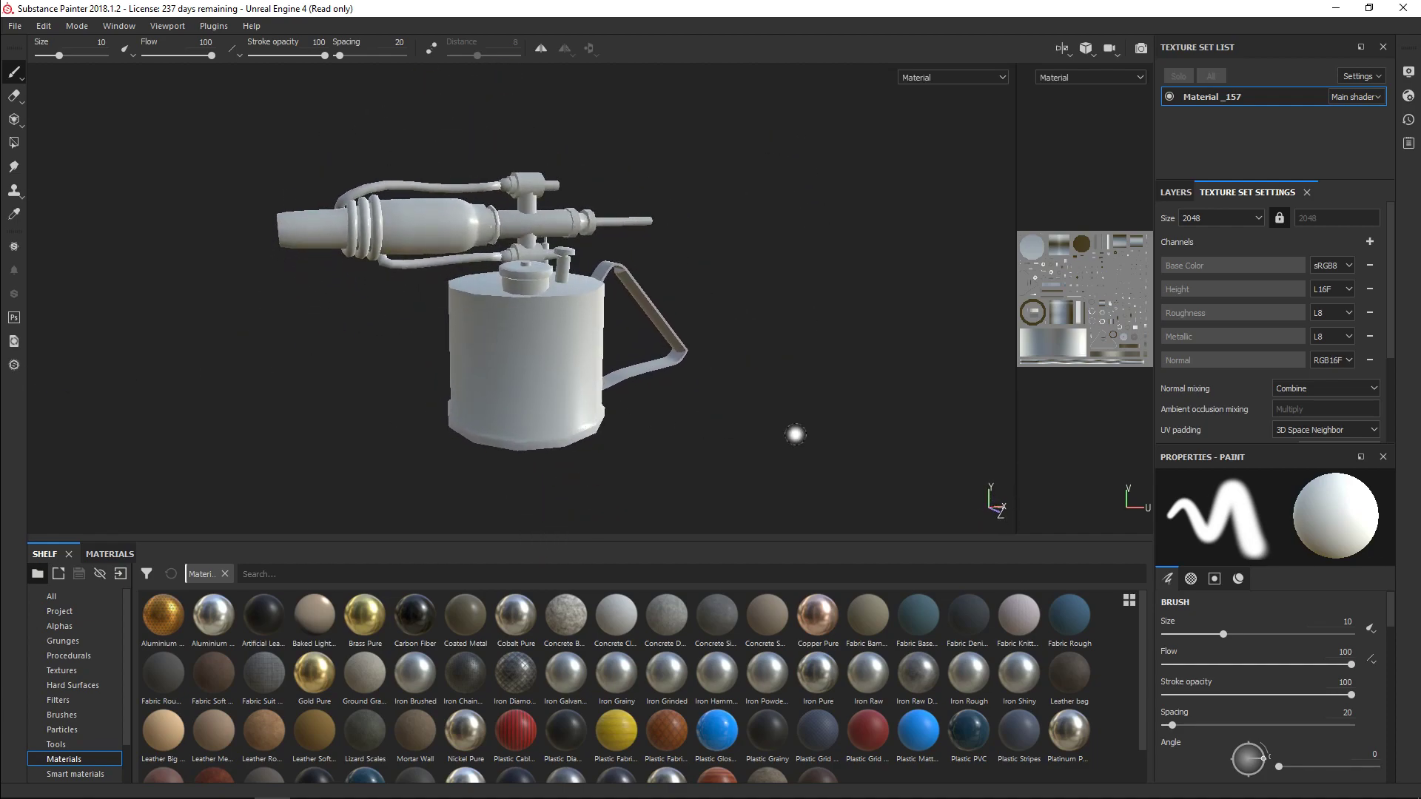
# - Look over the layer stack and the texture set's channels and mesh map slots
pyautogui.click(1176, 191)
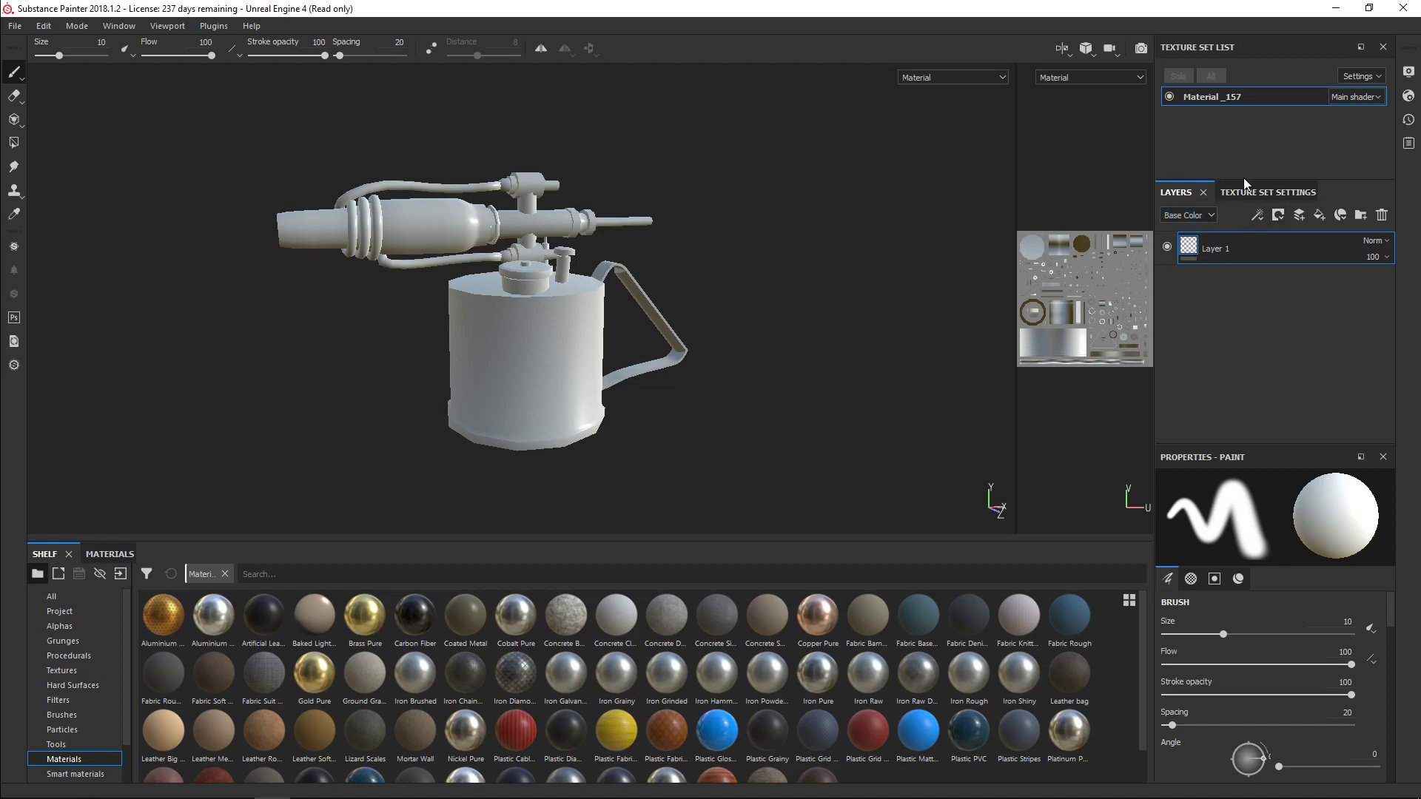
pyautogui.click(1285, 197)
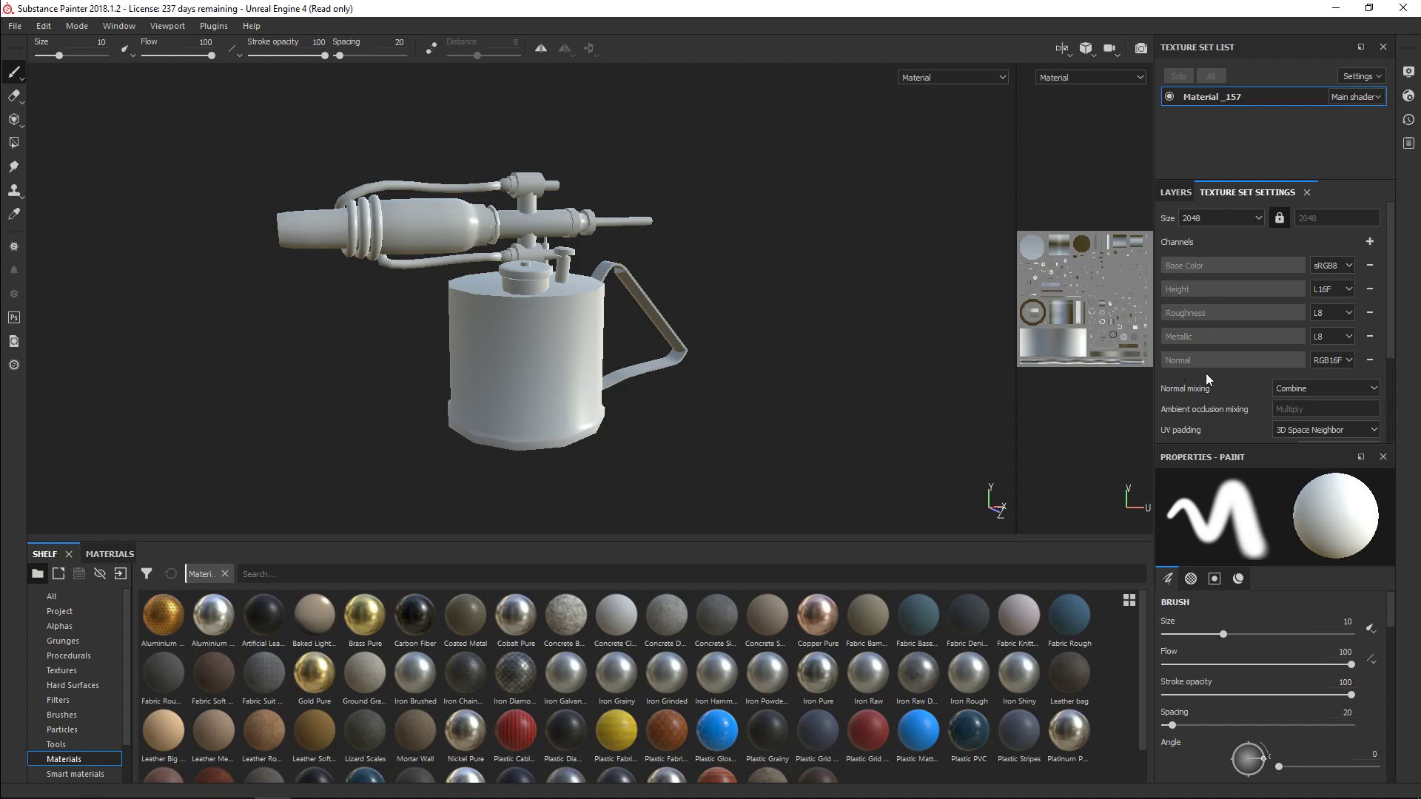
pyautogui.scroll(-3, 1211, 310)
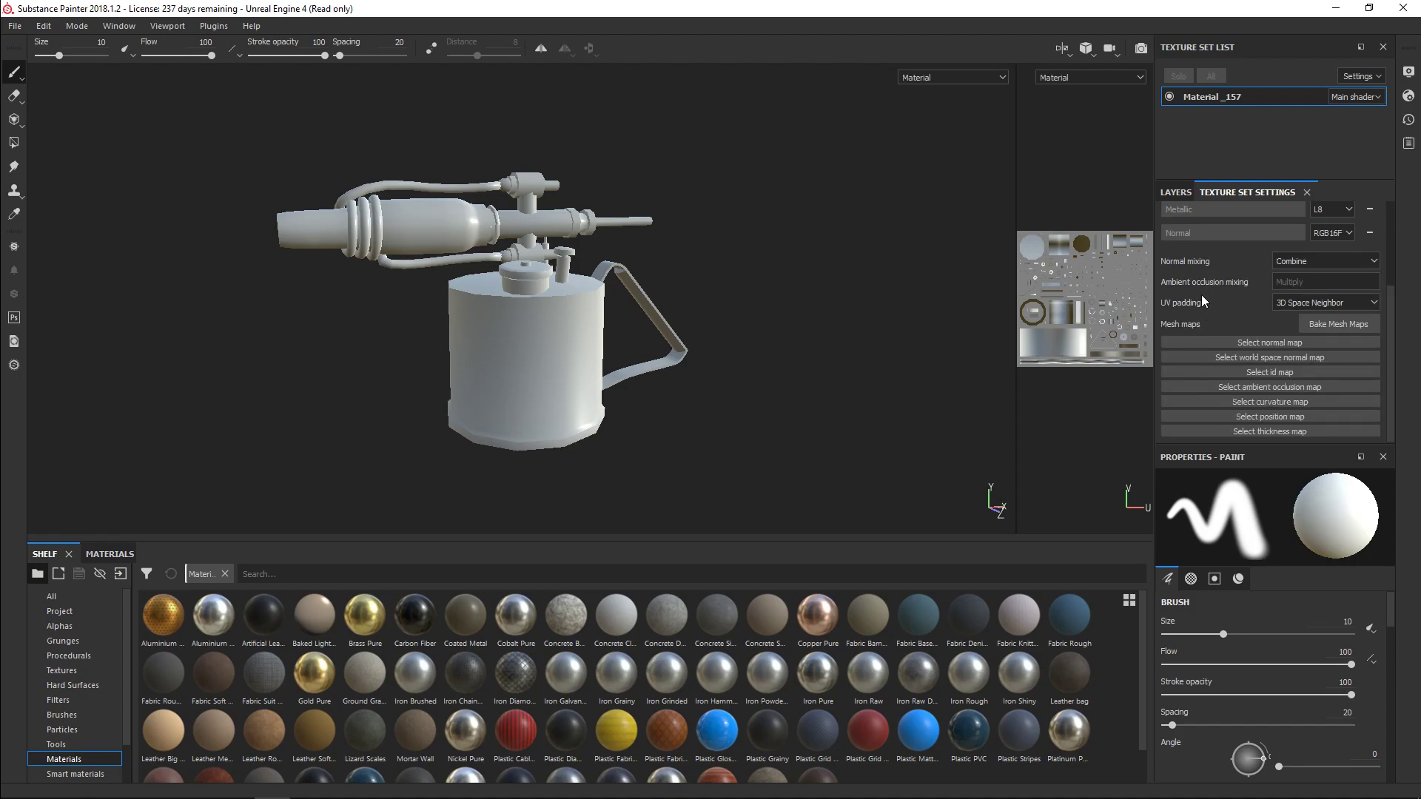
pyautogui.scroll(3, 1201, 295)
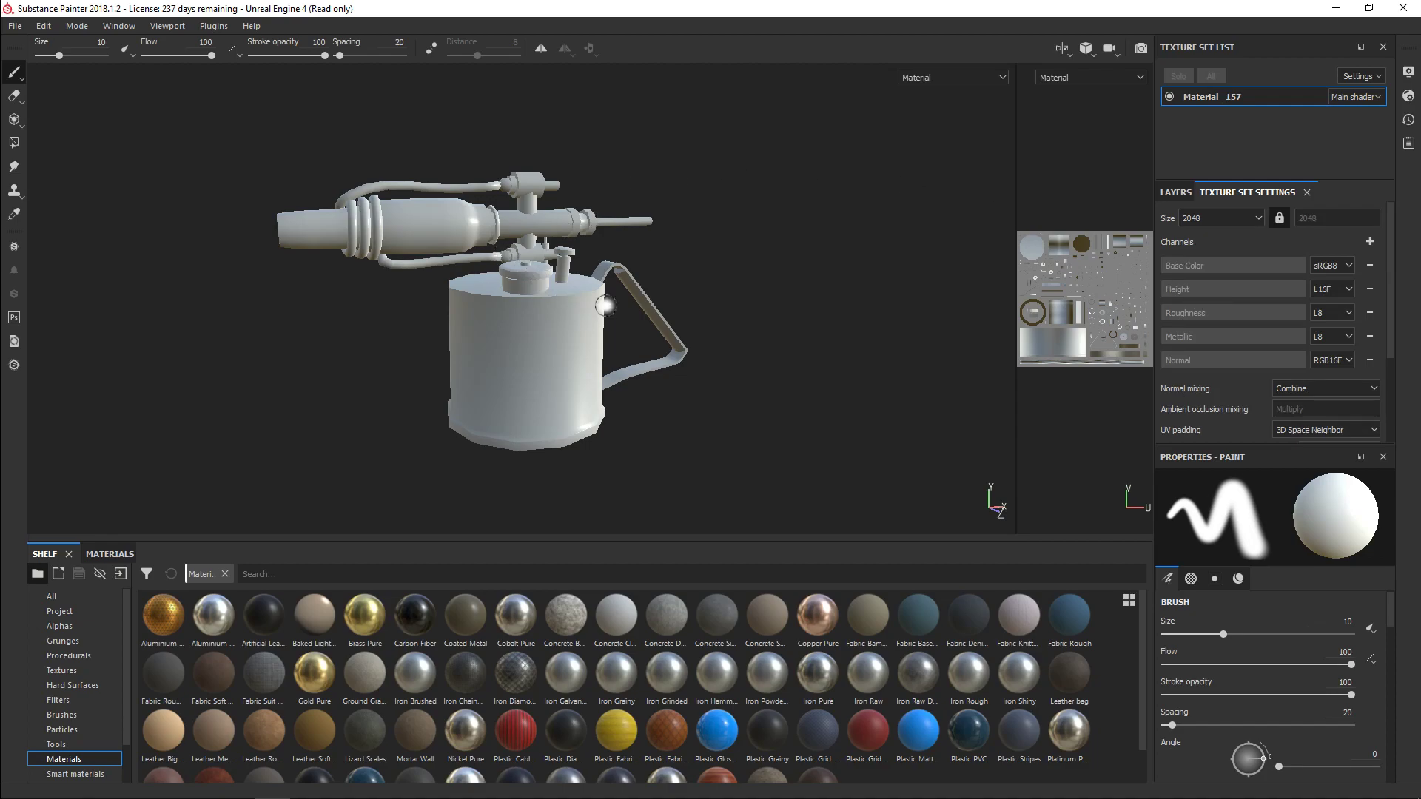
pyautogui.scroll(-1, 606, 306)
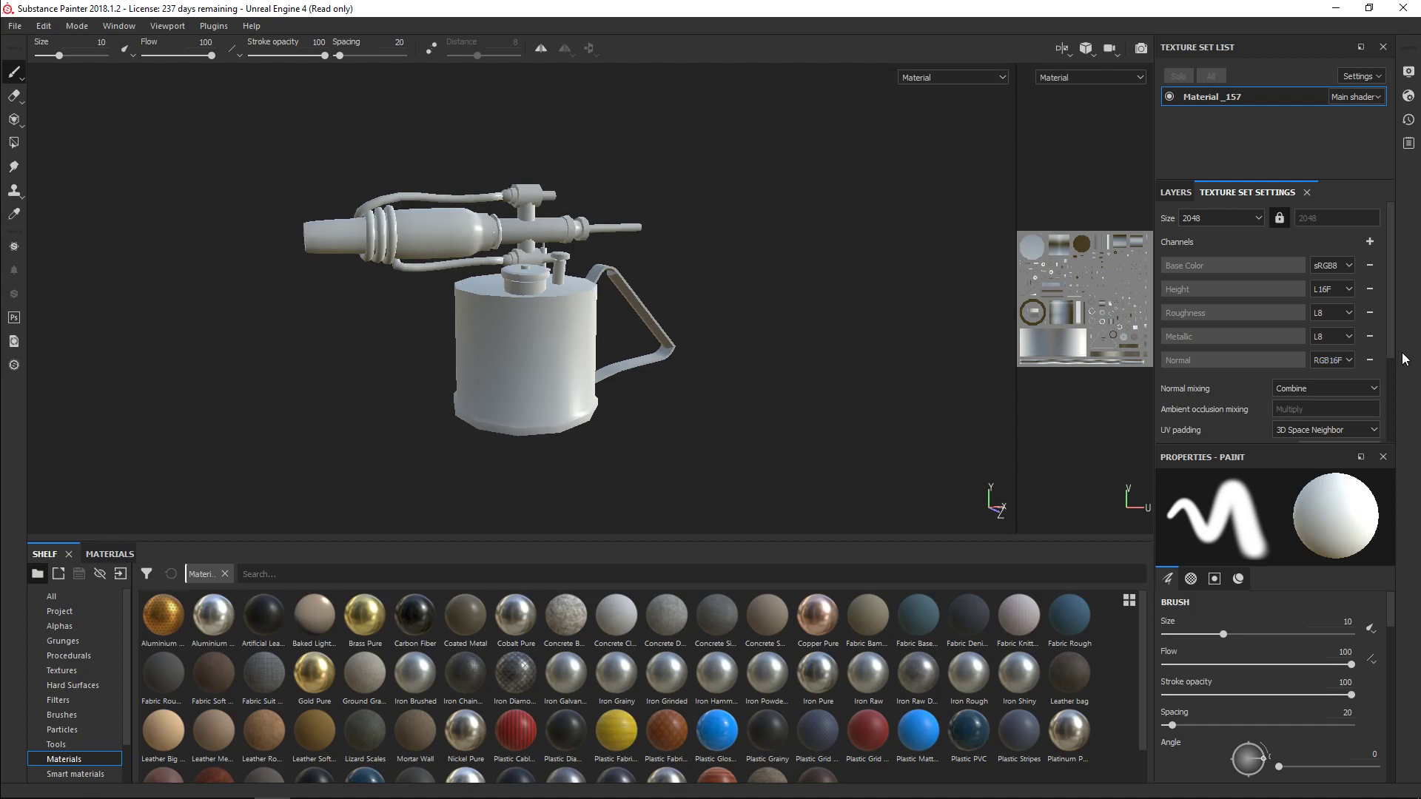
# - Open the mesh map baking settings and load LampeHD as the high definition mesh
pyautogui.moveTo(1393, 340); pyautogui.dragTo(1398, 368)
pyautogui.scroll(-3, 1398, 368)
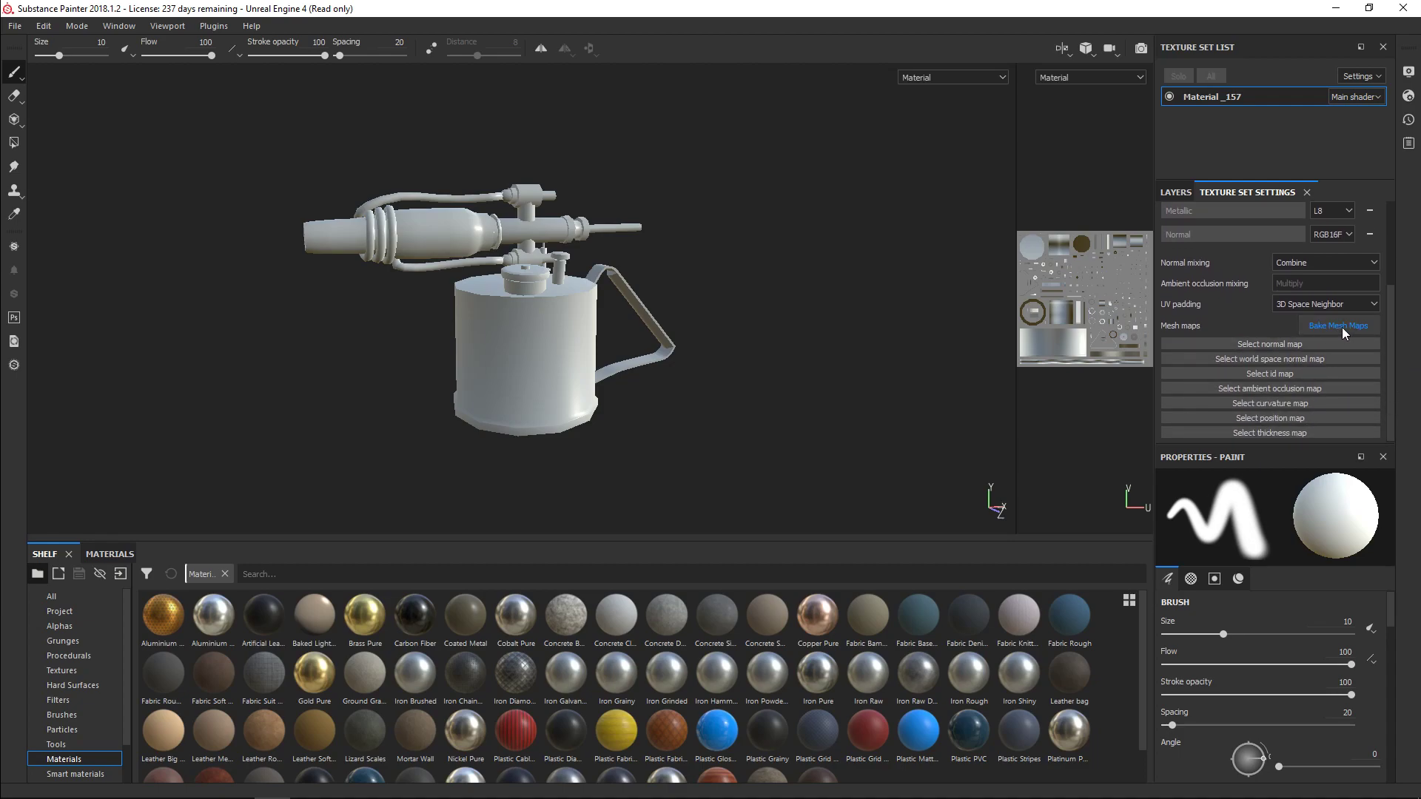
pyautogui.click(1341, 327)
pyautogui.moveTo(695, 159); pyautogui.dragTo(834, 147)
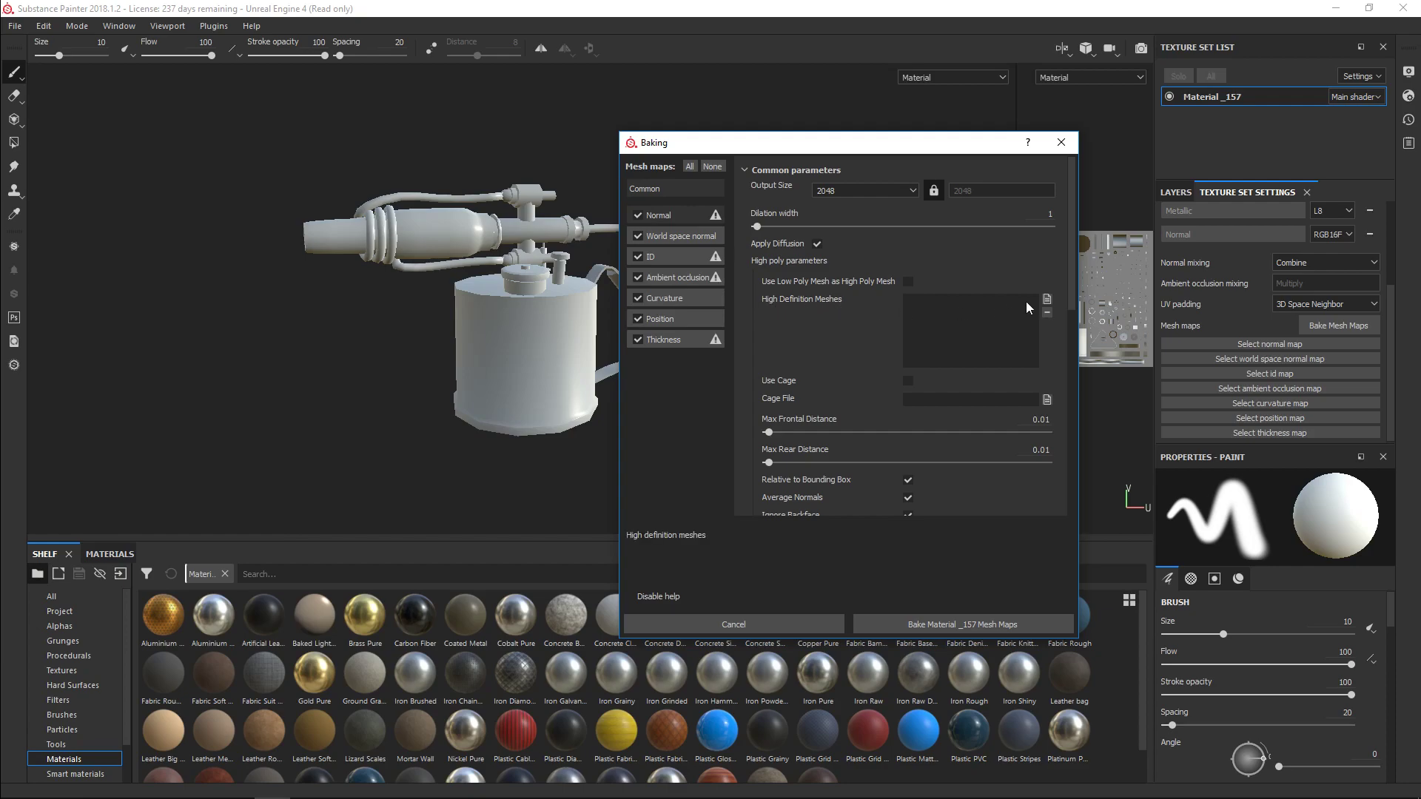
pyautogui.click(1047, 300)
pyautogui.click(788, 259)
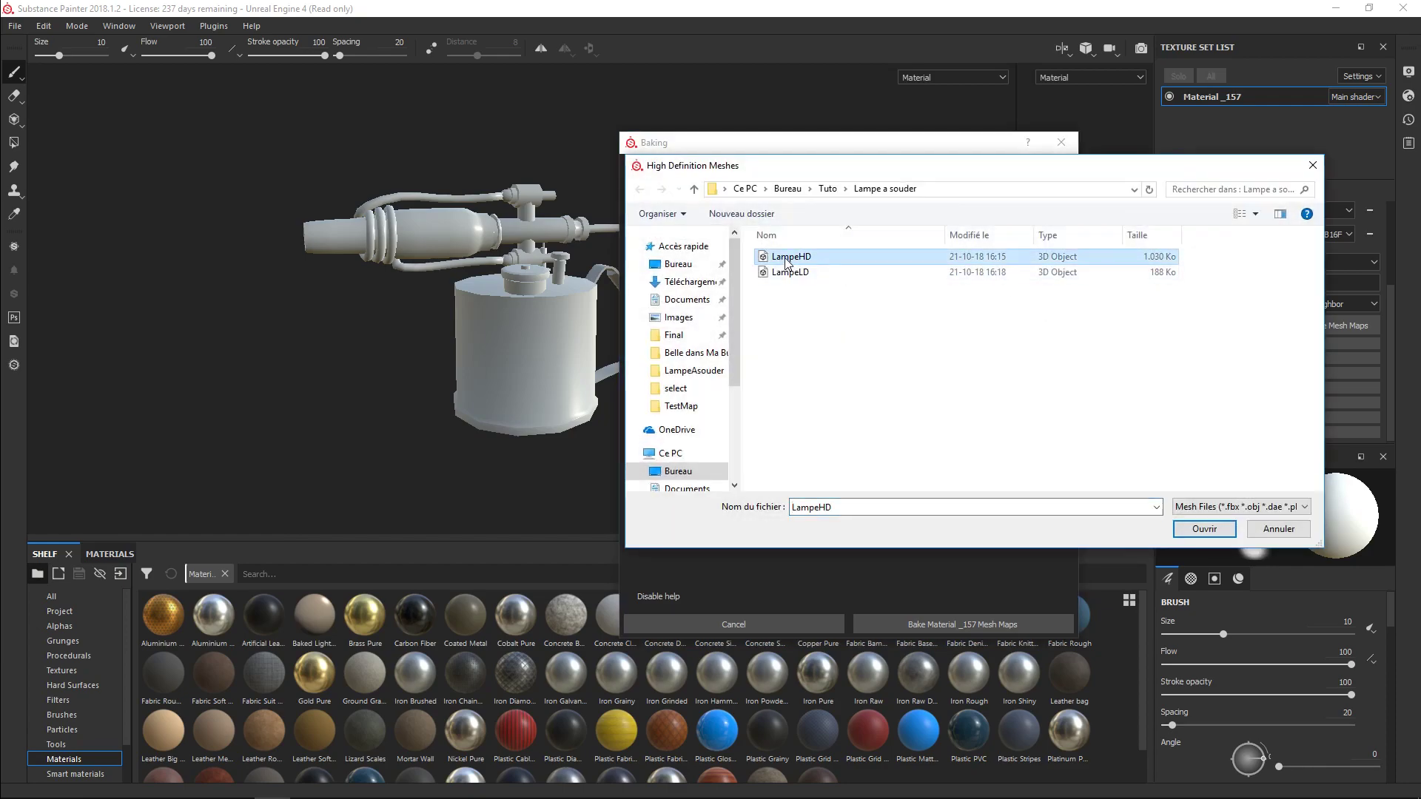
pyautogui.click(1197, 533)
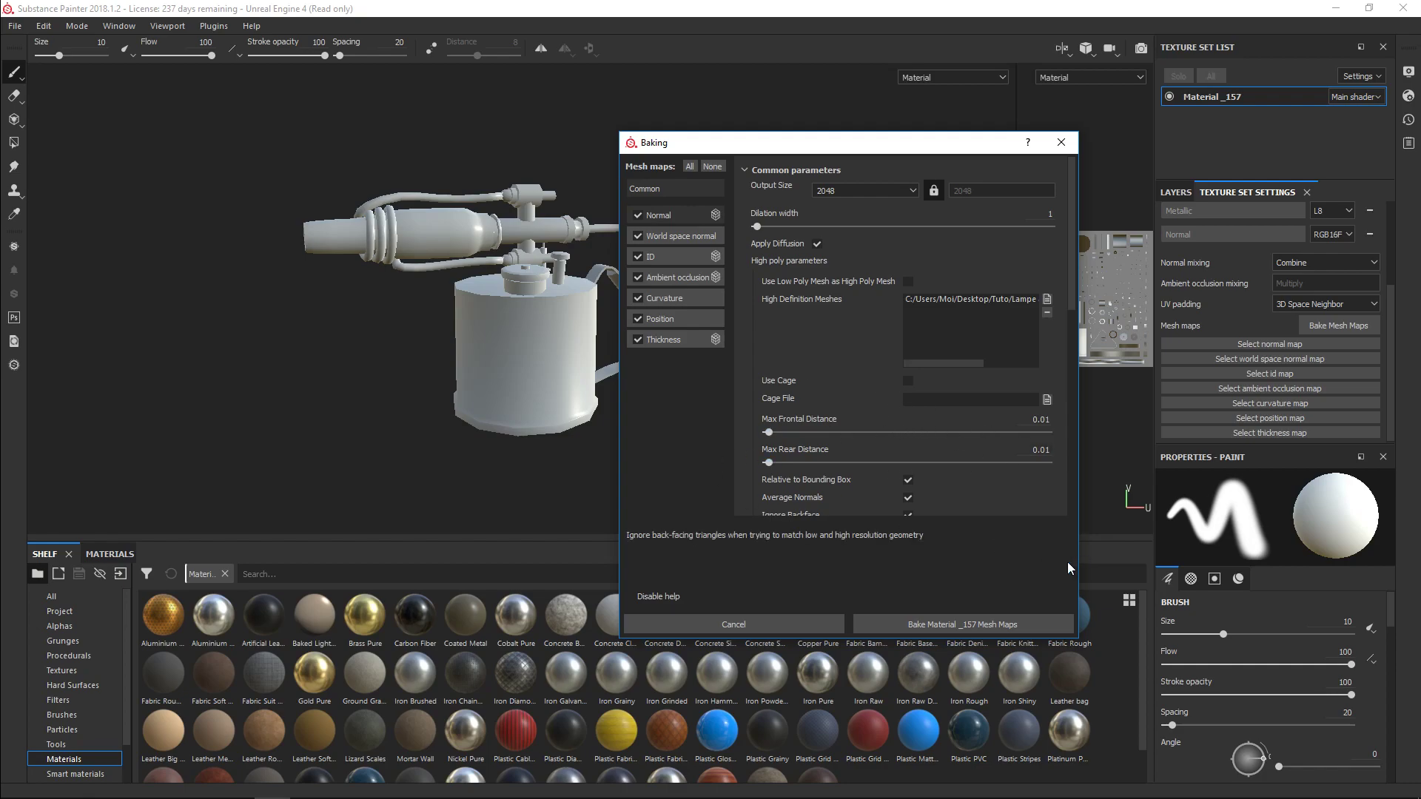
# - Set the ID map's color source to Material Color and bake all mesh maps for the lamp's texture set
pyautogui.click(661, 255)
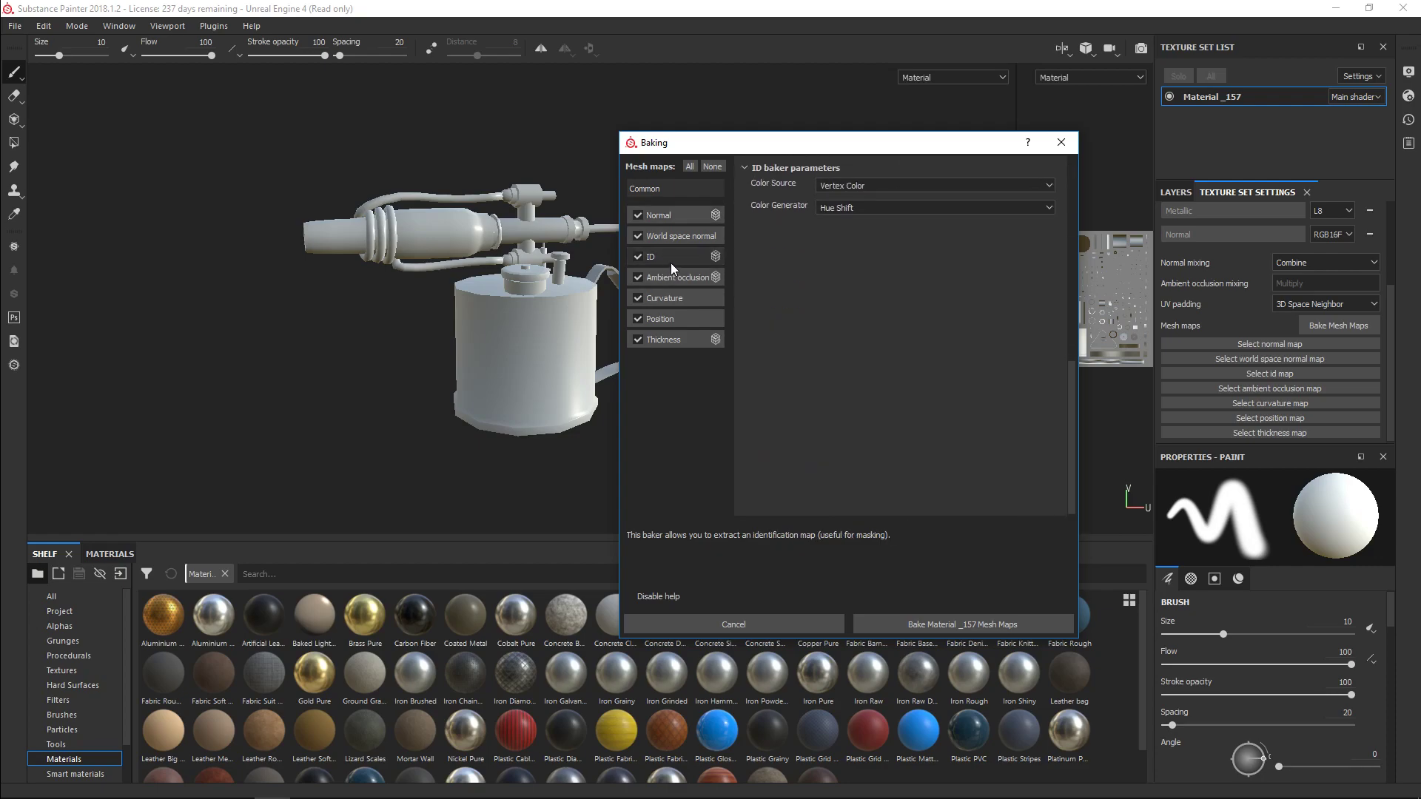
pyautogui.click(868, 187)
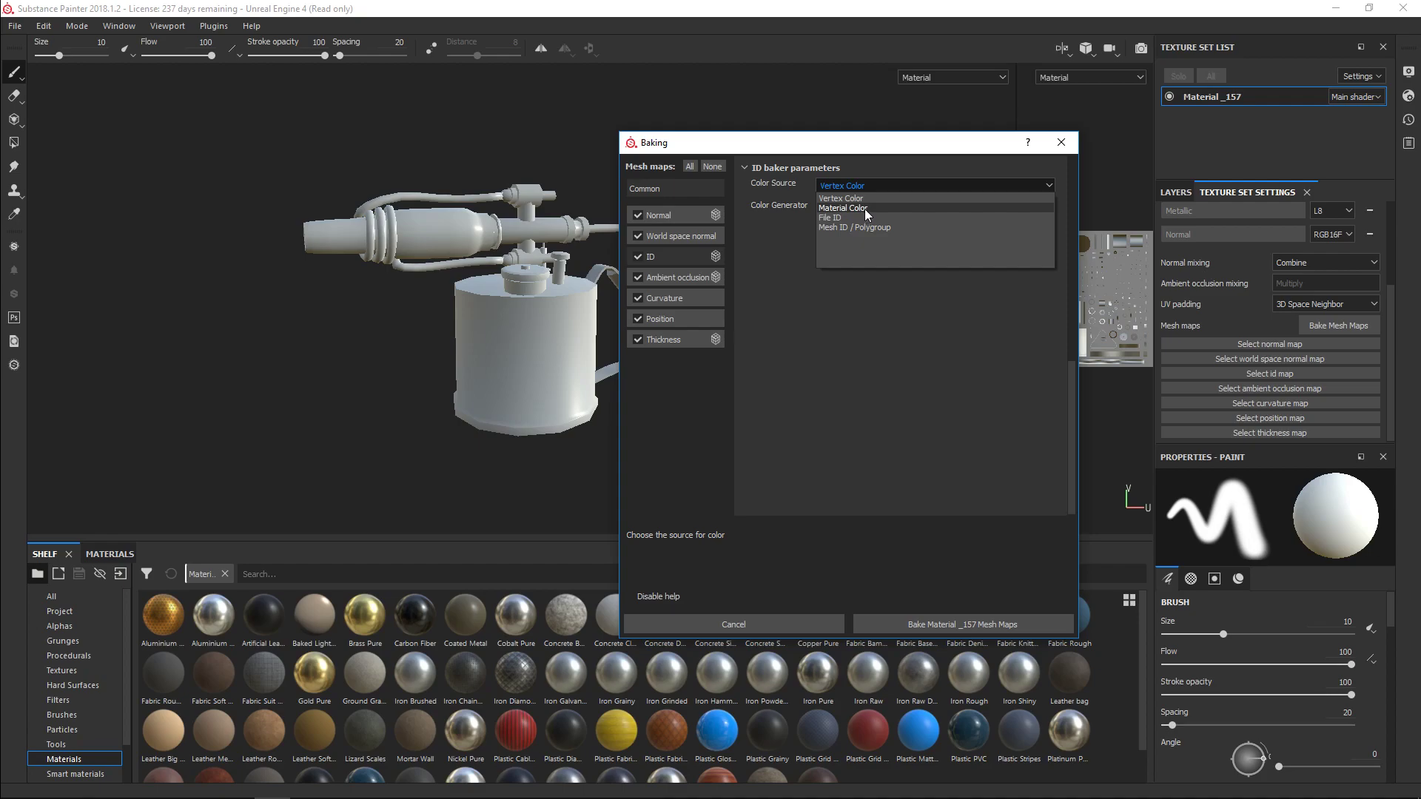
pyautogui.click(864, 208)
pyautogui.click(954, 626)
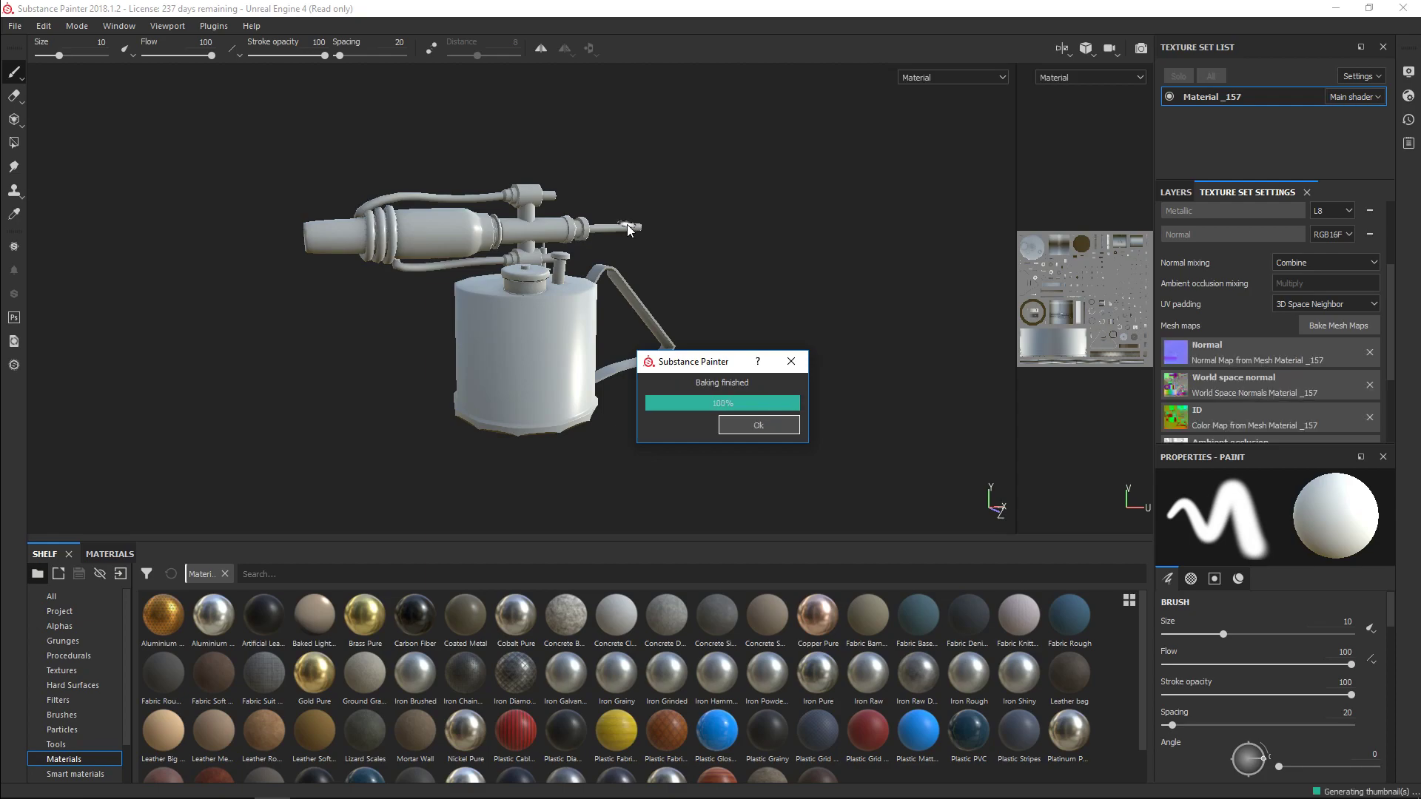
pyautogui.press('Return')
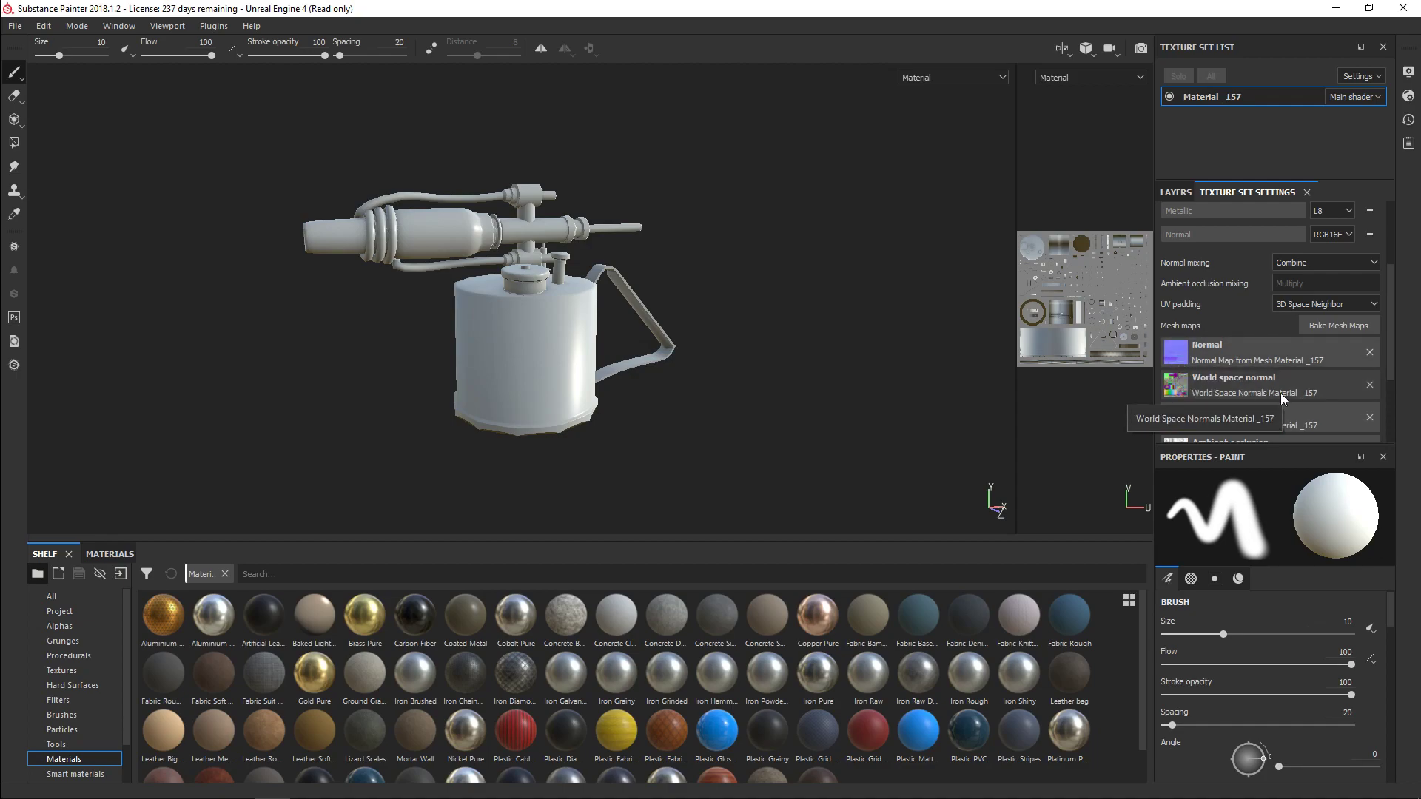
# - Review the list of baked mesh maps in the texture set's settings, from Normal through Thickness
pyautogui.scroll(-2, 1281, 393)
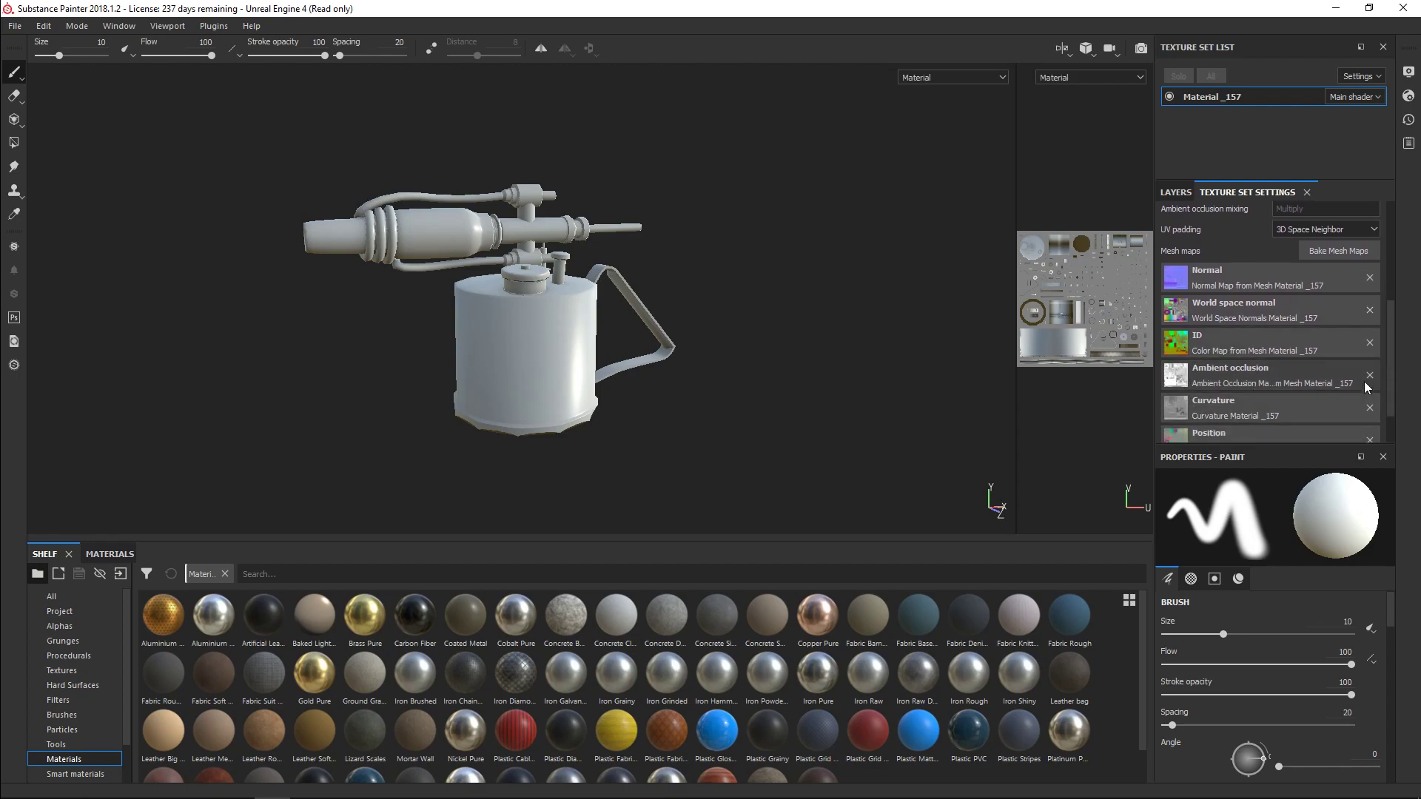
pyautogui.scroll(-2, 1224, 400)
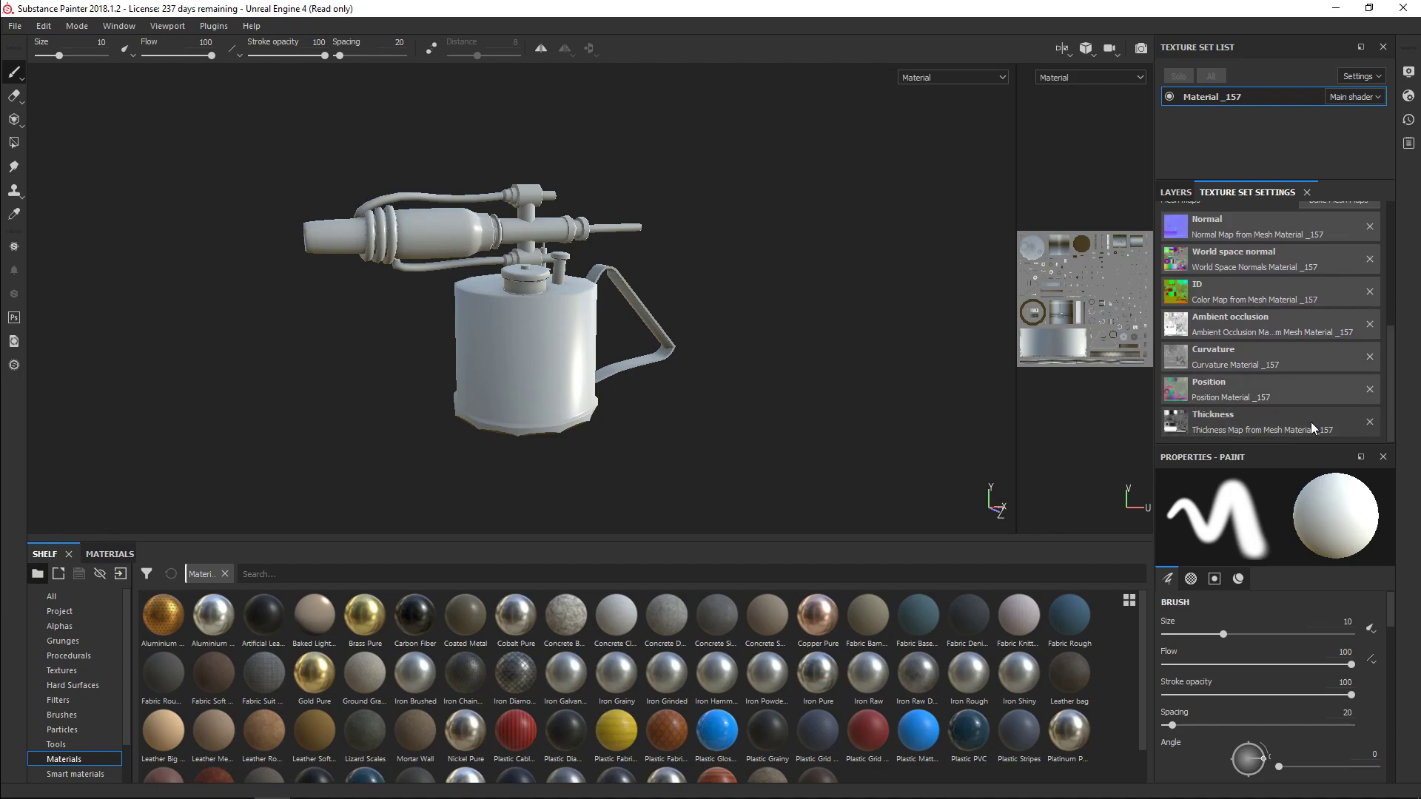
pyautogui.moveTo(1388, 416); pyautogui.dragTo(1412, 239)
pyautogui.scroll(3, 1398, 356)
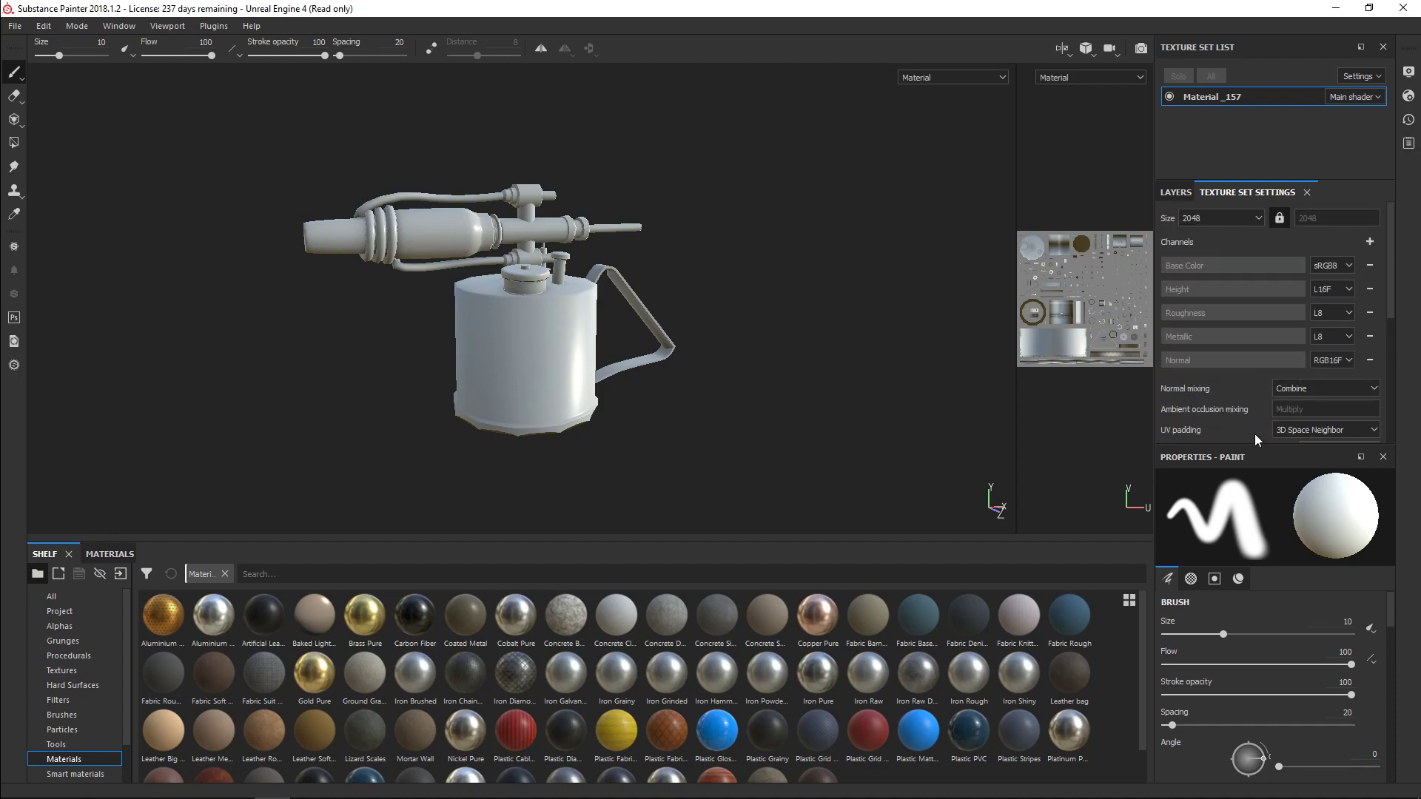
# - Add the Copper Pure material as a fill layer beneath Layer 1 and enlarge the area showing its fill properties
pyautogui.click(1174, 194)
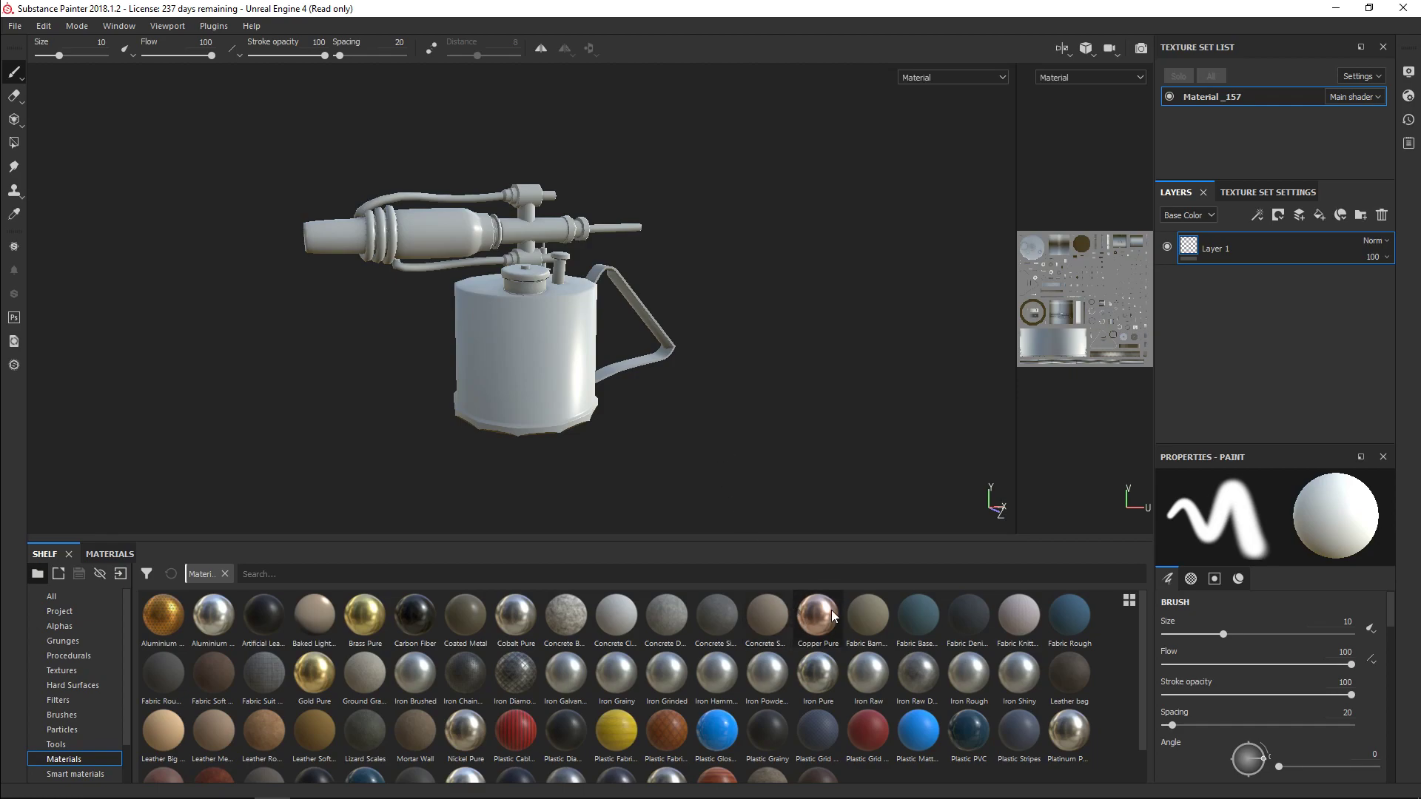
pyautogui.moveTo(824, 623); pyautogui.dragTo(1259, 335)
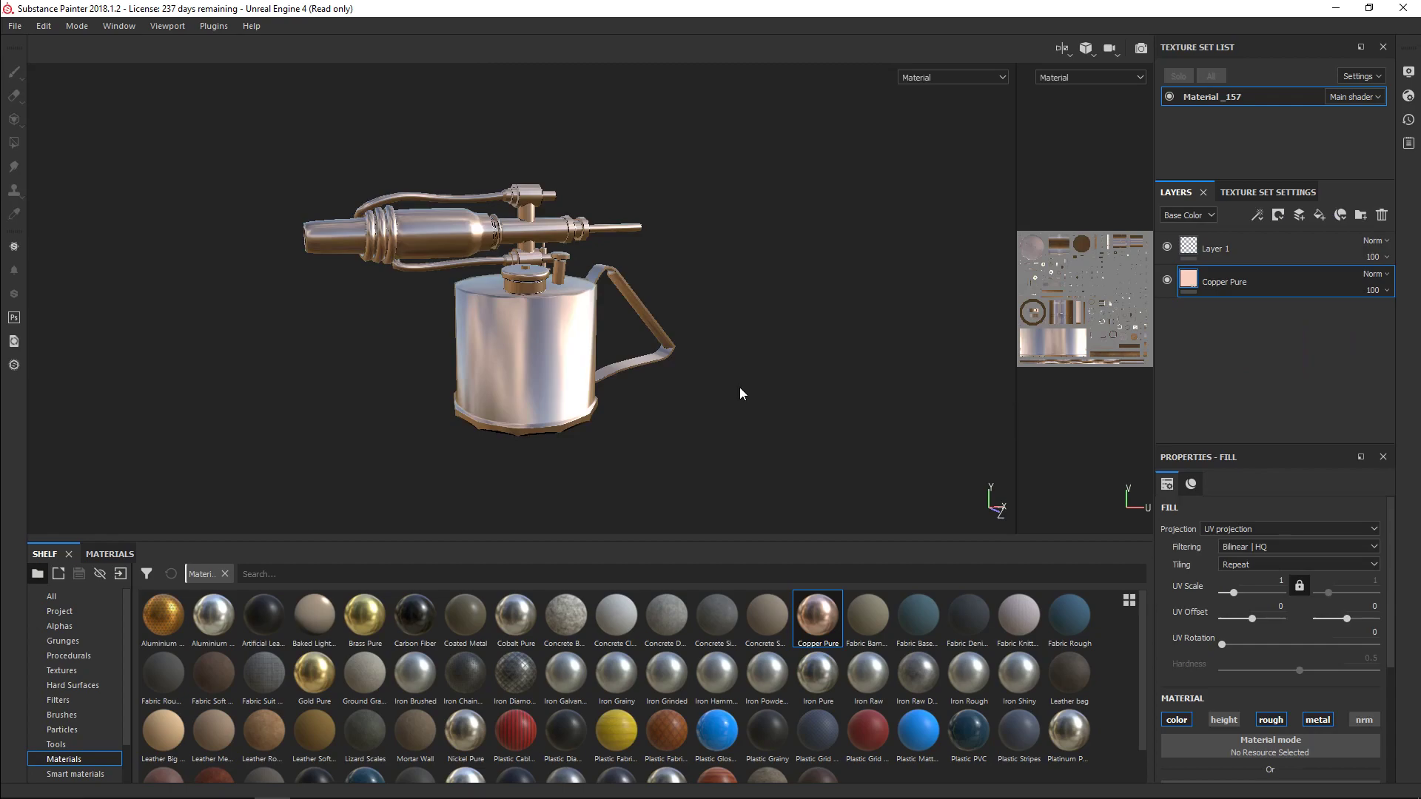
pyautogui.moveTo(690, 417)
pyautogui.keyDown('alt'); pyautogui.mouseDown()
pyautogui.moveTo(605, 447)
pyautogui.moveTo(669, 533)
pyautogui.moveTo(635, 400)
pyautogui.moveTo(615, 170)
pyautogui.moveTo(509, 433)
pyautogui.mouseUp(); pyautogui.keyUp('alt')
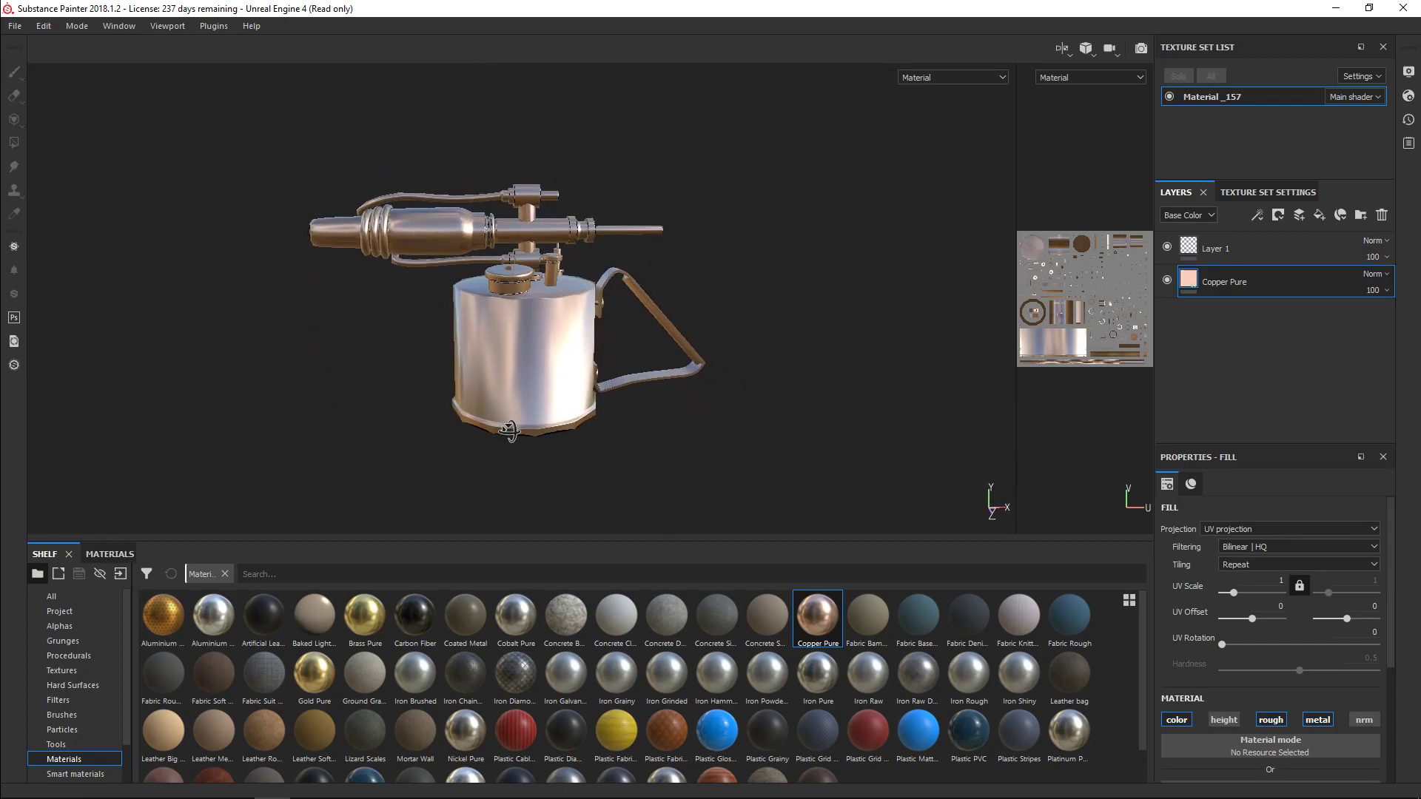
pyautogui.moveTo(1252, 442); pyautogui.dragTo(1252, 324)
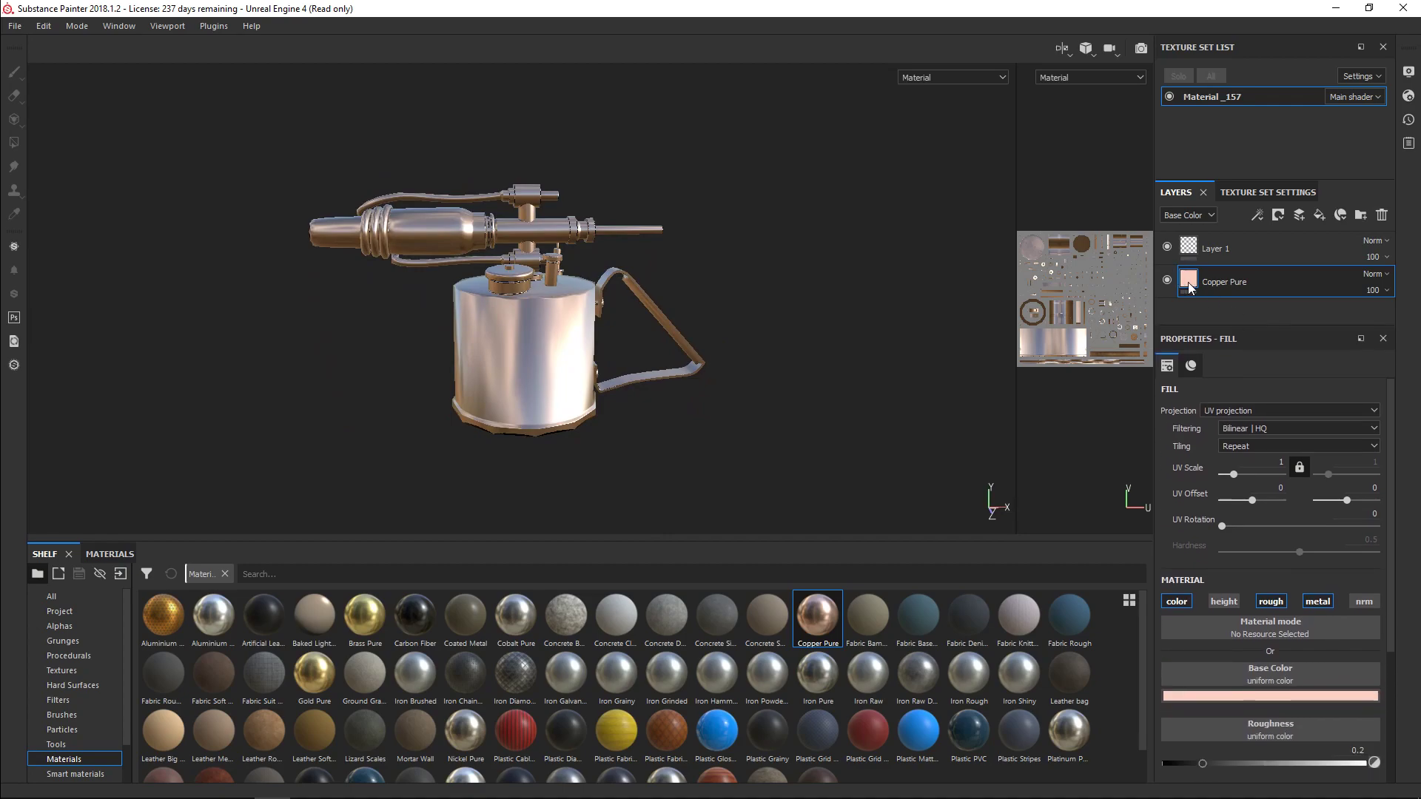
# - Raise the Copper Pure layer's roughness to about 0.41, keeping metallic at 1
pyautogui.moveTo(1190, 284)
pyautogui.moveTo(1389, 561); pyautogui.dragTo(1400, 678)
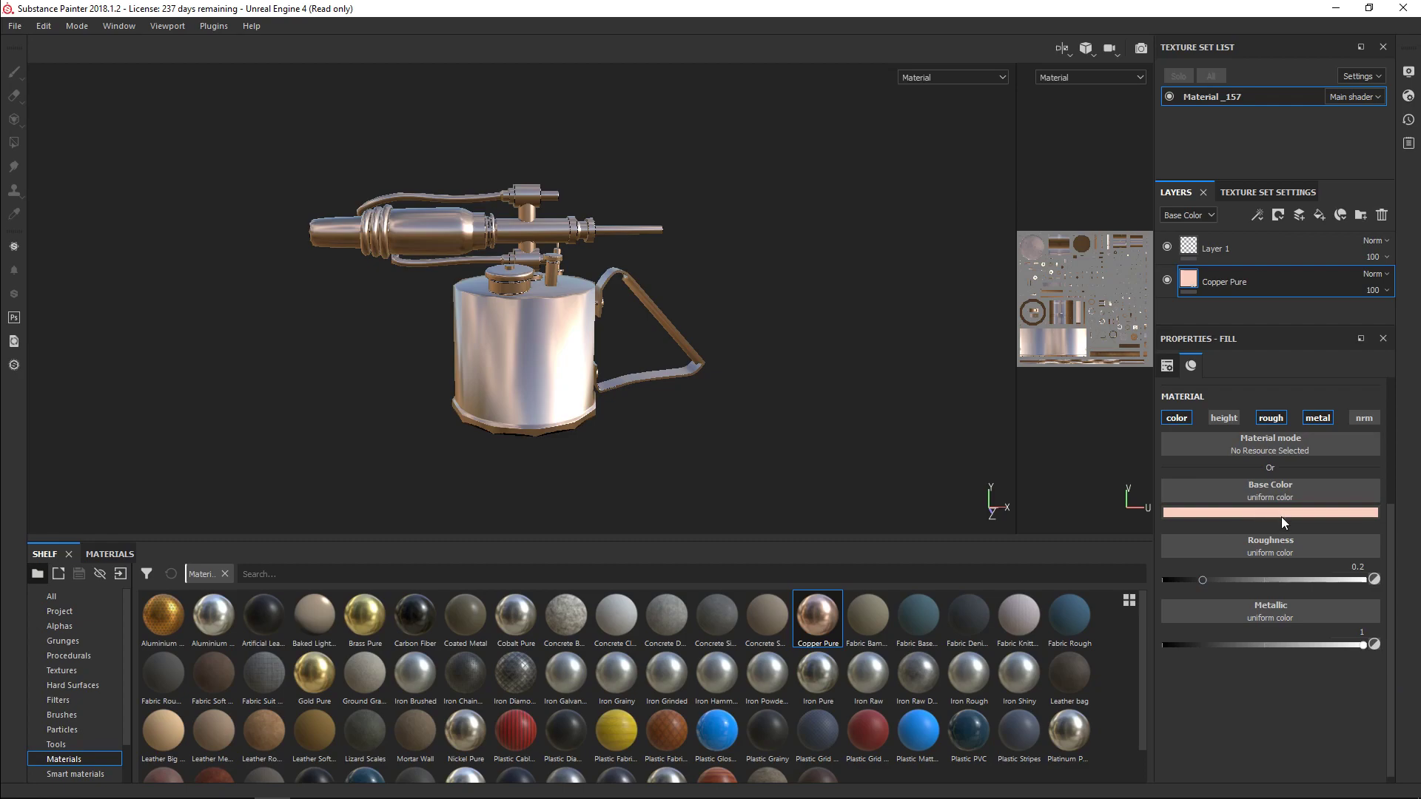
pyautogui.moveTo(1202, 580)
pyautogui.mouseDown()
pyautogui.moveTo(1233, 575)
pyautogui.moveTo(1205, 578)
pyautogui.mouseUp()
pyautogui.moveTo(1362, 647); pyautogui.dragTo(1395, 681)
pyautogui.moveTo(1203, 583); pyautogui.dragTo(1245, 581)
# - Darken and saturate the Copper Pure layer's base color to a reddish brown of about RGB 0.283, 0.145, 0.101
pyautogui.click(1253, 513)
pyautogui.moveTo(1401, 548); pyautogui.dragTo(1410, 609)
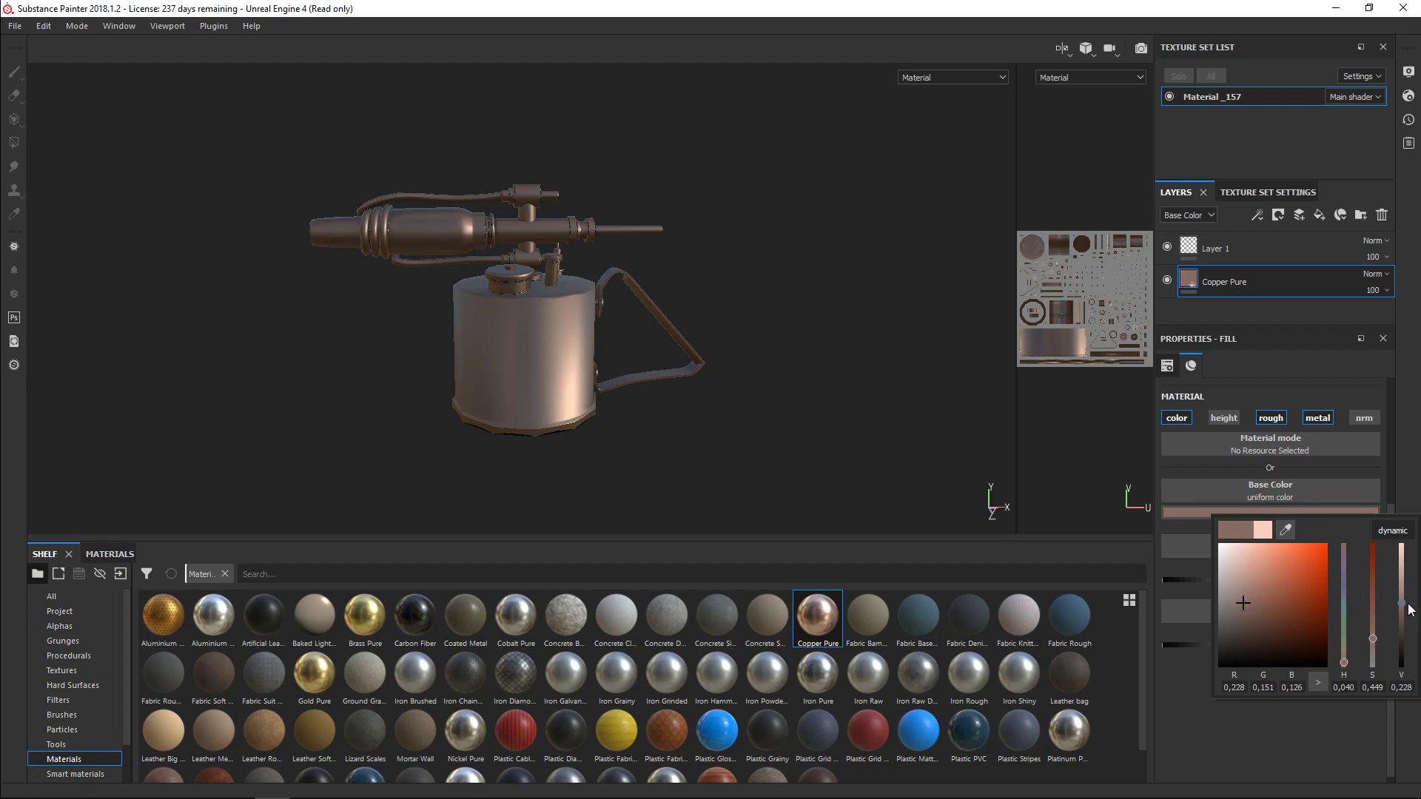
pyautogui.moveTo(1407, 605); pyautogui.dragTo(1405, 603)
pyautogui.keyDown('alt'); pyautogui.moveTo(580, 514); pyautogui.dragTo(703, 444); pyautogui.keyUp('alt')
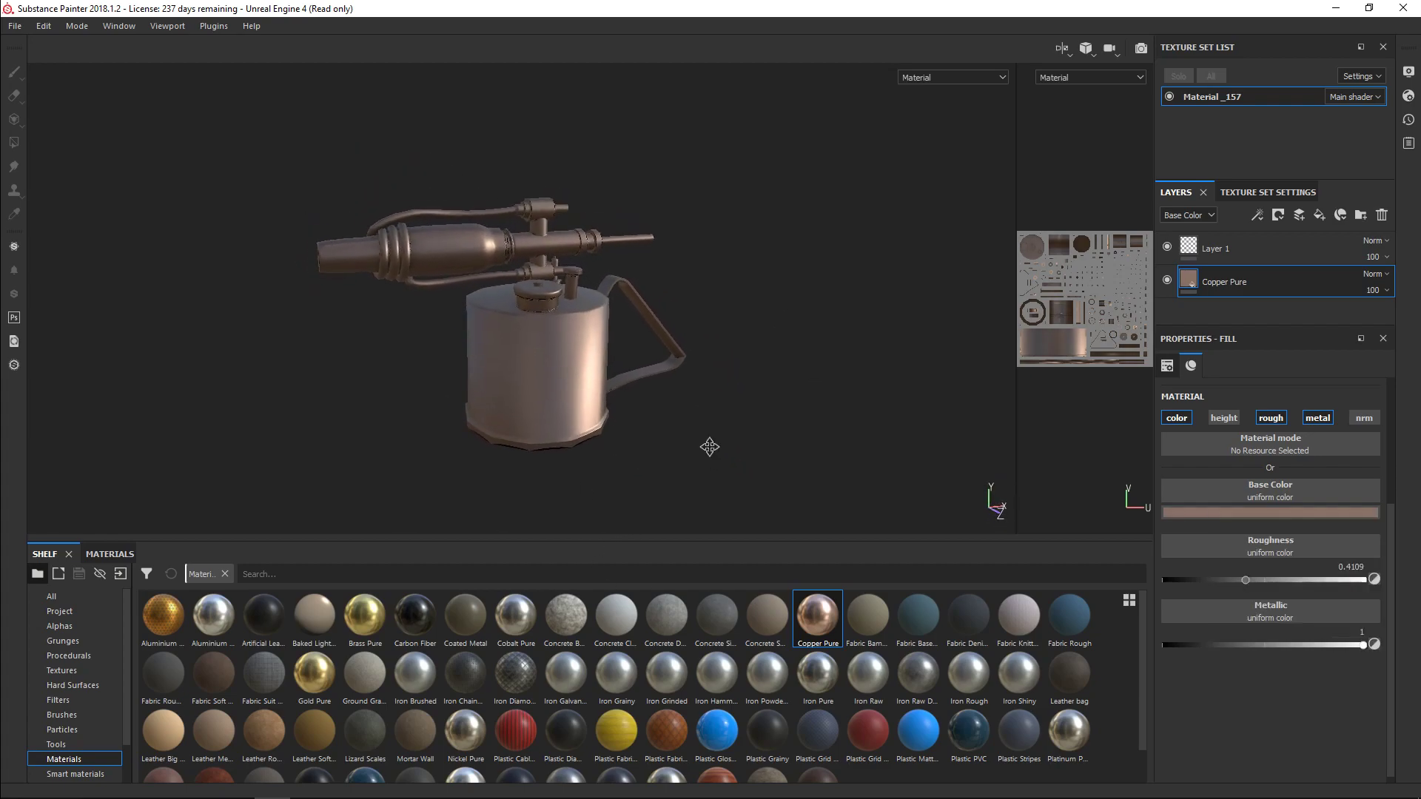
pyautogui.click(1242, 513)
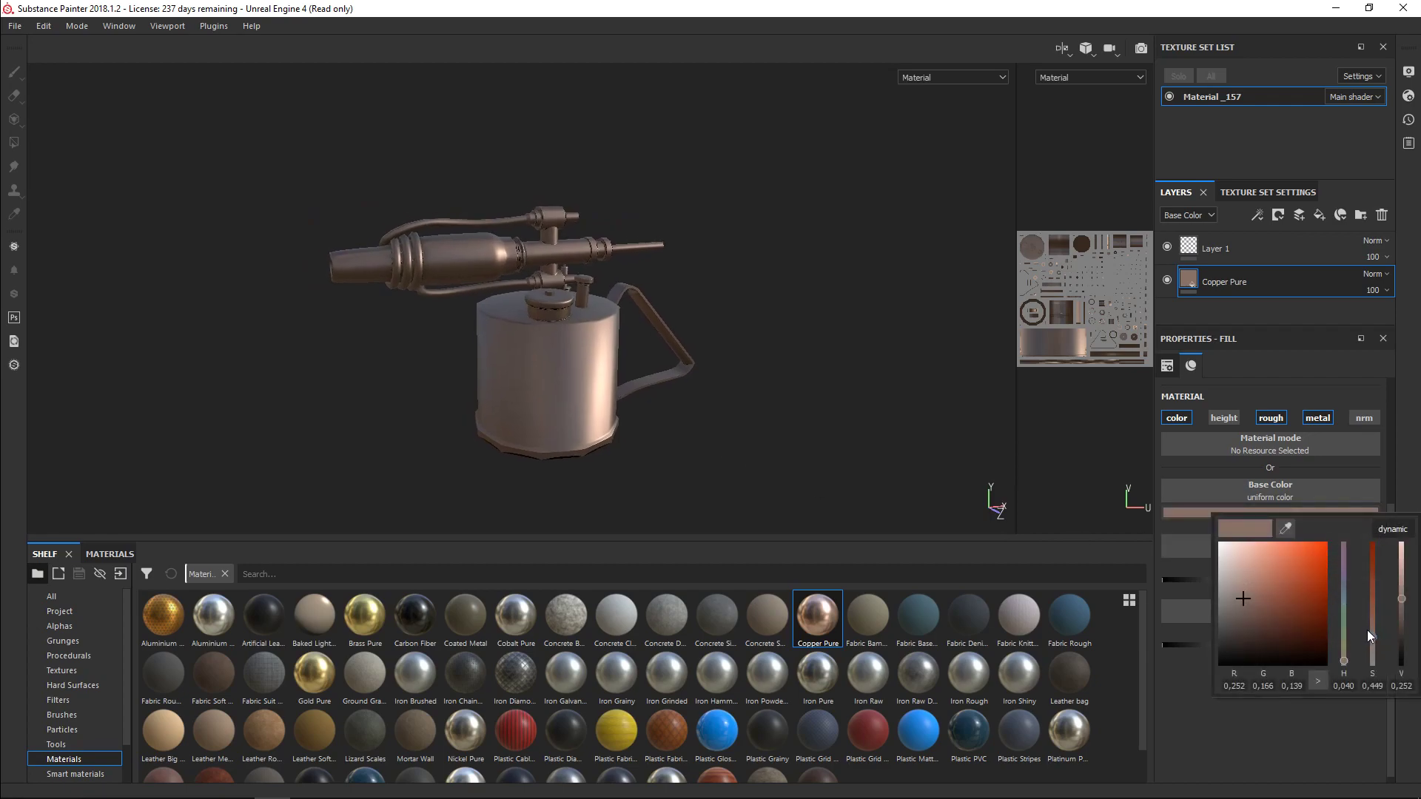
pyautogui.moveTo(1247, 596); pyautogui.dragTo(1259, 595)
pyautogui.click(765, 404)
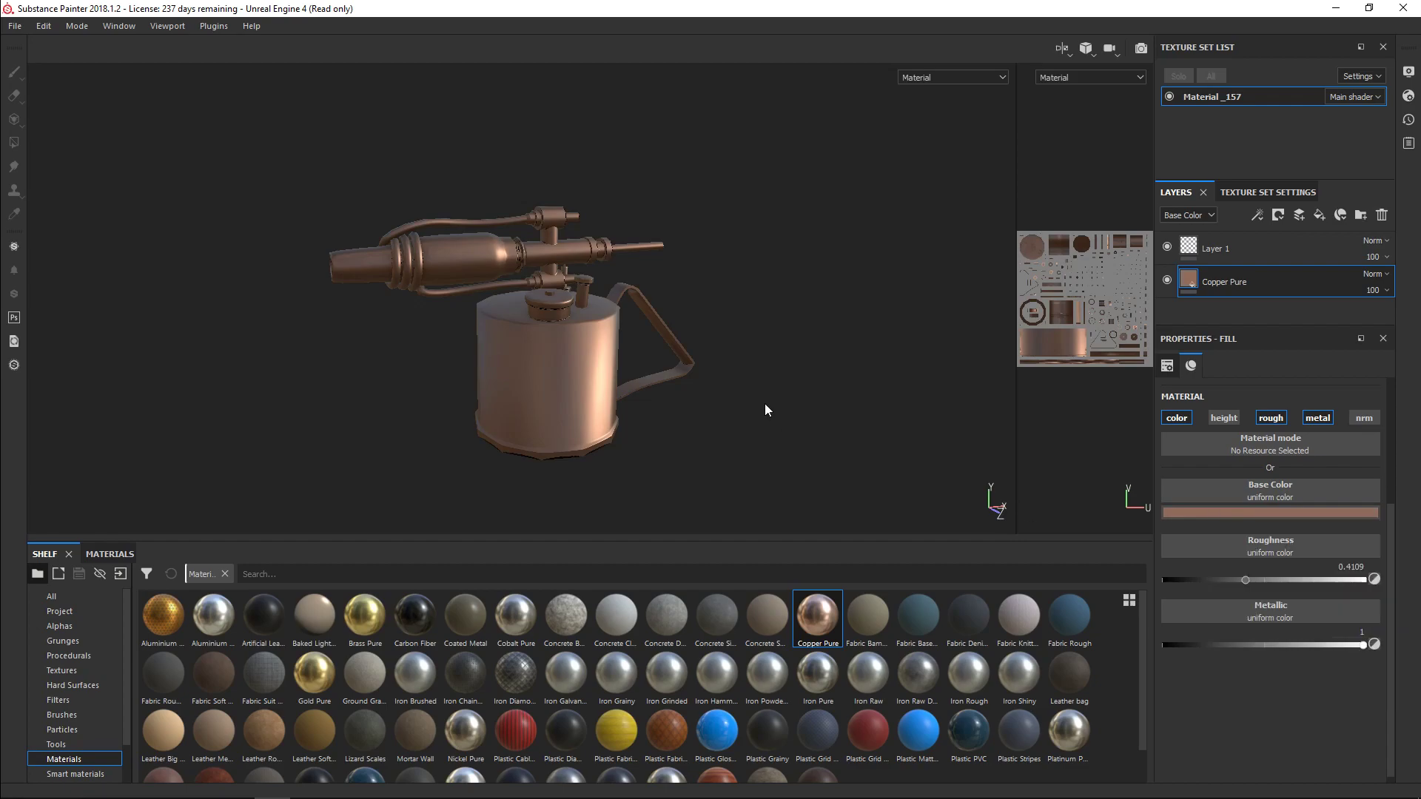
pyautogui.hotkey('alt', 'space')
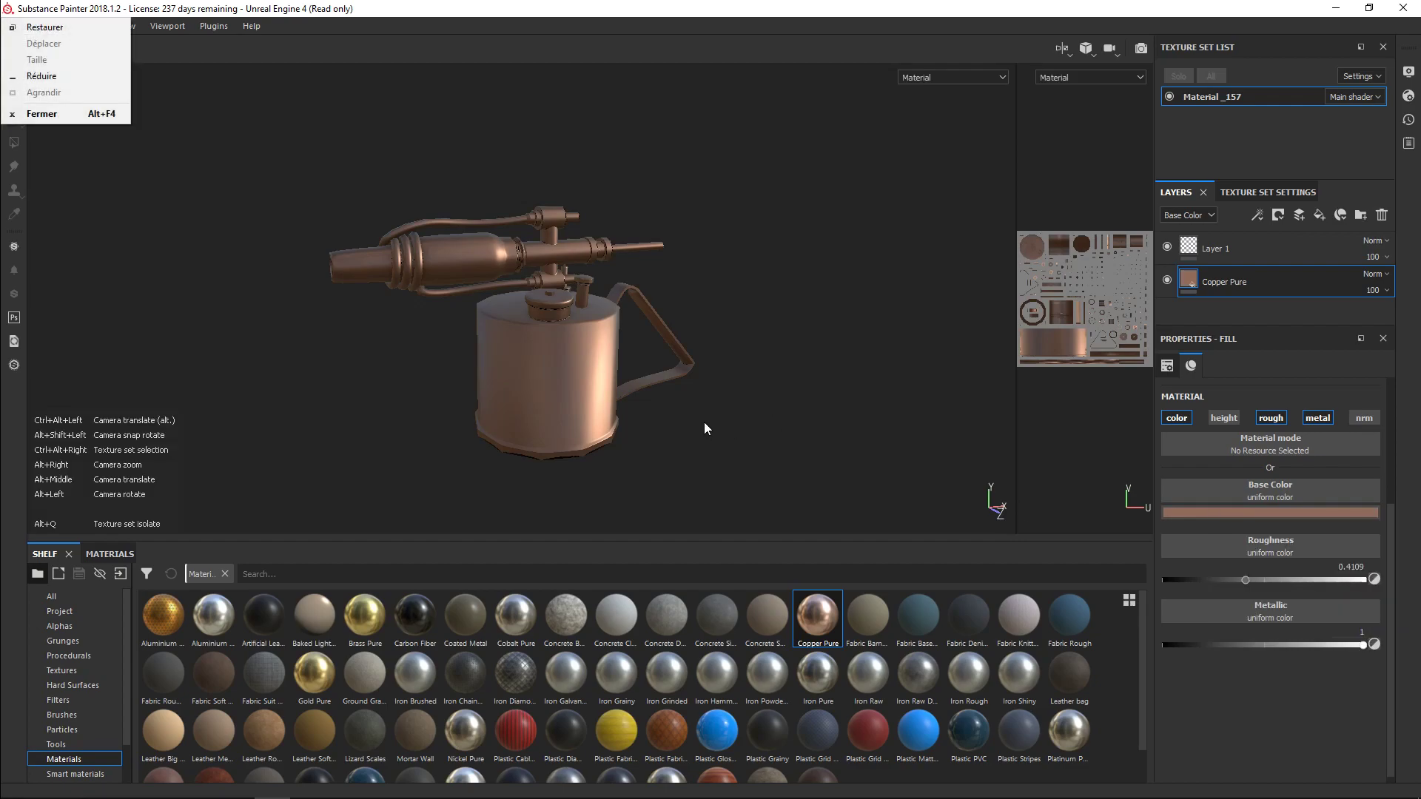
pyautogui.click(237, 81)
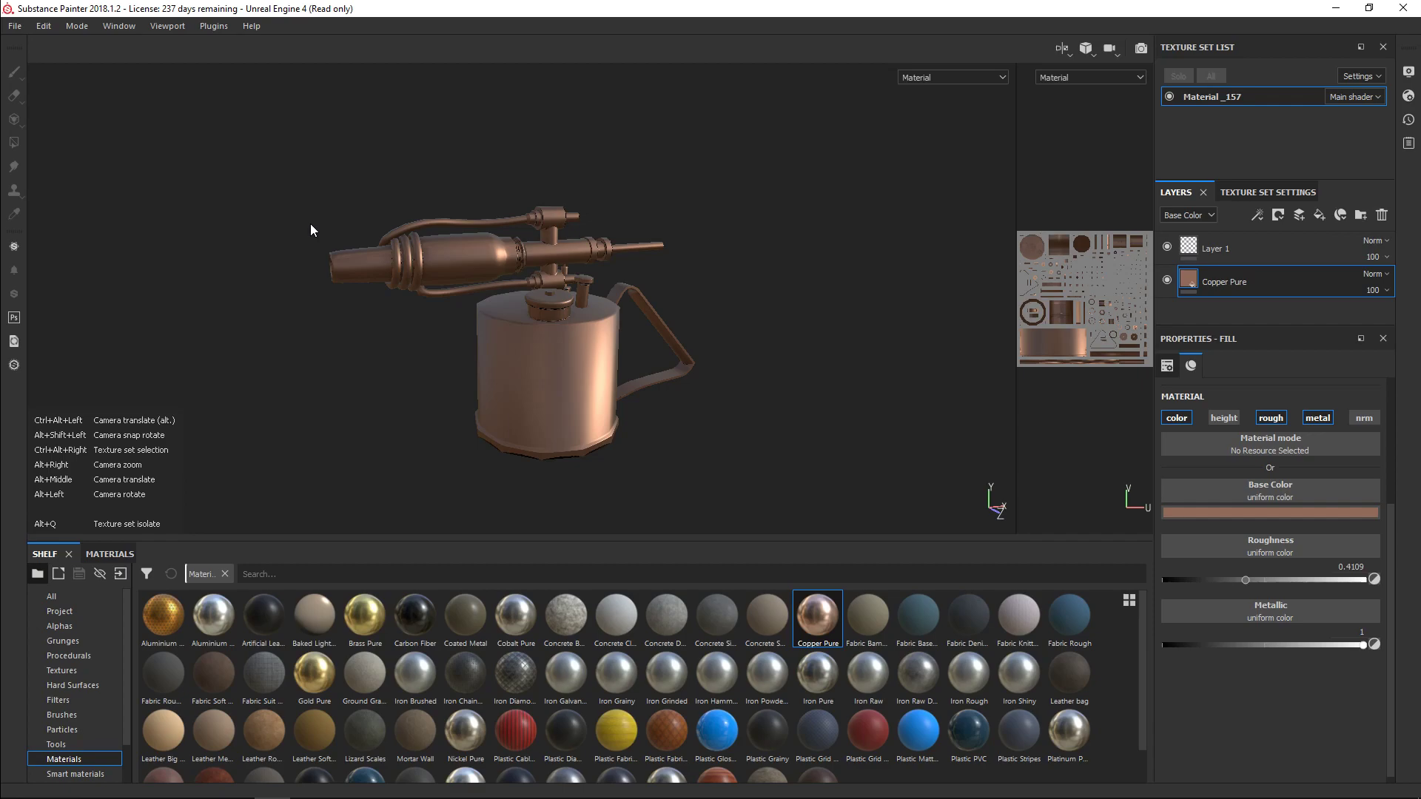
pyautogui.keyDown('alt'); pyautogui.moveTo(710, 391); pyautogui.dragTo(678, 419); pyautogui.keyUp('alt')
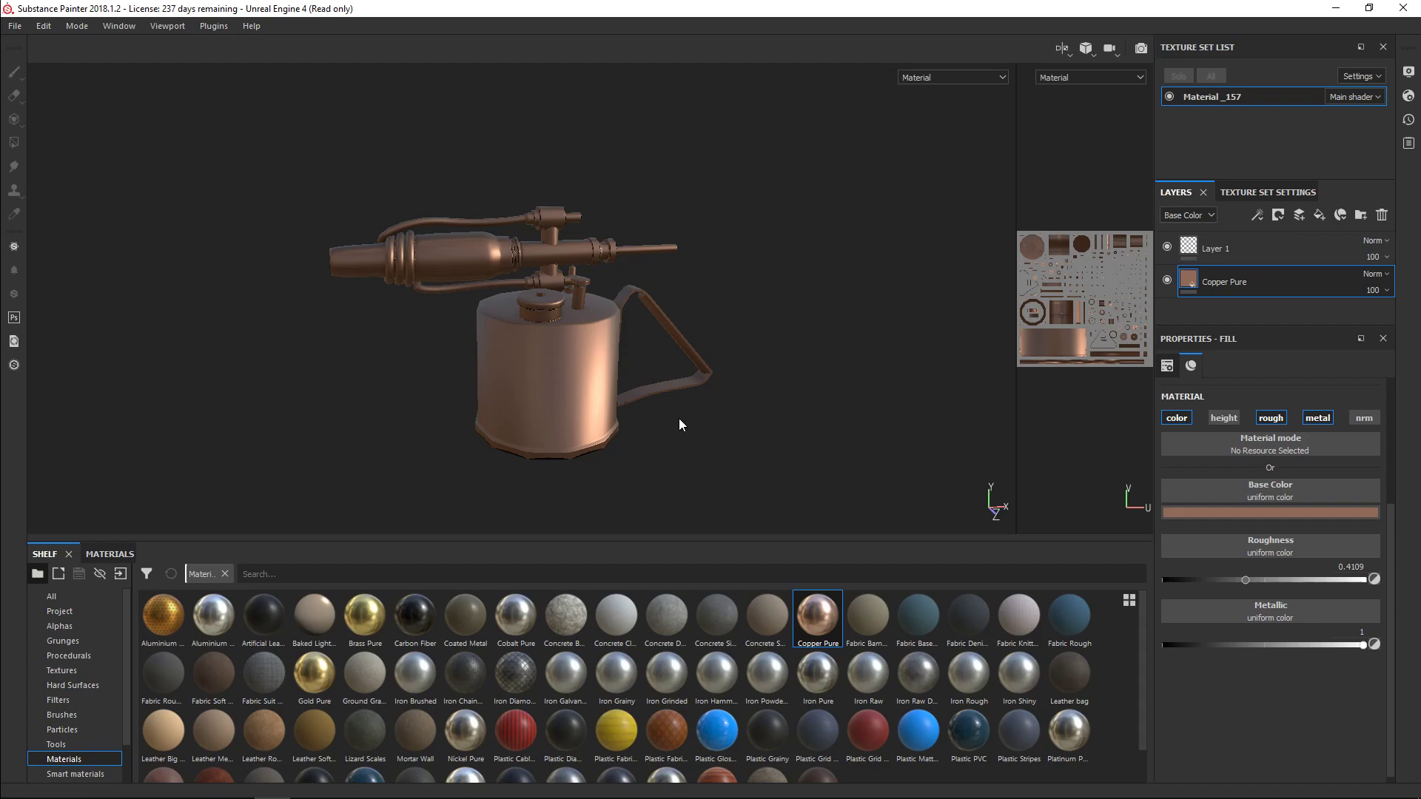
pyautogui.keyDown('alt'); pyautogui.moveTo(680, 422); pyautogui.dragTo(763, 384); pyautogui.keyUp('alt')
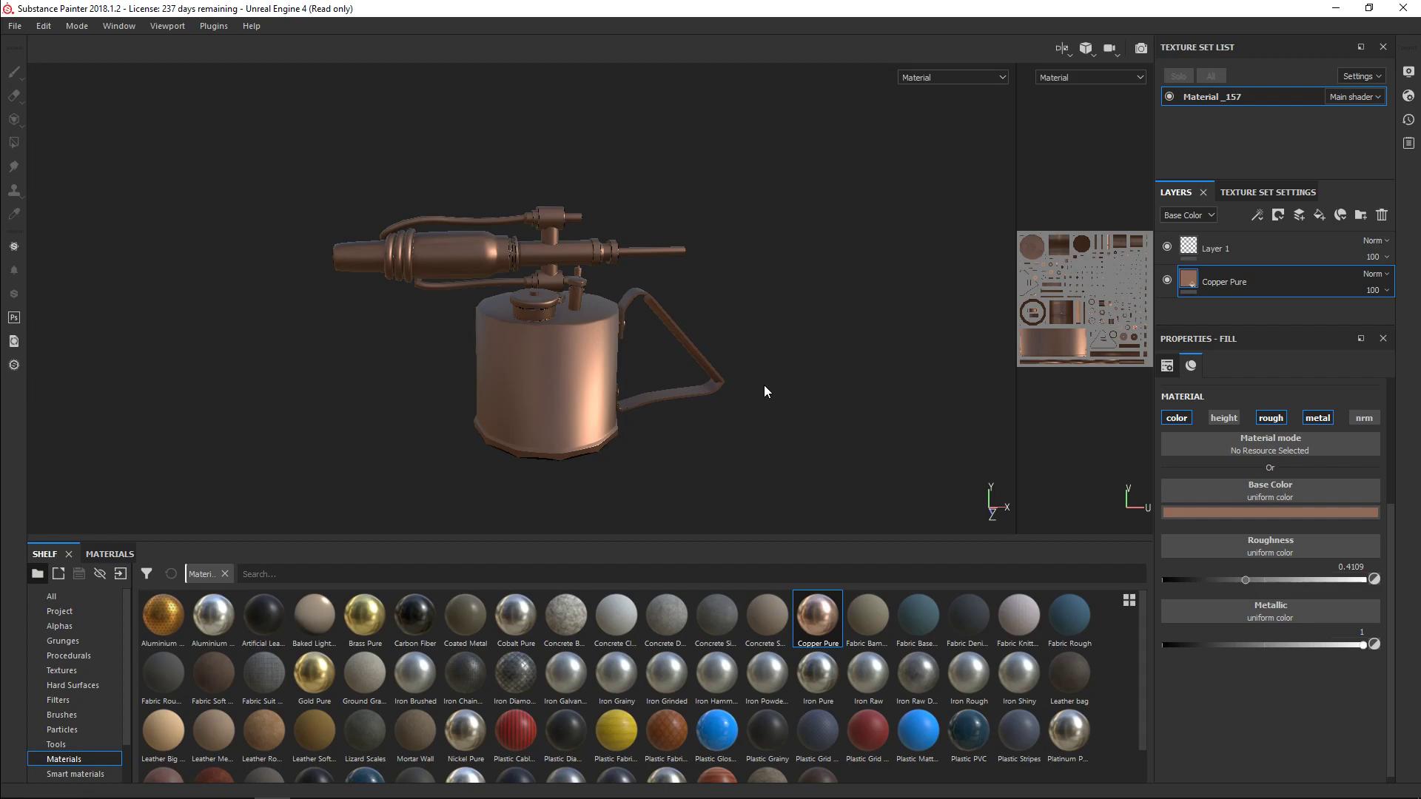
pyautogui.moveTo(390, 390)
pyautogui.keyDown('alt'); pyautogui.mouseDown()
pyautogui.moveTo(701, 409)
pyautogui.moveTo(895, 304)
pyautogui.moveTo(464, 320)
pyautogui.moveTo(430, 368)
pyautogui.moveTo(376, 380)
pyautogui.mouseUp(); pyautogui.keyUp('alt')
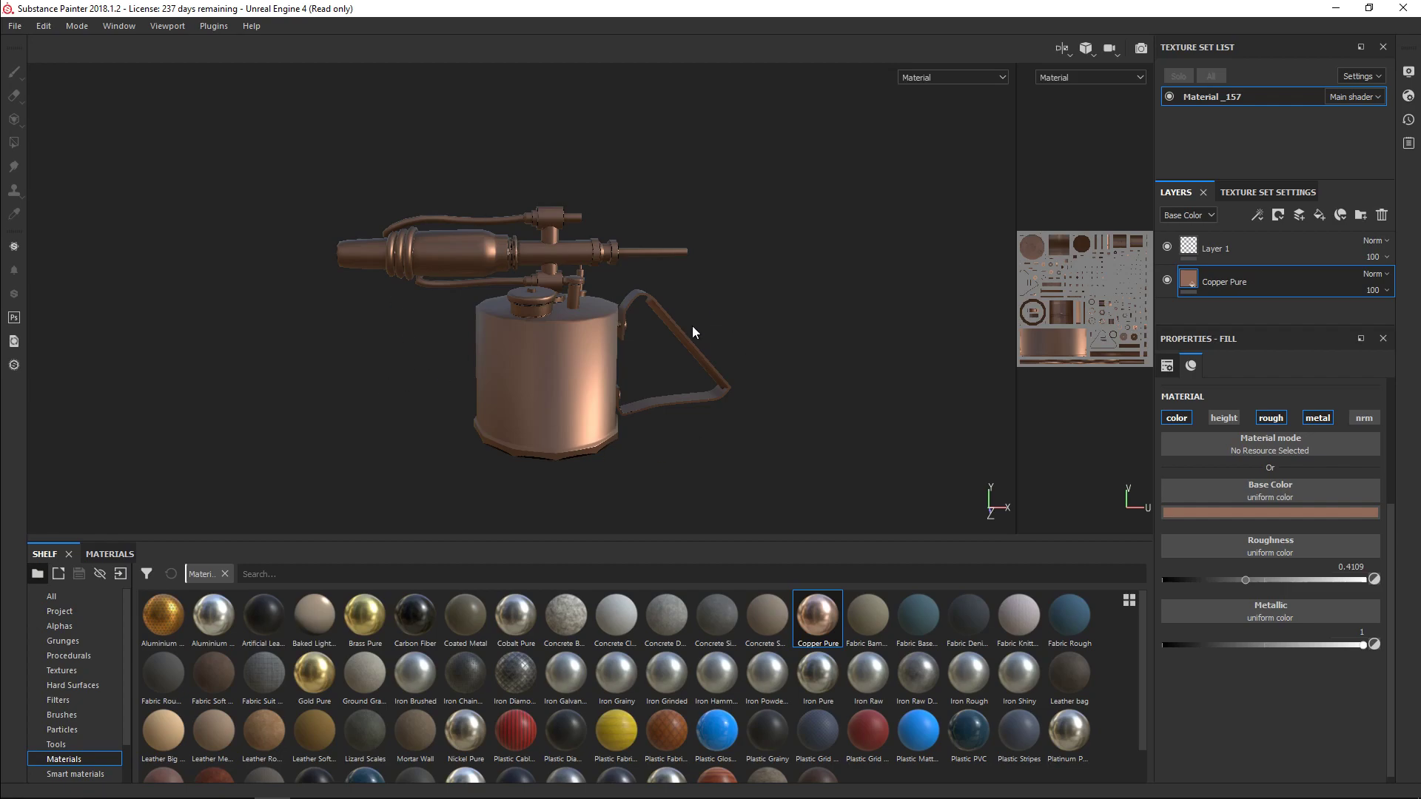
# - Duplicate the Copper Pure layer and raise the copy's roughness to about 0.87
pyautogui.rightClick(1273, 283)
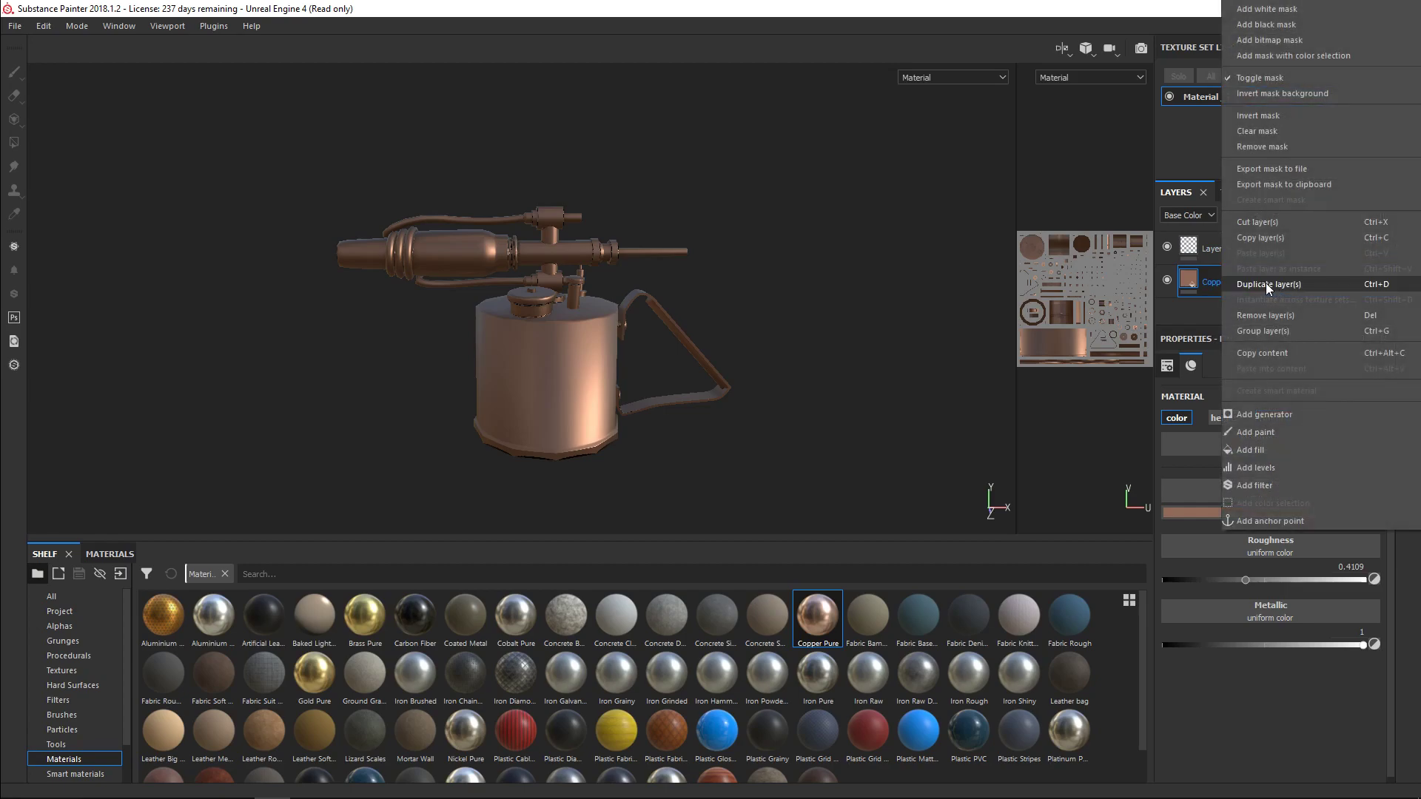
pyautogui.click(1268, 285)
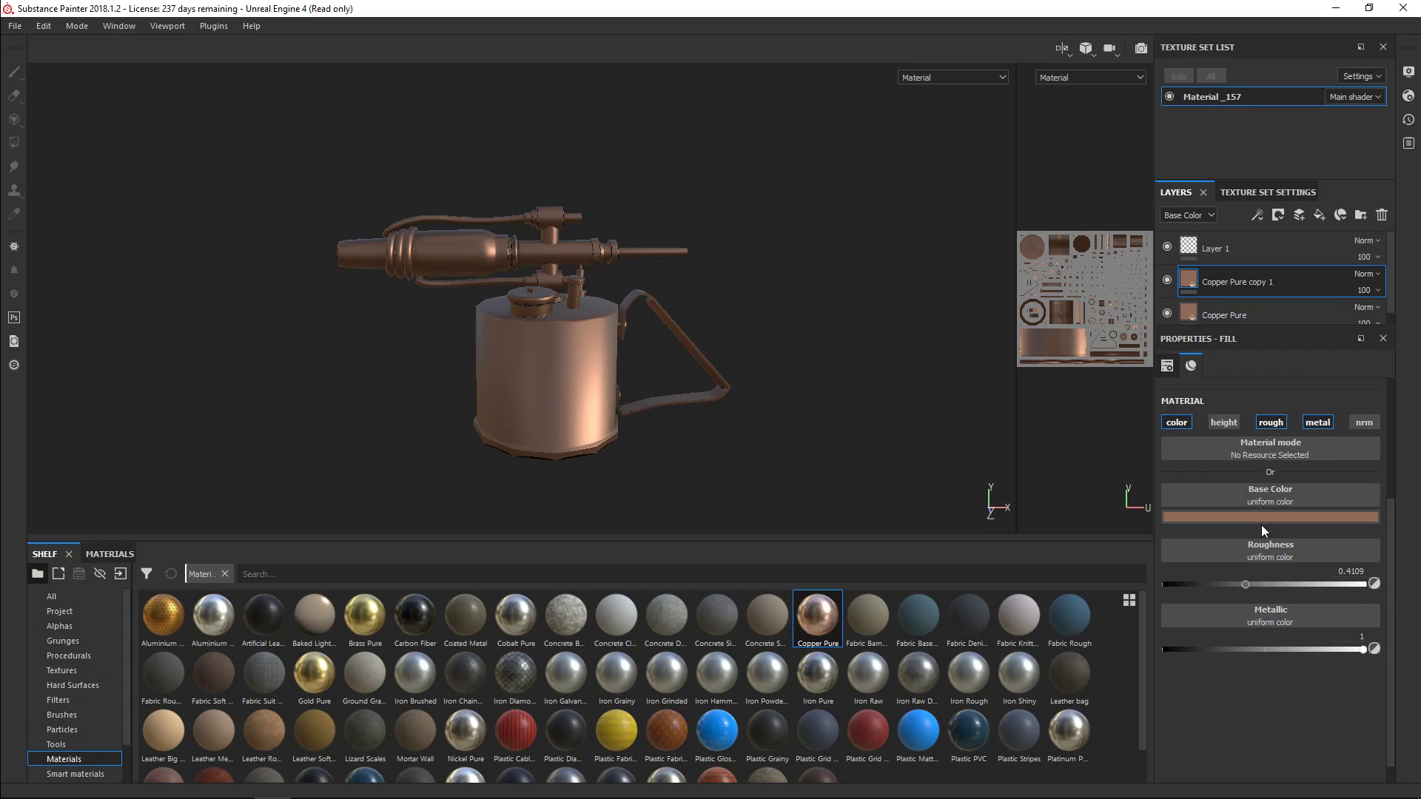
pyautogui.moveTo(1245, 585); pyautogui.dragTo(1313, 590)
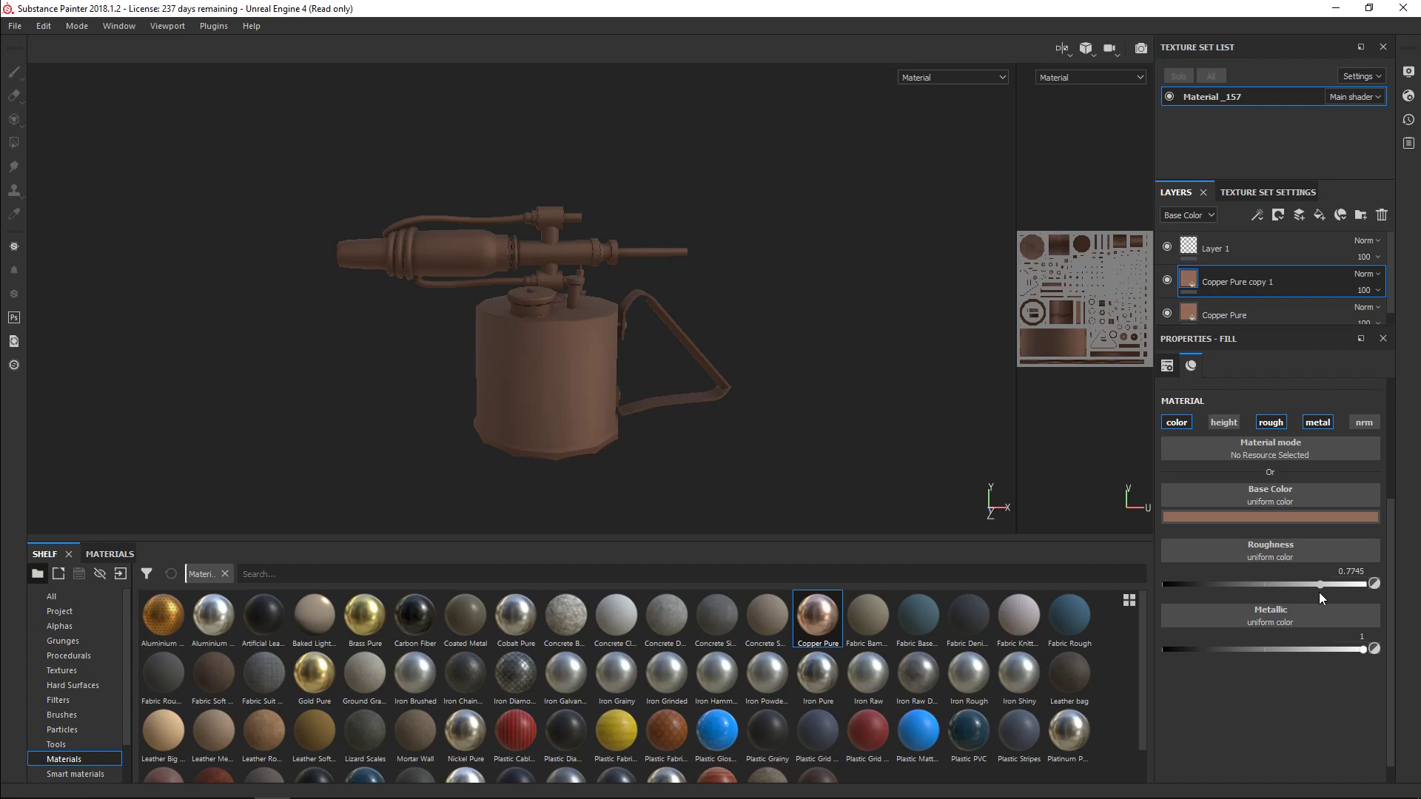
pyautogui.moveTo(1322, 597); pyautogui.dragTo(1340, 591)
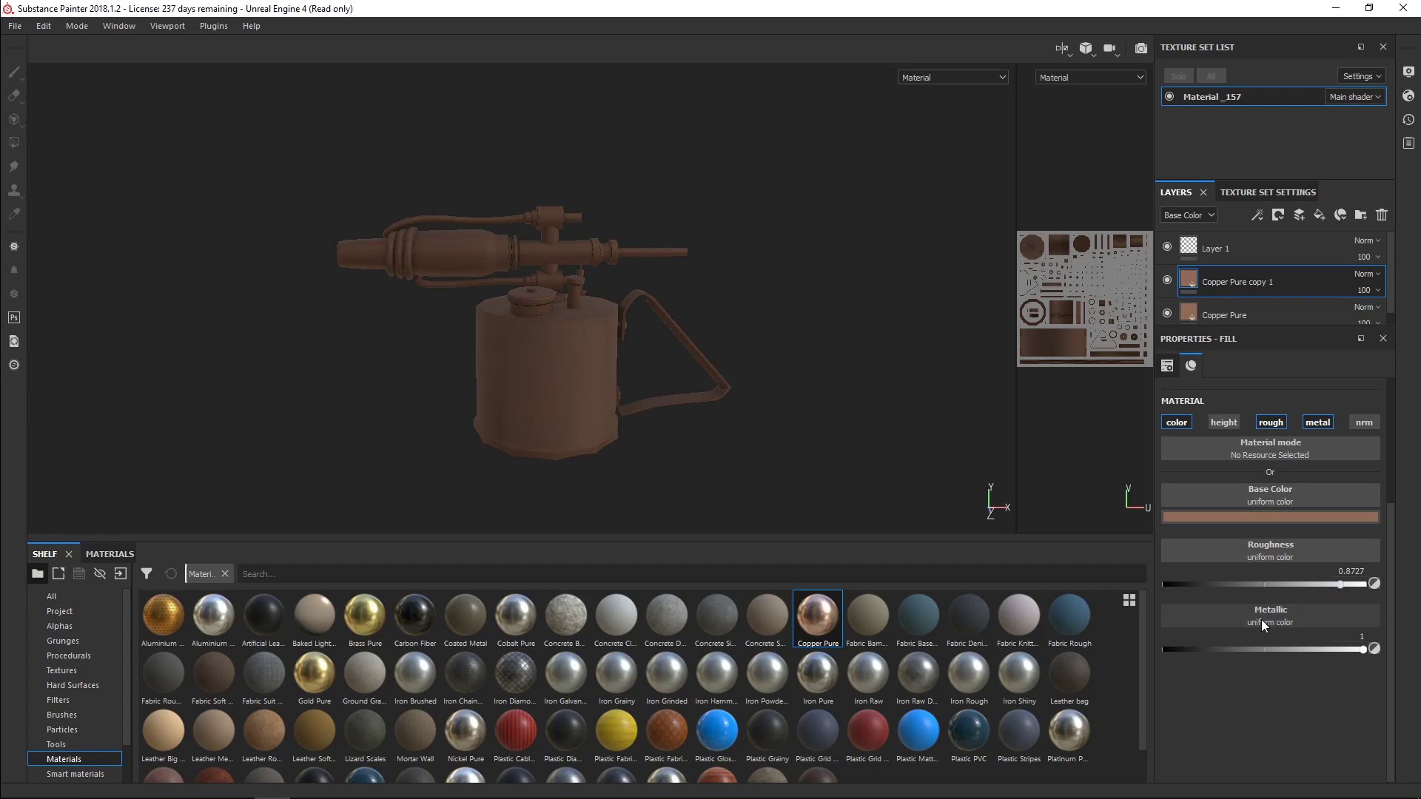
# - Darken the copied layer's base color to about RGB 0.130, 0.066, 0.046 and toggle its visibility to compare it with the original copper
pyautogui.click(1261, 519)
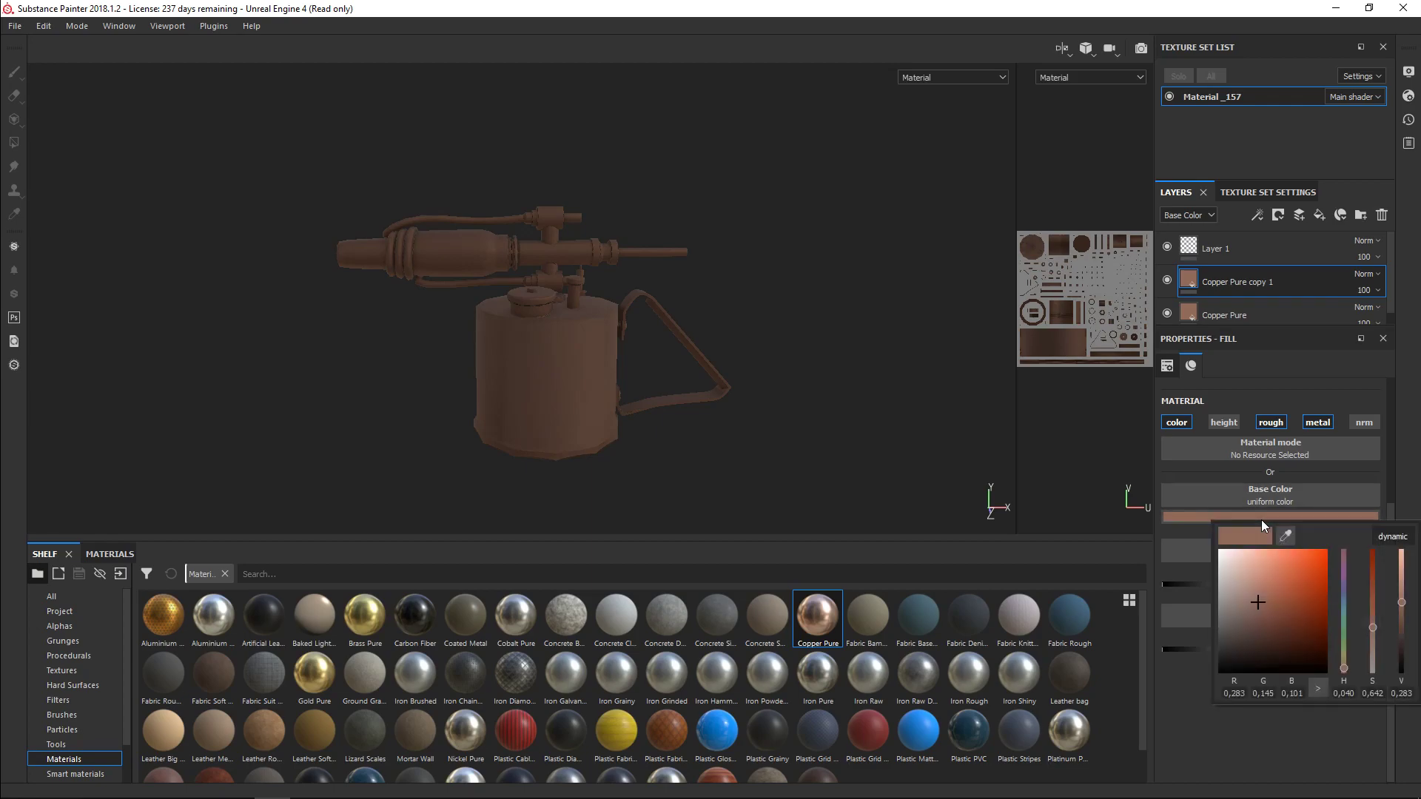
pyautogui.moveTo(1402, 601); pyautogui.dragTo(1407, 630)
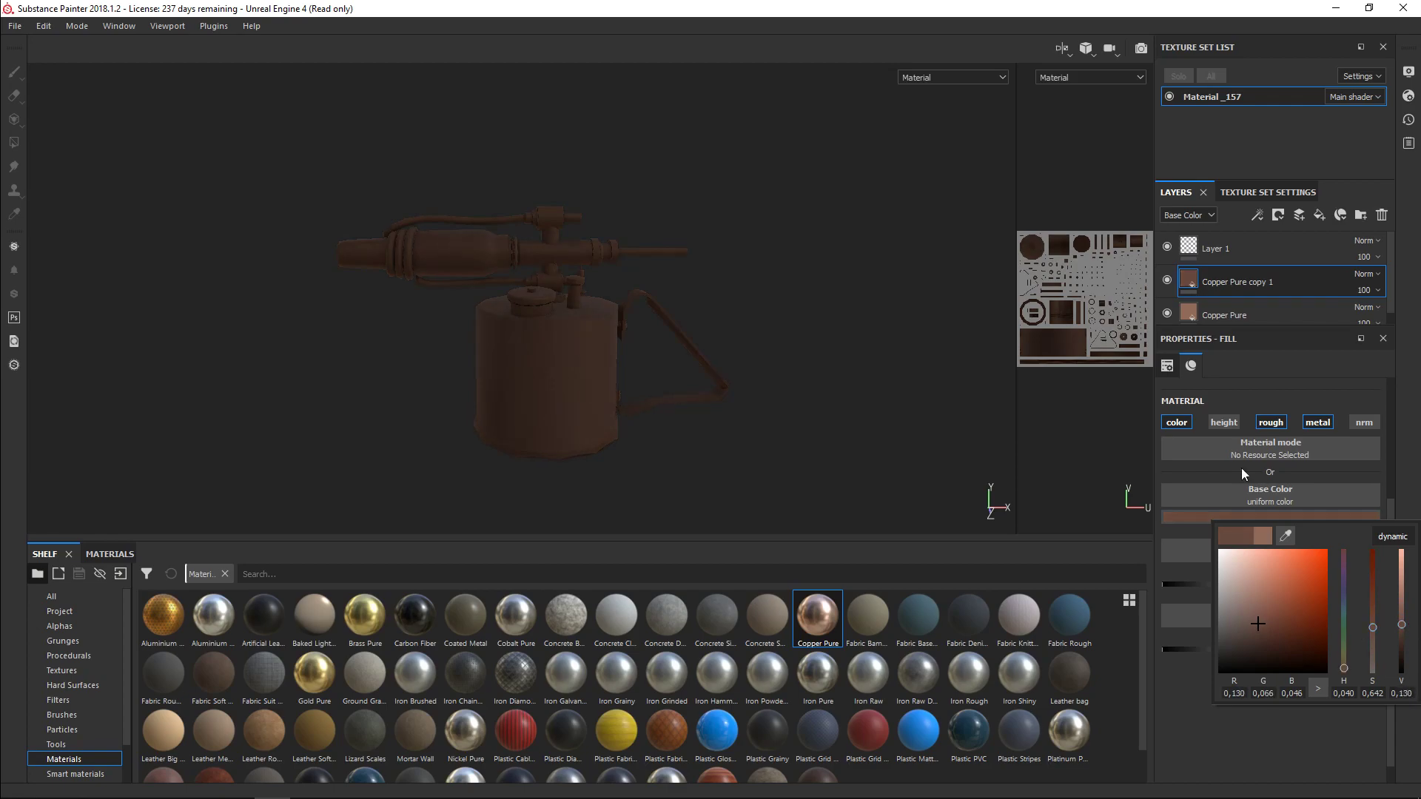
pyautogui.click(1279, 316)
pyautogui.click(1167, 280)
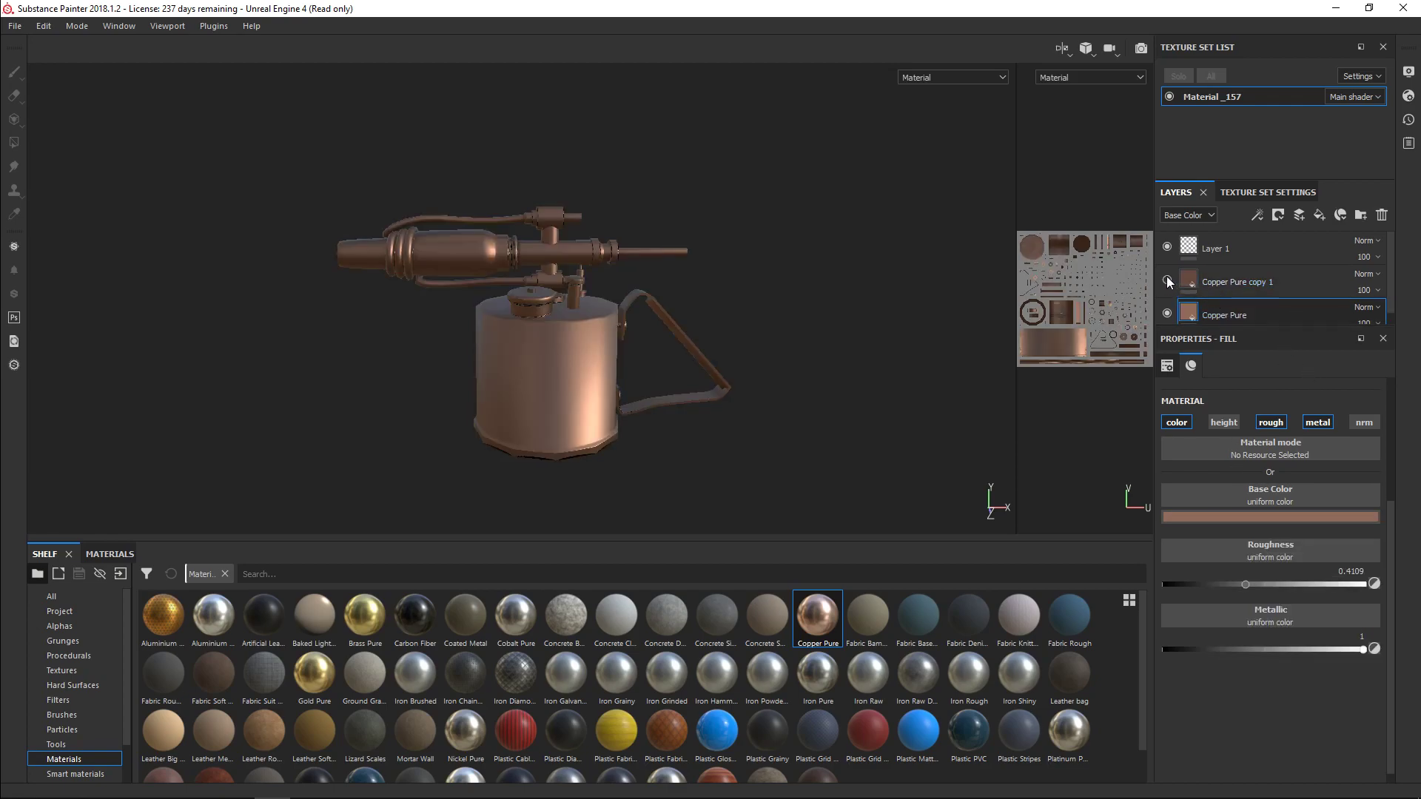
pyautogui.click(1167, 280)
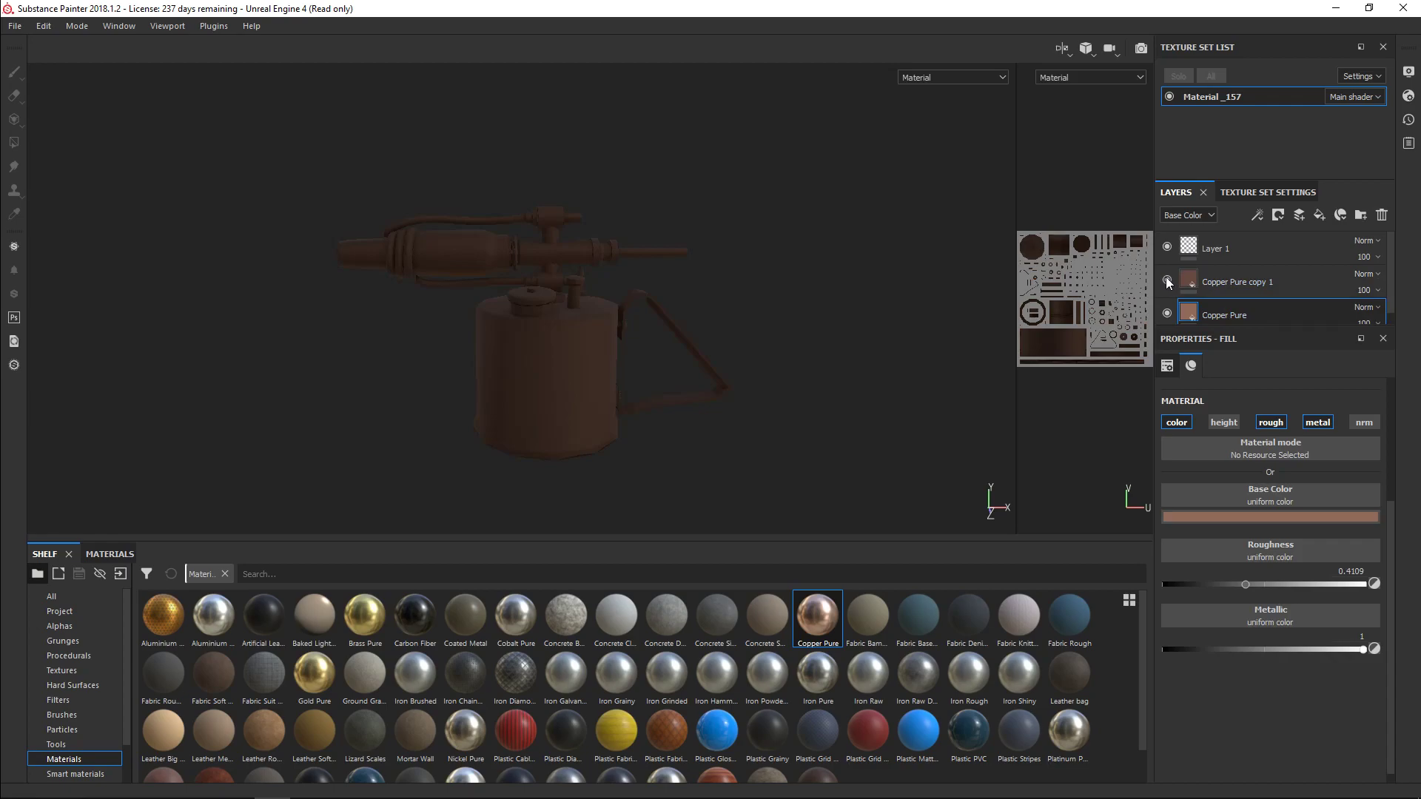
# - Add a white mask to the Copper Pure copy 1 layer and add an empty generator to that mask
pyautogui.click(1315, 280)
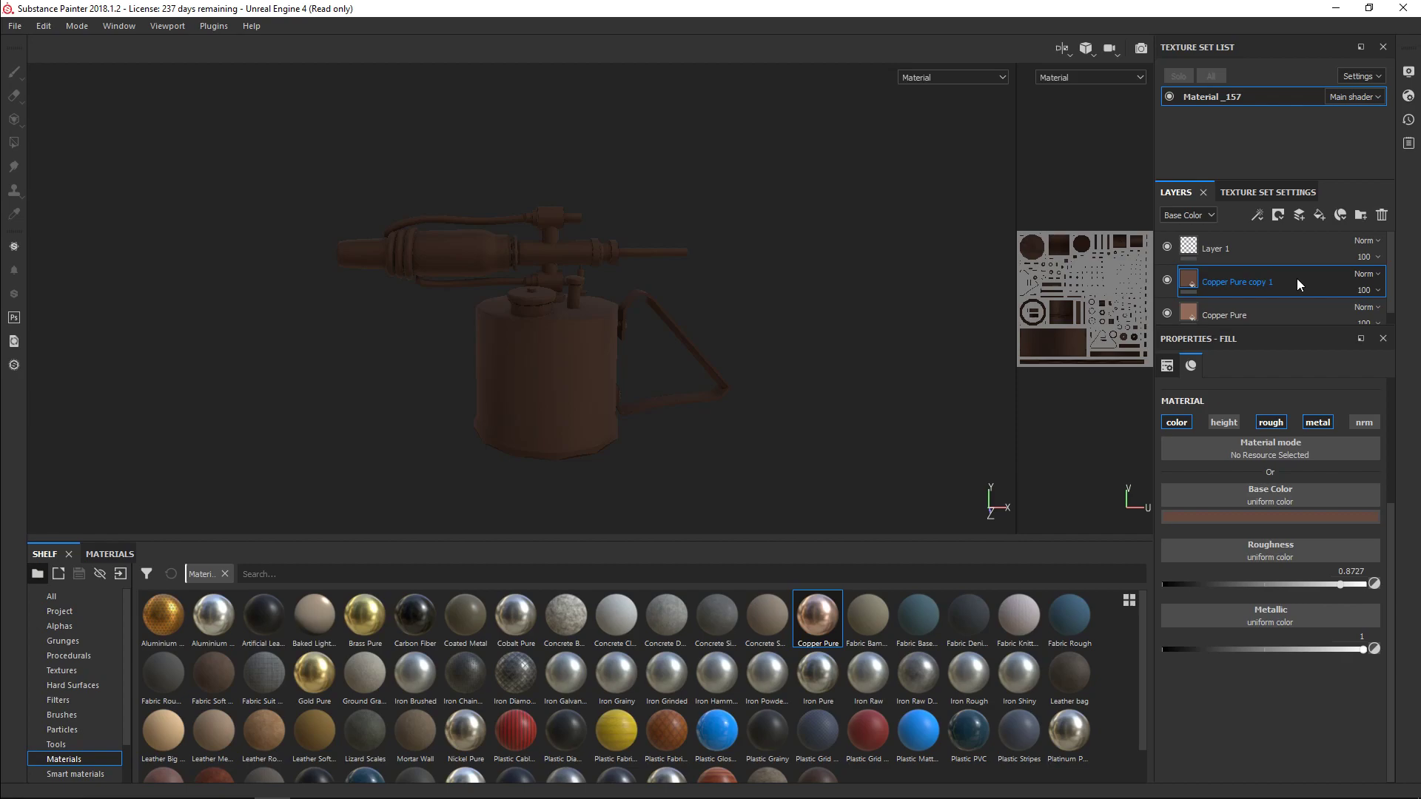
pyautogui.click(1277, 216)
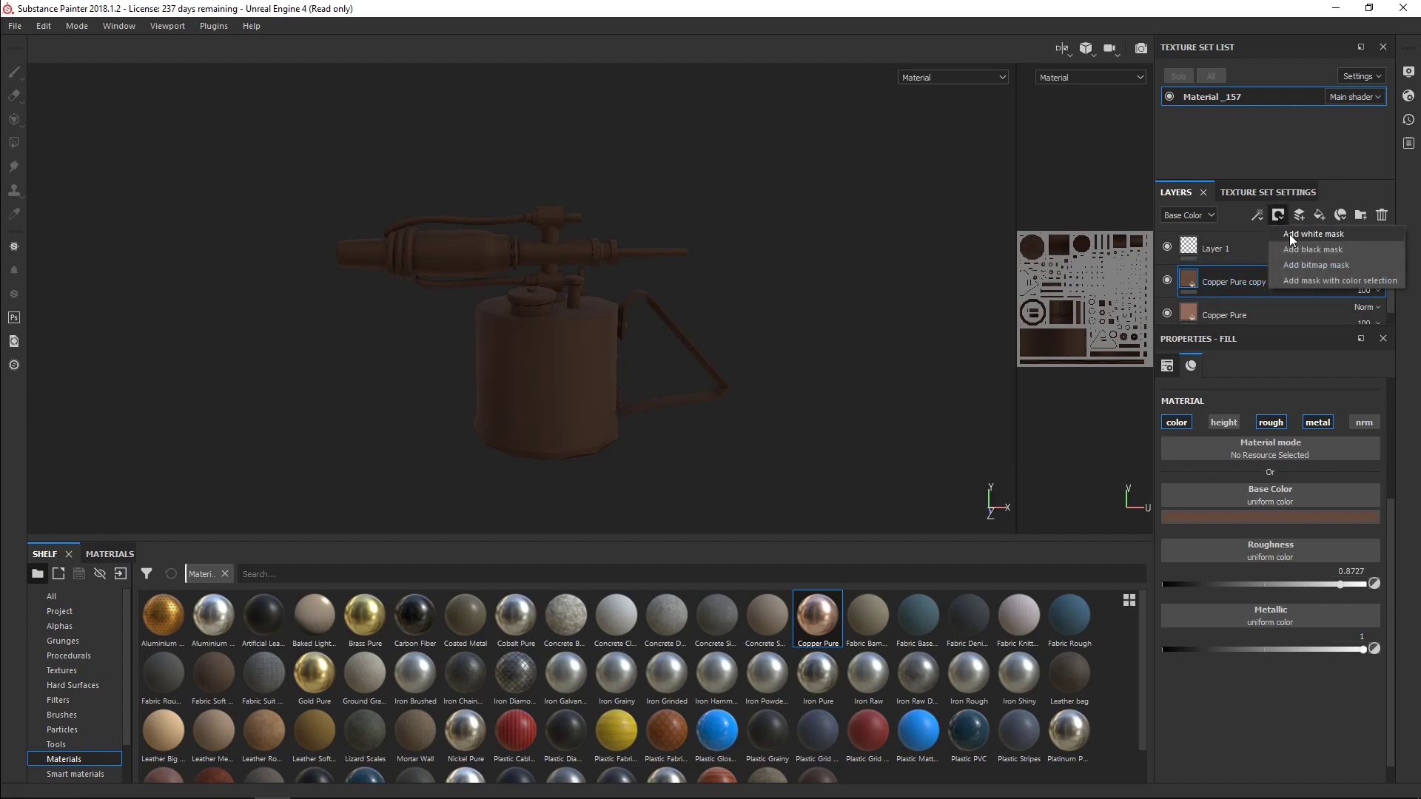
pyautogui.click(1290, 234)
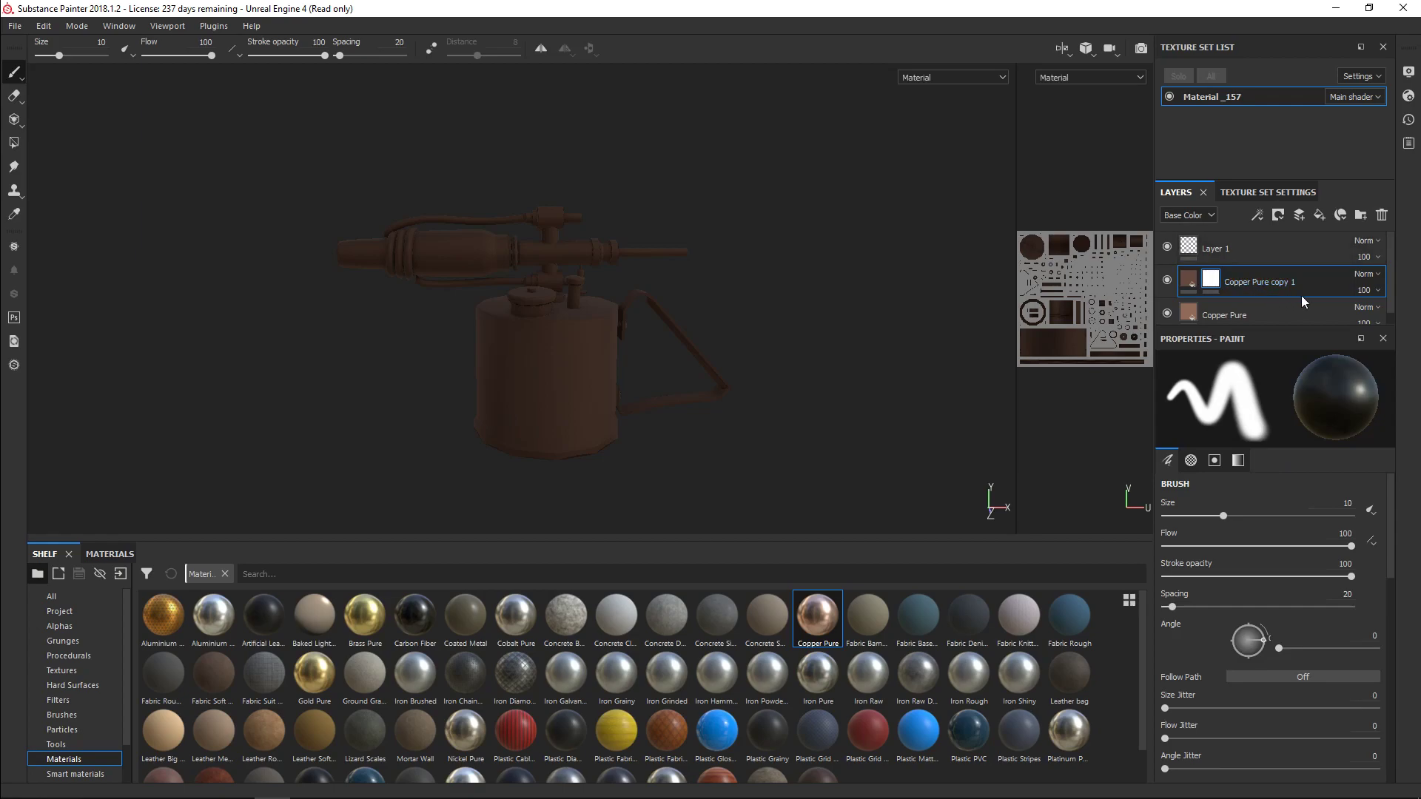
pyautogui.click(1258, 217)
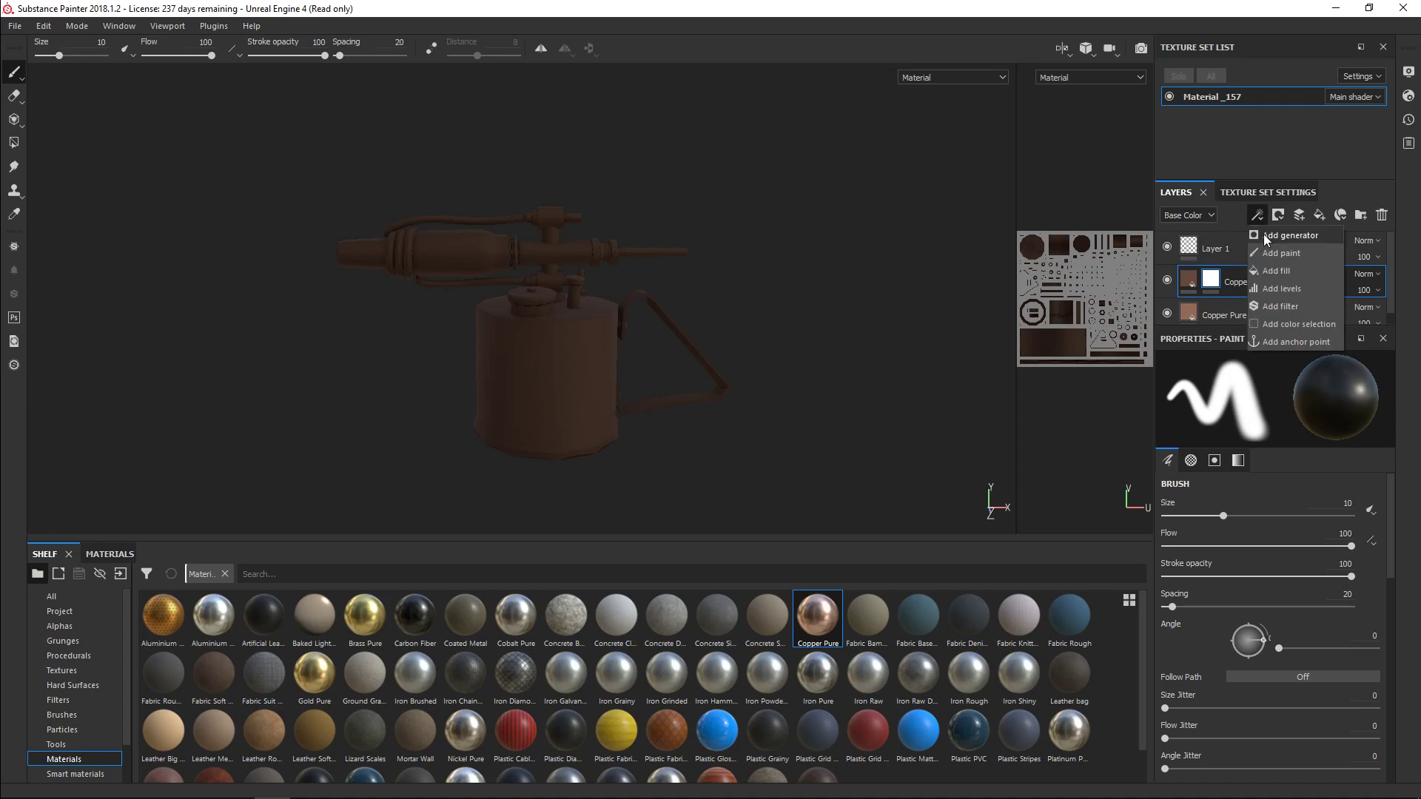
pyautogui.click(1297, 237)
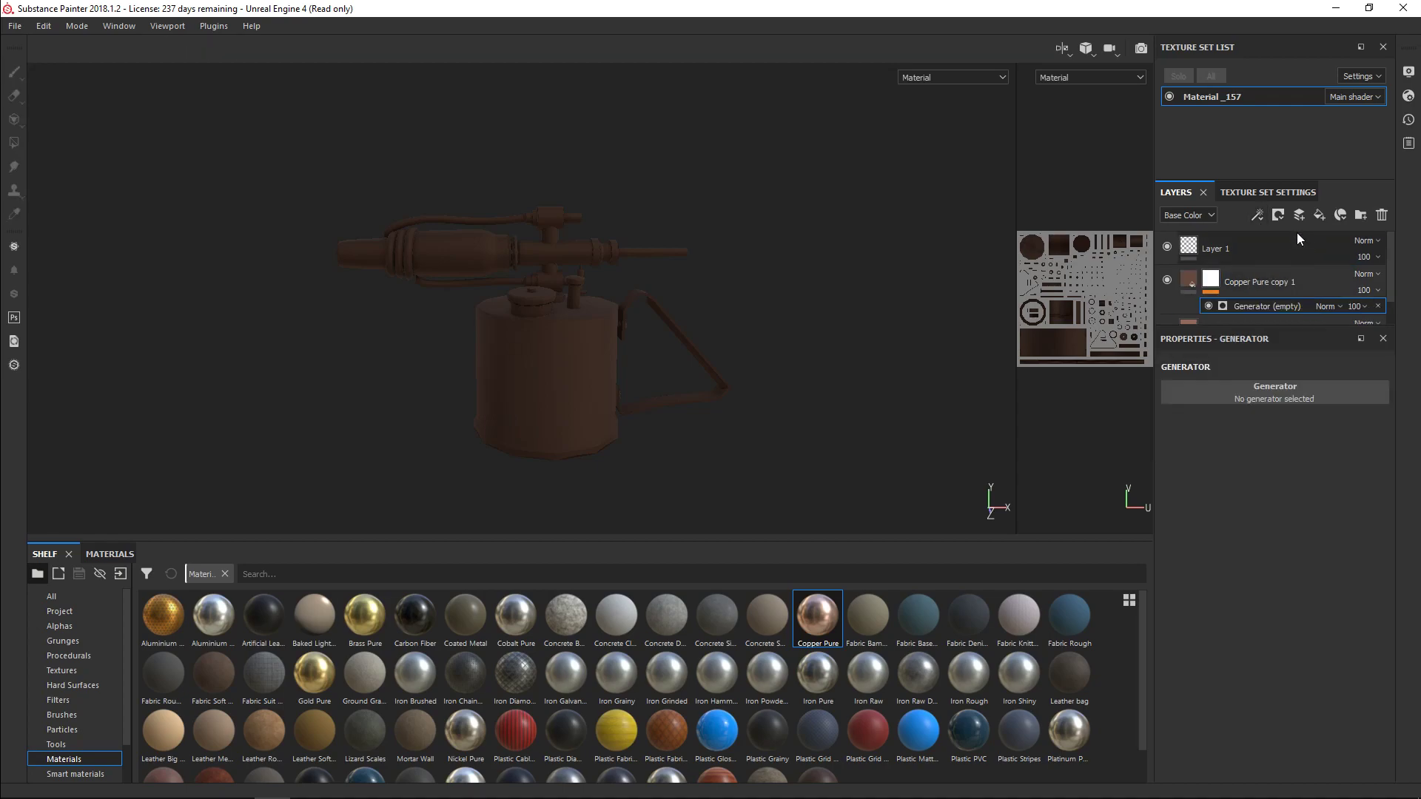
# - Assign the Dirt generator to the mask of the dark copper layer and inspect the dirt on the lamp up close
pyautogui.click(1273, 393)
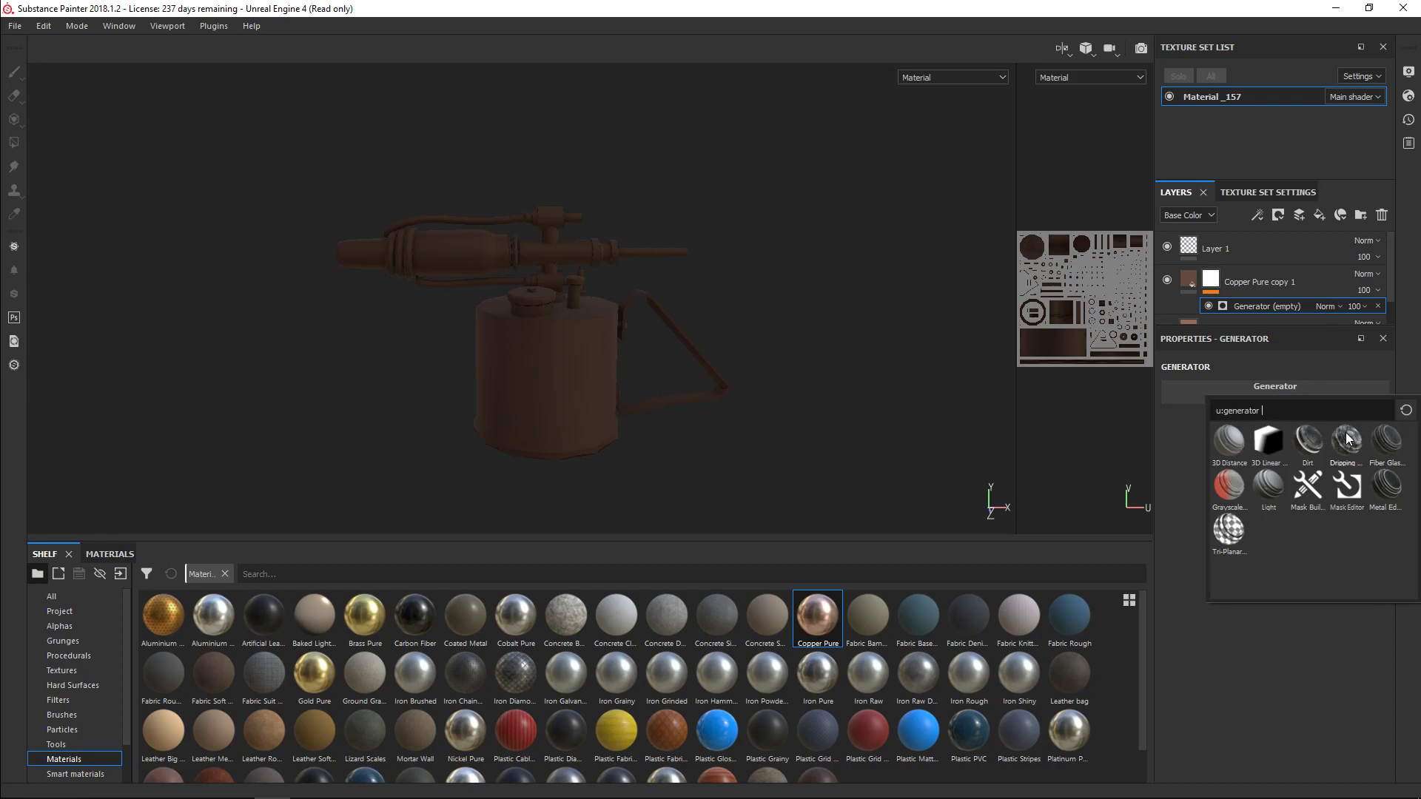
pyautogui.moveTo(1347, 439)
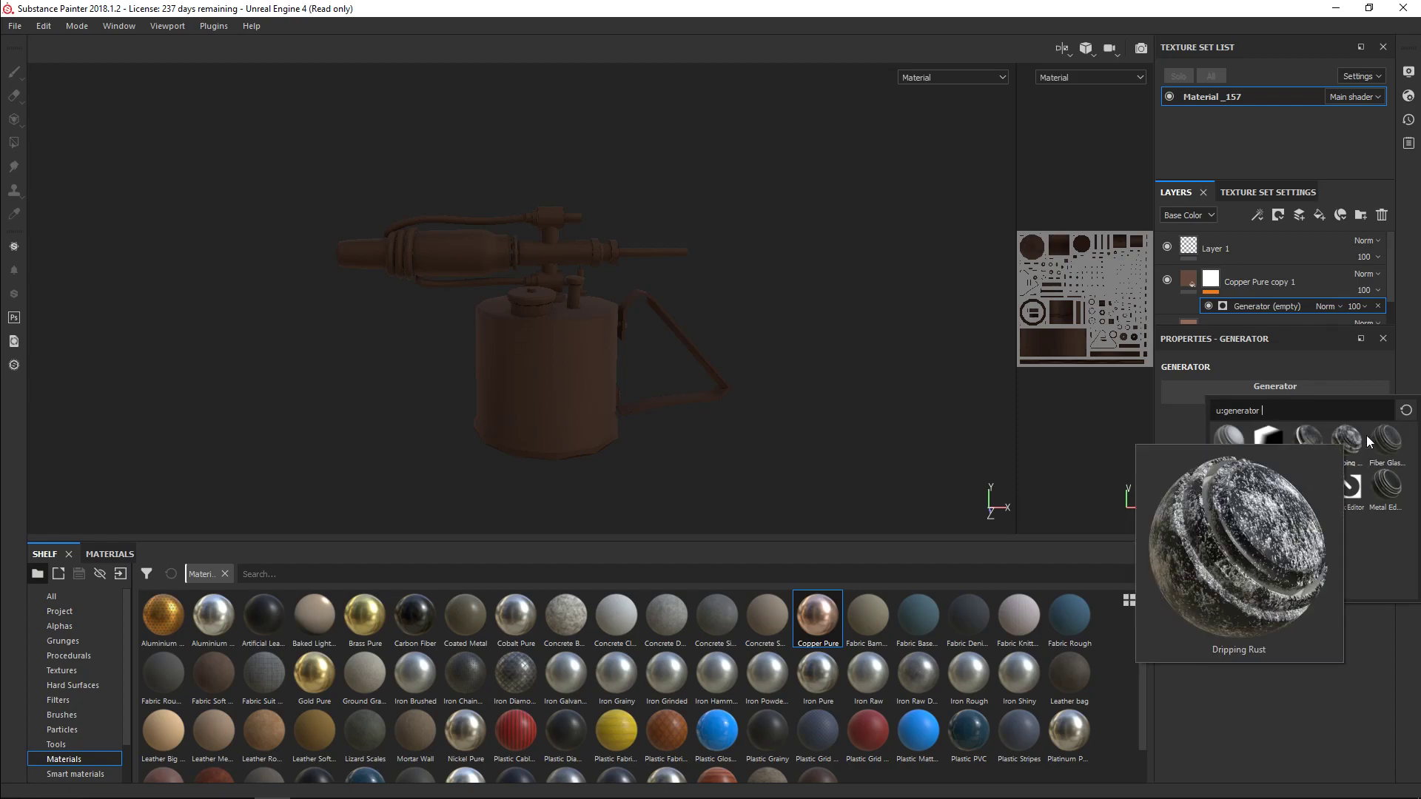
pyautogui.moveTo(1393, 486)
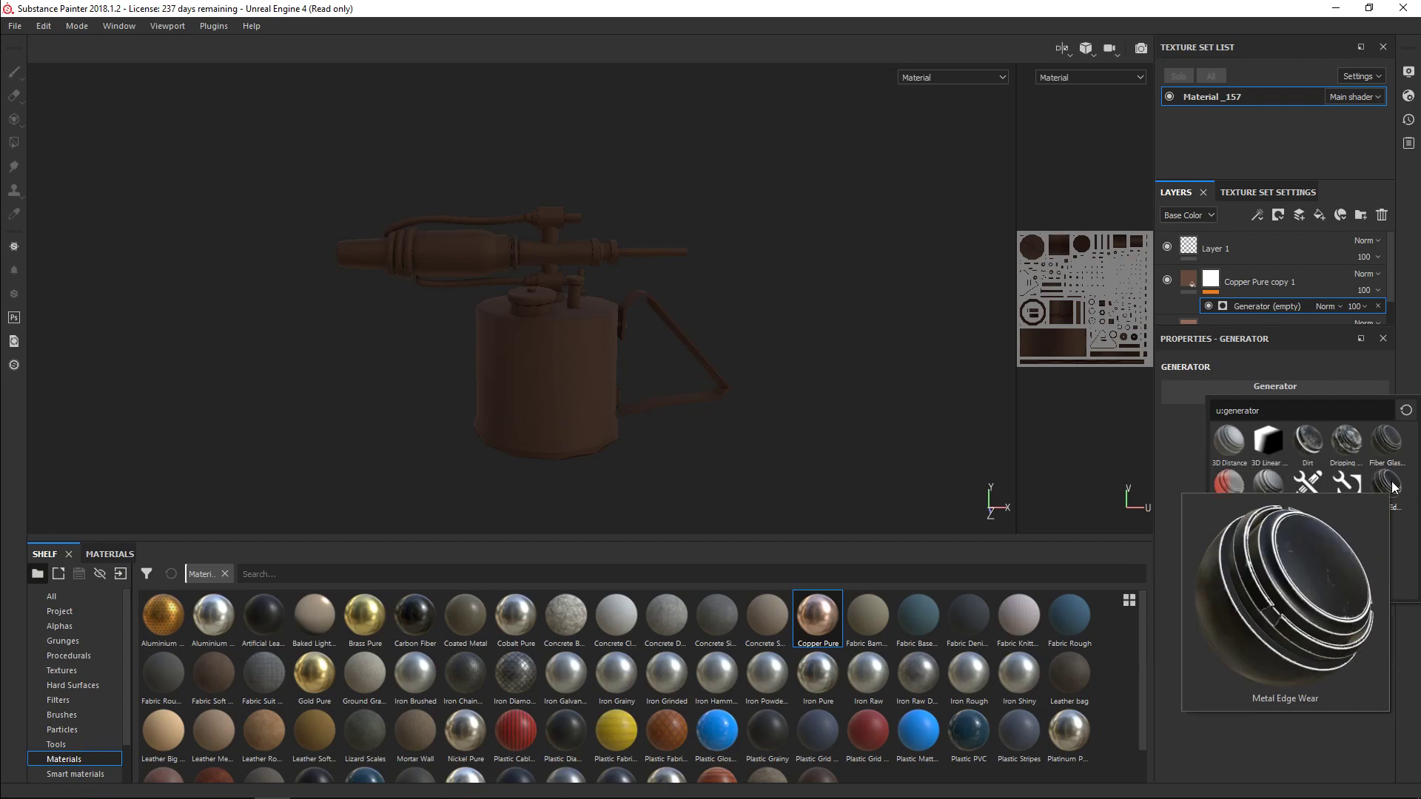
pyautogui.moveTo(1243, 446)
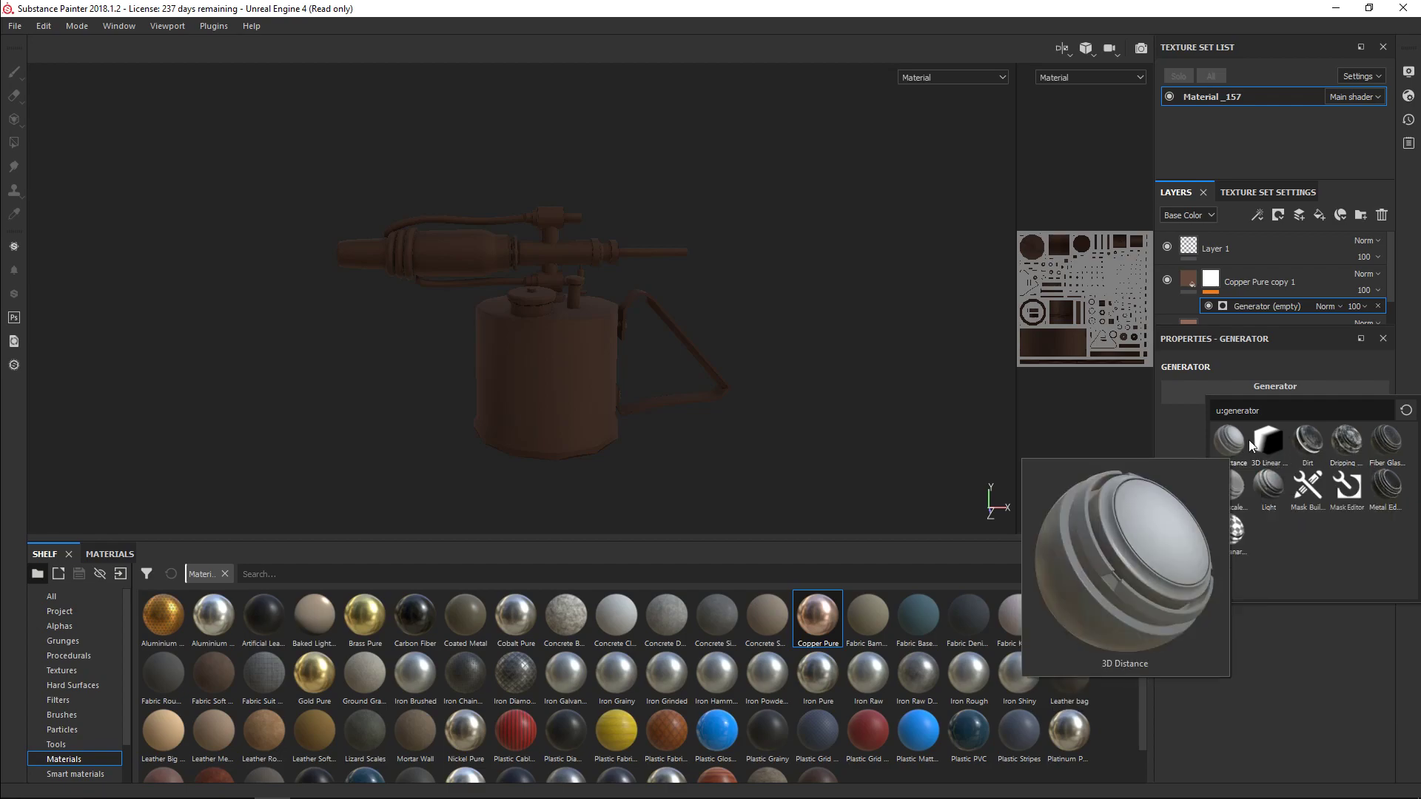
pyautogui.click(1309, 439)
pyautogui.keyDown('alt'); pyautogui.moveTo(481, 305); pyautogui.dragTo(541, 259); pyautogui.keyUp('alt')
pyautogui.keyDown('alt'); pyautogui.moveTo(541, 259); pyautogui.dragTo(834, 272, button='right'); pyautogui.keyUp('alt')
pyautogui.keyDown('alt'); pyautogui.moveTo(834, 271); pyautogui.dragTo(915, 287); pyautogui.keyUp('alt')
pyautogui.keyDown('alt'); pyautogui.moveTo(915, 287); pyautogui.dragTo(973, 304, button='middle'); pyautogui.keyUp('alt')
pyautogui.keyDown('alt'); pyautogui.moveTo(972, 305); pyautogui.dragTo(596, 251, button='right'); pyautogui.keyUp('alt')
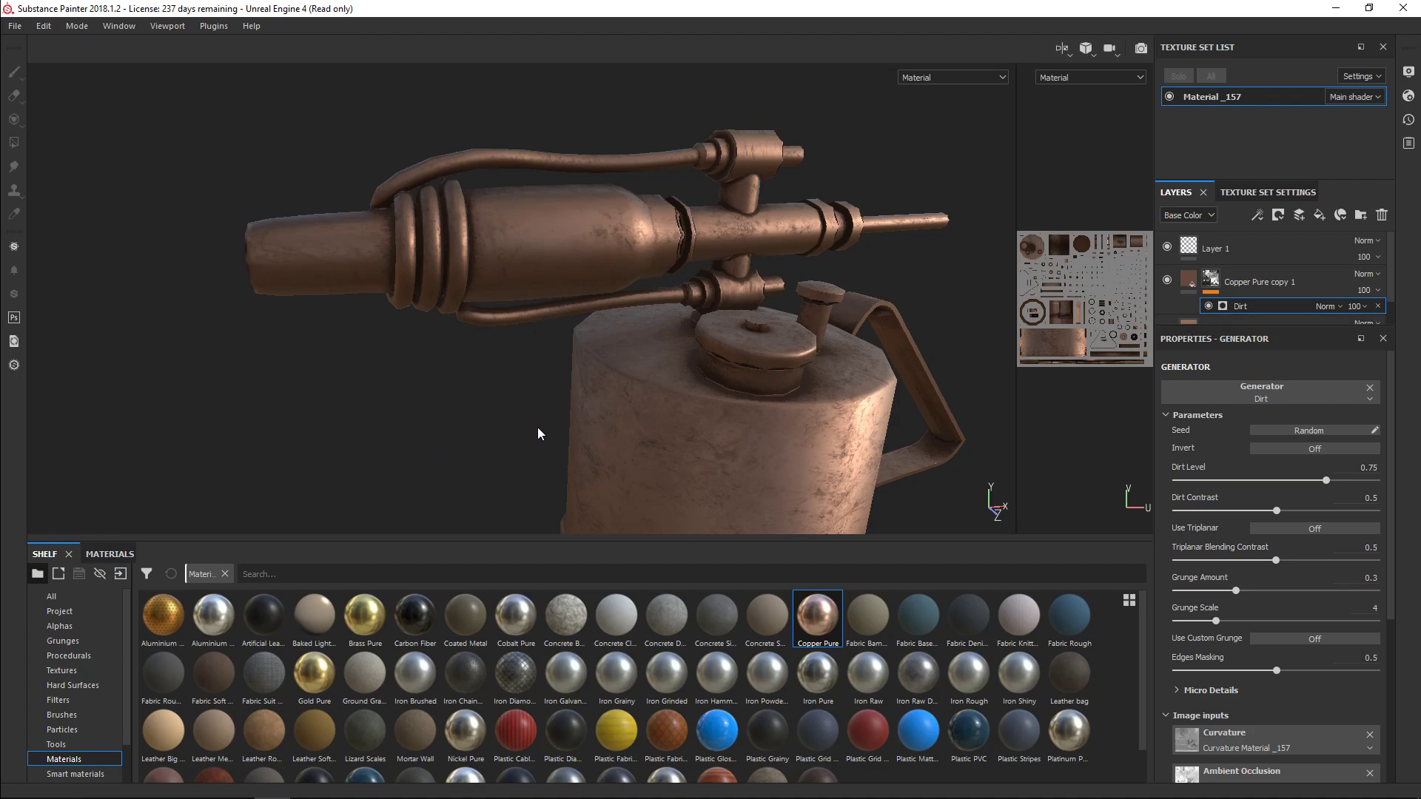
# - Set the Dirt generator's Dirt Level to 0.82 on the dark copper layer's mask
pyautogui.moveTo(602, 242)
pyautogui.keyDown('alt'); pyautogui.mouseDown()
pyautogui.moveTo(546, 358)
pyautogui.moveTo(525, 324)
pyautogui.moveTo(546, 352)
pyautogui.mouseUp(); pyautogui.keyUp('alt')
pyautogui.scroll(-2, 1399, 523)
pyautogui.scroll(-1, 1399, 524)
pyautogui.scroll(3, 1397, 511)
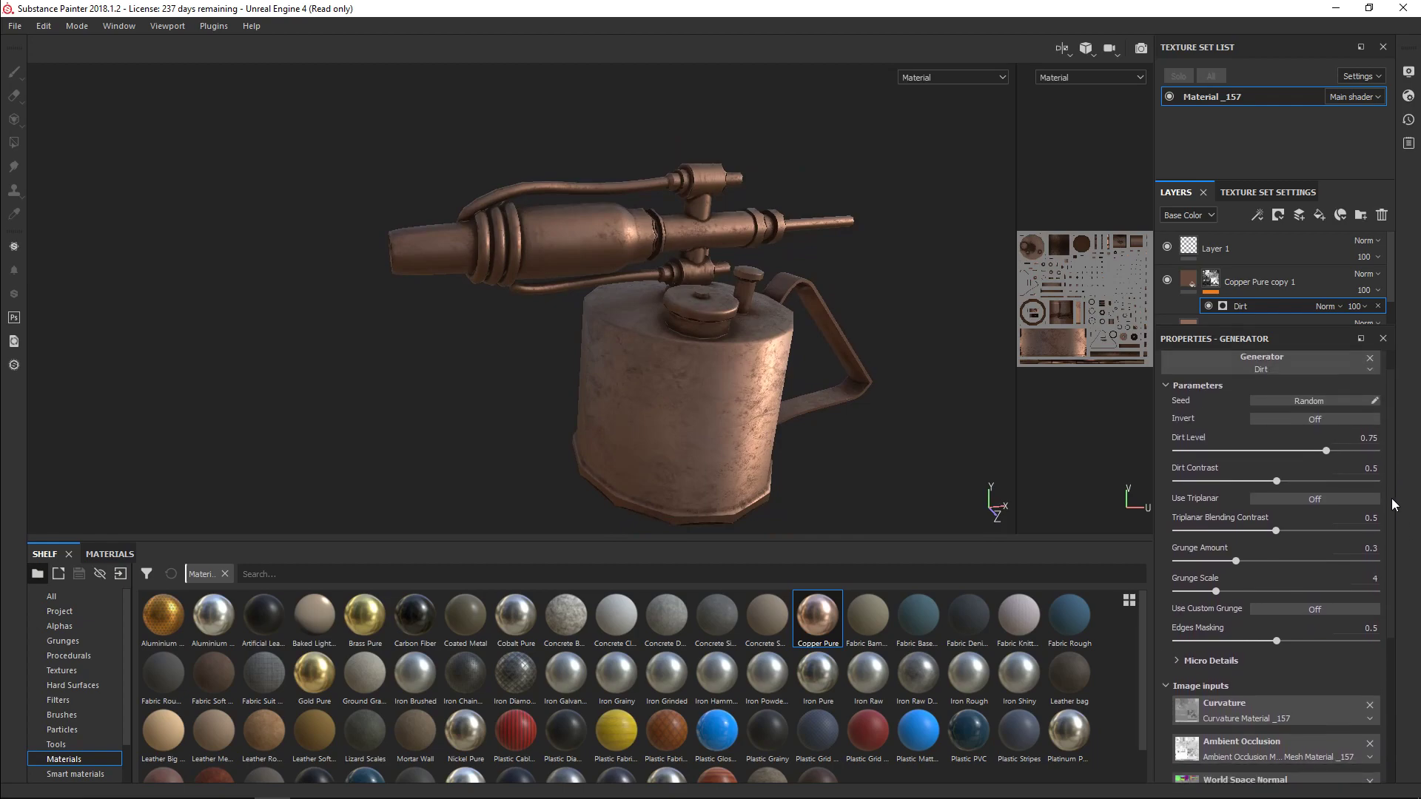
pyautogui.scroll(-5, 1396, 498)
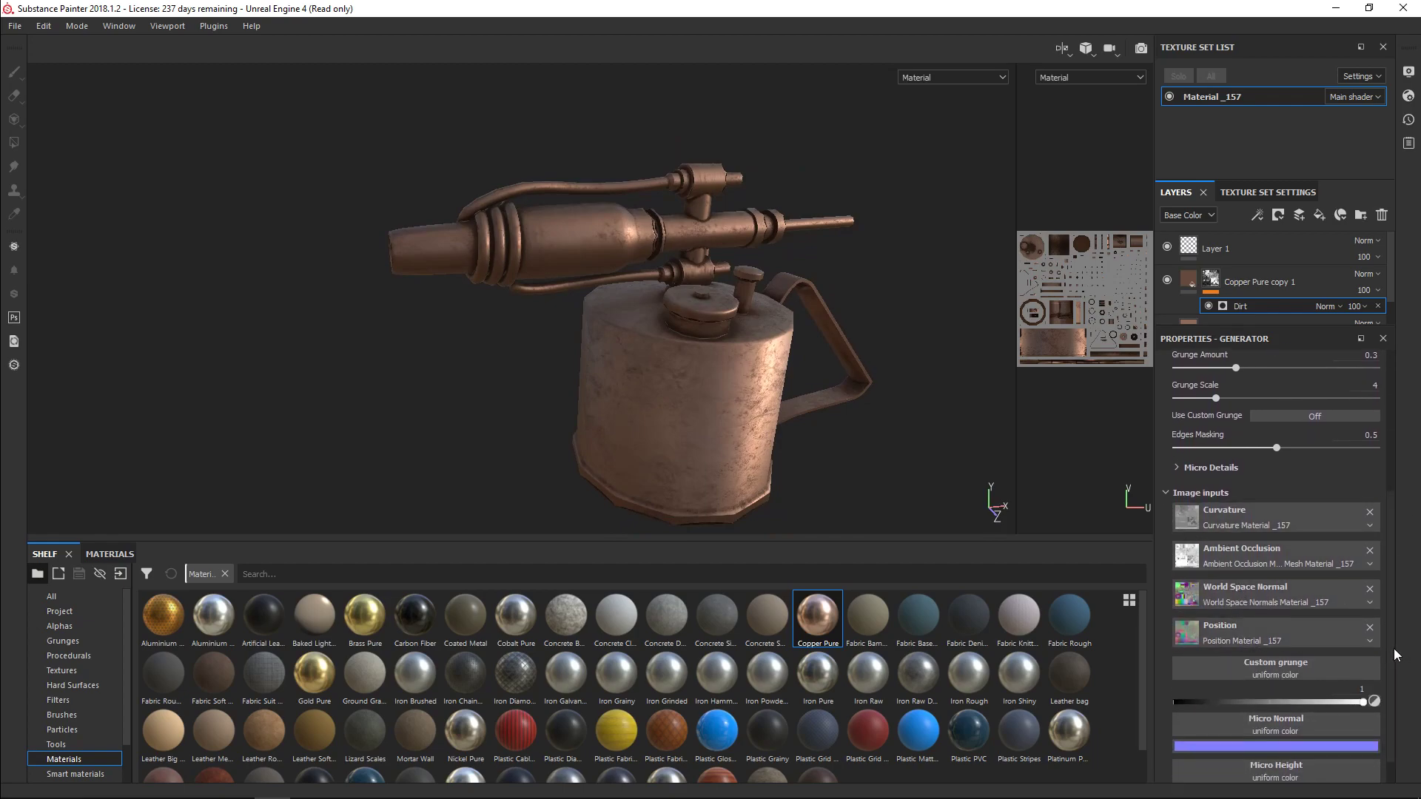
pyautogui.scroll(5, 1394, 654)
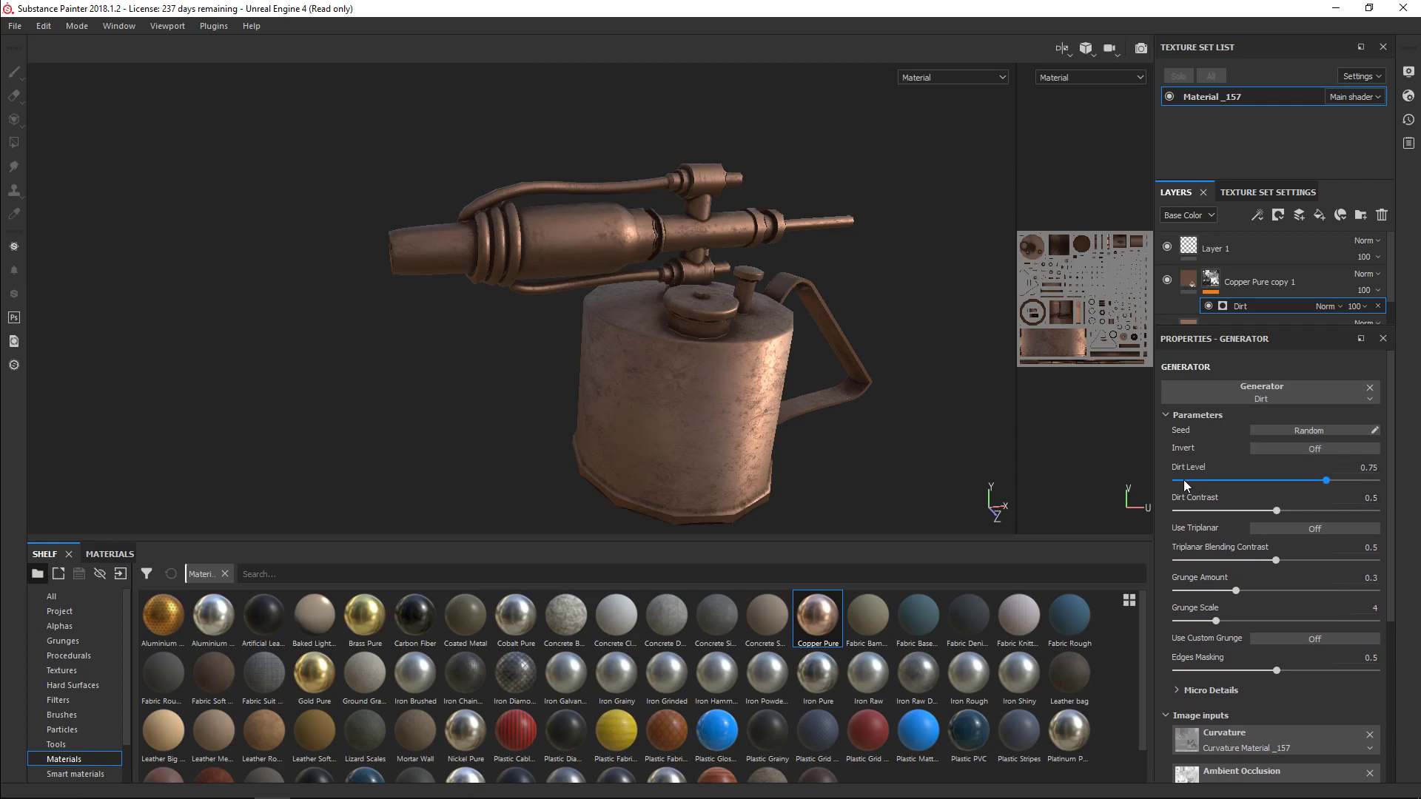
pyautogui.moveTo(1327, 484); pyautogui.dragTo(1339, 482)
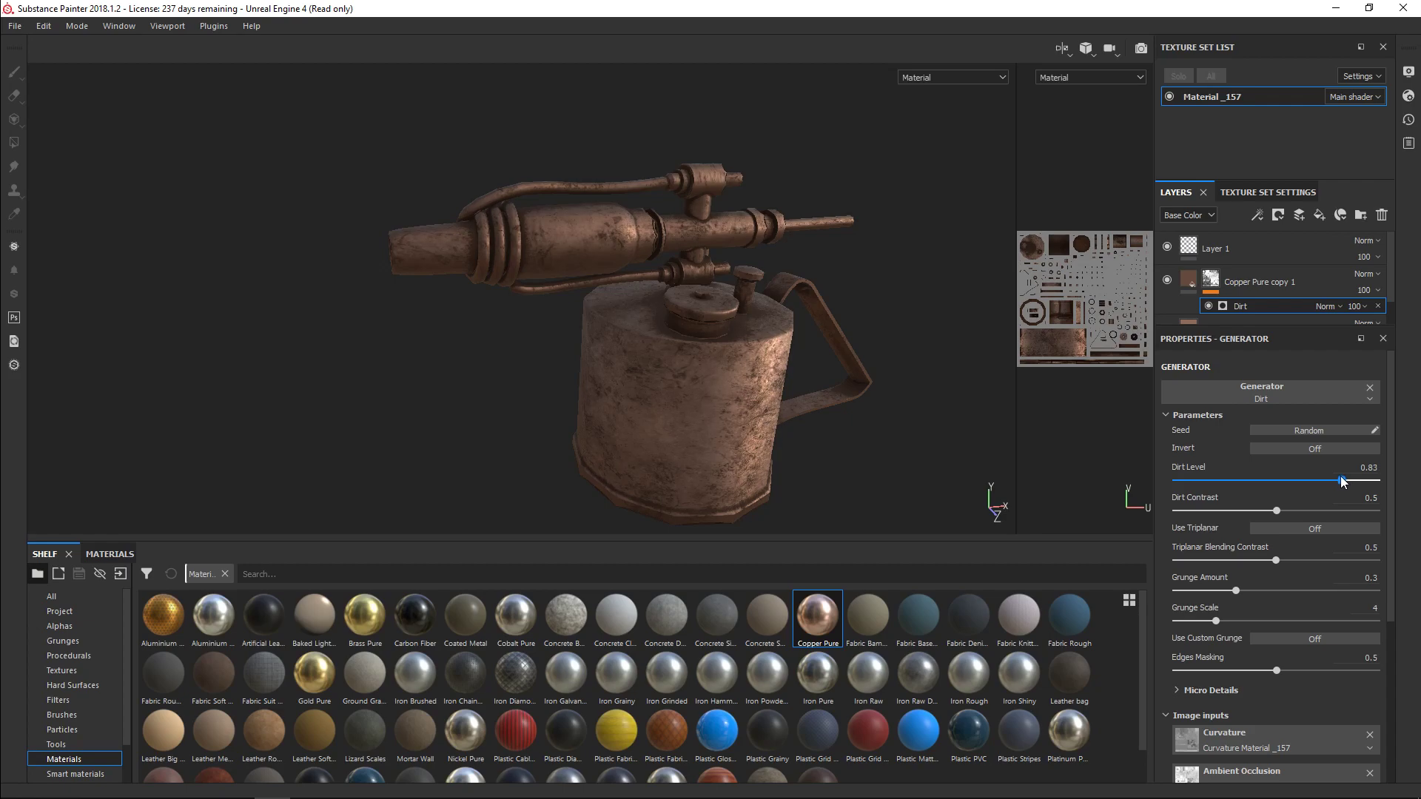
pyautogui.moveTo(1339, 482); pyautogui.dragTo(1342, 482)
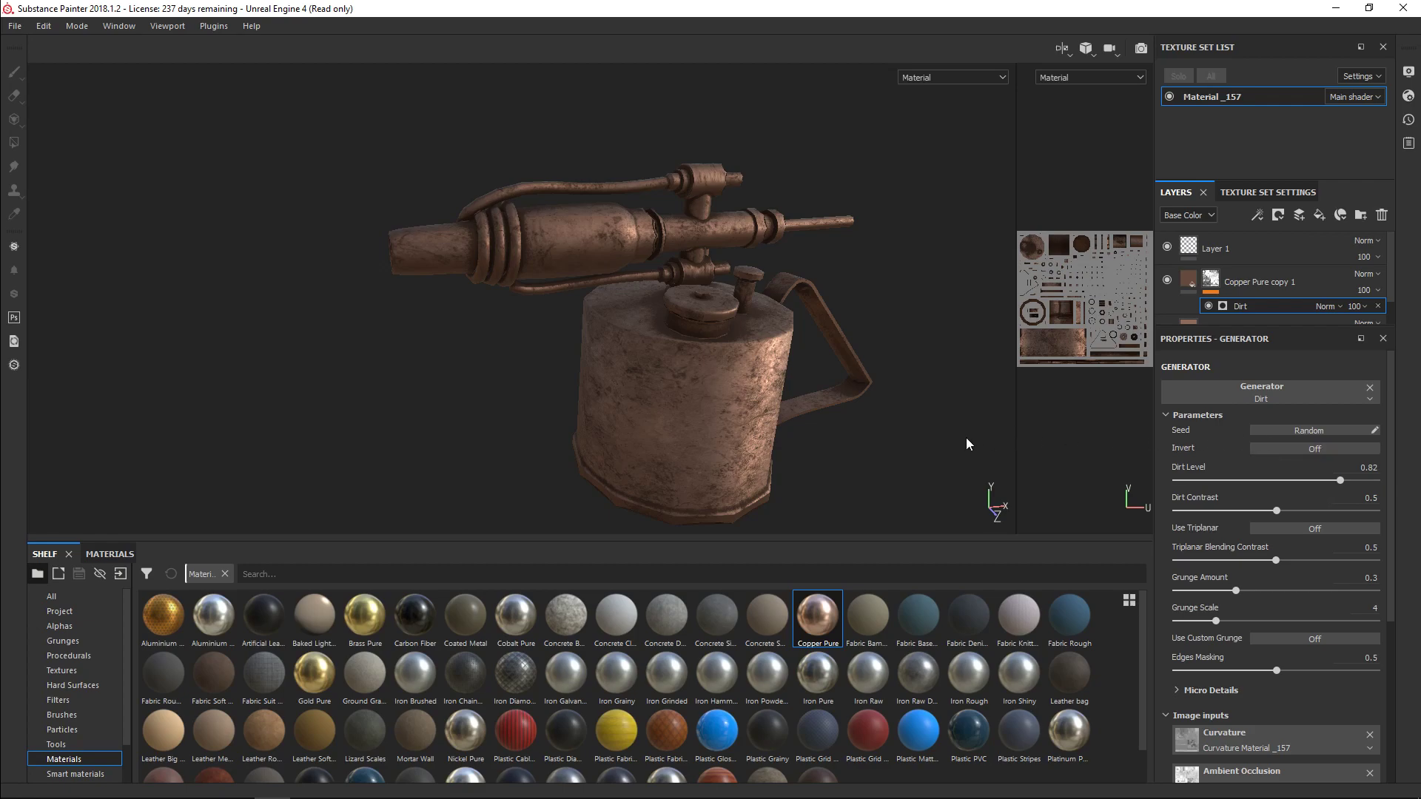
# - Try Dirt Contrast values of 0.95 and 0 and compare their effect around the tank cap
pyautogui.keyDown('alt'); pyautogui.moveTo(856, 351); pyautogui.dragTo(815, 348); pyautogui.keyUp('alt')
pyautogui.moveTo(1277, 509); pyautogui.dragTo(1366, 511)
pyautogui.keyDown('alt'); pyautogui.moveTo(872, 374); pyautogui.dragTo(682, 333); pyautogui.keyUp('alt')
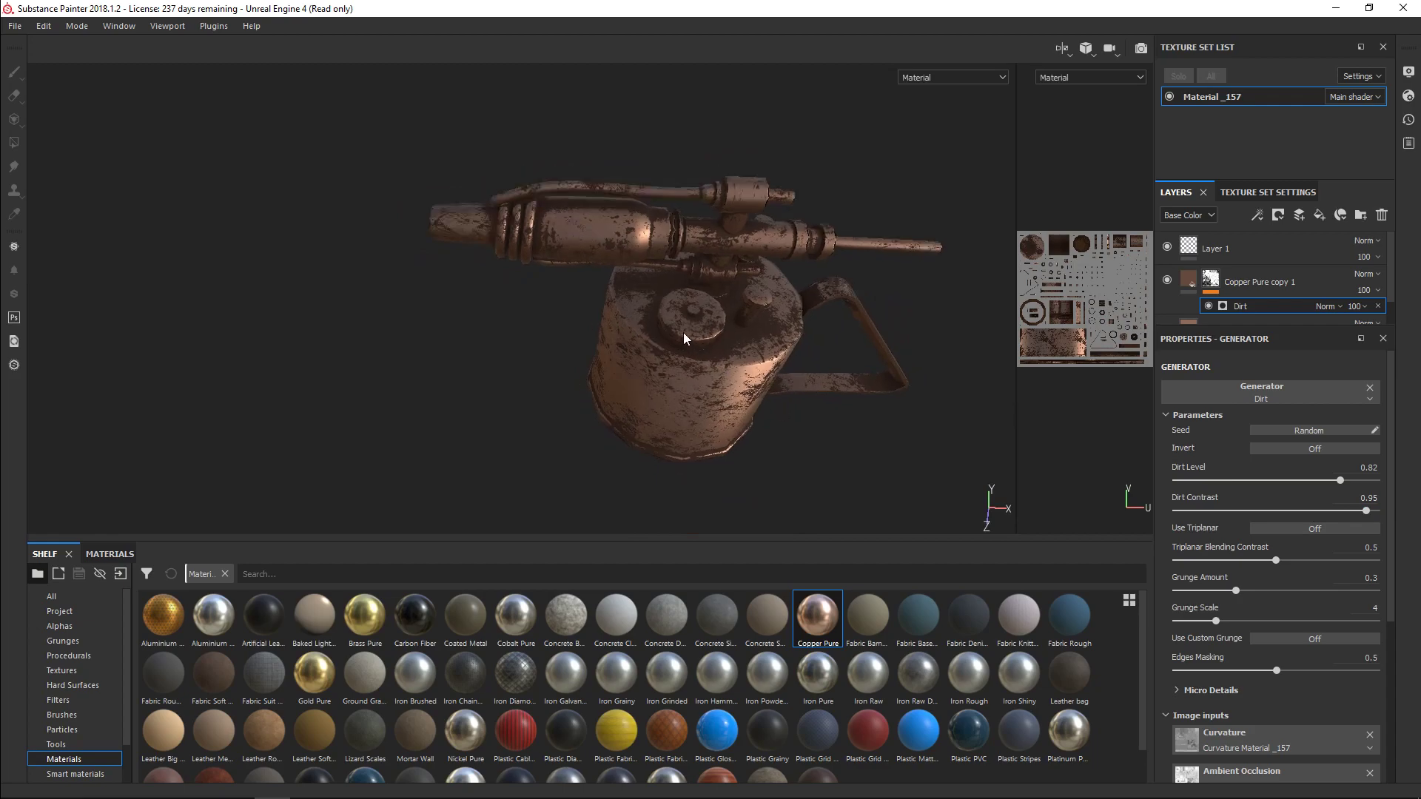
pyautogui.scroll(8, 685, 335)
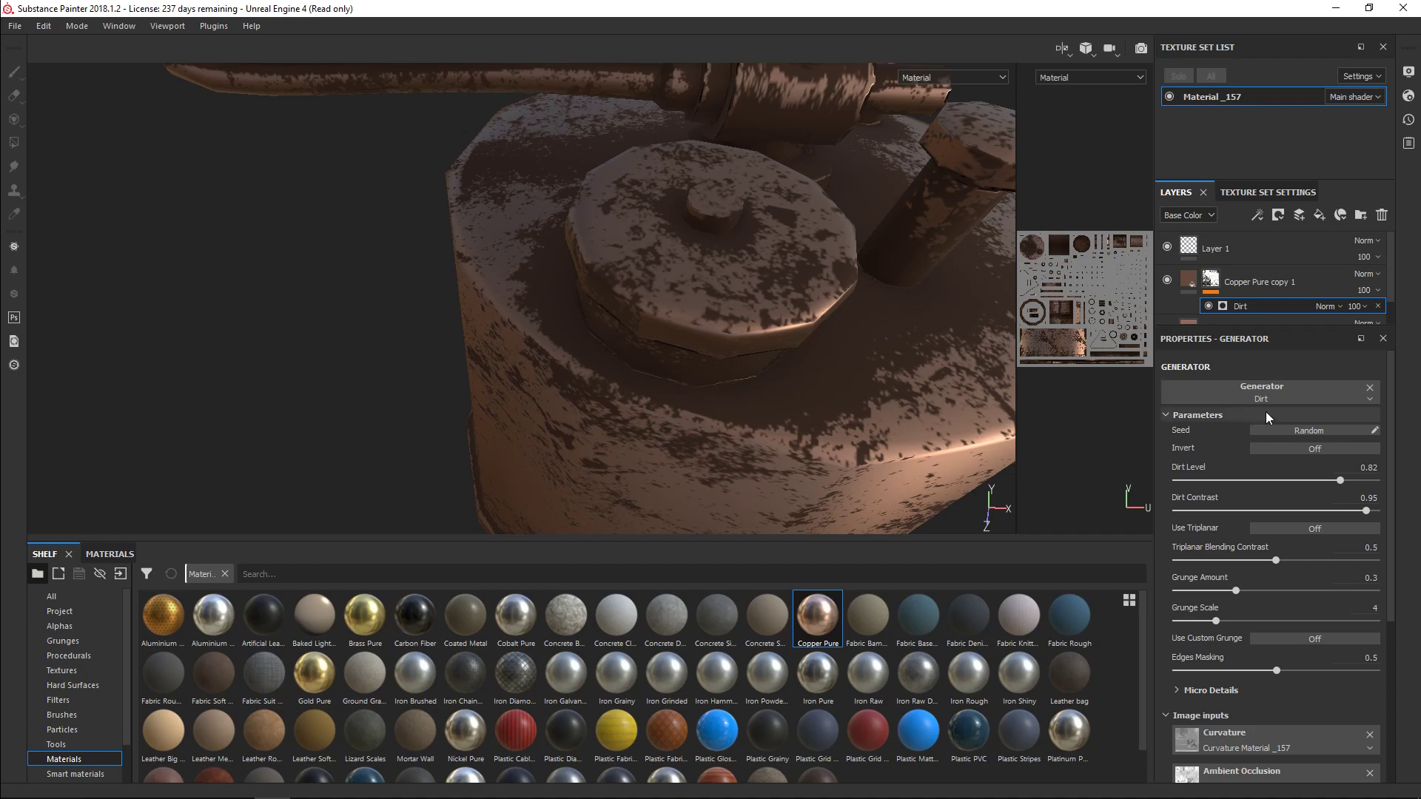
pyautogui.moveTo(1364, 510); pyautogui.dragTo(1161, 495)
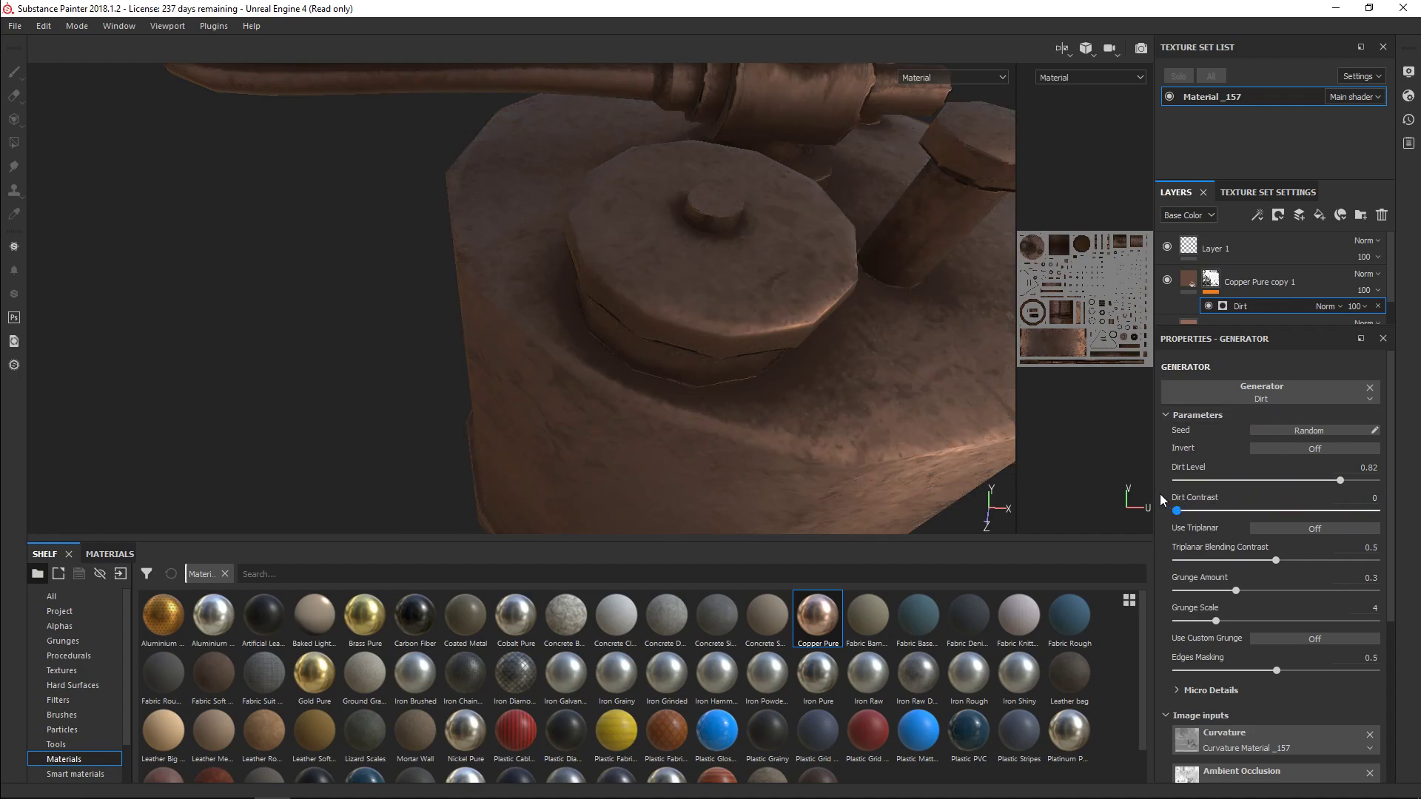
pyautogui.scroll(4, 970, 391)
pyautogui.scroll(-6, 966, 398)
pyautogui.scroll(-5, 969, 400)
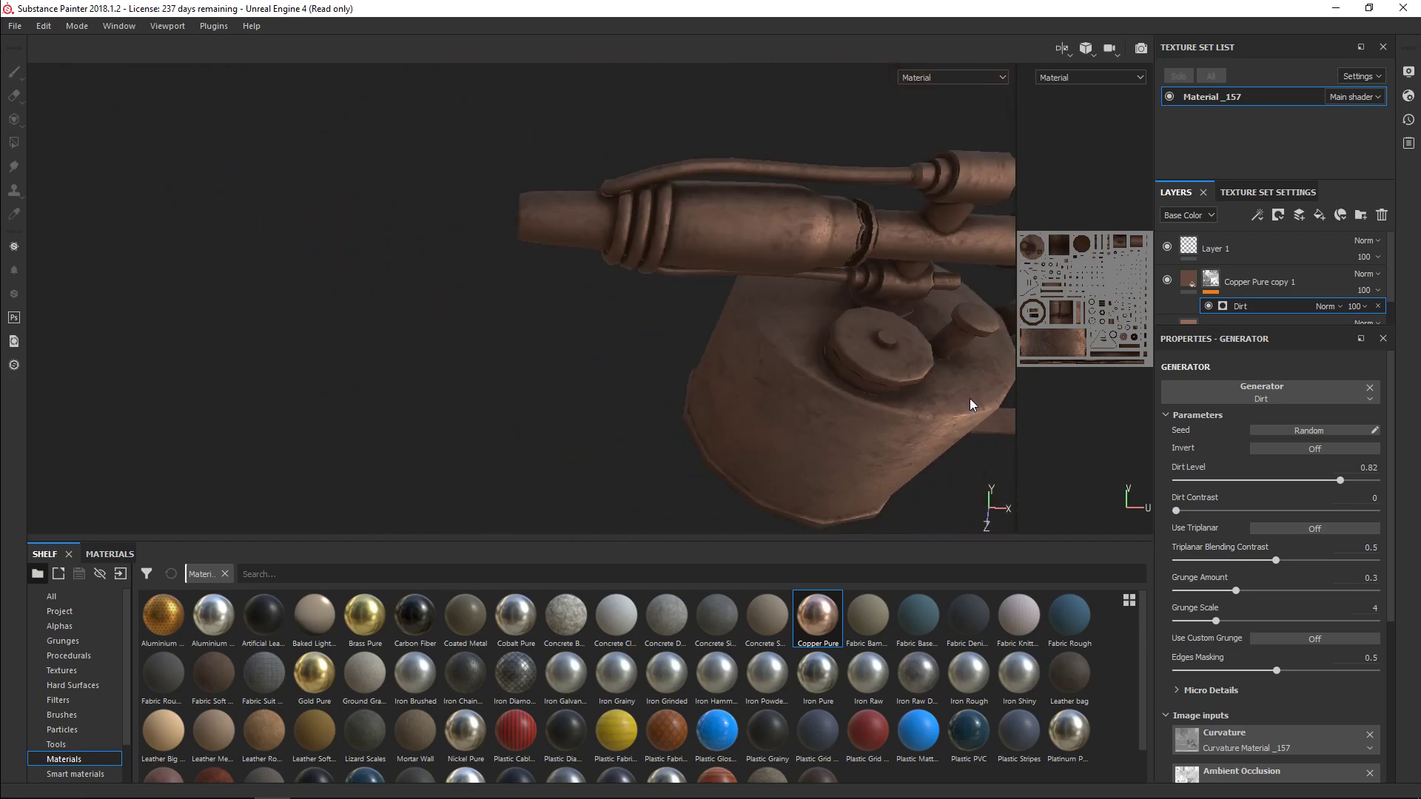
# - Set the Dirt generator's Dirt Contrast to 0.26 and Grunge Amount to 0.38
pyautogui.keyDown('alt'); pyautogui.moveTo(536, 469); pyautogui.dragTo(592, 303); pyautogui.keyUp('alt')
pyautogui.moveTo(1180, 511); pyautogui.dragTo(1232, 510)
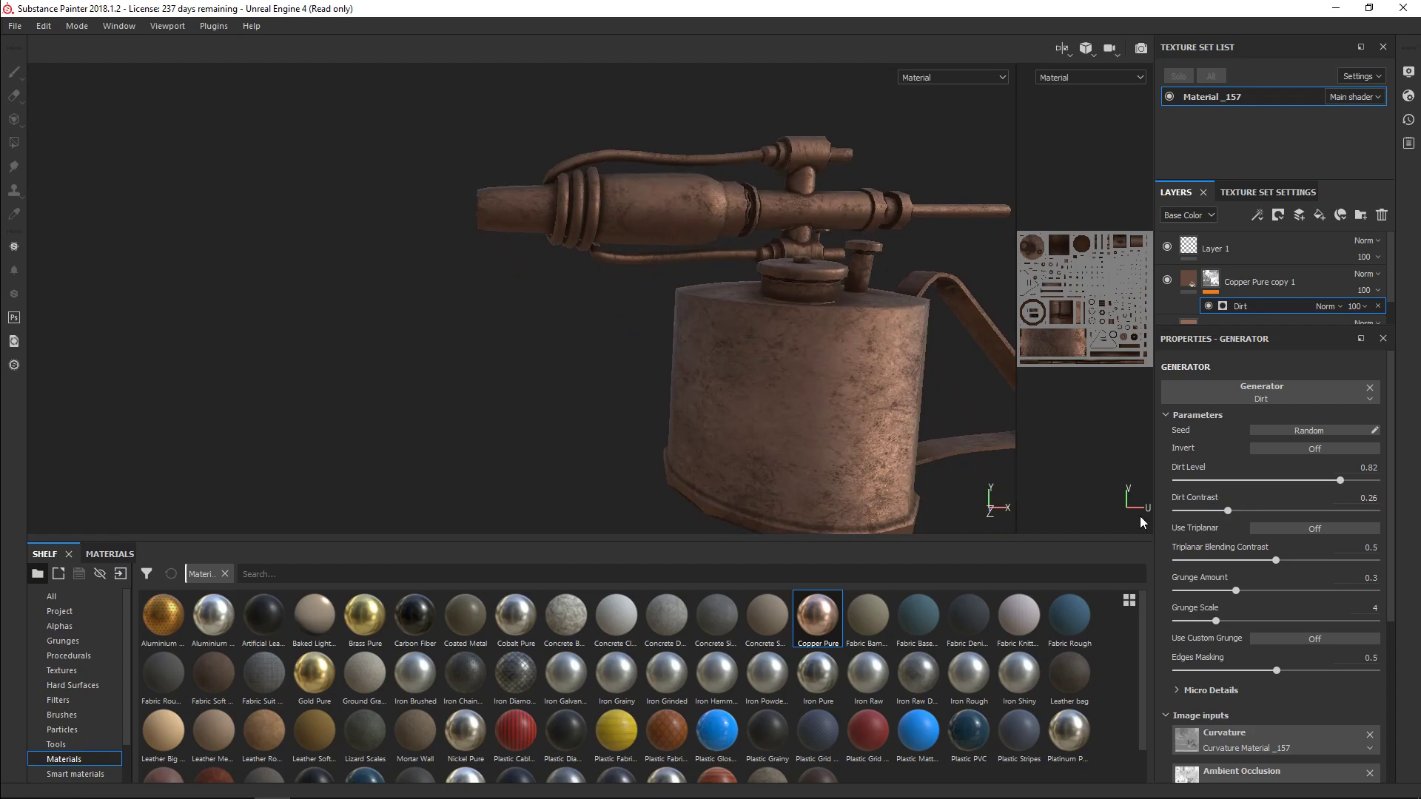
pyautogui.moveTo(1237, 597); pyautogui.dragTo(1251, 592)
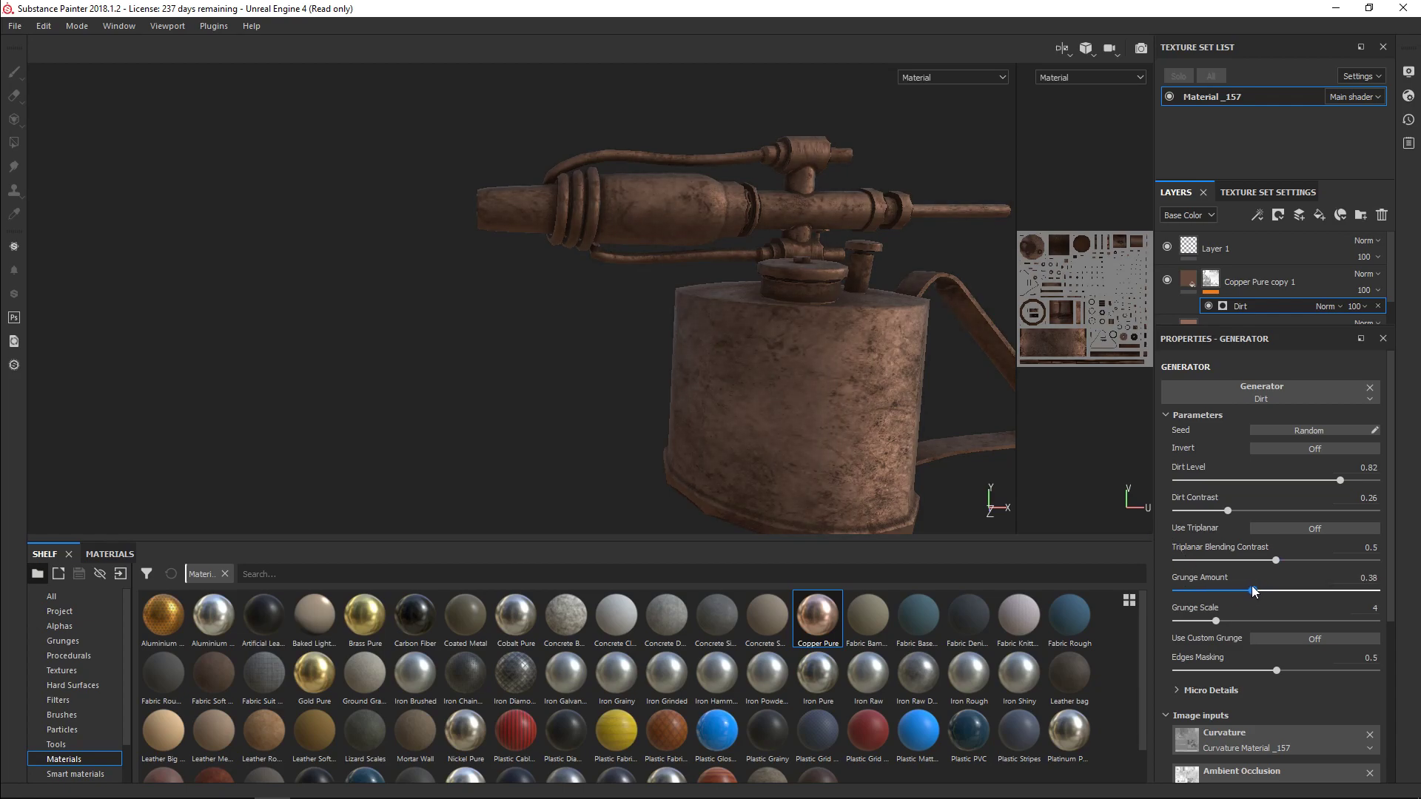
pyautogui.keyDown('alt'); pyautogui.moveTo(559, 362); pyautogui.dragTo(590, 382); pyautogui.keyUp('alt')
# - Try a Grunge Scale of 16, settle on 8, and inspect the dirt pattern across the whole lamp
pyautogui.moveTo(1217, 622); pyautogui.dragTo(1384, 628)
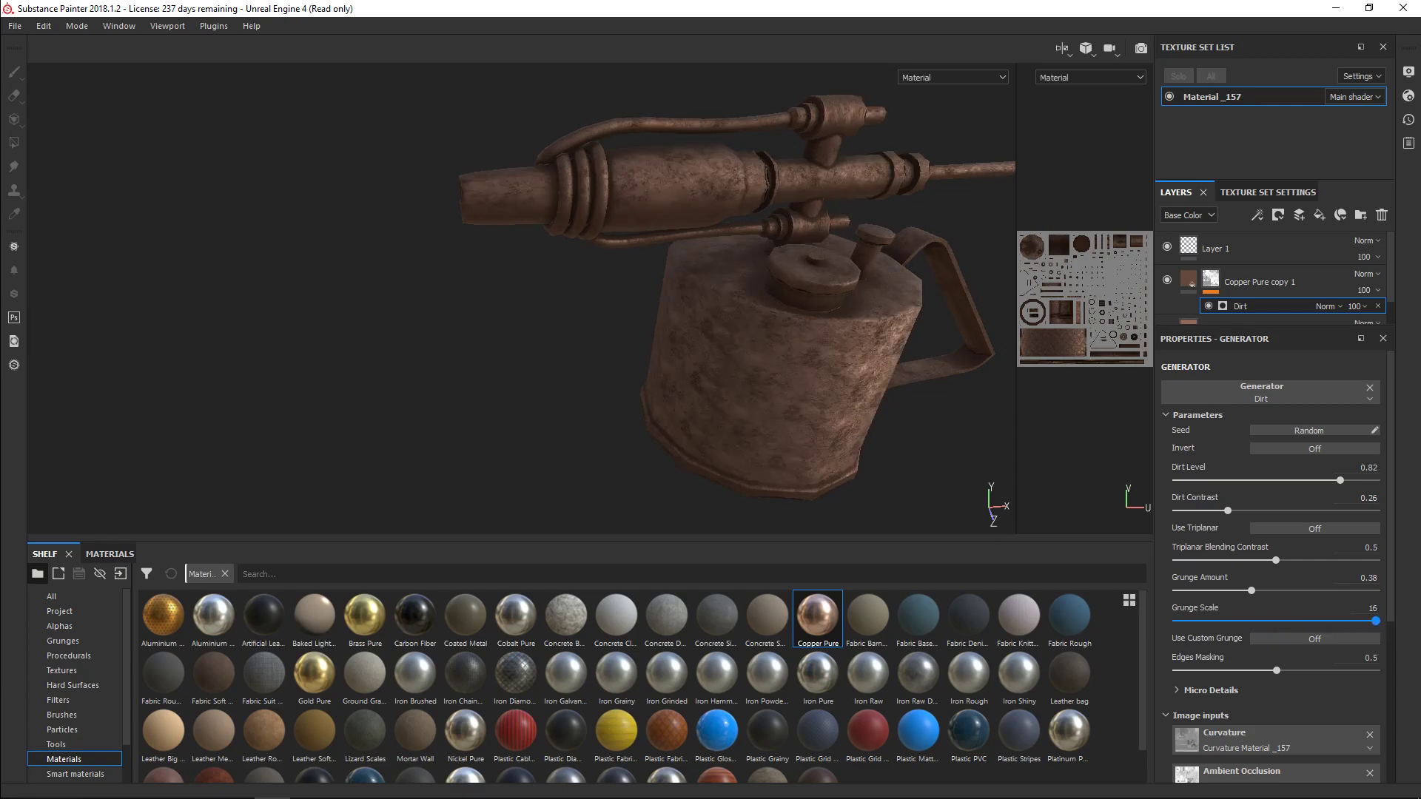
pyautogui.moveTo(1375, 621); pyautogui.dragTo(1277, 640)
pyautogui.keyDown('alt'); pyautogui.moveTo(591, 370); pyautogui.dragTo(491, 325); pyautogui.keyUp('alt')
pyautogui.scroll(-4, 854, 437)
pyautogui.keyDown('alt'); pyautogui.moveTo(847, 437); pyautogui.dragTo(900, 427); pyautogui.keyUp('alt')
pyautogui.scroll(-1, 780, 333)
pyautogui.scroll(5, 780, 333)
pyautogui.scroll(-2, 780, 333)
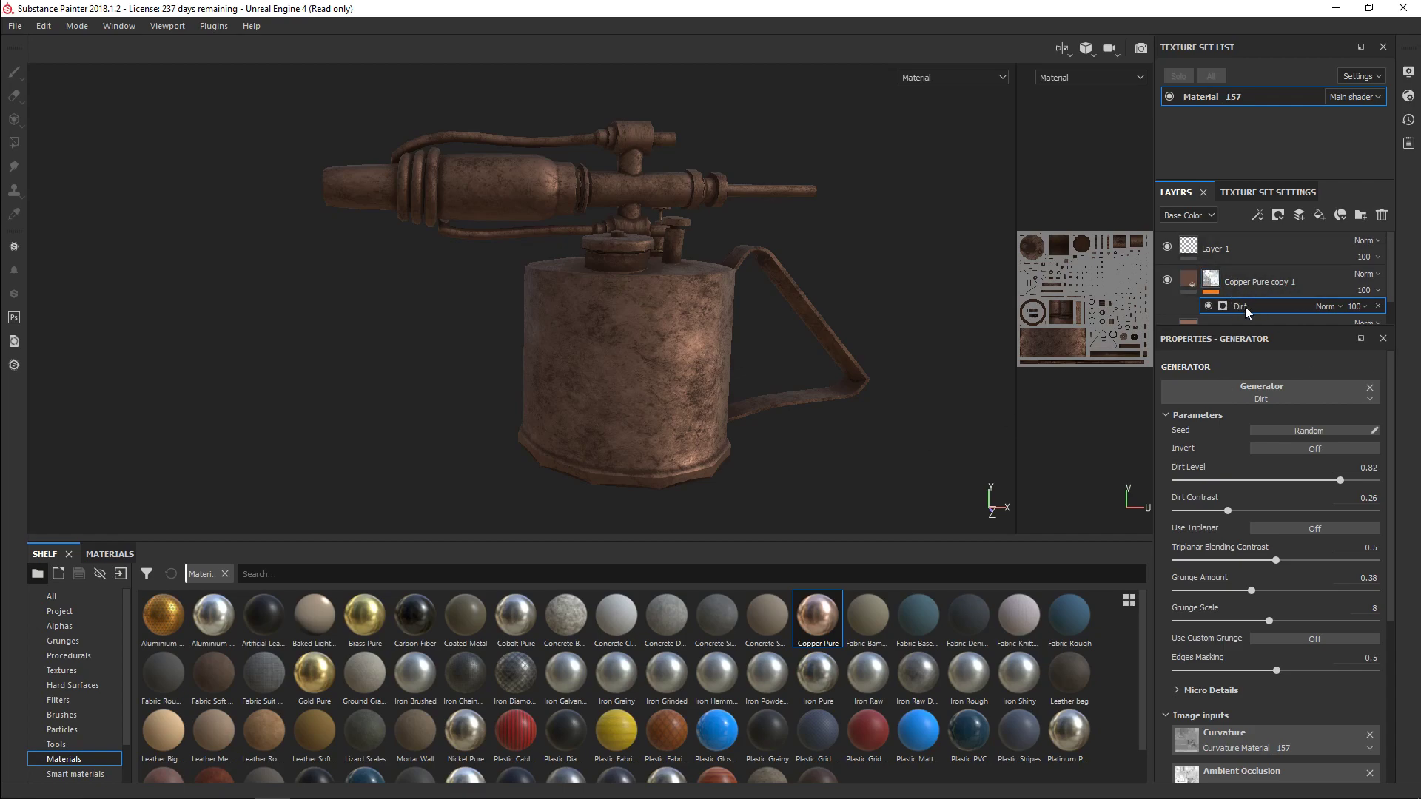
# - Add a paint effect above the Dirt generator in the dark copper layer's mask and paint a black test stroke on the handle
pyautogui.click(1257, 215)
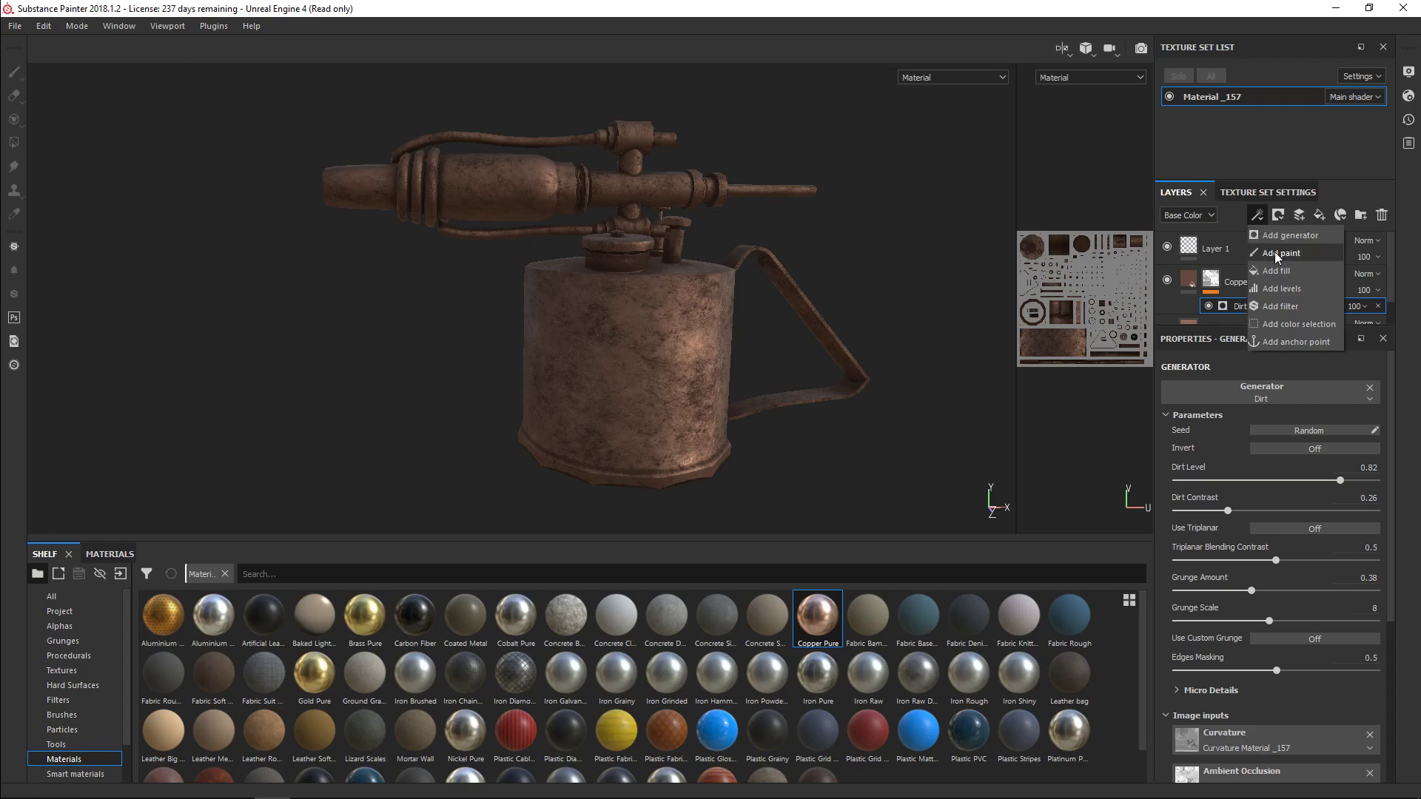
pyautogui.click(1274, 253)
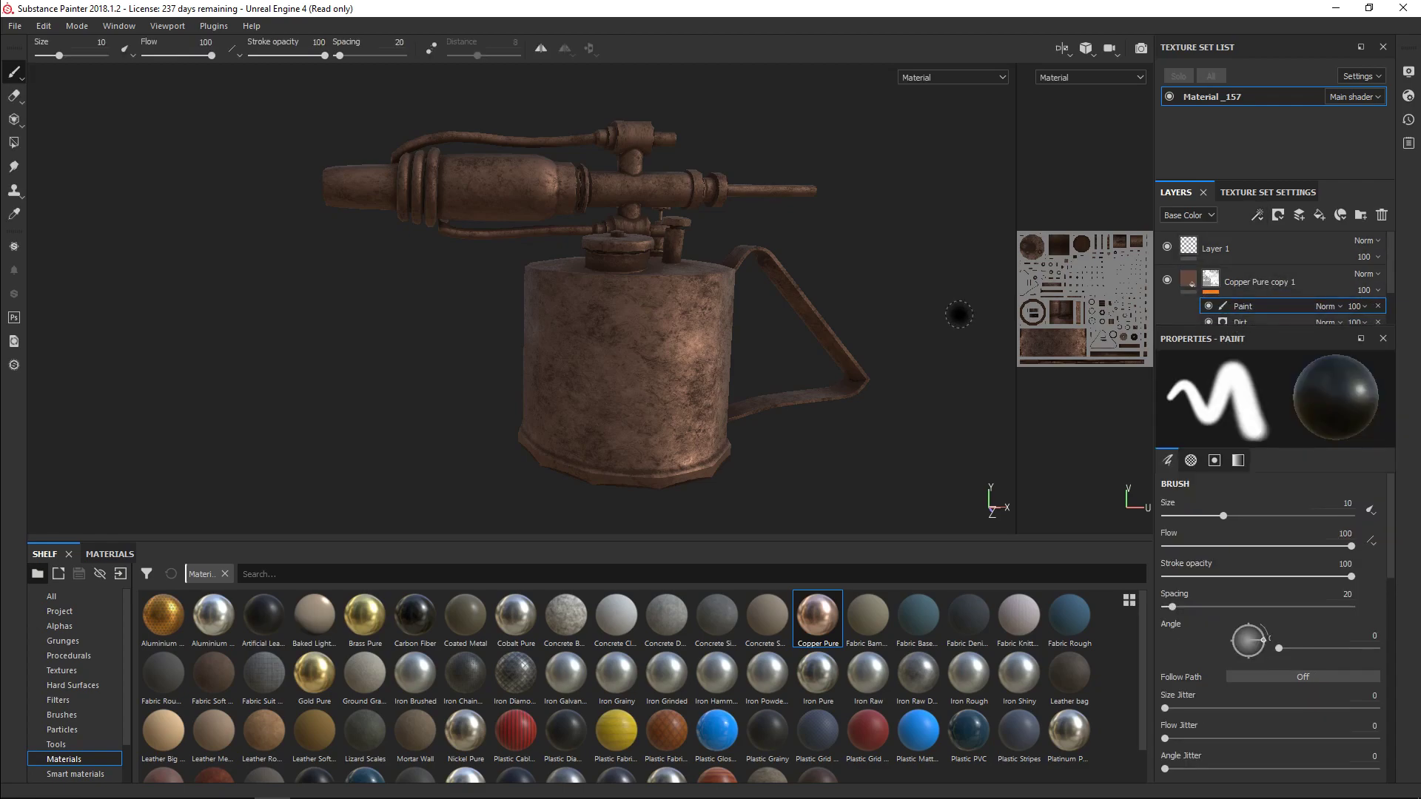
pyautogui.moveTo(923, 286)
pyautogui.keyDown('alt'); pyautogui.mouseDown()
pyautogui.moveTo(748, 357)
pyautogui.moveTo(799, 362)
pyautogui.moveTo(762, 327)
pyautogui.mouseUp(); pyautogui.keyUp('alt')
pyautogui.scroll(5, 644, 343)
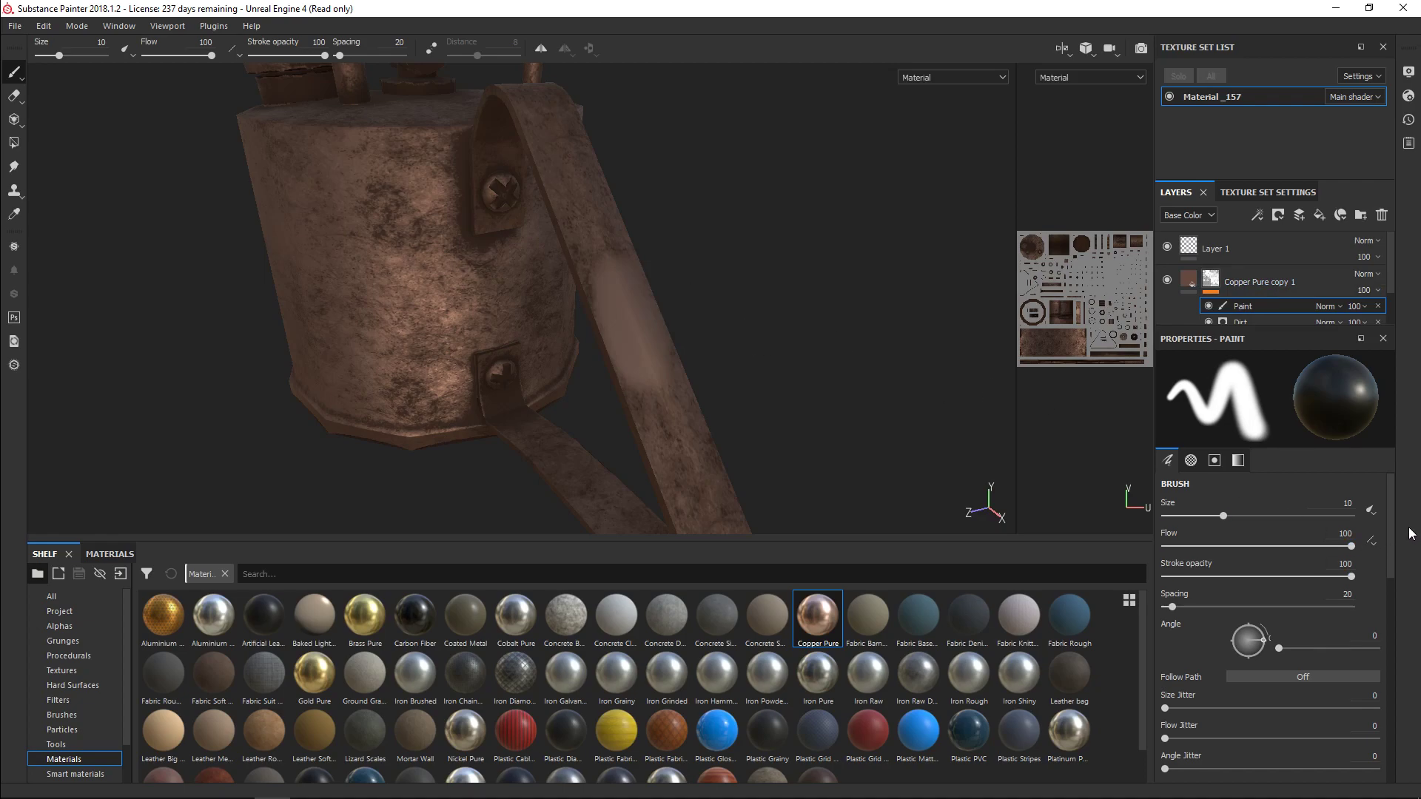
# - Set the brush grayscale to 1, try a white stroke along the handle, and undo the test paint
pyautogui.moveTo(1392, 529)
pyautogui.mouseDown()
pyautogui.moveTo(1392, 716)
pyautogui.moveTo(1388, 698)
pyautogui.mouseUp()
pyautogui.moveTo(1165, 622); pyautogui.dragTo(1382, 628)
pyautogui.moveTo(599, 248)
pyautogui.mouseDown()
pyautogui.moveTo(646, 384)
pyautogui.moveTo(650, 333)
pyautogui.moveTo(670, 363)
pyautogui.mouseUp()
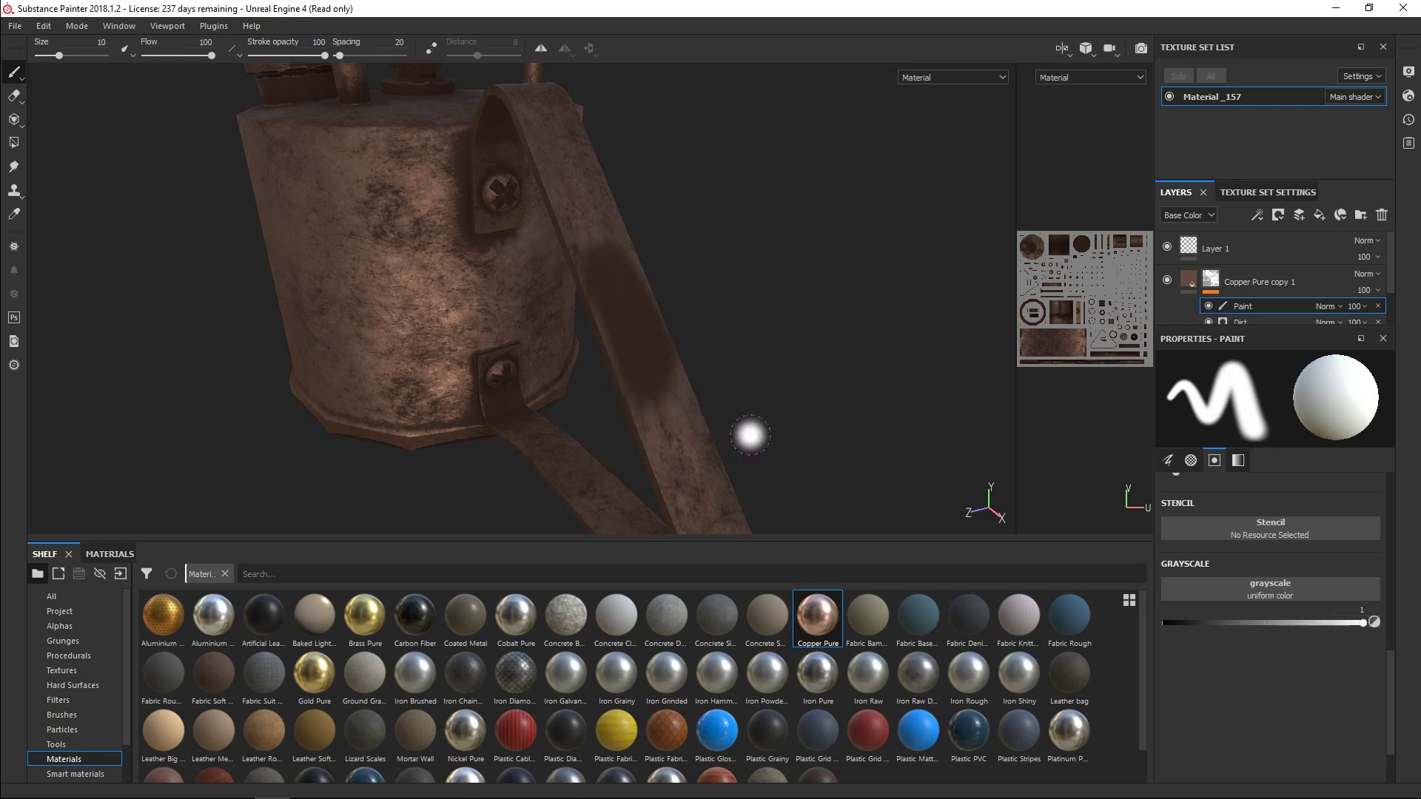
pyautogui.press('ctrl')
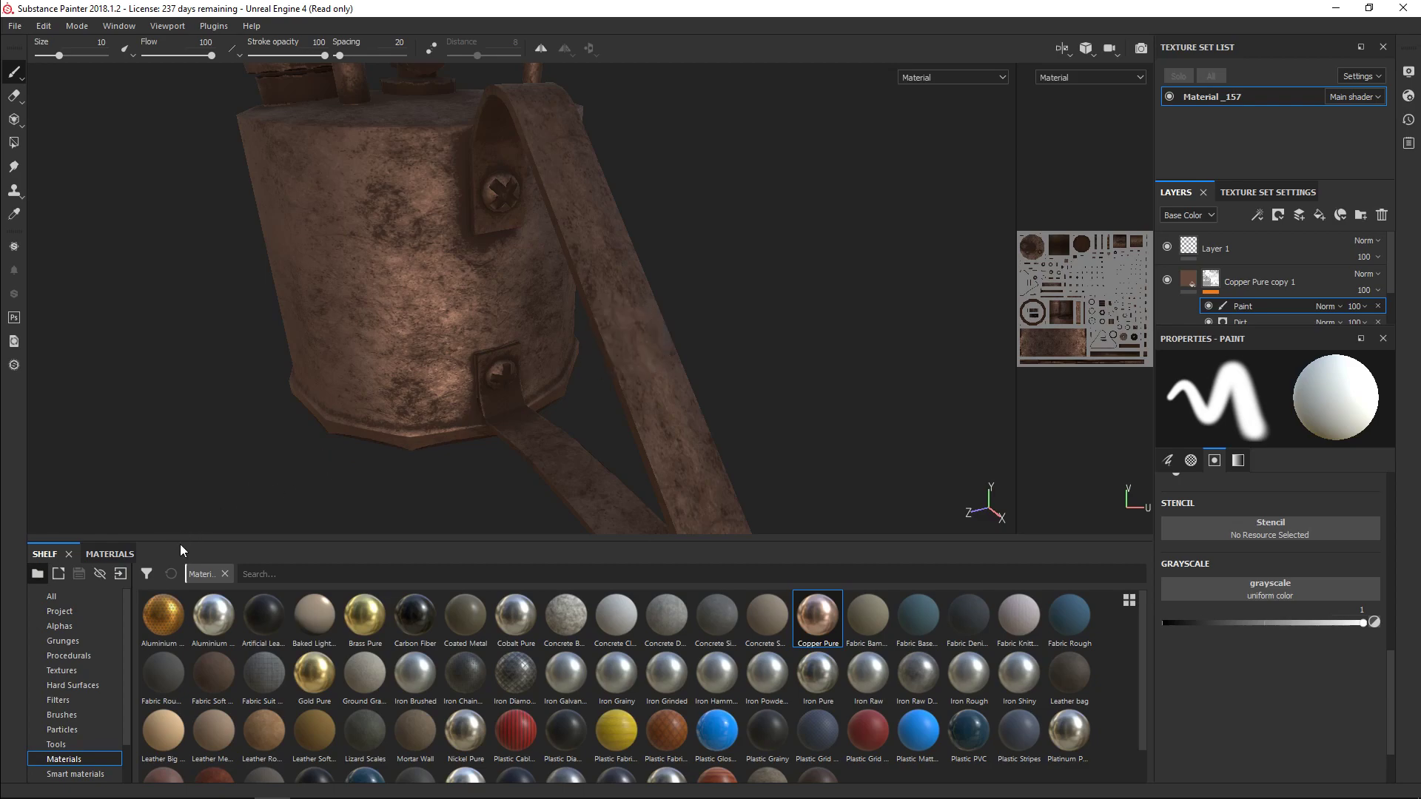
# - Browse the available brush alphas and replace the current one with Dirt Blurry Dense
pyautogui.scroll(3, 1392, 711)
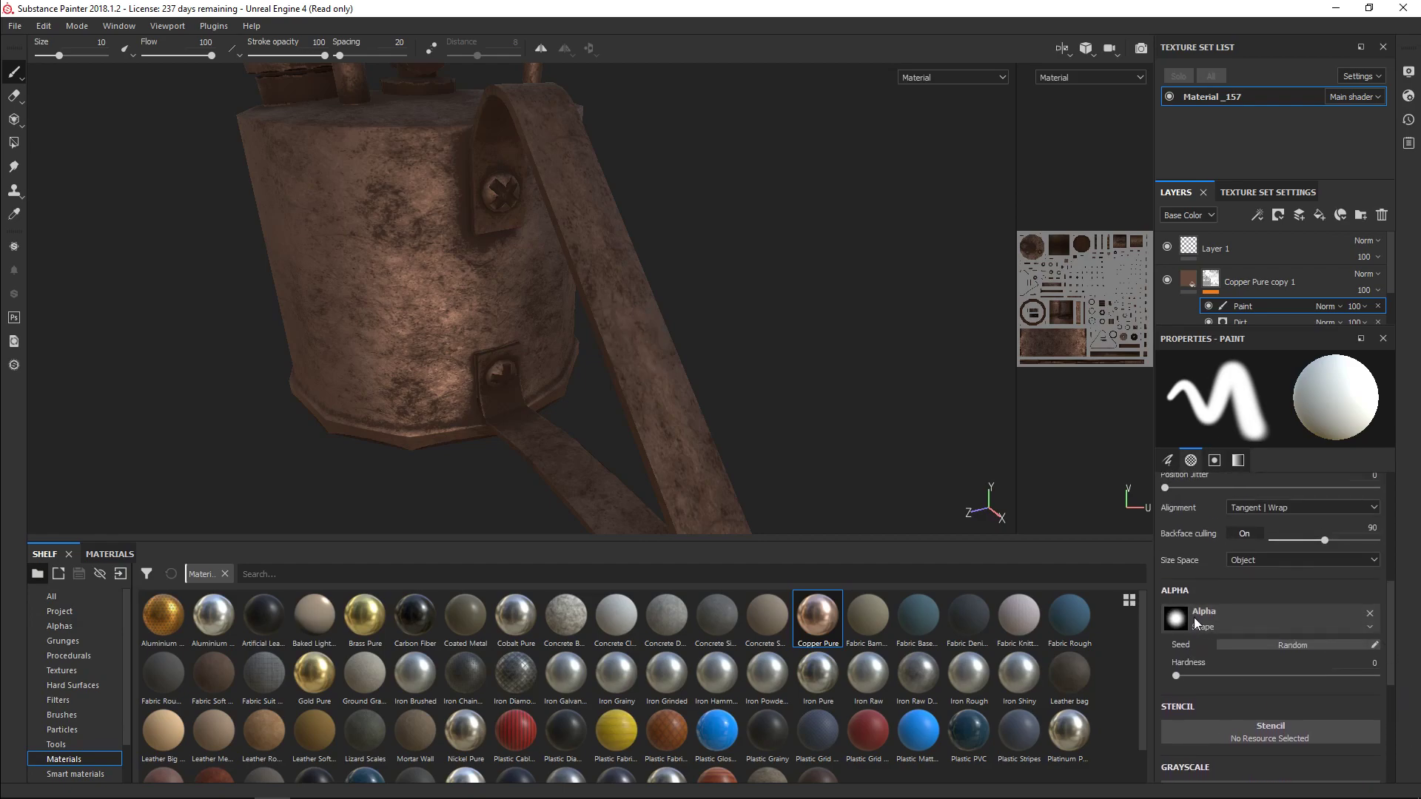
pyautogui.click(1251, 620)
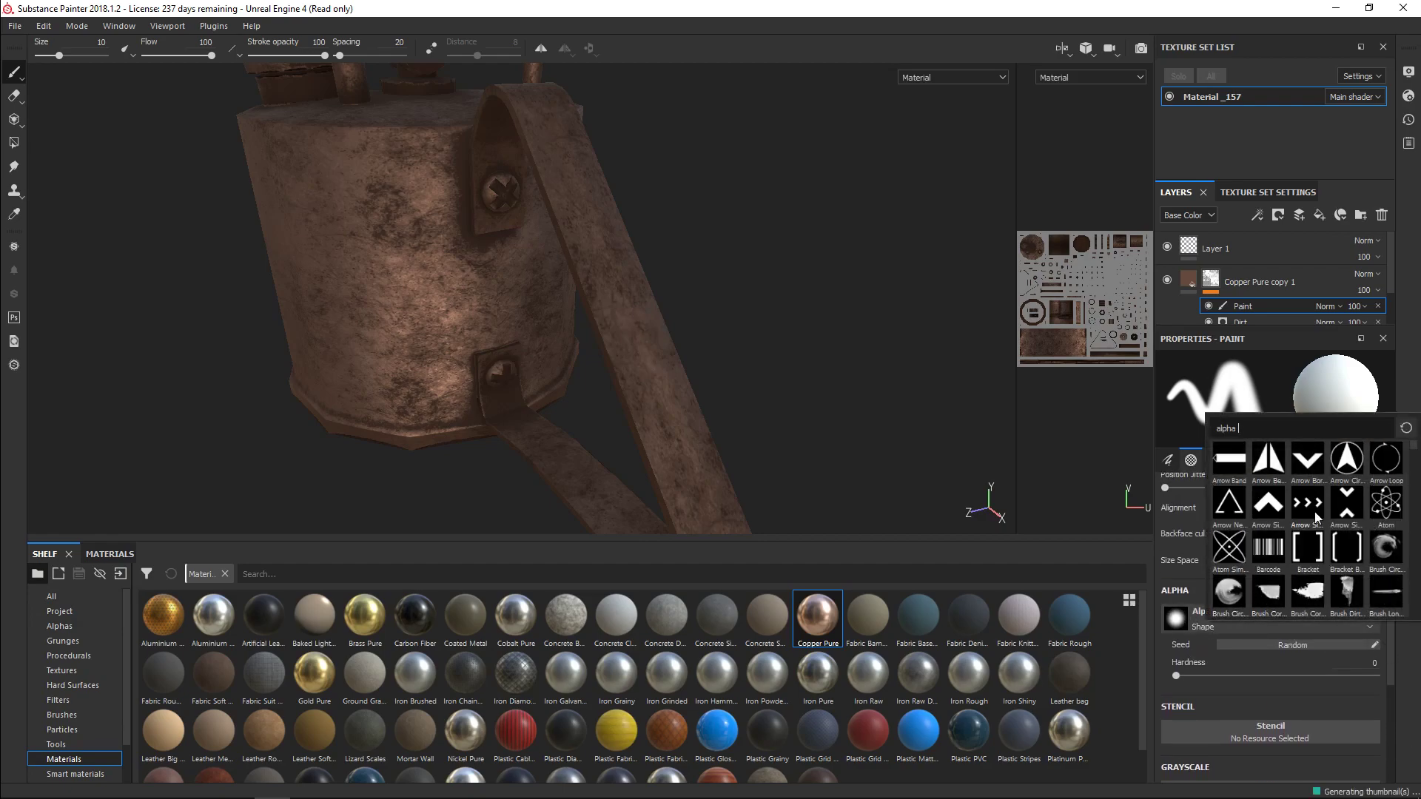
pyautogui.scroll(-5, 1301, 528)
pyautogui.scroll(-5, 1329, 507)
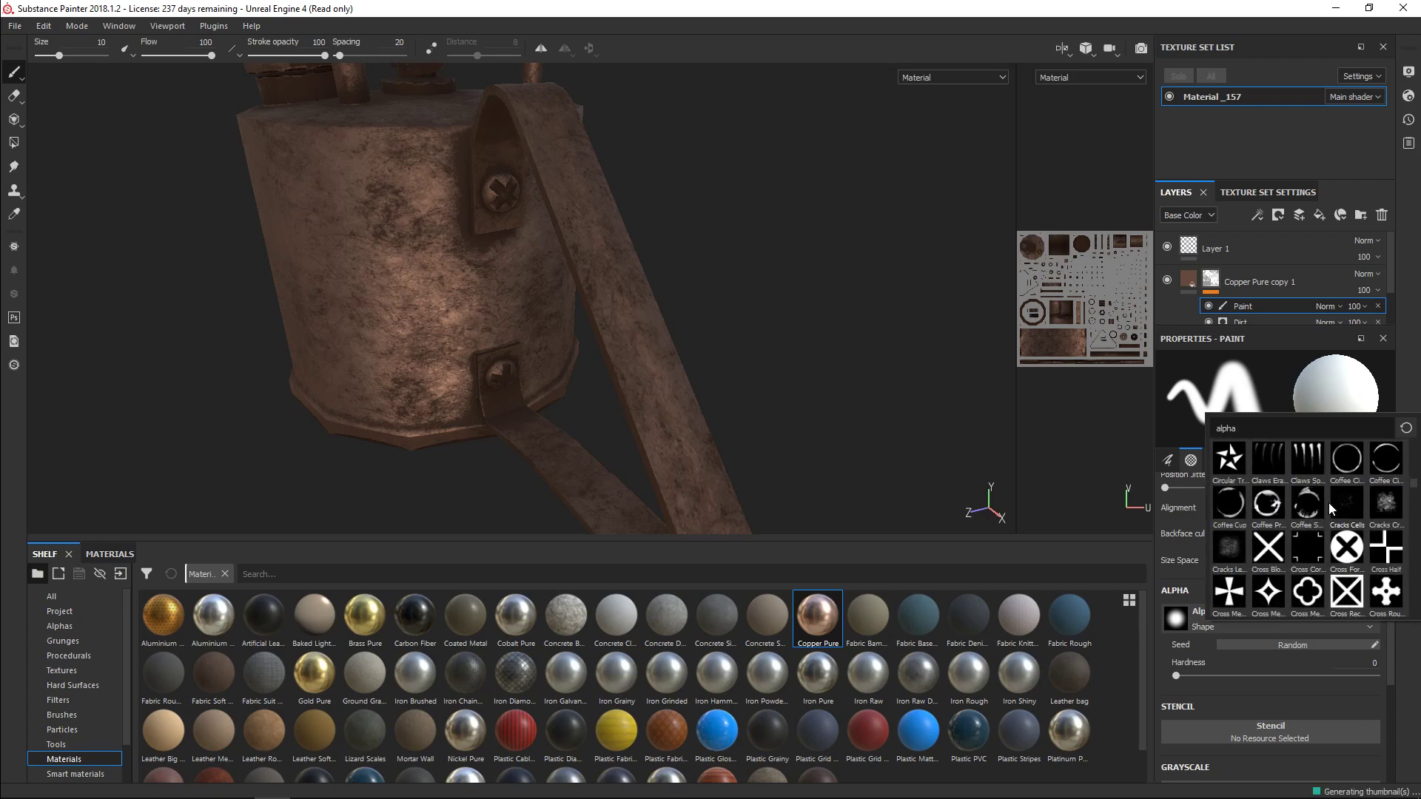
pyautogui.scroll(-5, 1330, 504)
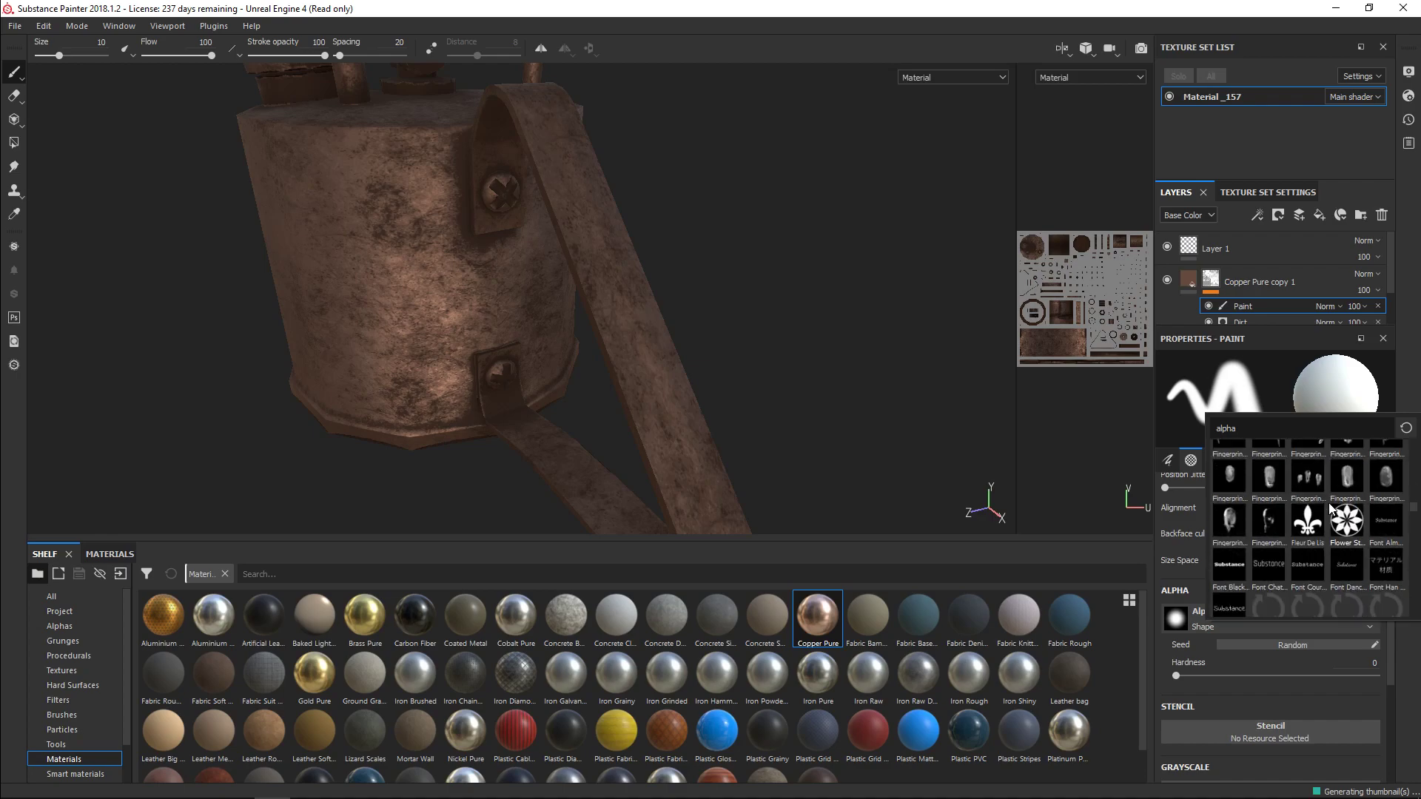
pyautogui.scroll(-5, 1271, 530)
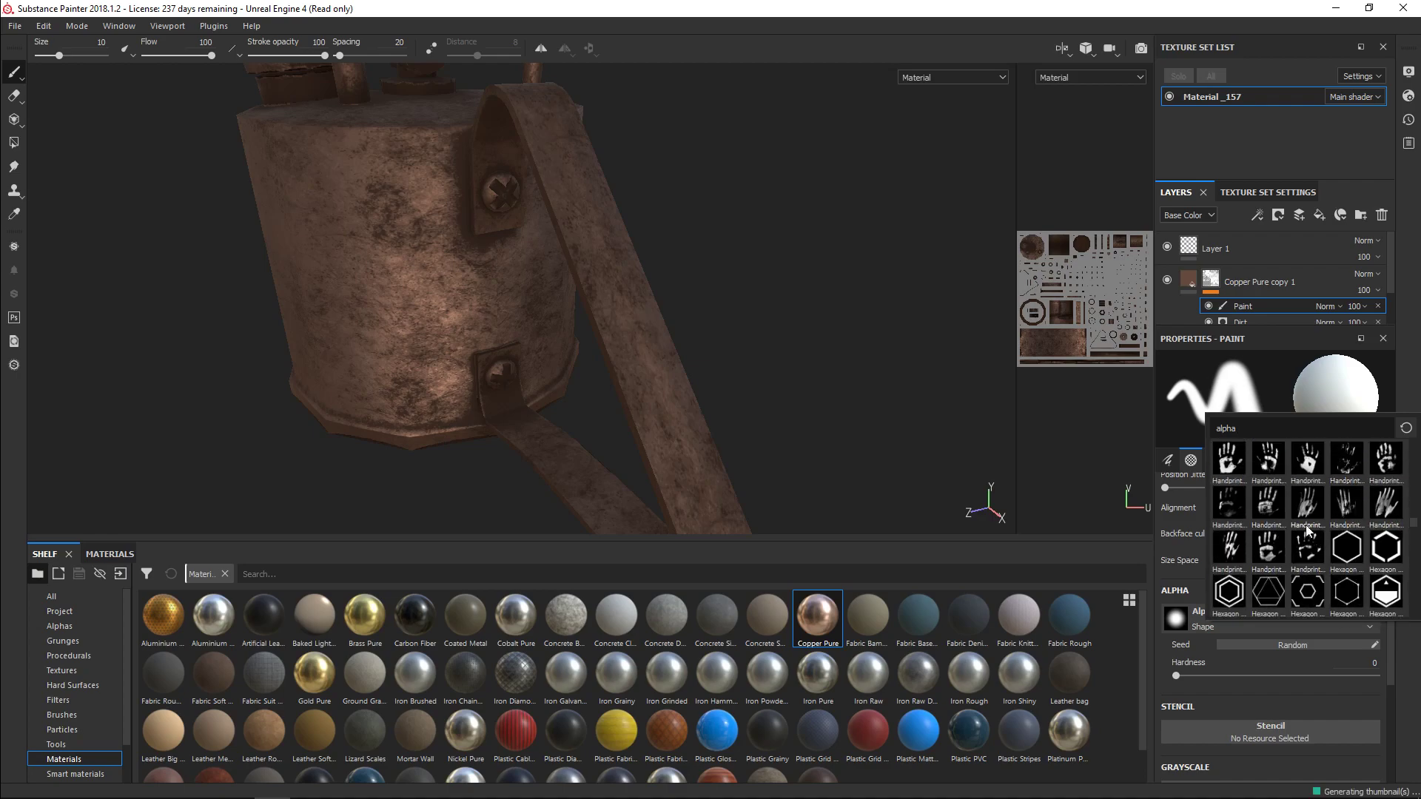
pyautogui.scroll(-5, 1297, 538)
pyautogui.scroll(-3, 1297, 539)
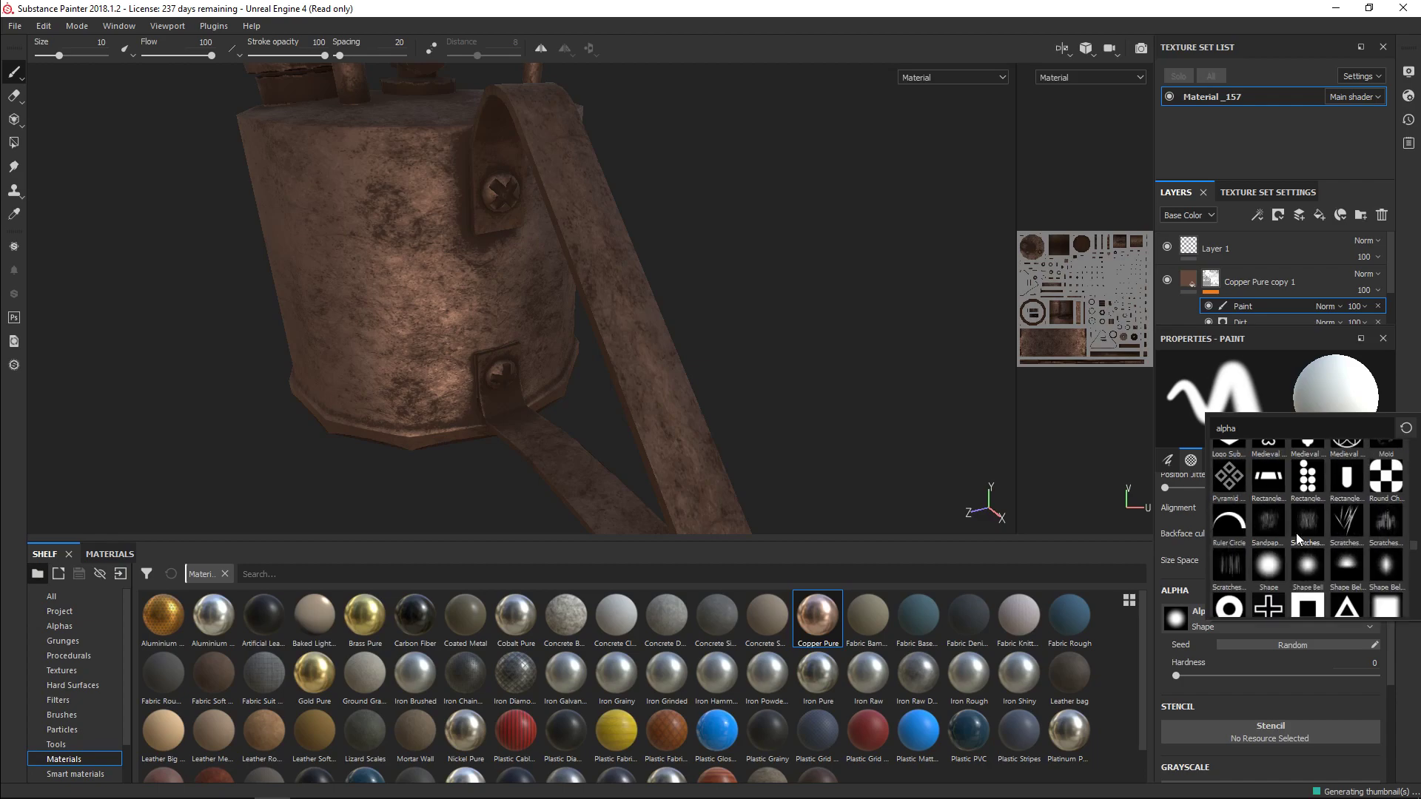
pyautogui.scroll(-6, 1297, 539)
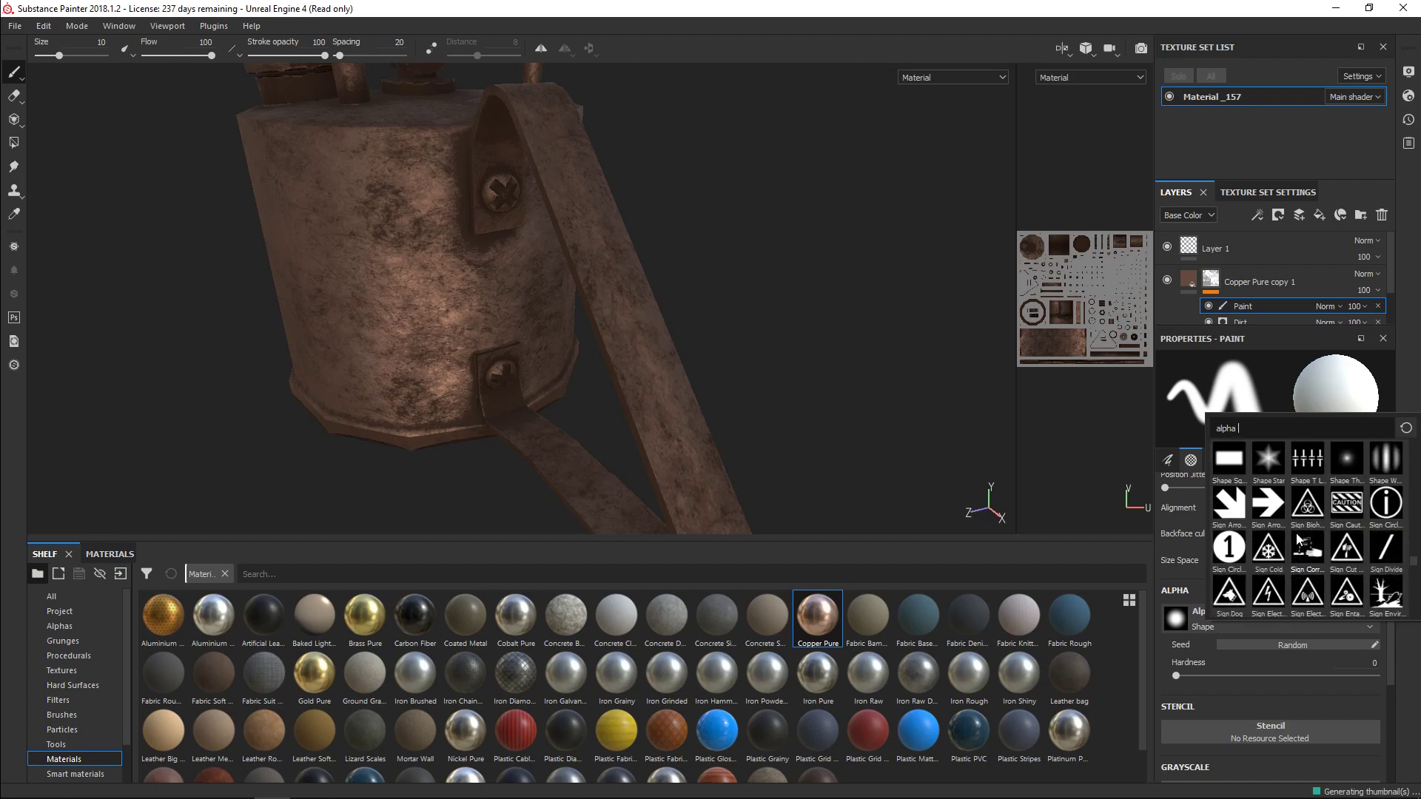
pyautogui.scroll(-6, 1298, 539)
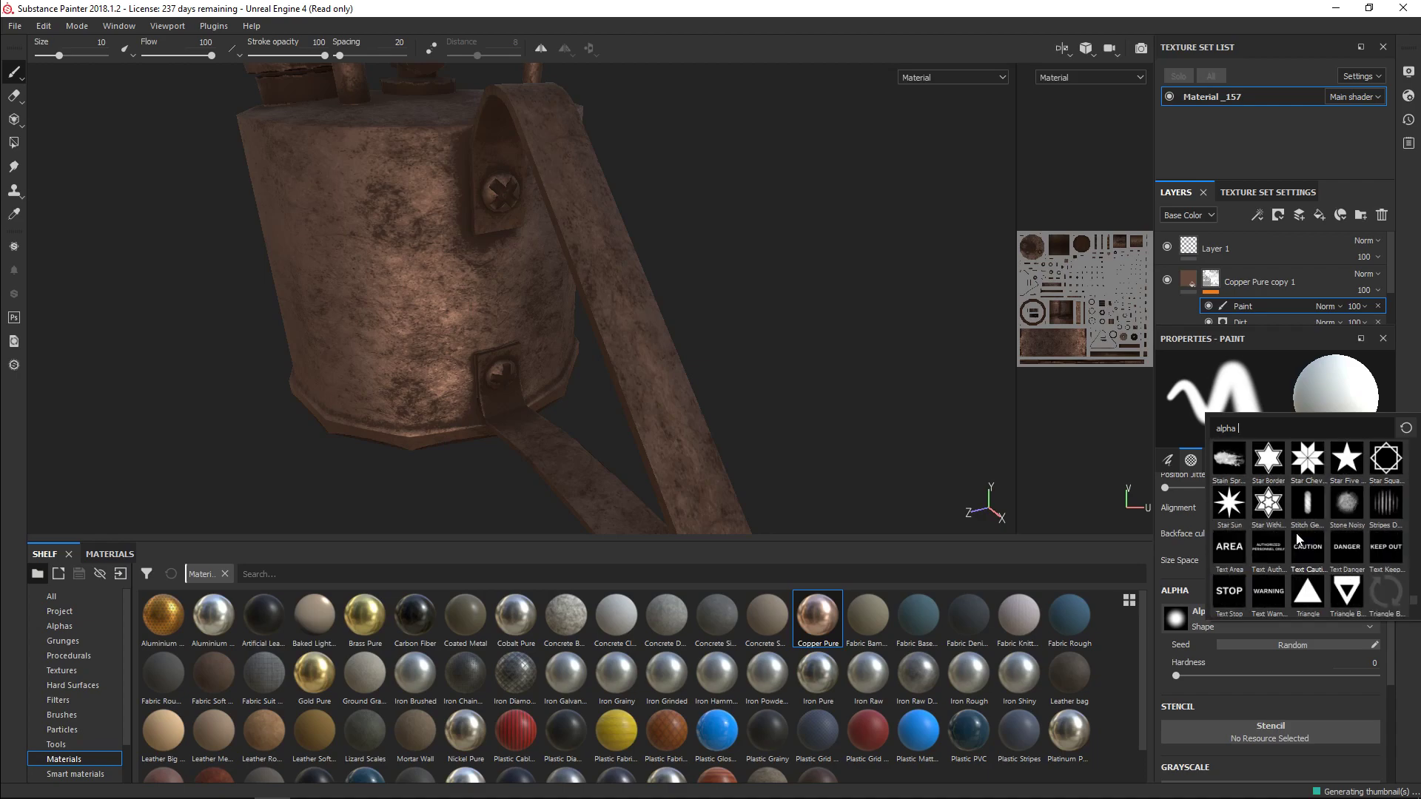
pyautogui.scroll(-2, 1296, 539)
pyautogui.scroll(15, 1297, 539)
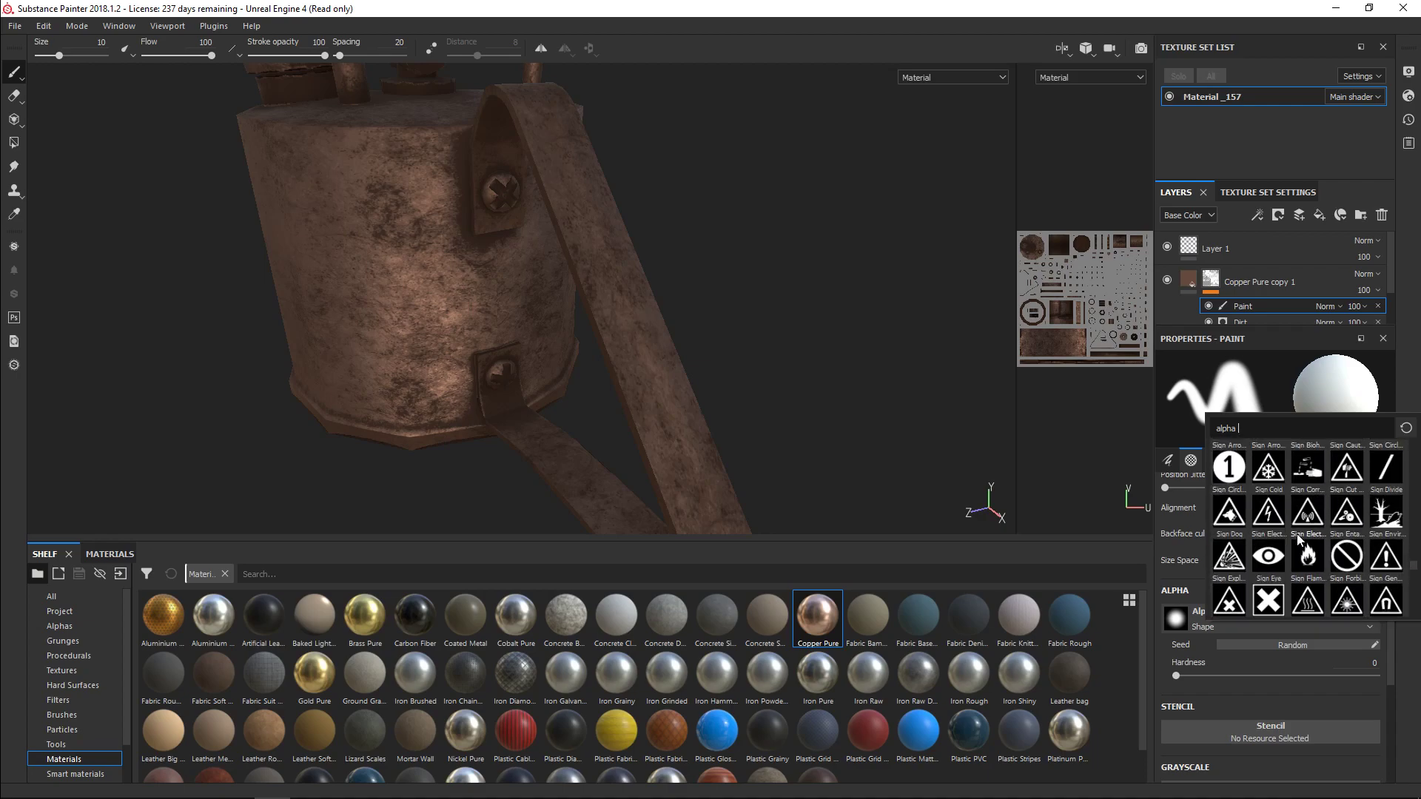
pyautogui.scroll(8, 1304, 546)
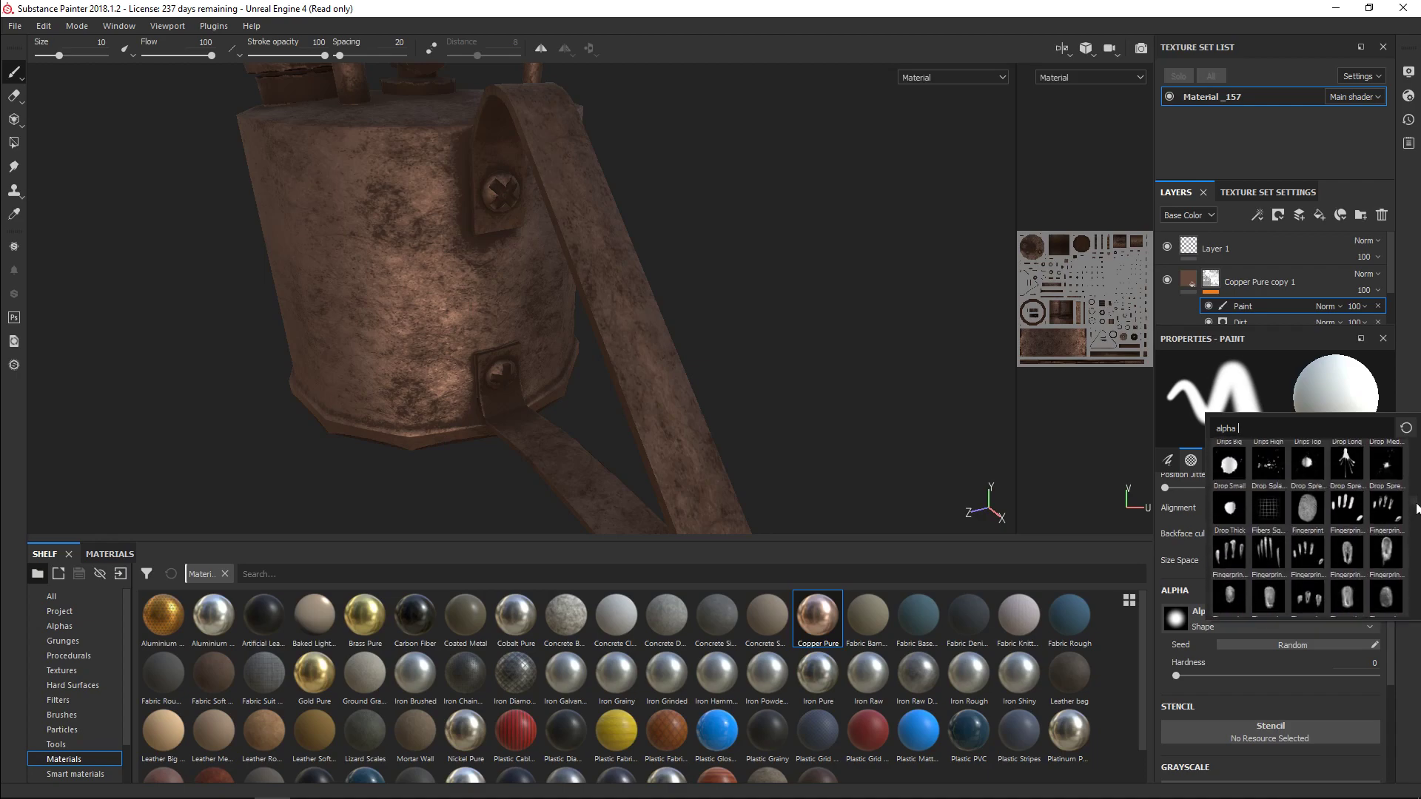
pyautogui.click(1306, 558)
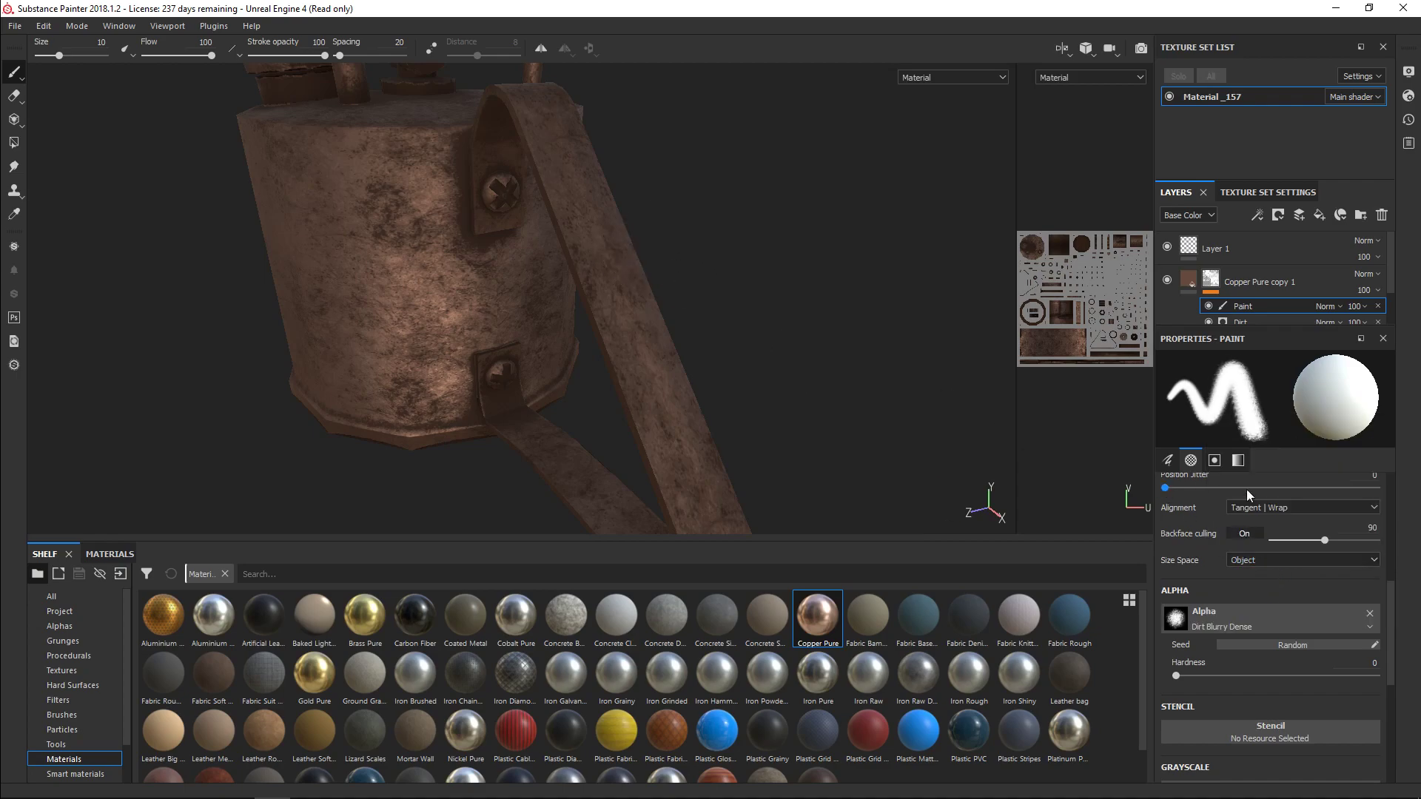
# - Set the brush size to 15.45 and paint the dark copper in white over the handle strap, checking it from several sides
pyautogui.scroll(10, 1387, 611)
pyautogui.moveTo(1211, 516); pyautogui.dragTo(1238, 516)
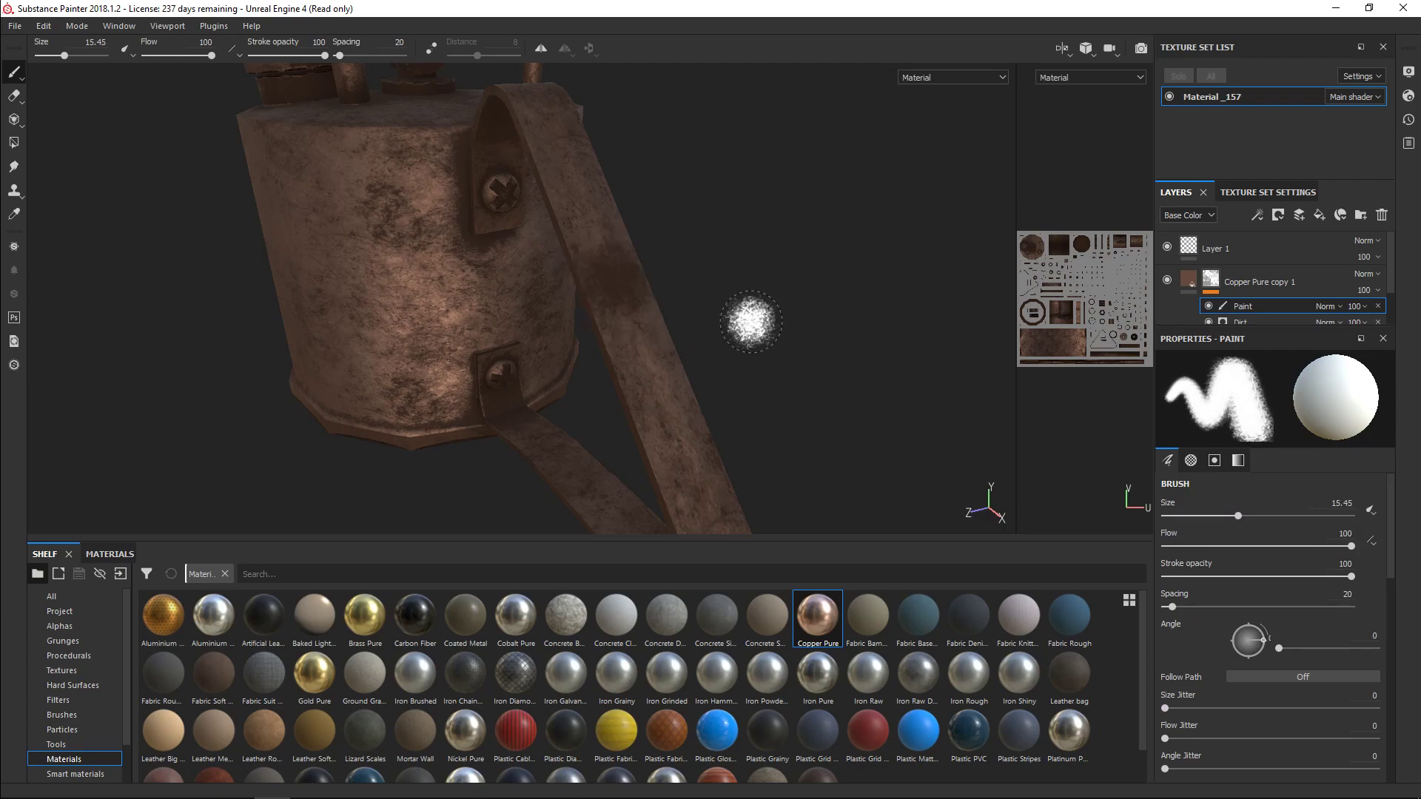
pyautogui.moveTo(851, 403)
pyautogui.keyDown('alt'); pyautogui.mouseDown()
pyautogui.moveTo(764, 362)
pyautogui.moveTo(777, 445)
pyautogui.mouseUp(); pyautogui.keyUp('alt')
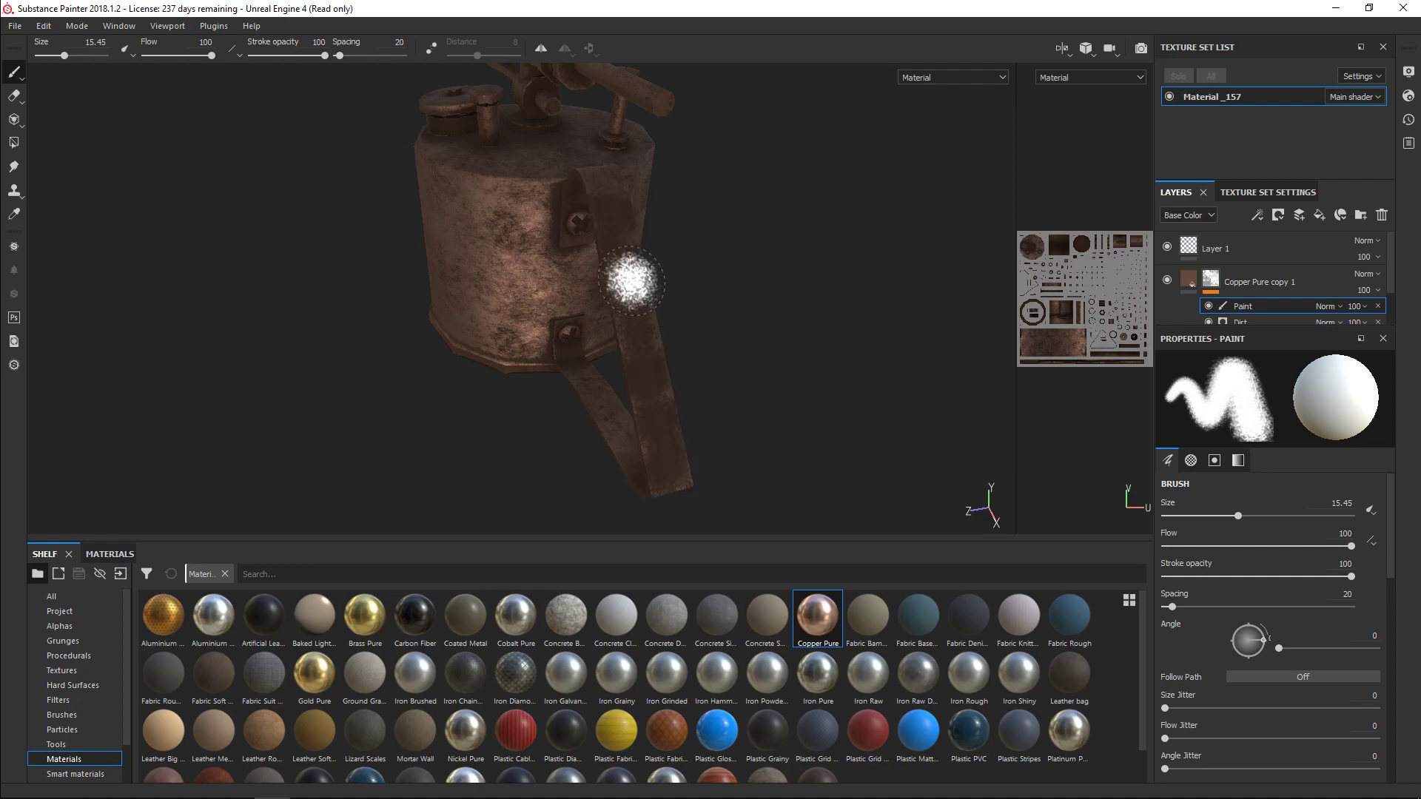
pyautogui.keyDown('alt'); pyautogui.moveTo(760, 425); pyautogui.dragTo(978, 375); pyautogui.keyUp('alt')
pyautogui.keyDown('alt'); pyautogui.moveTo(852, 426); pyautogui.dragTo(808, 335); pyautogui.keyUp('alt')
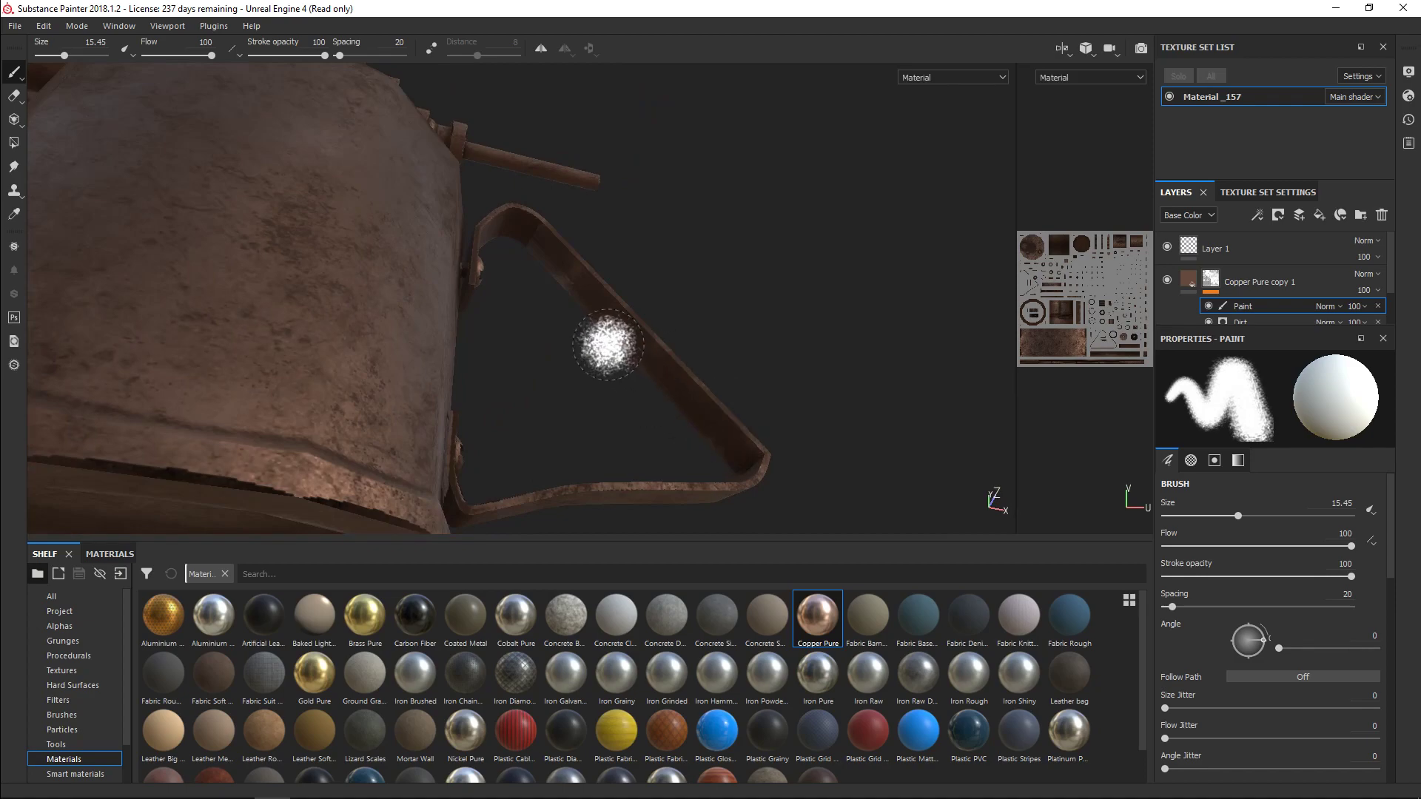
pyautogui.moveTo(813, 280)
pyautogui.keyDown('alt'); pyautogui.mouseDown()
pyautogui.moveTo(517, 400)
pyautogui.moveTo(559, 424)
pyautogui.moveTo(797, 330)
pyautogui.moveTo(777, 340)
pyautogui.moveTo(771, 308)
pyautogui.moveTo(804, 349)
pyautogui.moveTo(946, 273)
pyautogui.moveTo(993, 501)
pyautogui.moveTo(850, 326)
pyautogui.moveTo(688, 363)
pyautogui.mouseUp(); pyautogui.keyUp('alt')
# - Set the brush grayscale to 0, try a black stroke on the handle's upper bend, and undo that stroke
pyautogui.moveTo(1392, 559); pyautogui.dragTo(1410, 756)
pyautogui.moveTo(1364, 544); pyautogui.dragTo(1164, 544)
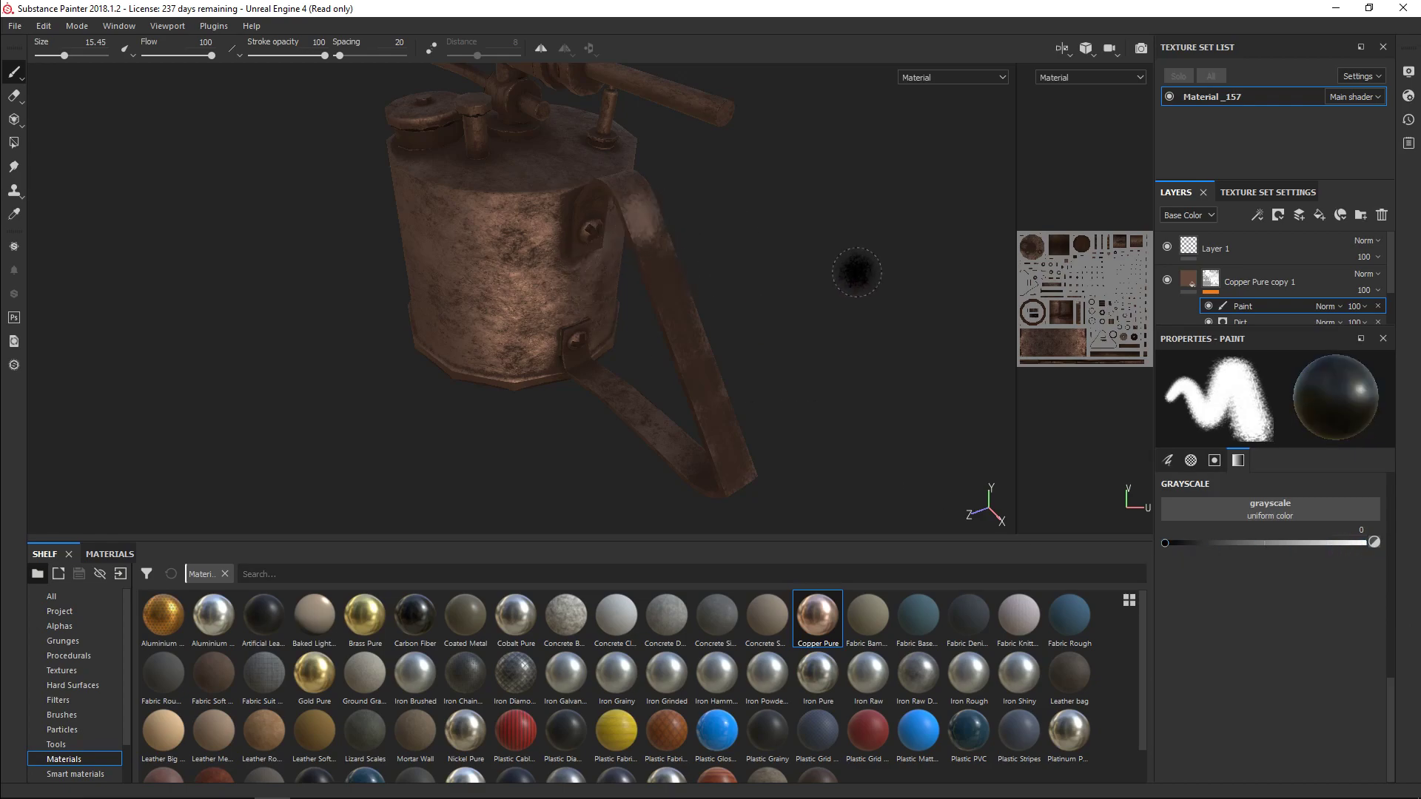
pyautogui.hotkey('ctrl', 'z')
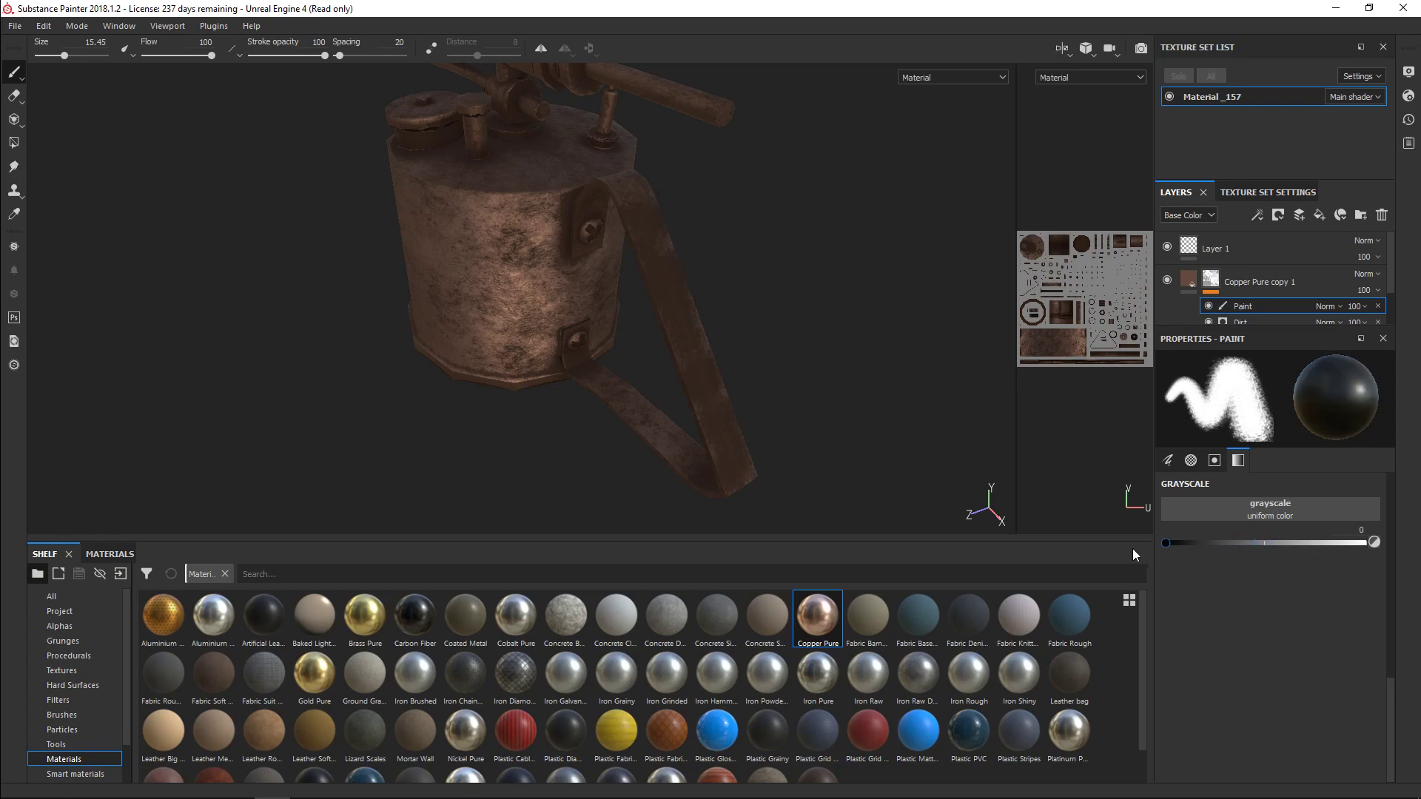
pyautogui.moveTo(1393, 716); pyautogui.dragTo(1402, 487)
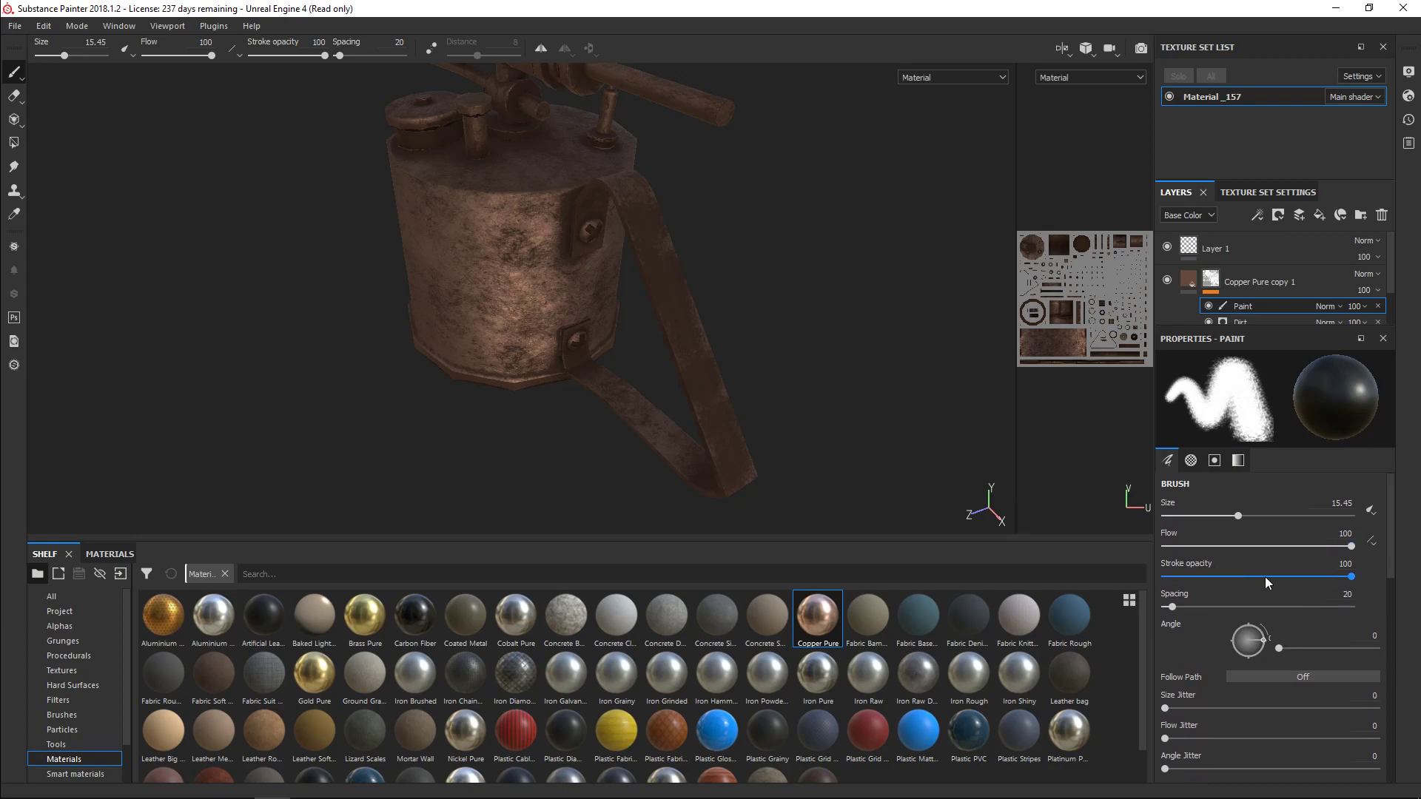
# - Lower the brush flow to 14 and set its grayscale to 1
pyautogui.moveTo(1348, 546)
pyautogui.mouseDown()
pyautogui.moveTo(1198, 549)
pyautogui.moveTo(1344, 546)
pyautogui.moveTo(1354, 568)
pyautogui.moveTo(1201, 583)
pyautogui.moveTo(1374, 580)
pyautogui.moveTo(1189, 552)
pyautogui.mouseUp()
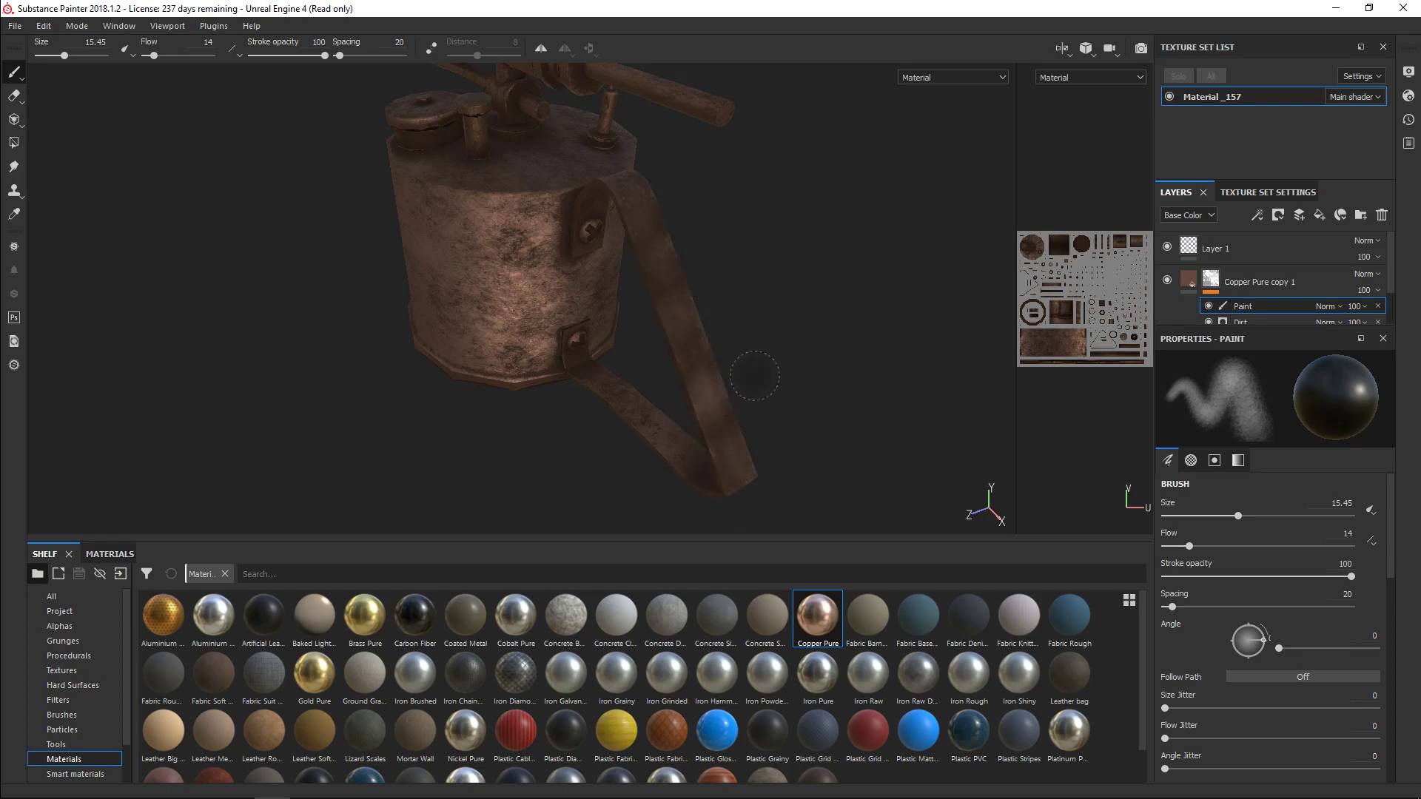
pyautogui.keyDown('alt'); pyautogui.moveTo(742, 372); pyautogui.dragTo(807, 296); pyautogui.keyUp('alt')
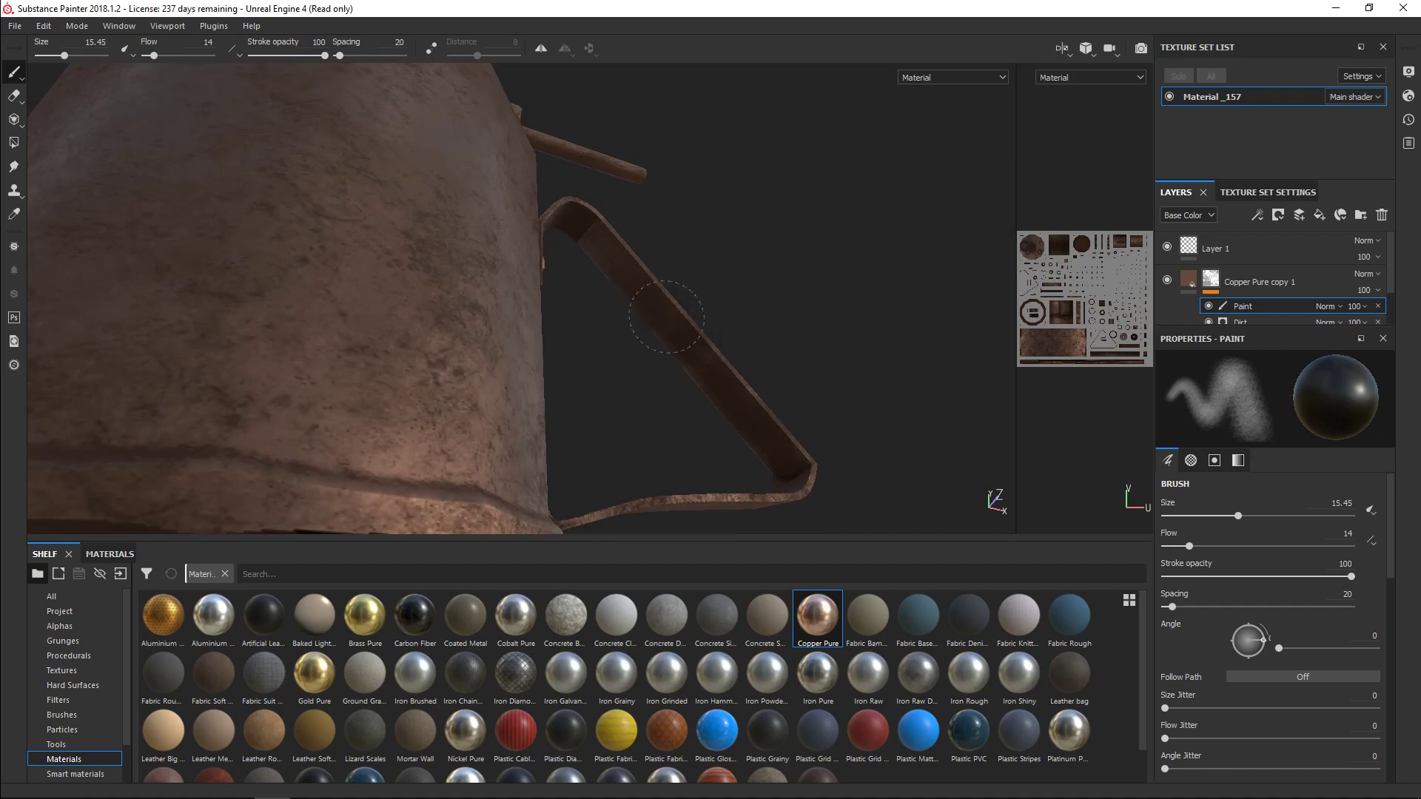
pyautogui.keyDown('alt'); pyautogui.moveTo(851, 302); pyautogui.dragTo(462, 438); pyautogui.keyUp('alt')
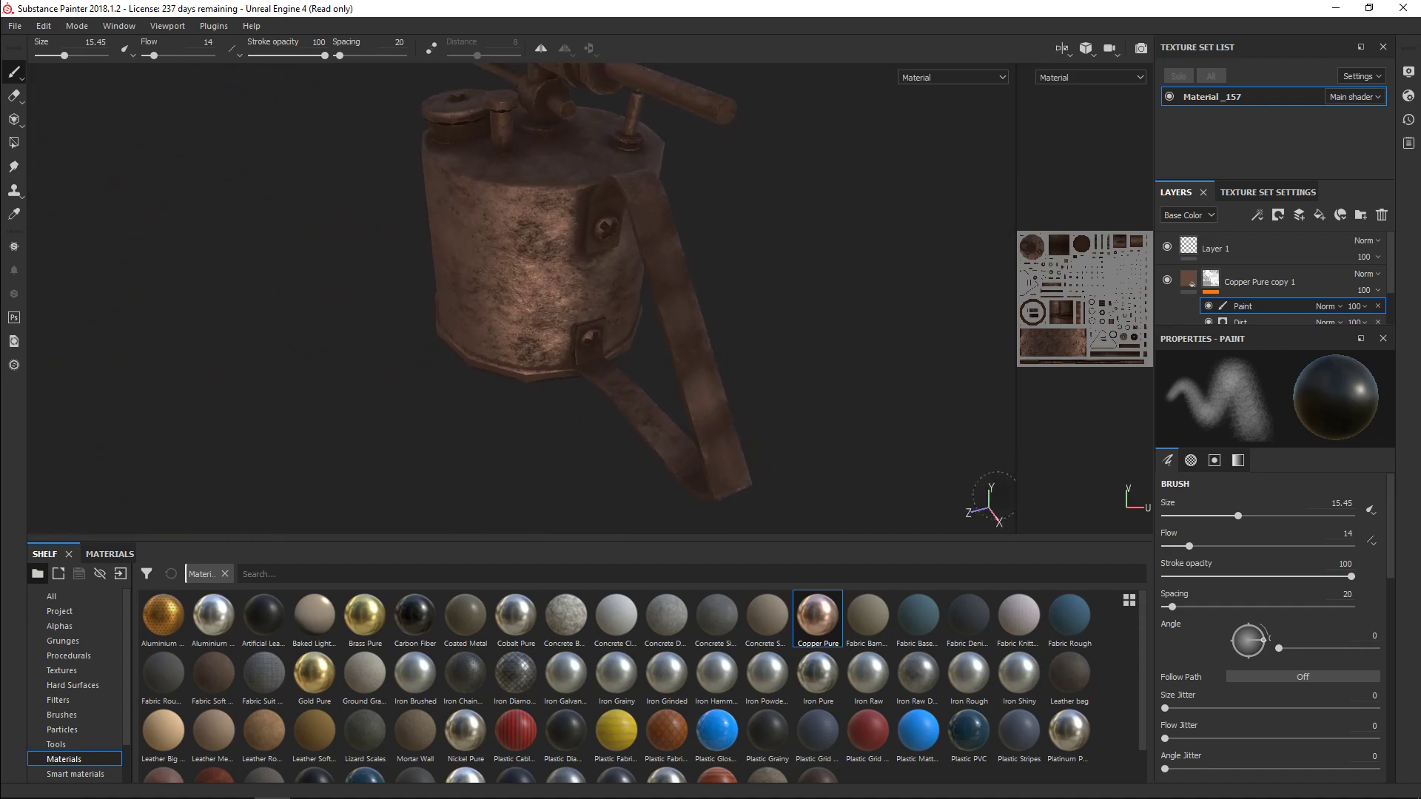
pyautogui.moveTo(1390, 567); pyautogui.dragTo(1407, 763)
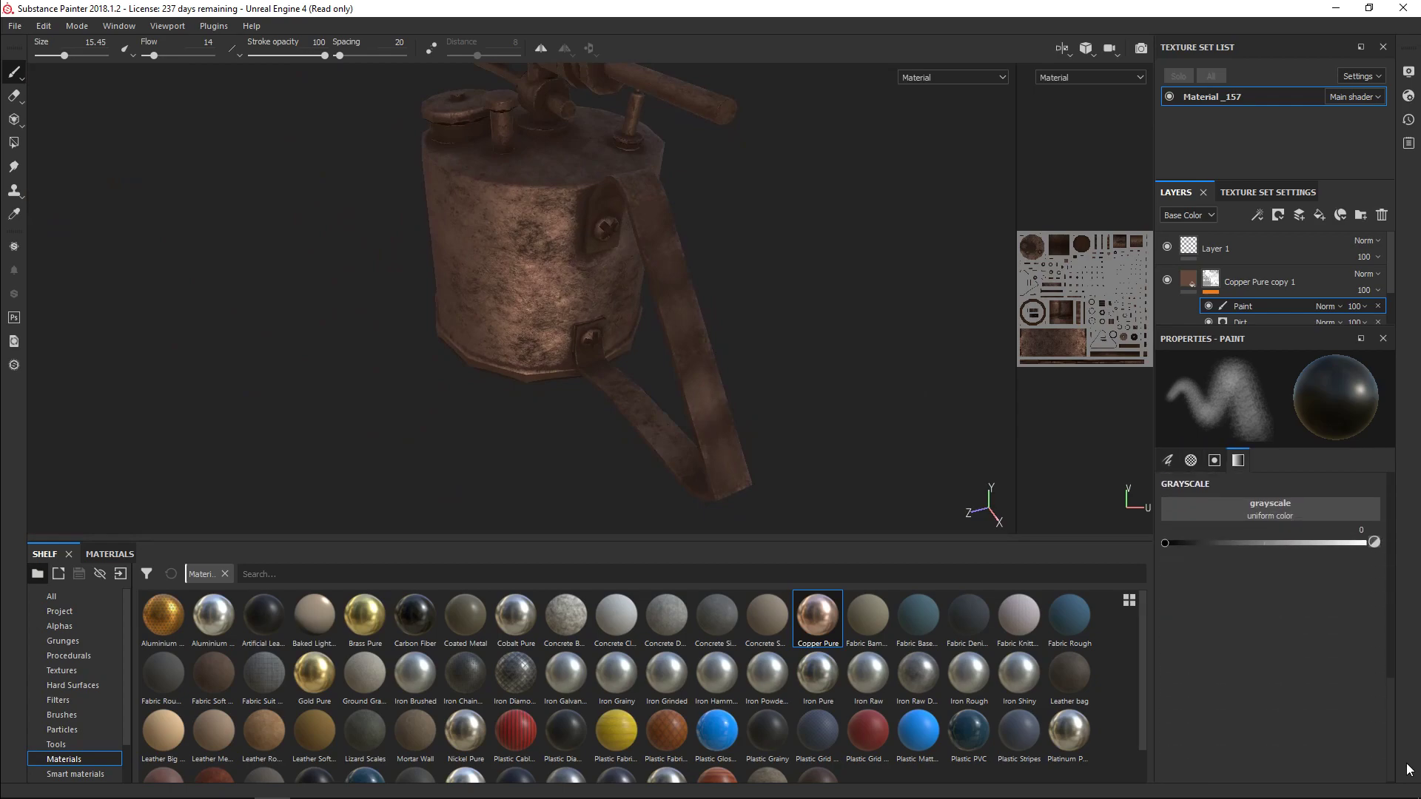
pyautogui.moveTo(1167, 542); pyautogui.dragTo(1364, 543)
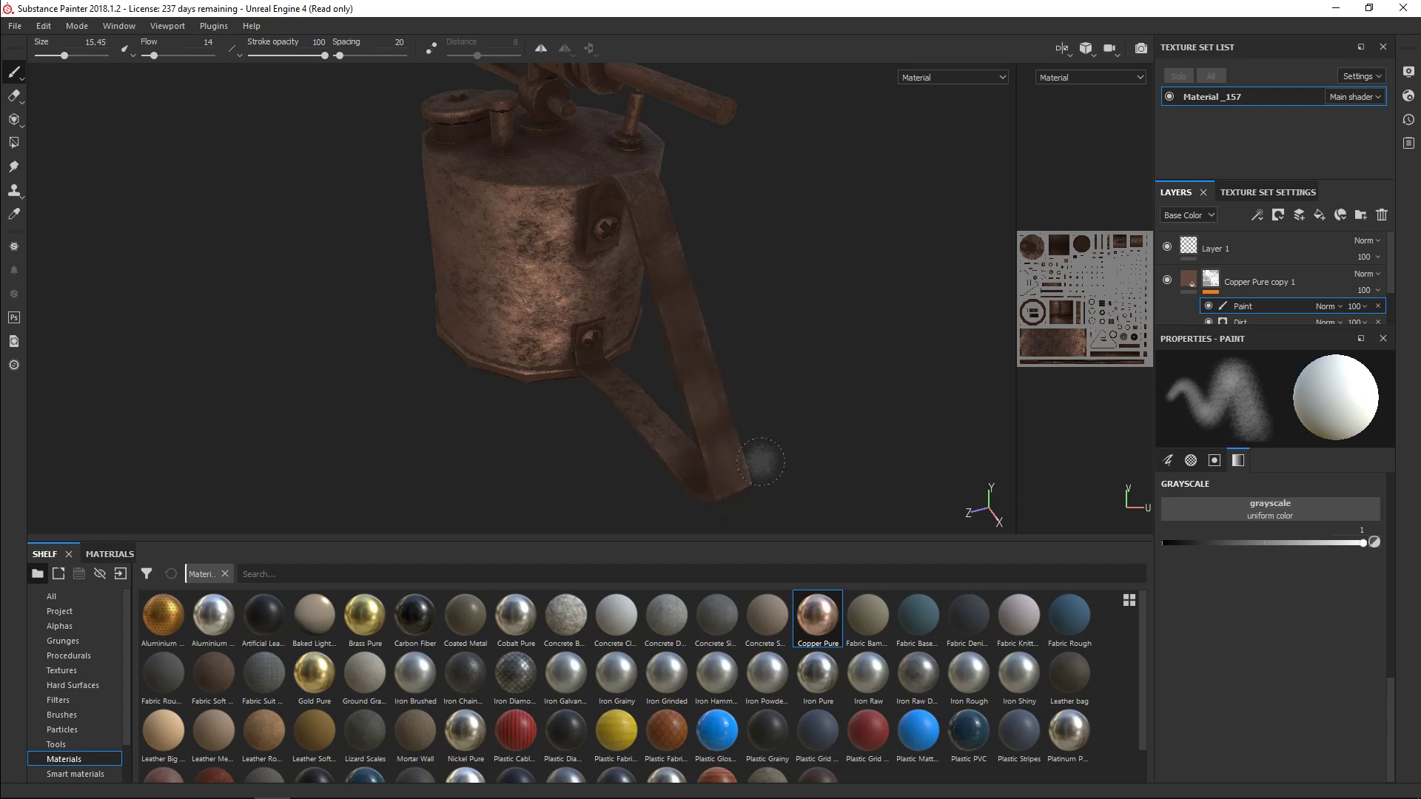
# - Enlarge the layer stack's area and add Plastic Matte Pure as a fill layer directly above Copper Pure copy 1
pyautogui.moveTo(845, 329)
pyautogui.keyDown('alt'); pyautogui.mouseDown()
pyautogui.moveTo(930, 279)
pyautogui.moveTo(965, 304)
pyautogui.moveTo(829, 318)
pyautogui.mouseUp(); pyautogui.keyUp('alt')
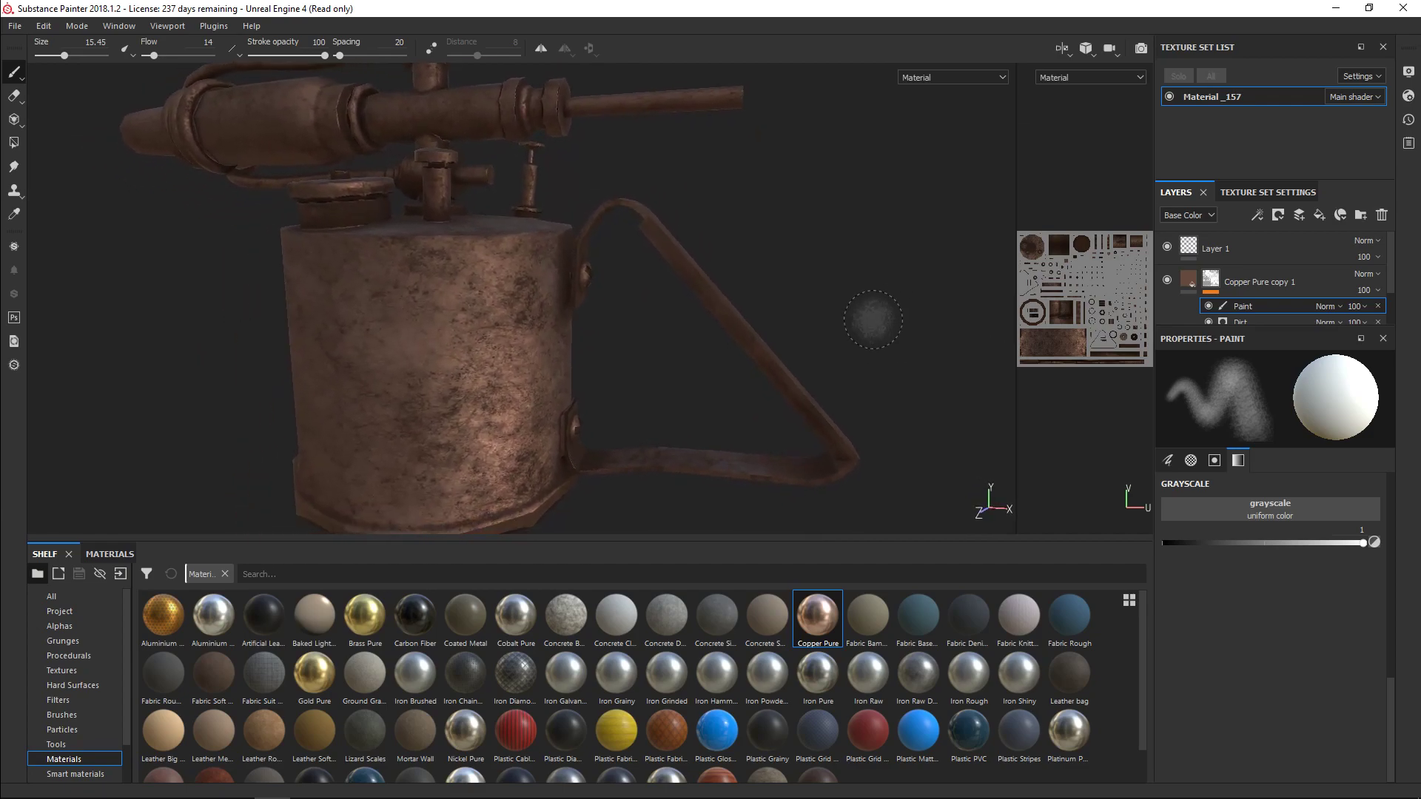
pyautogui.scroll(-3, 866, 322)
pyautogui.moveTo(881, 248)
pyautogui.keyDown('alt'); pyautogui.mouseDown()
pyautogui.moveTo(793, 295)
pyautogui.moveTo(752, 293)
pyautogui.mouseUp(); pyautogui.keyUp('alt')
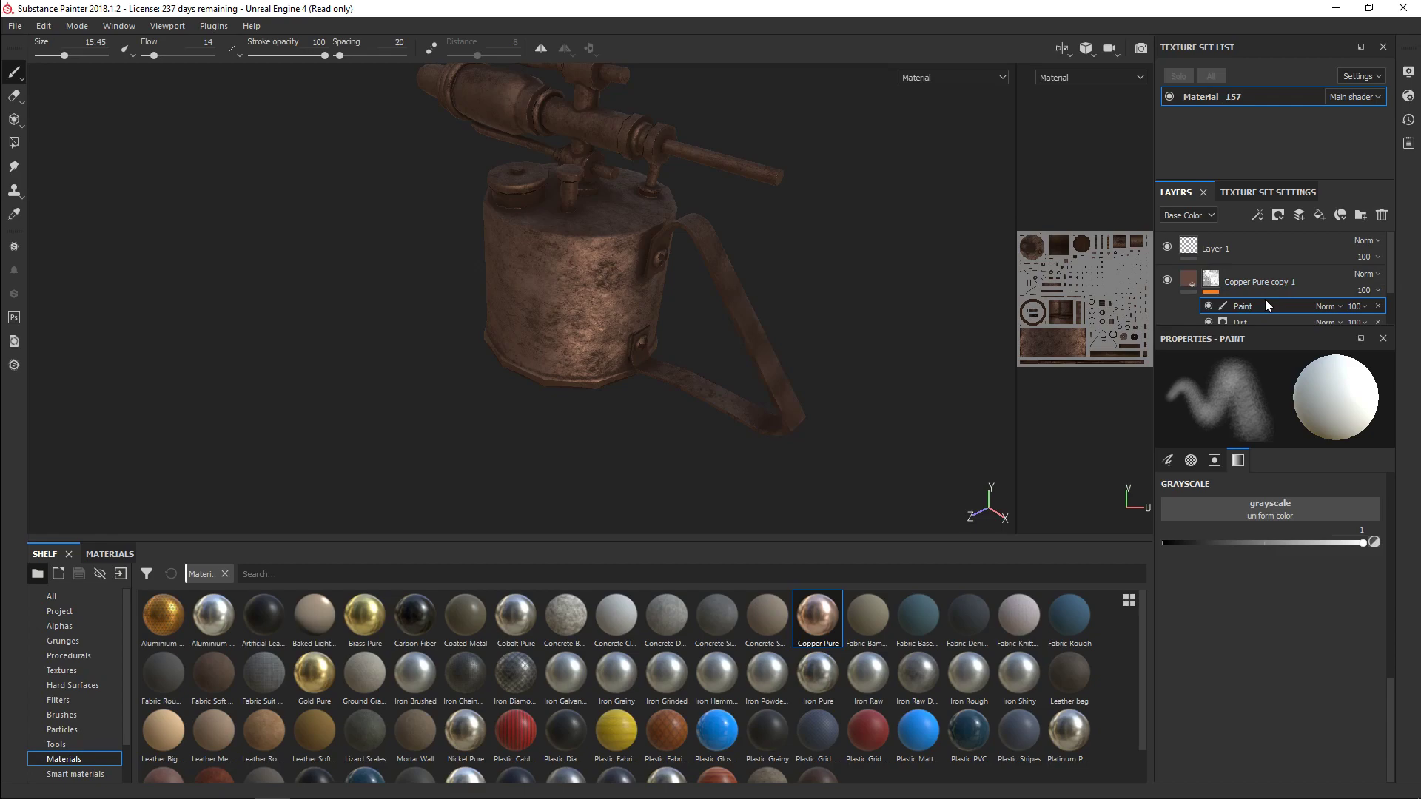
pyautogui.moveTo(803, 257)
pyautogui.keyDown('alt'); pyautogui.mouseDown()
pyautogui.moveTo(793, 331)
pyautogui.moveTo(933, 384)
pyautogui.moveTo(945, 305)
pyautogui.moveTo(803, 295)
pyautogui.mouseUp(); pyautogui.keyUp('alt')
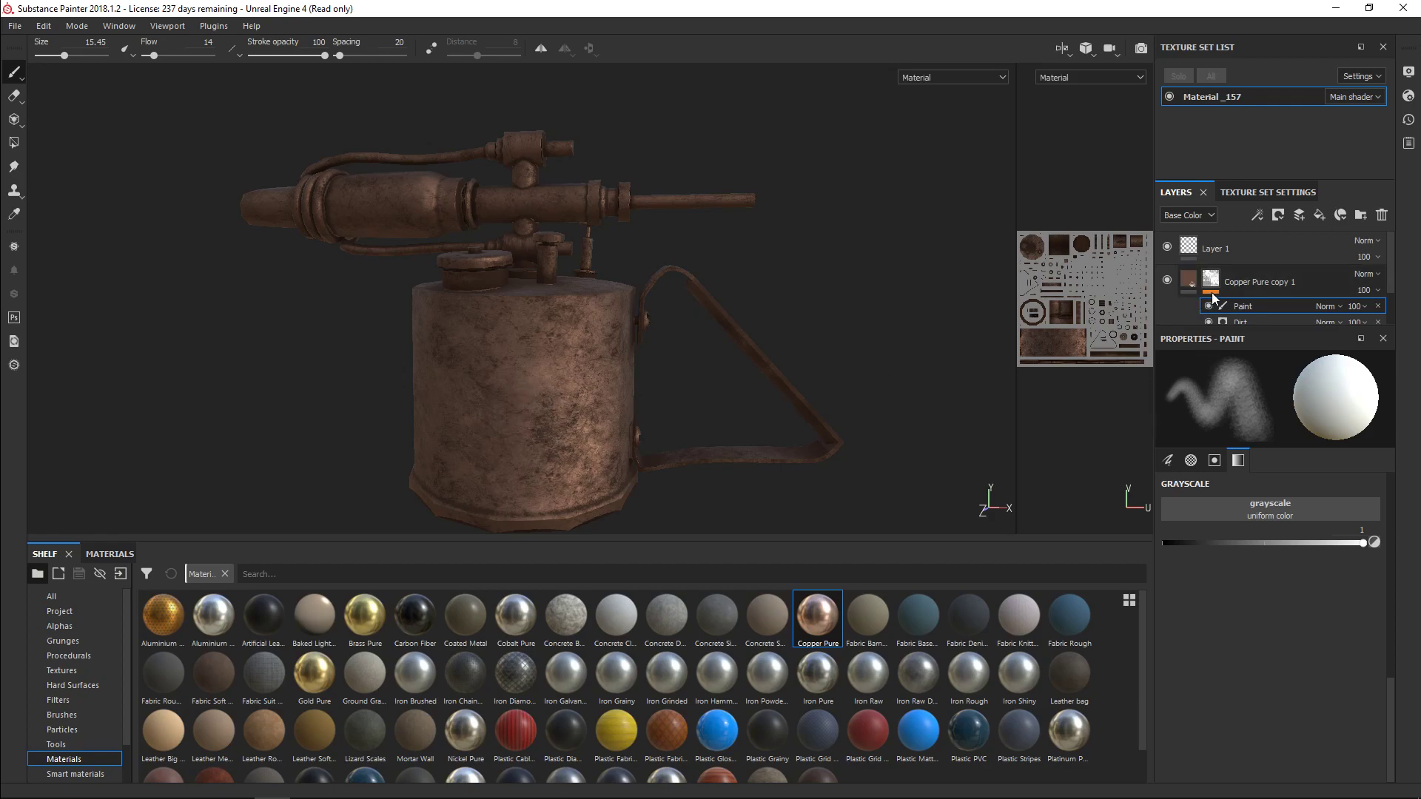
pyautogui.click(1189, 281)
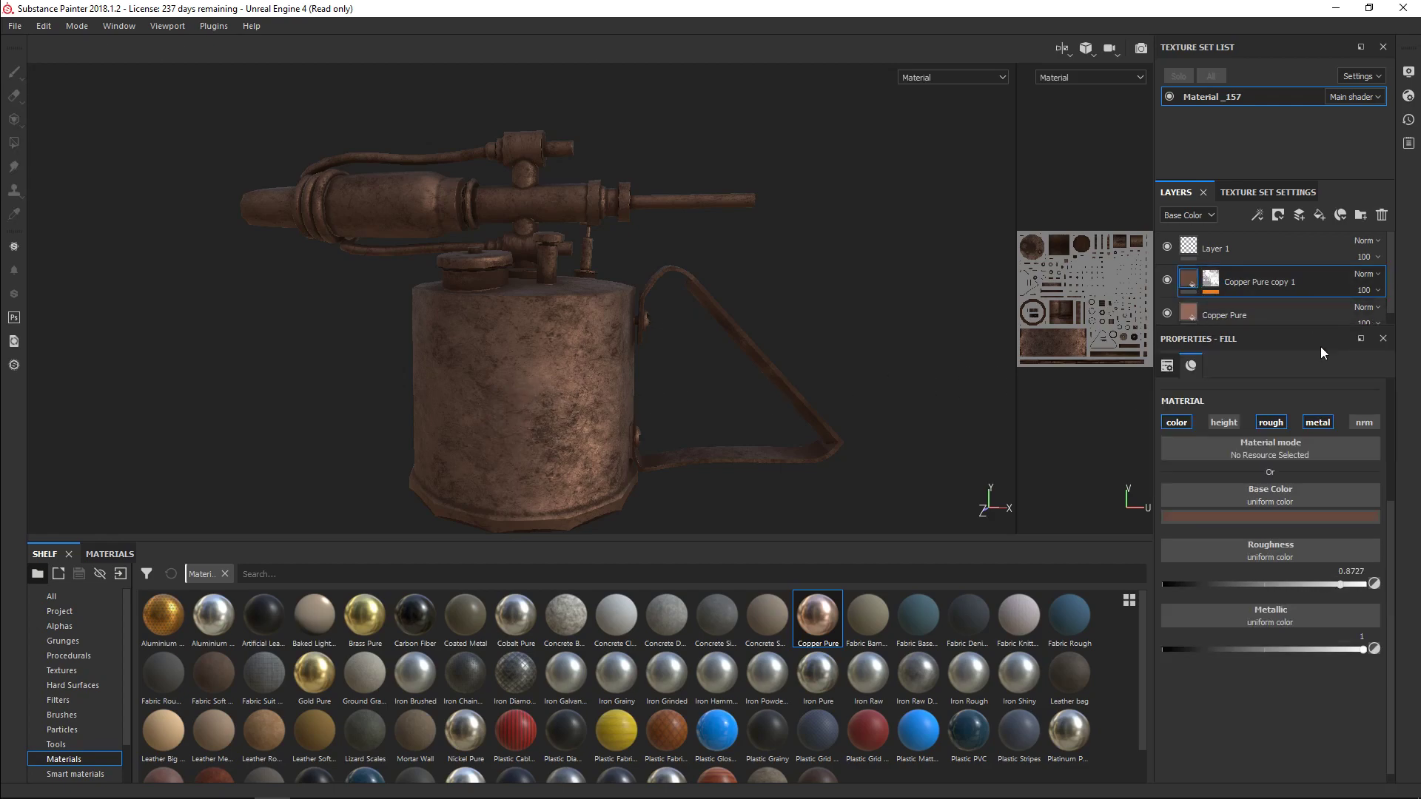
pyautogui.moveTo(1300, 324); pyautogui.dragTo(1280, 419)
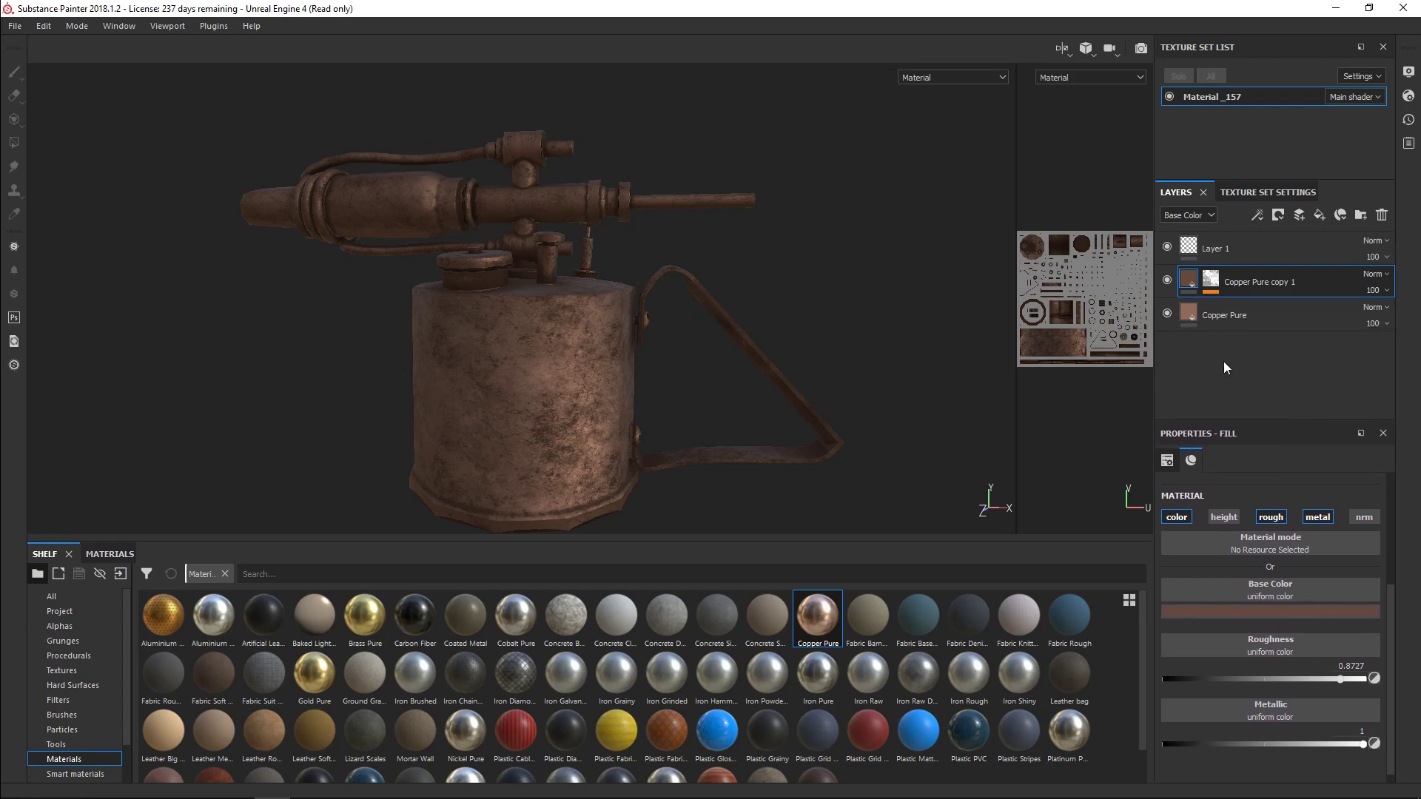
pyautogui.moveTo(918, 731); pyautogui.dragTo(1225, 277)
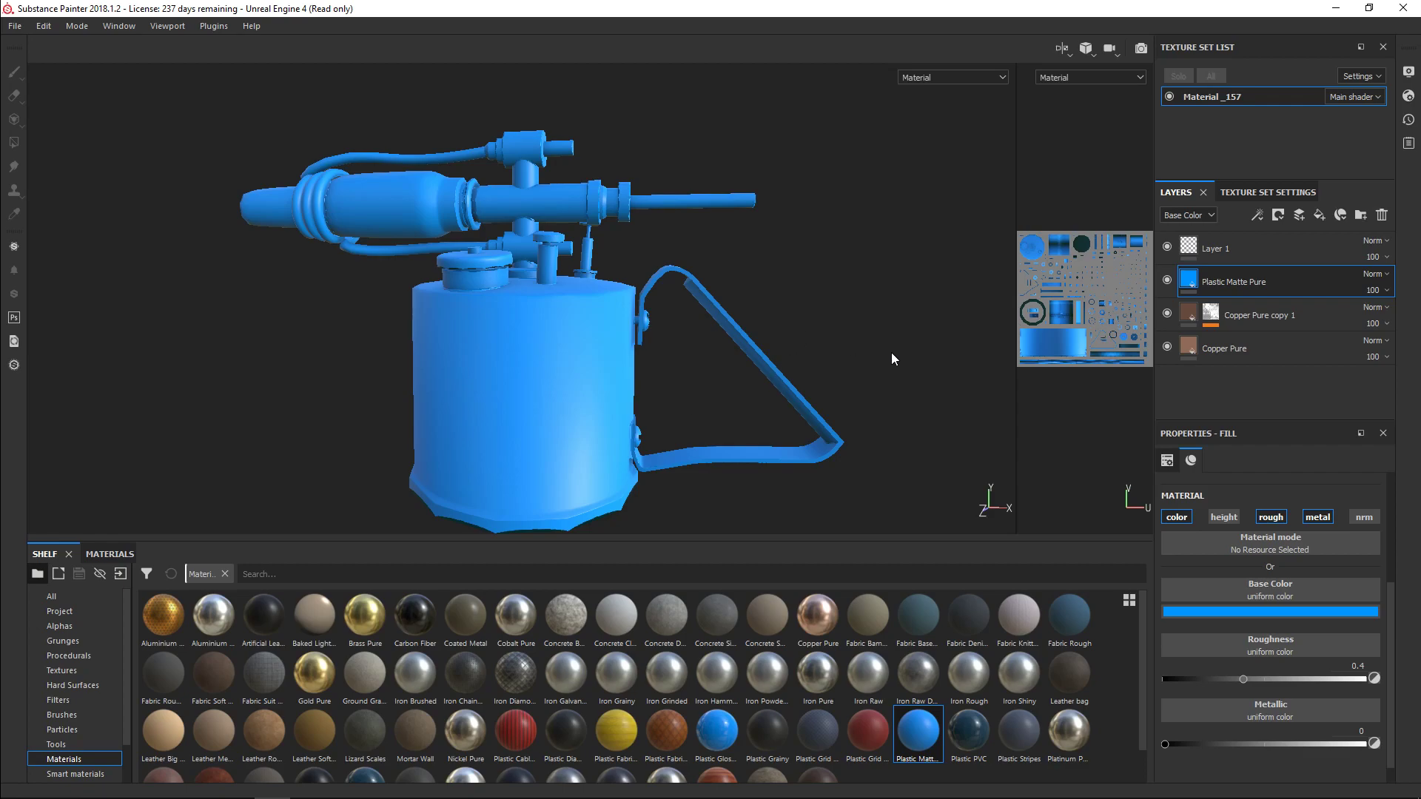
# - Group Copper Pure copy 1 and Copper Pure in a new folder named Copper, and collapse it
pyautogui.click(1360, 214)
pyautogui.moveTo(1255, 281); pyautogui.dragTo(1234, 321)
pyautogui.click(1312, 348)
pyautogui.keyDown('shift'); pyautogui.click(1307, 378); pyautogui.keyUp('shift')
pyautogui.doubleClick(1232, 318)
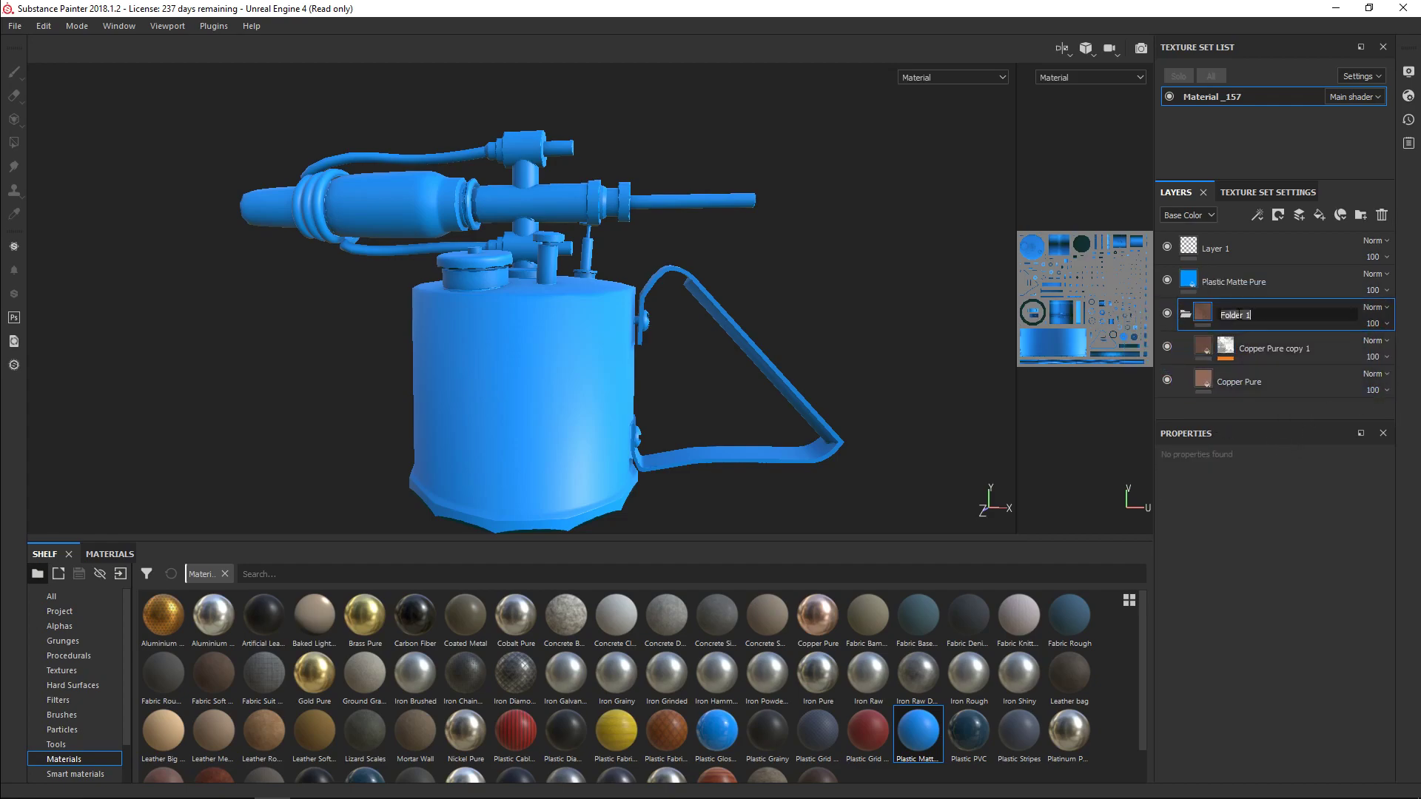
pyautogui.write('Copper')
pyautogui.press('Return')
pyautogui.click(1185, 314)
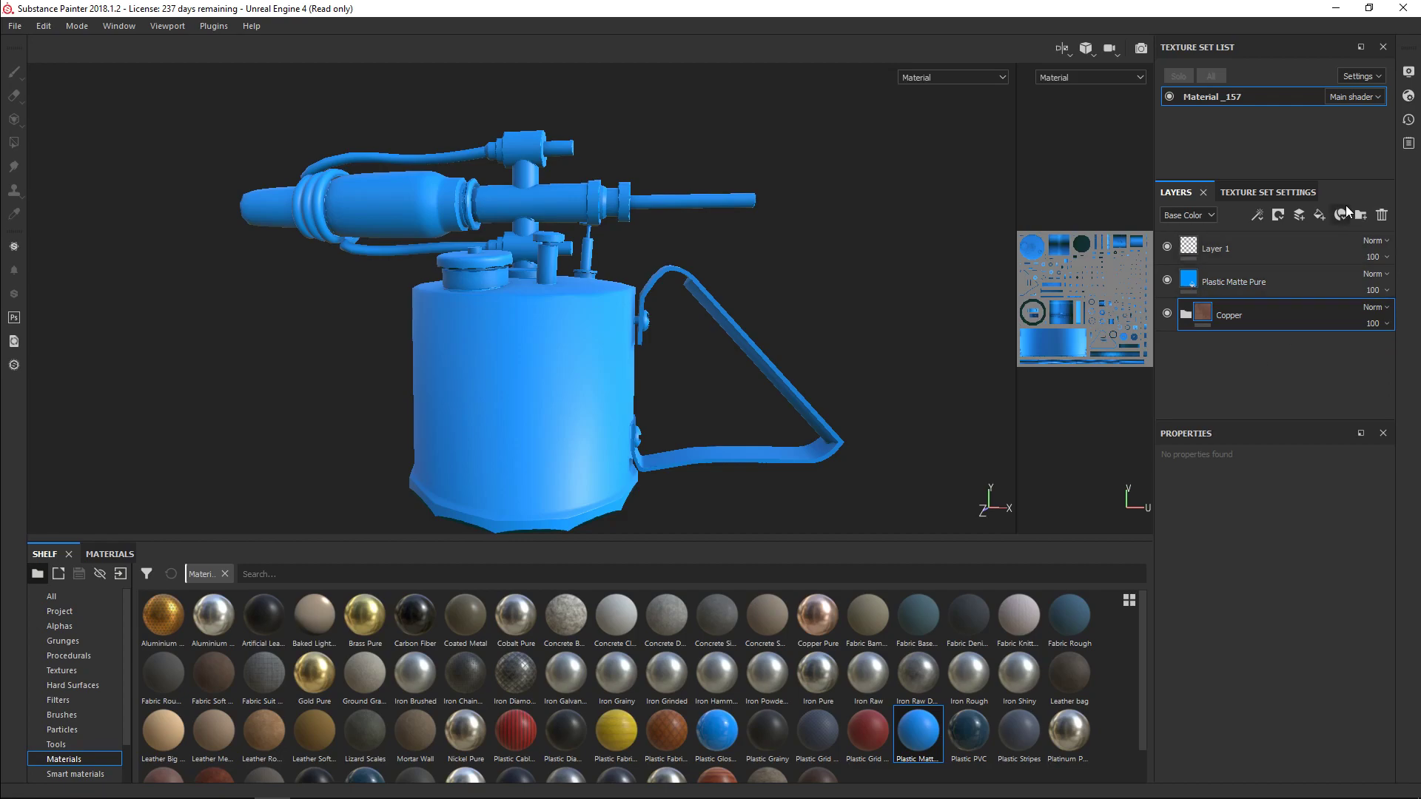
# - Create a folder named Paint above the Copper folder and move the Plastic Matte Pure layer into it
pyautogui.click(1362, 215)
pyautogui.doubleClick(1236, 316)
pyautogui.write('Paint')
pyautogui.press('Return')
pyautogui.moveTo(1223, 277)
pyautogui.mouseDown()
pyautogui.moveTo(1257, 286)
pyautogui.moveTo(1224, 309)
pyautogui.moveTo(1236, 298)
pyautogui.moveTo(1218, 283)
pyautogui.mouseUp()
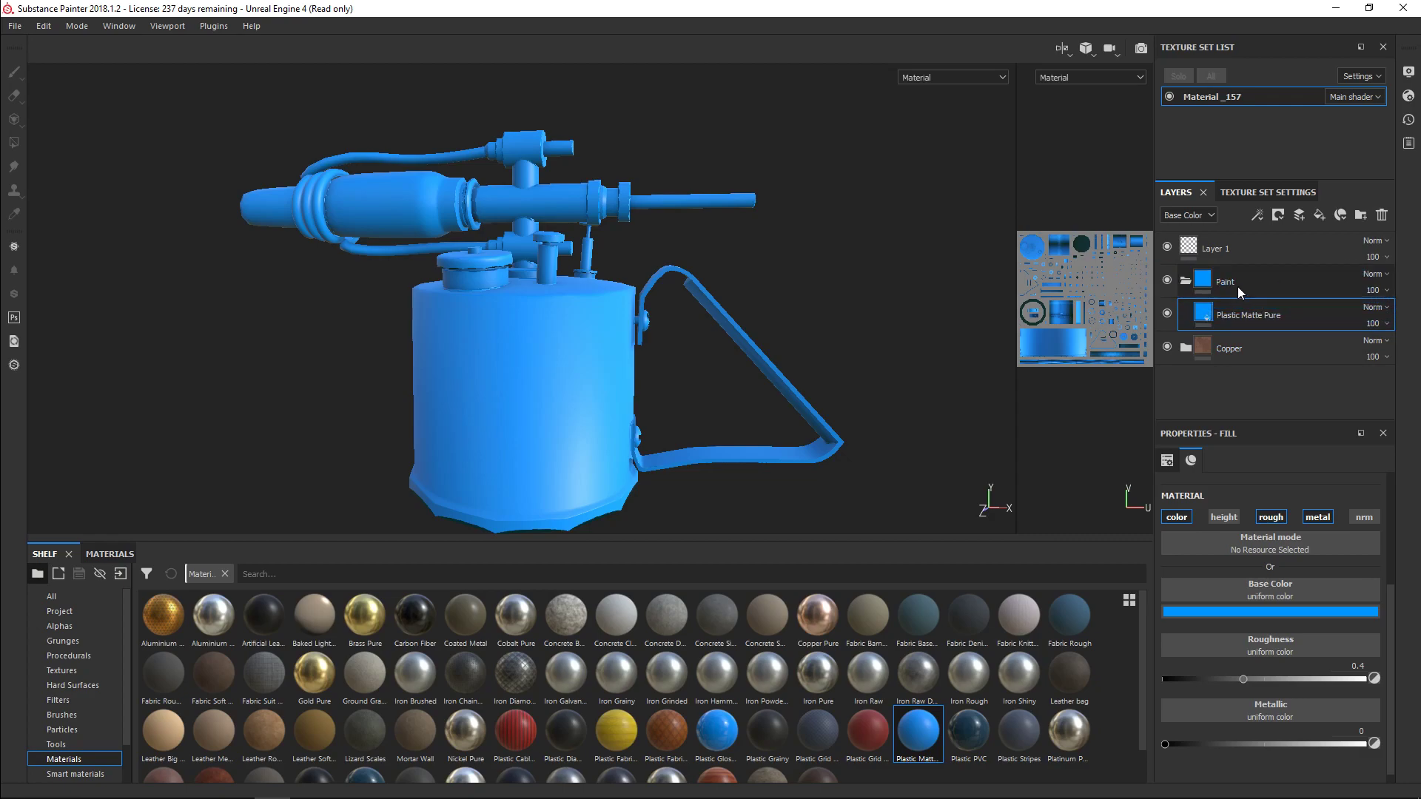
pyautogui.click(1185, 281)
pyautogui.click(1186, 281)
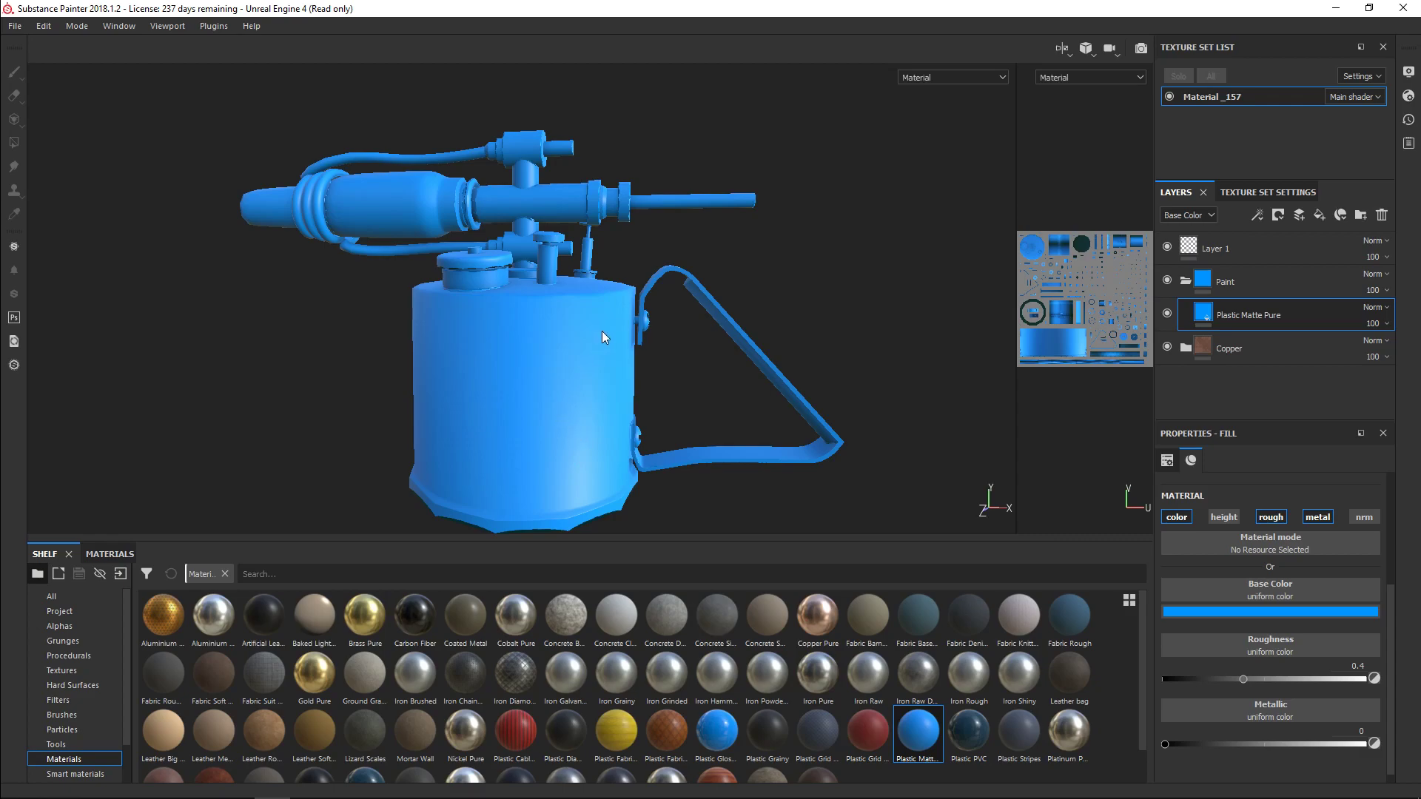
# - Mask the Paint folder by color selection, picking the tank's olive ID color
pyautogui.moveTo(670, 345)
pyautogui.keyDown('alt'); pyautogui.mouseDown()
pyautogui.moveTo(777, 254)
pyautogui.moveTo(829, 174)
pyautogui.moveTo(811, 238)
pyautogui.moveTo(778, 261)
pyautogui.mouseUp(); pyautogui.keyUp('alt')
pyautogui.click(1250, 286)
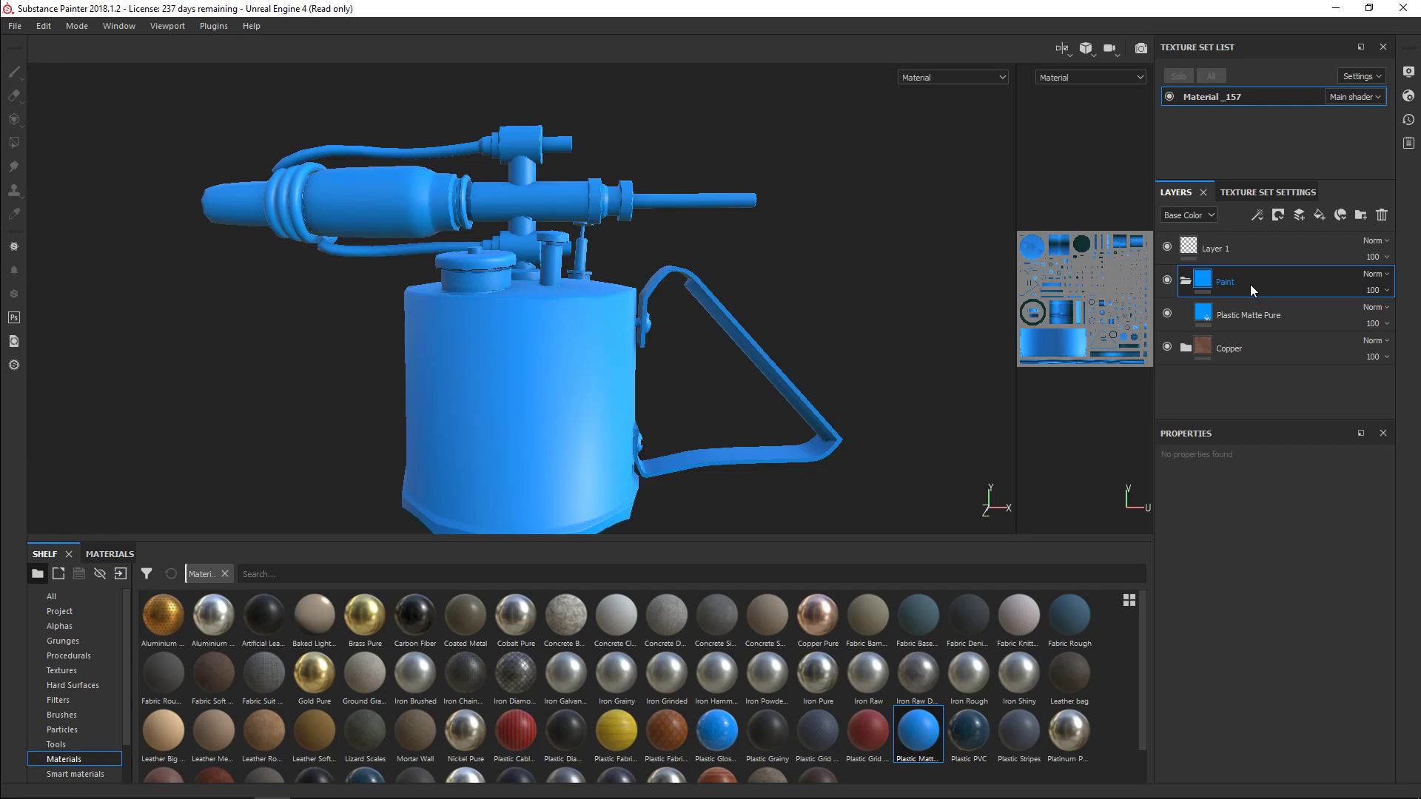
pyautogui.click(1280, 217)
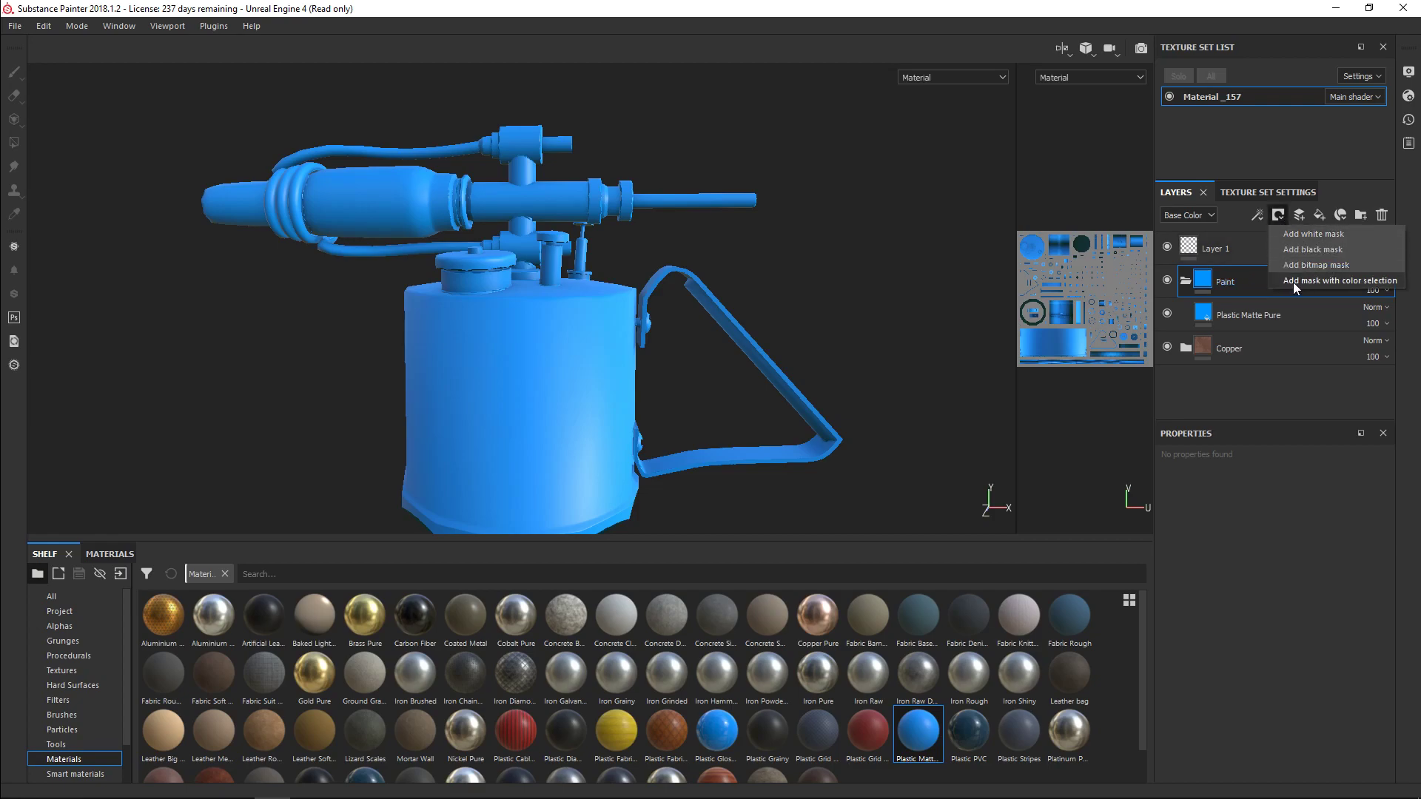
pyautogui.click(1353, 281)
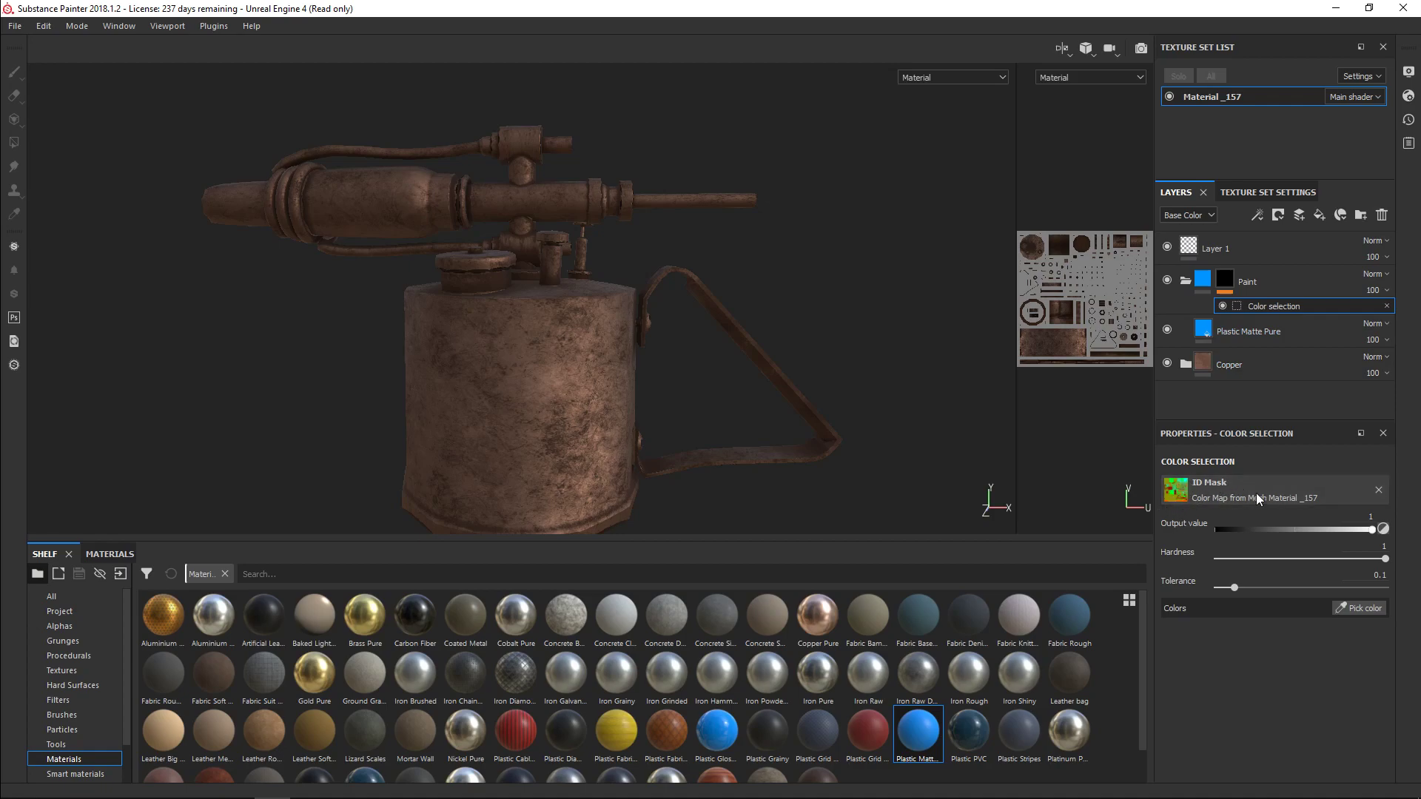
pyautogui.click(1354, 614)
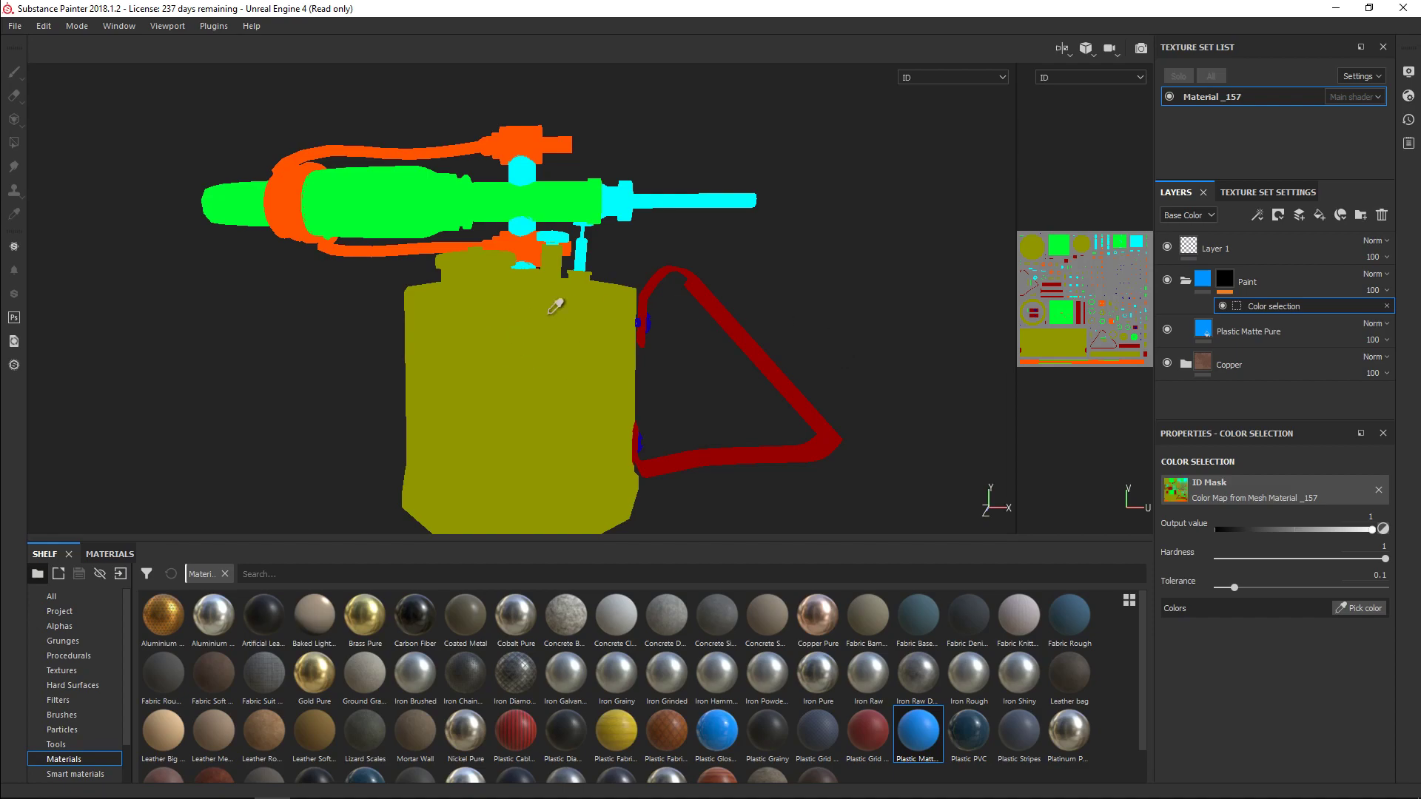
pyautogui.click(540, 393)
pyautogui.moveTo(783, 241)
pyautogui.keyDown('alt'); pyautogui.mouseDown()
pyautogui.moveTo(773, 333)
pyautogui.moveTo(769, 255)
pyautogui.mouseUp(); pyautogui.keyUp('alt')
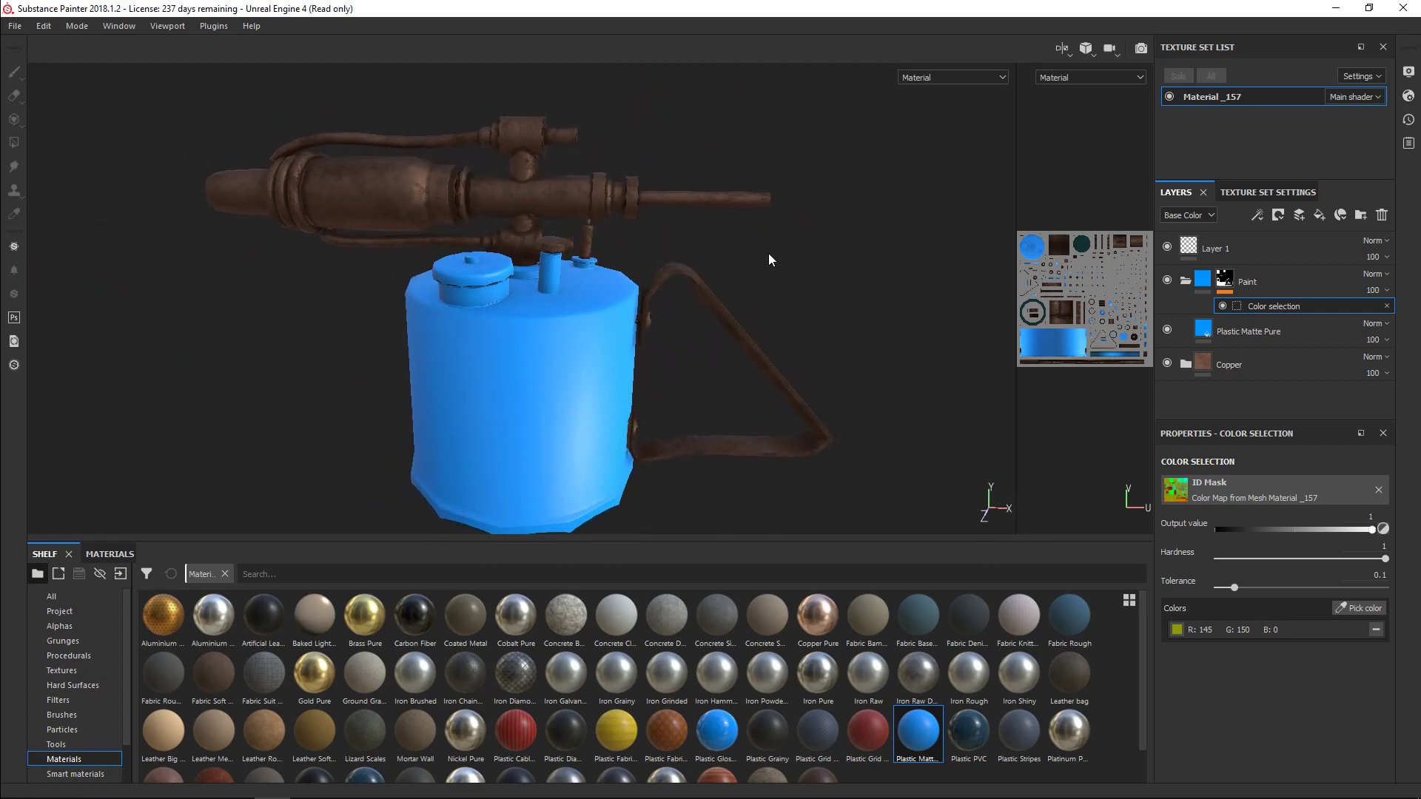
# - Set Plastic Matte Pure's base color to dark green (R 0.019, G 0.047, B 0.015) and its roughness to 0.4327
pyautogui.click(1273, 331)
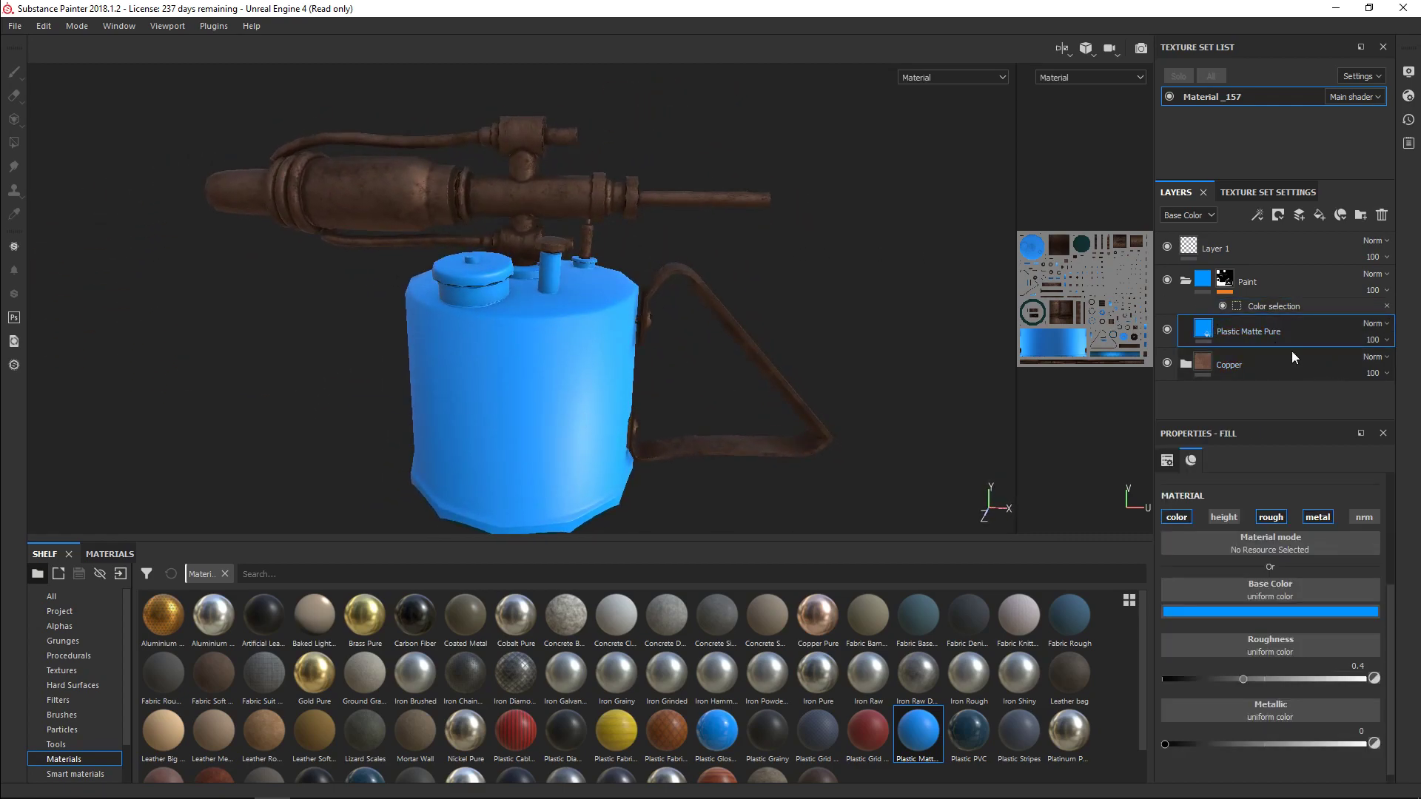
pyautogui.click(1242, 611)
pyautogui.moveTo(1343, 690); pyautogui.dragTo(1345, 731)
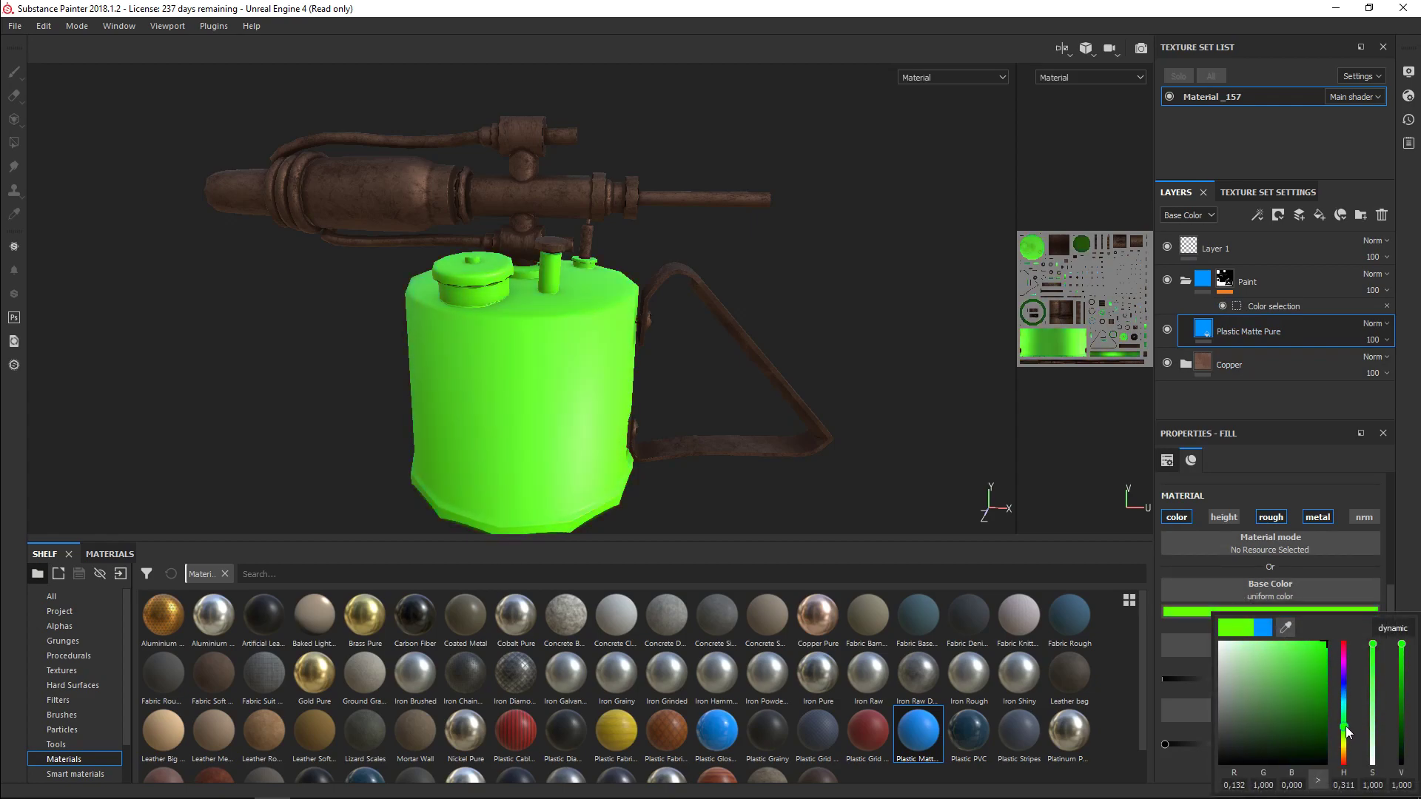
pyautogui.moveTo(1331, 655)
pyautogui.mouseDown()
pyautogui.moveTo(1281, 722)
pyautogui.moveTo(1235, 722)
pyautogui.moveTo(1263, 735)
pyautogui.mouseUp()
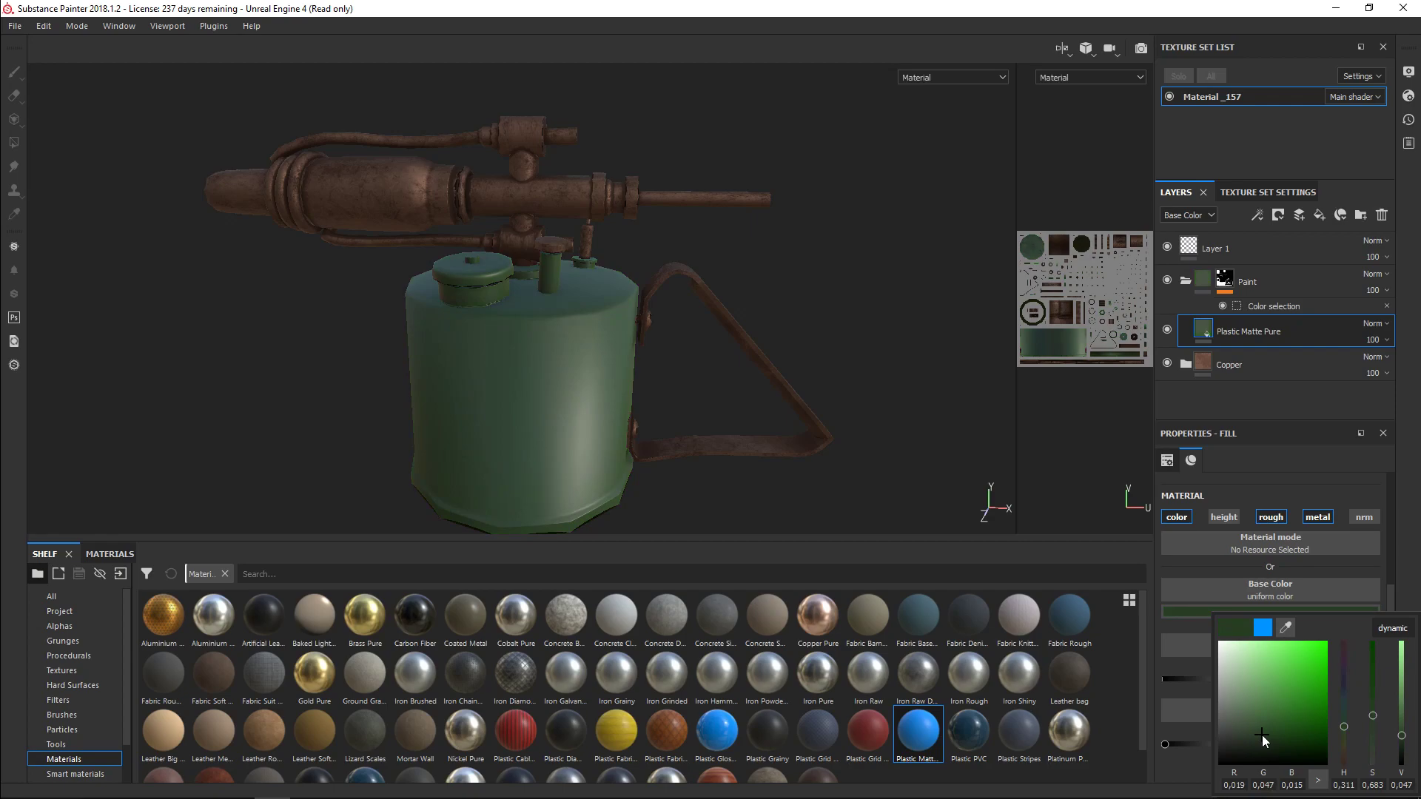
pyautogui.keyDown('alt'); pyautogui.moveTo(872, 351); pyautogui.dragTo(827, 448); pyautogui.keyUp('alt')
pyautogui.moveTo(816, 303)
pyautogui.keyDown('alt'); pyautogui.mouseDown()
pyautogui.moveTo(818, 210)
pyautogui.moveTo(828, 311)
pyautogui.moveTo(812, 266)
pyautogui.moveTo(820, 286)
pyautogui.mouseUp(); pyautogui.keyUp('alt')
pyautogui.scroll(3, 845, 287)
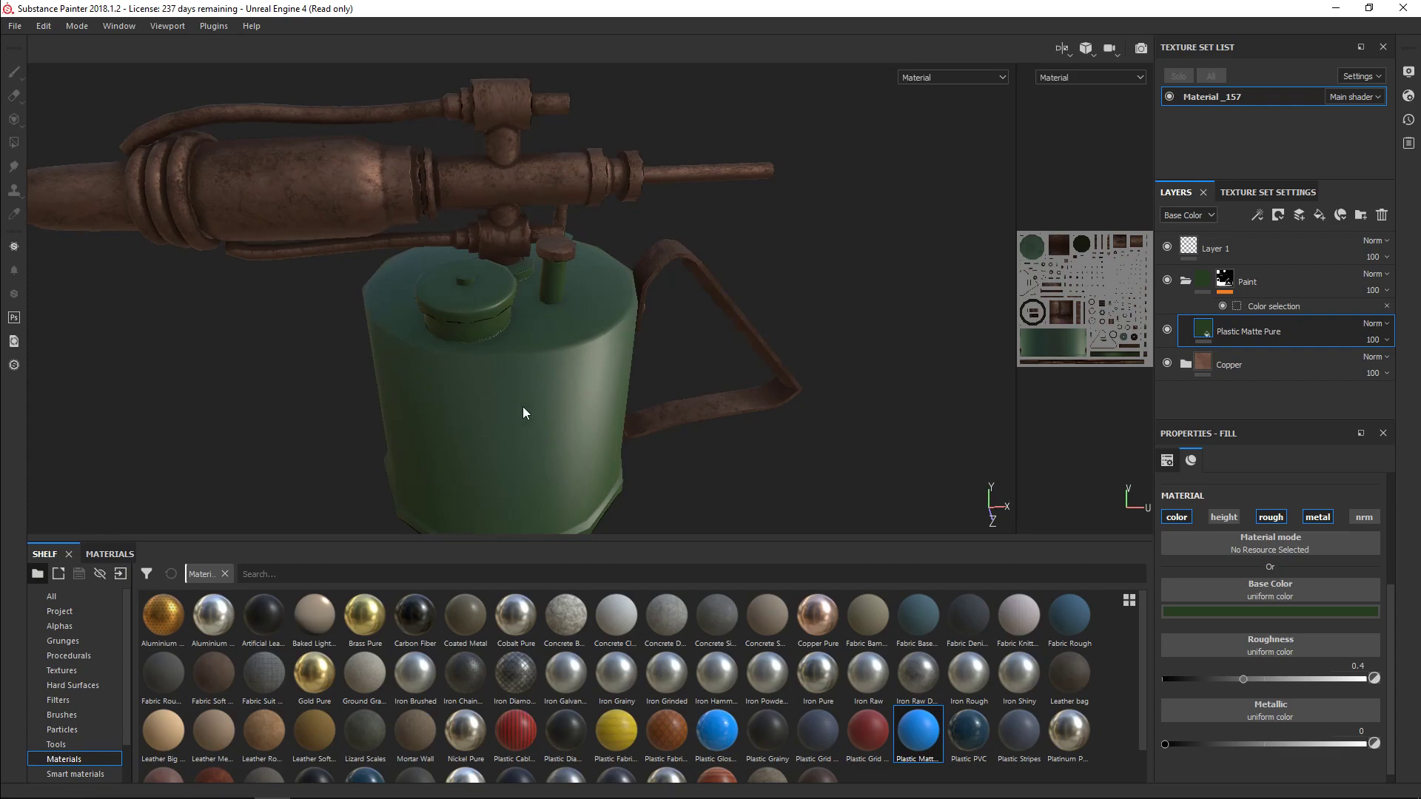
pyautogui.keyDown('alt'); pyautogui.moveTo(769, 467); pyautogui.dragTo(756, 432); pyautogui.keyUp('alt')
pyautogui.keyDown('alt'); pyautogui.moveTo(756, 433); pyautogui.dragTo(795, 412, button='middle'); pyautogui.keyUp('alt')
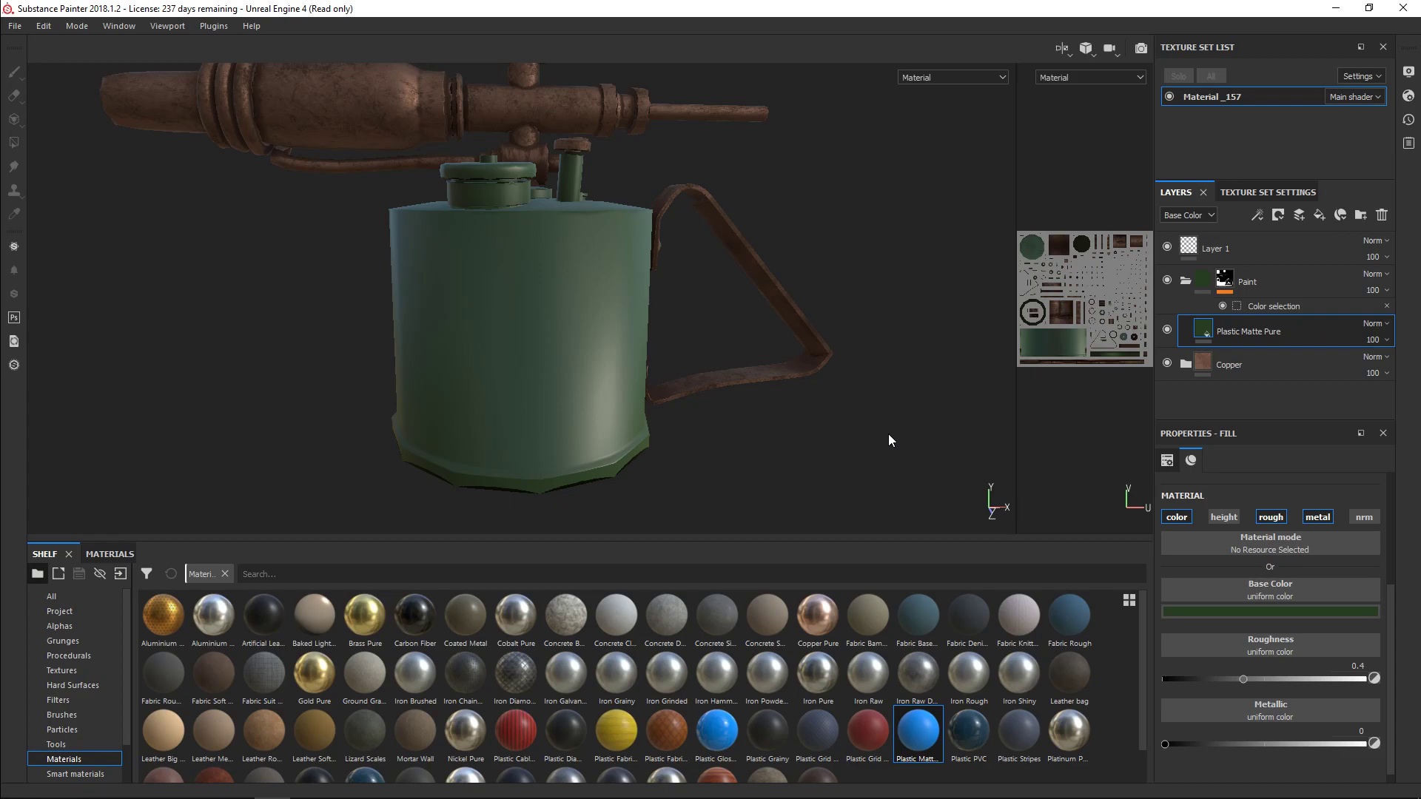
pyautogui.moveTo(1242, 677); pyautogui.dragTo(1248, 678)
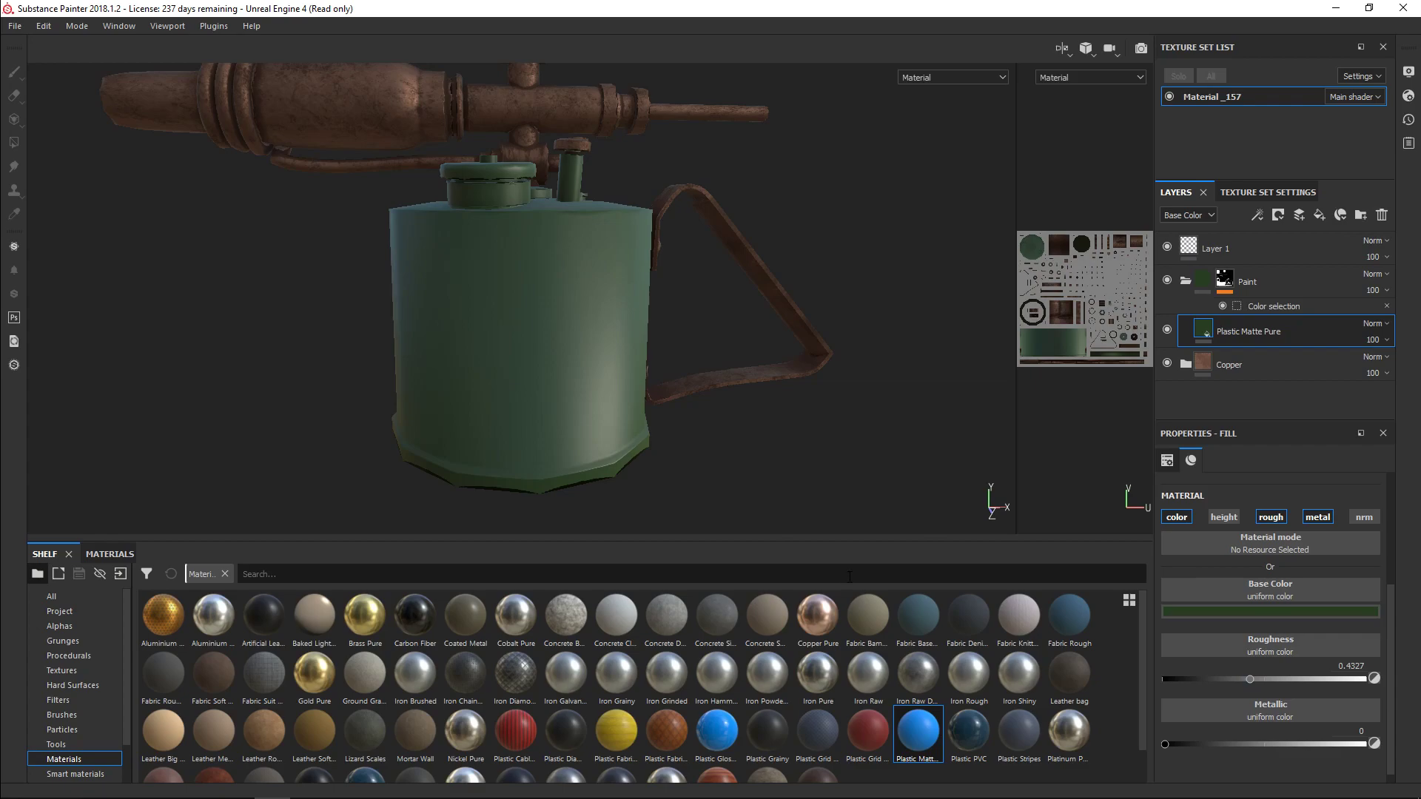
# - Duplicate the Plastic Matte Pure layer inside the Paint folder
pyautogui.rightClick(1313, 332)
pyautogui.click(1264, 289)
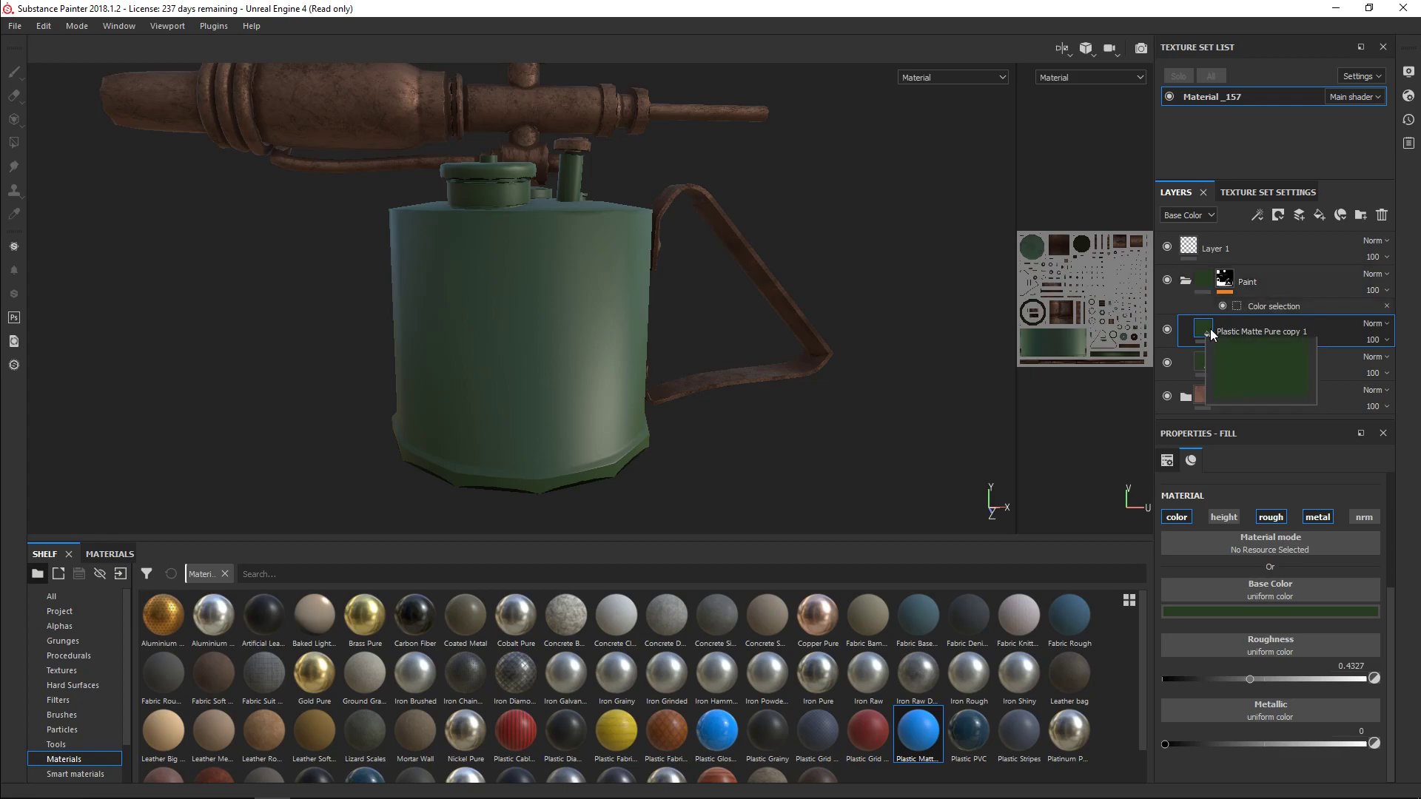
pyautogui.moveTo(1209, 326)
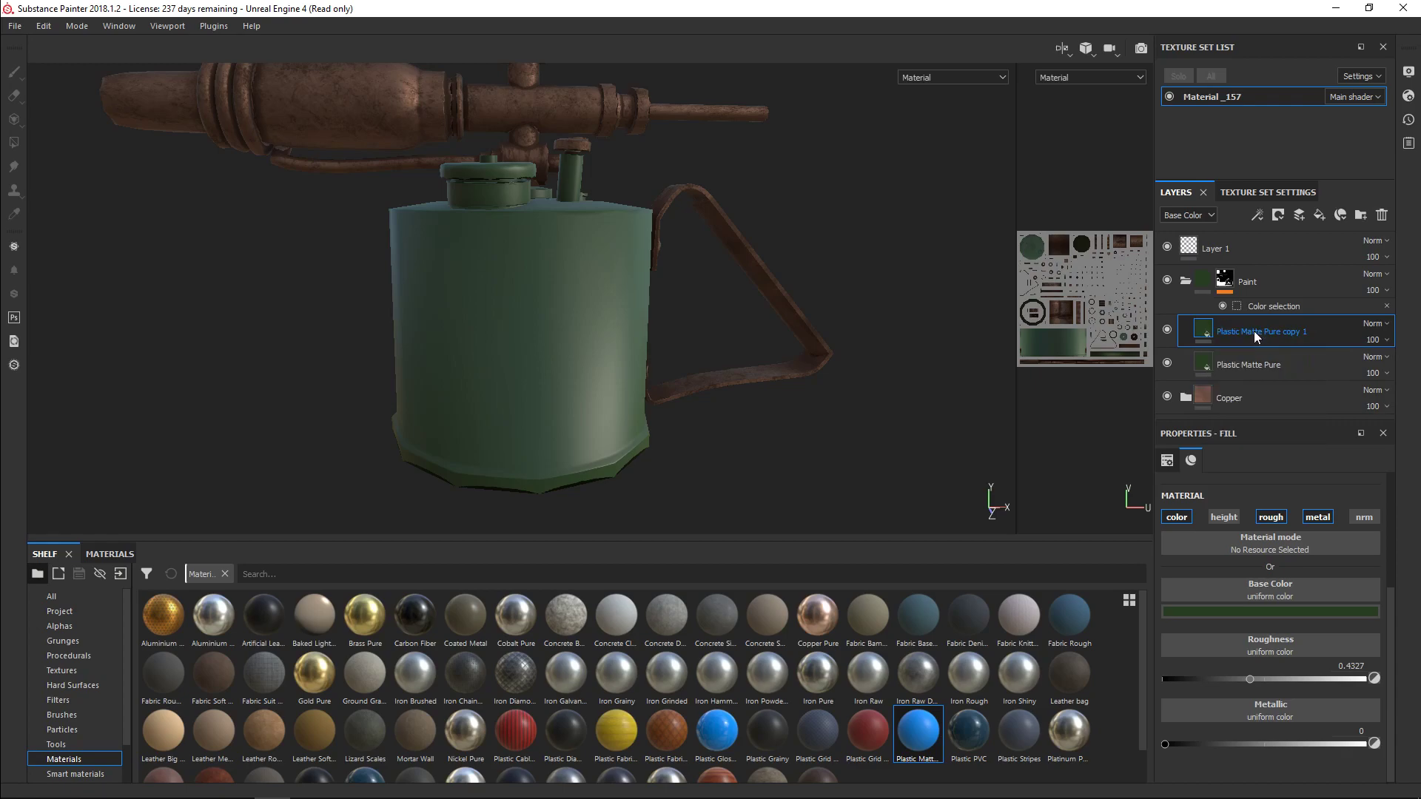
# - Set Plastic Matte Pure copy 1's roughness to 0.7127 and darken its green base color to a value of 0.009
pyautogui.moveTo(1249, 679); pyautogui.dragTo(1308, 680)
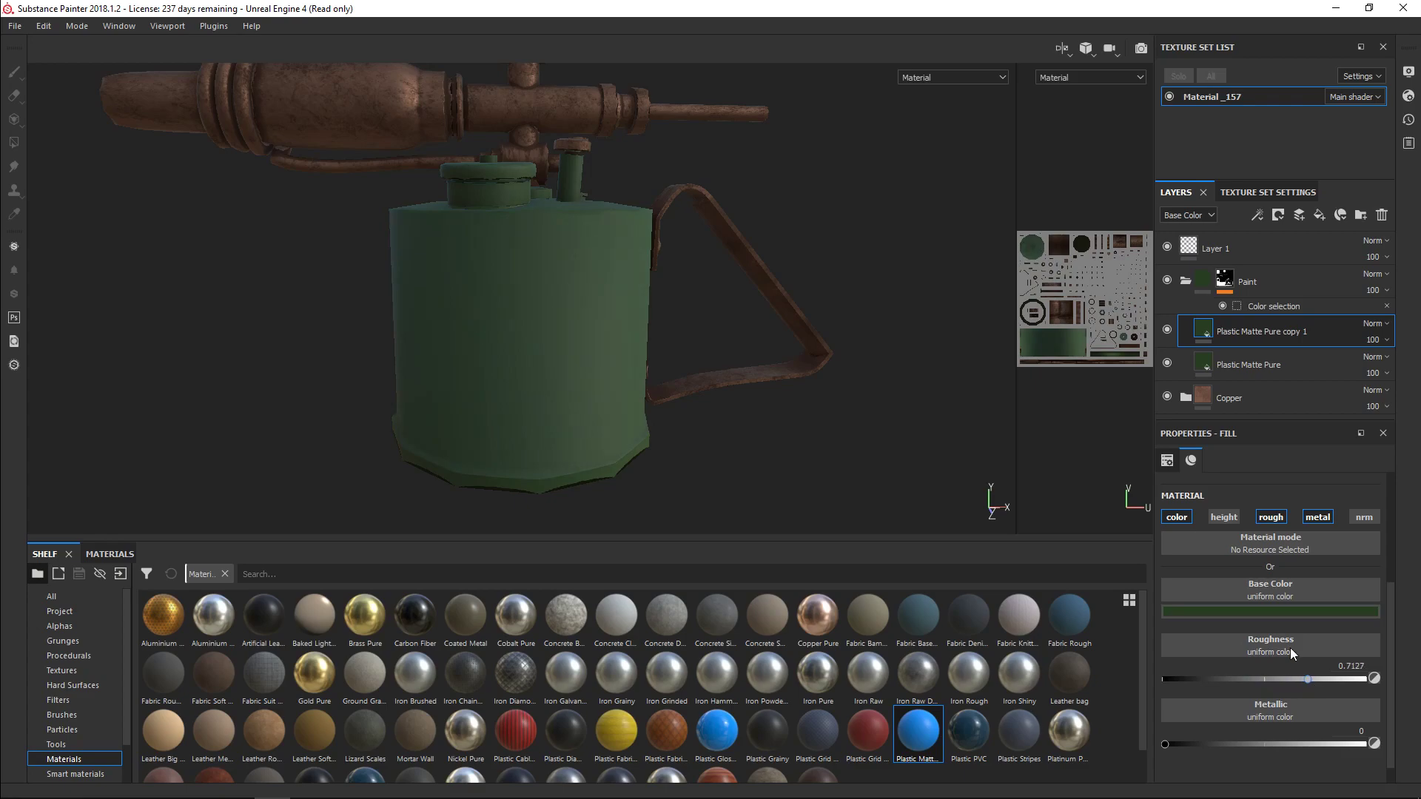
pyautogui.click(1302, 613)
pyautogui.moveTo(1401, 737); pyautogui.dragTo(1409, 757)
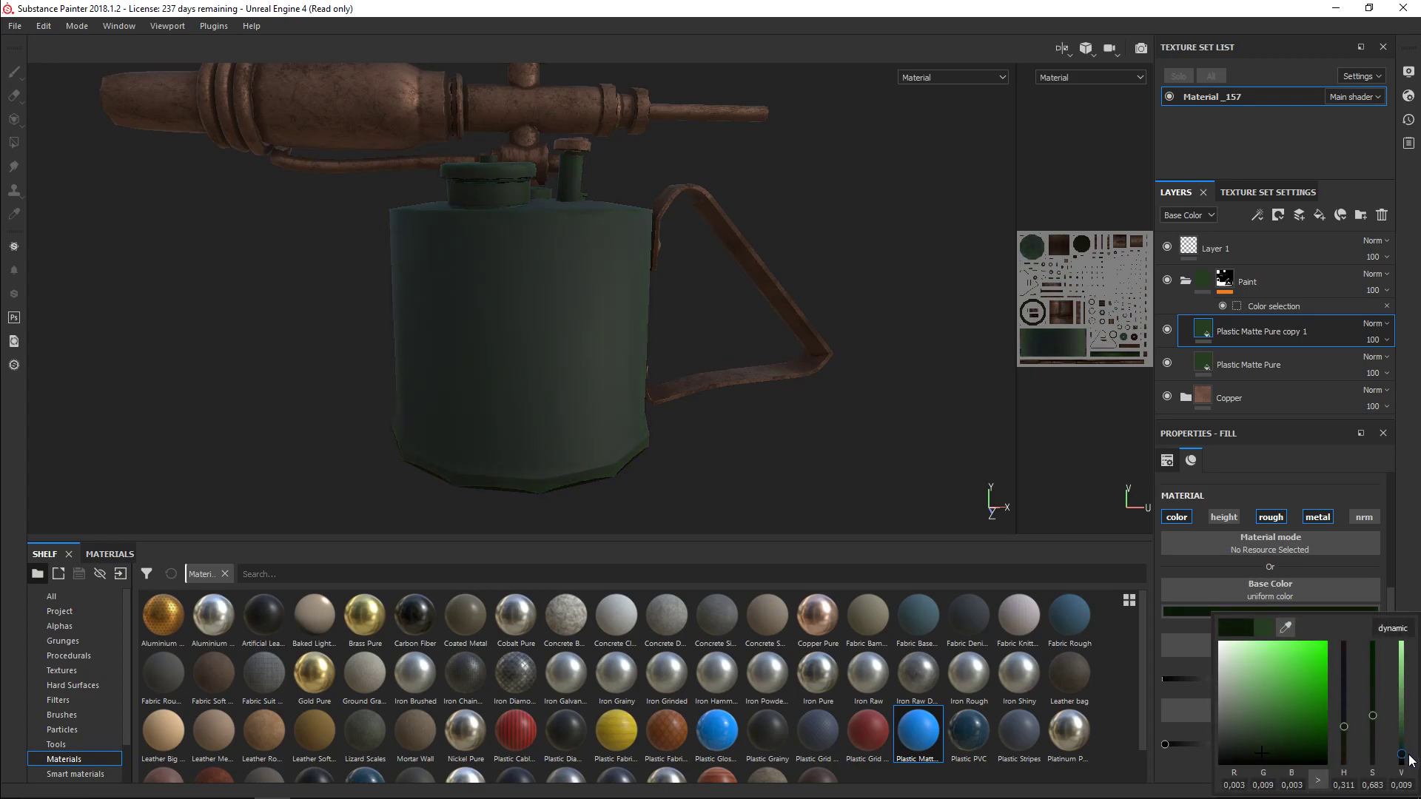
pyautogui.click(1414, 582)
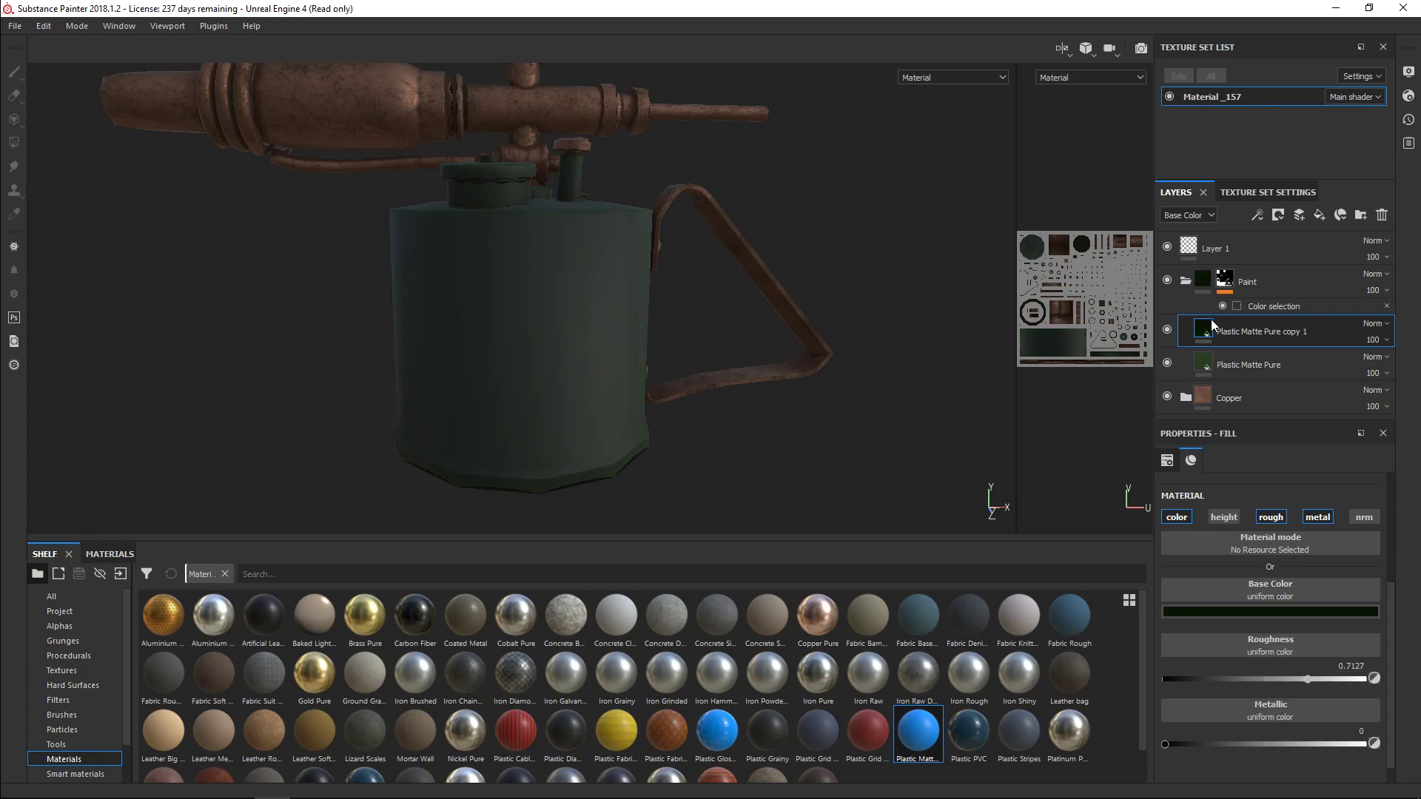
pyautogui.click(1259, 215)
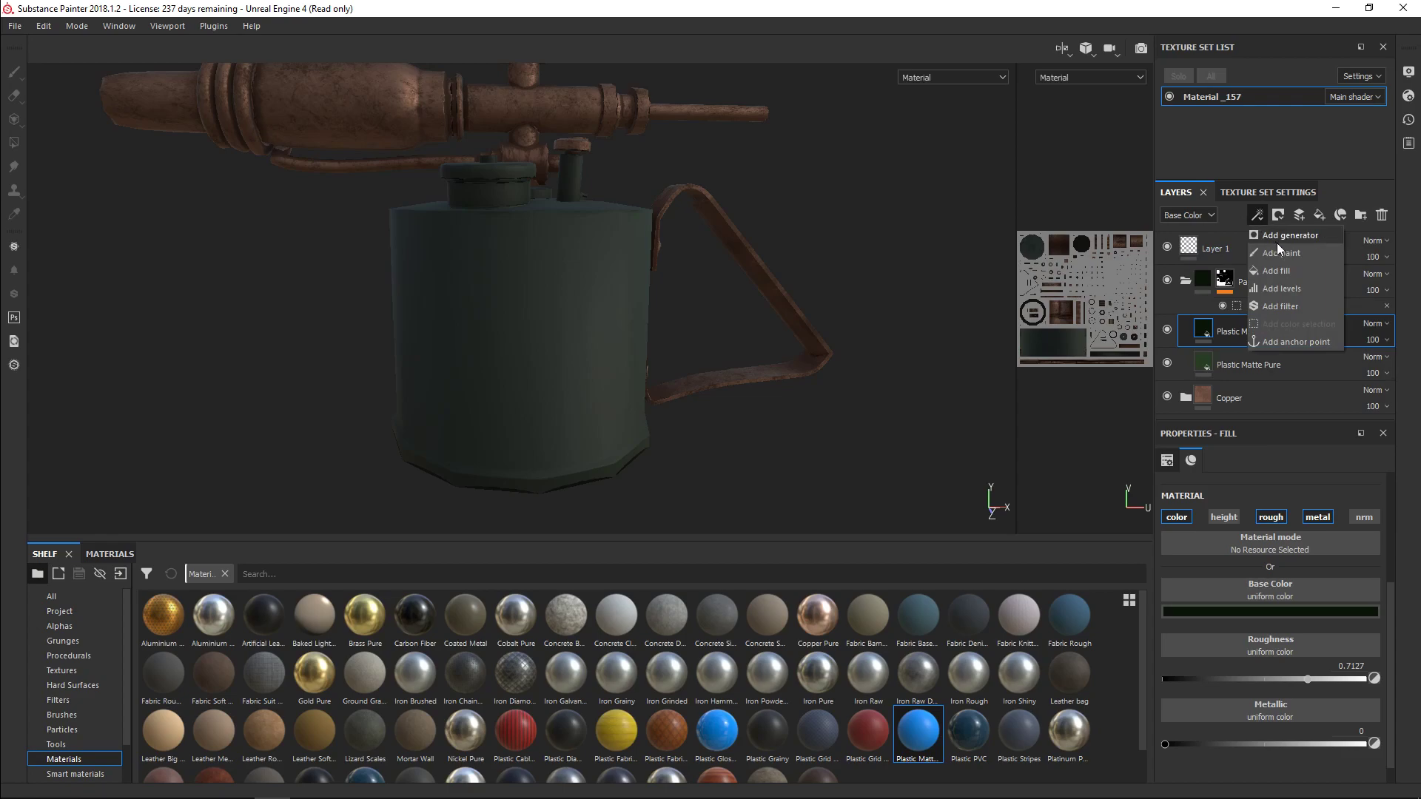
pyautogui.click(1277, 272)
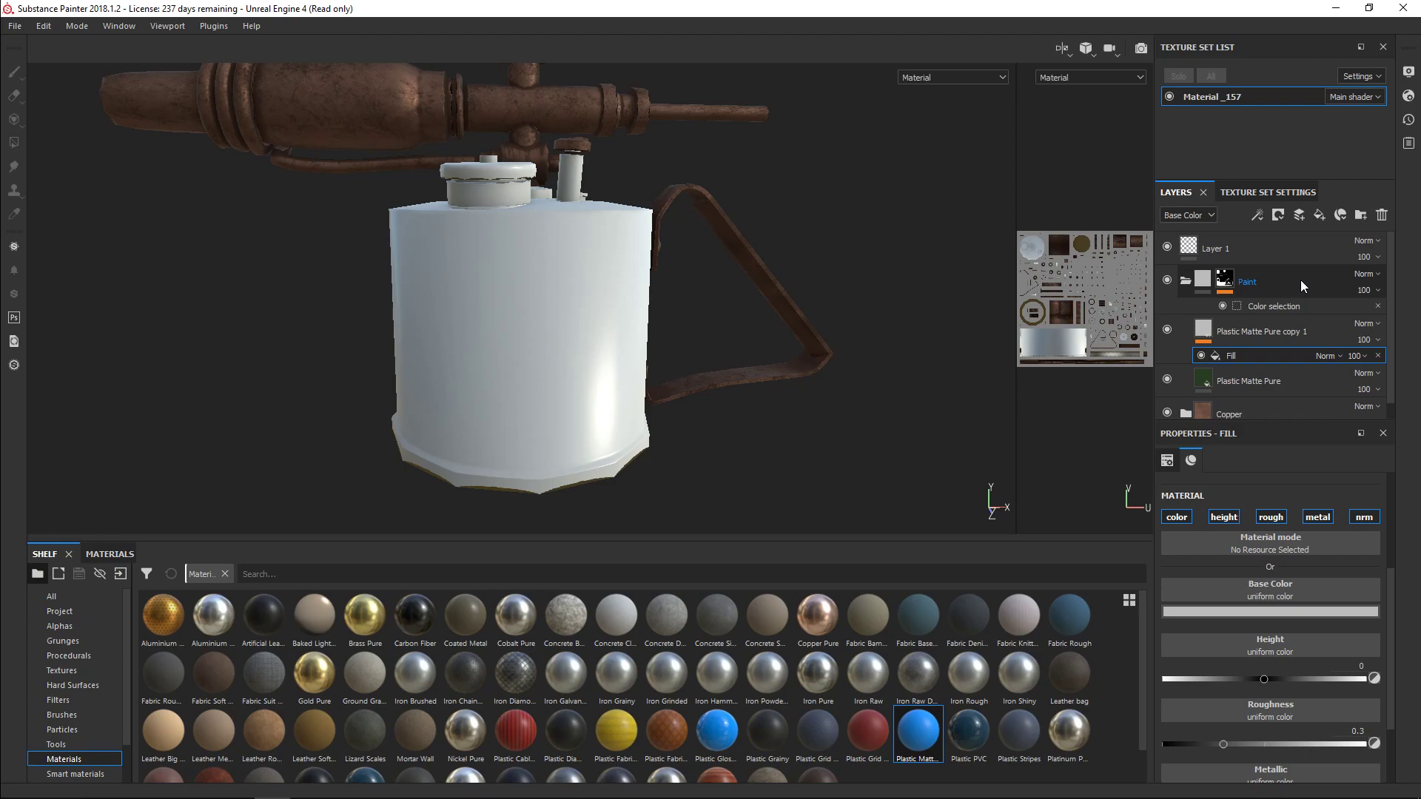
pyautogui.click(1288, 333)
pyautogui.click(1266, 356)
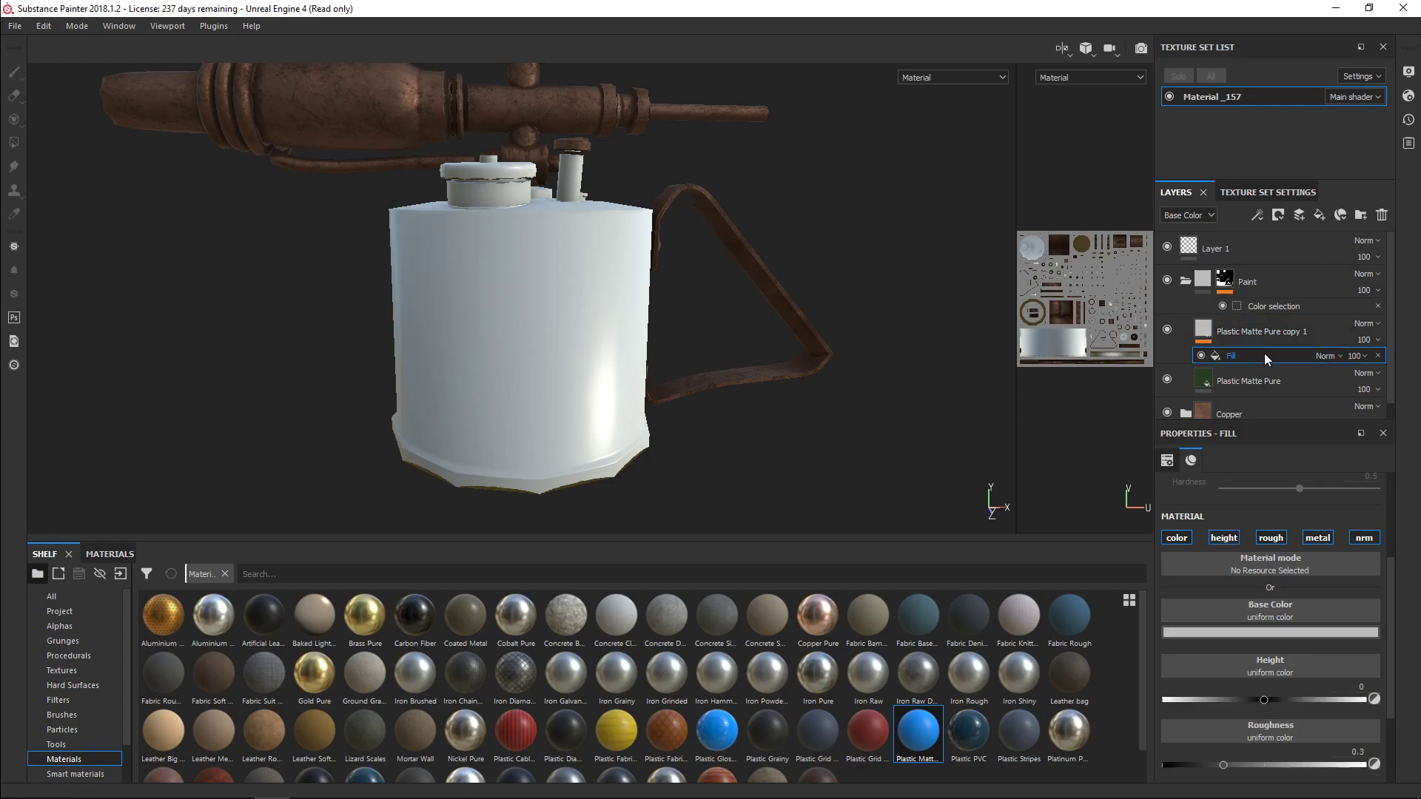
pyautogui.click(1378, 356)
# - Add a white mask to the Plastic Matte Pure copy 1 layer
pyautogui.click(1279, 215)
pyautogui.click(1310, 234)
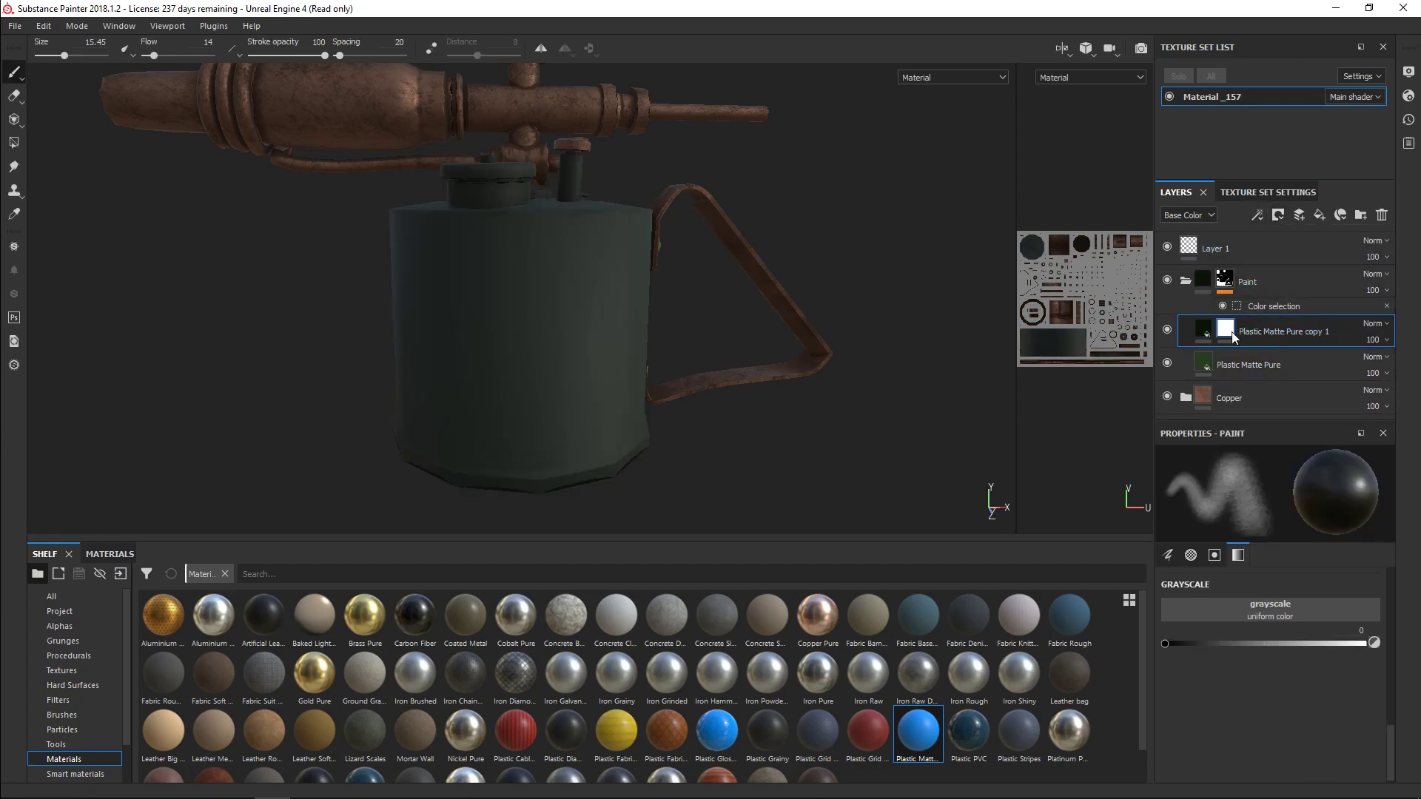
# - Add a fill effect to the Plastic Matte Pure copy 1 mask and try grayscale values of 0, 1 and 0.4982
pyautogui.click(1256, 215)
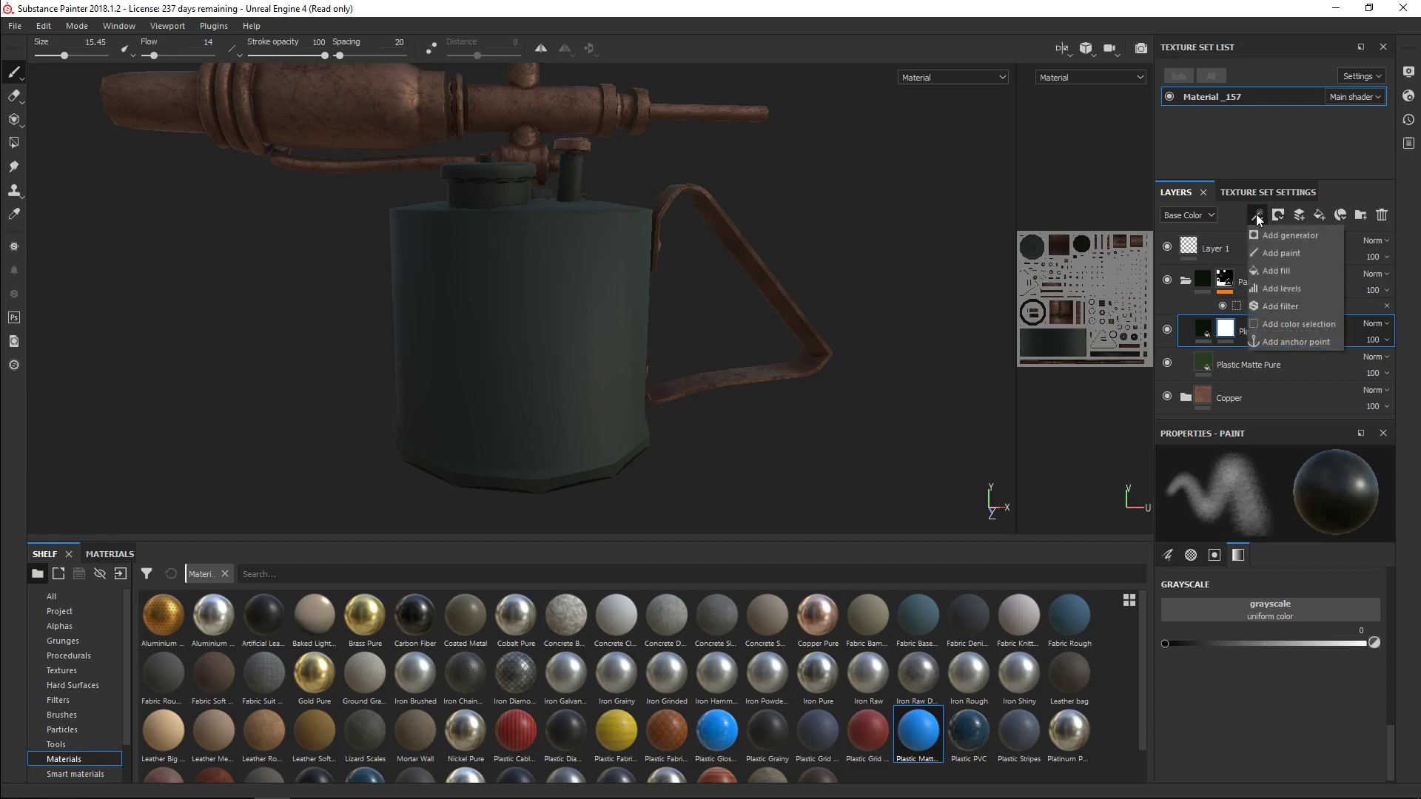
pyautogui.click(1273, 268)
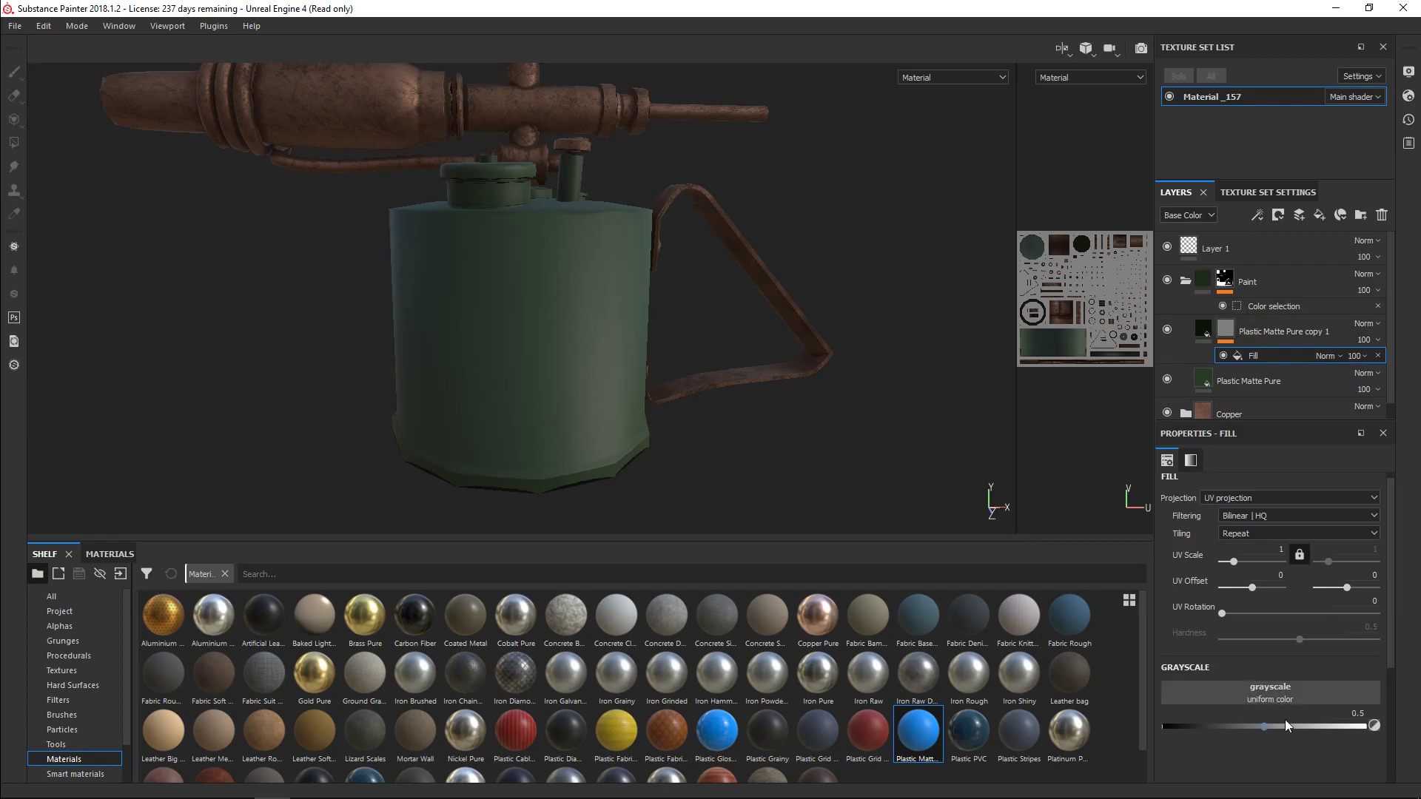
pyautogui.moveTo(1263, 727)
pyautogui.mouseDown()
pyautogui.moveTo(1302, 729)
pyautogui.moveTo(1130, 728)
pyautogui.mouseUp()
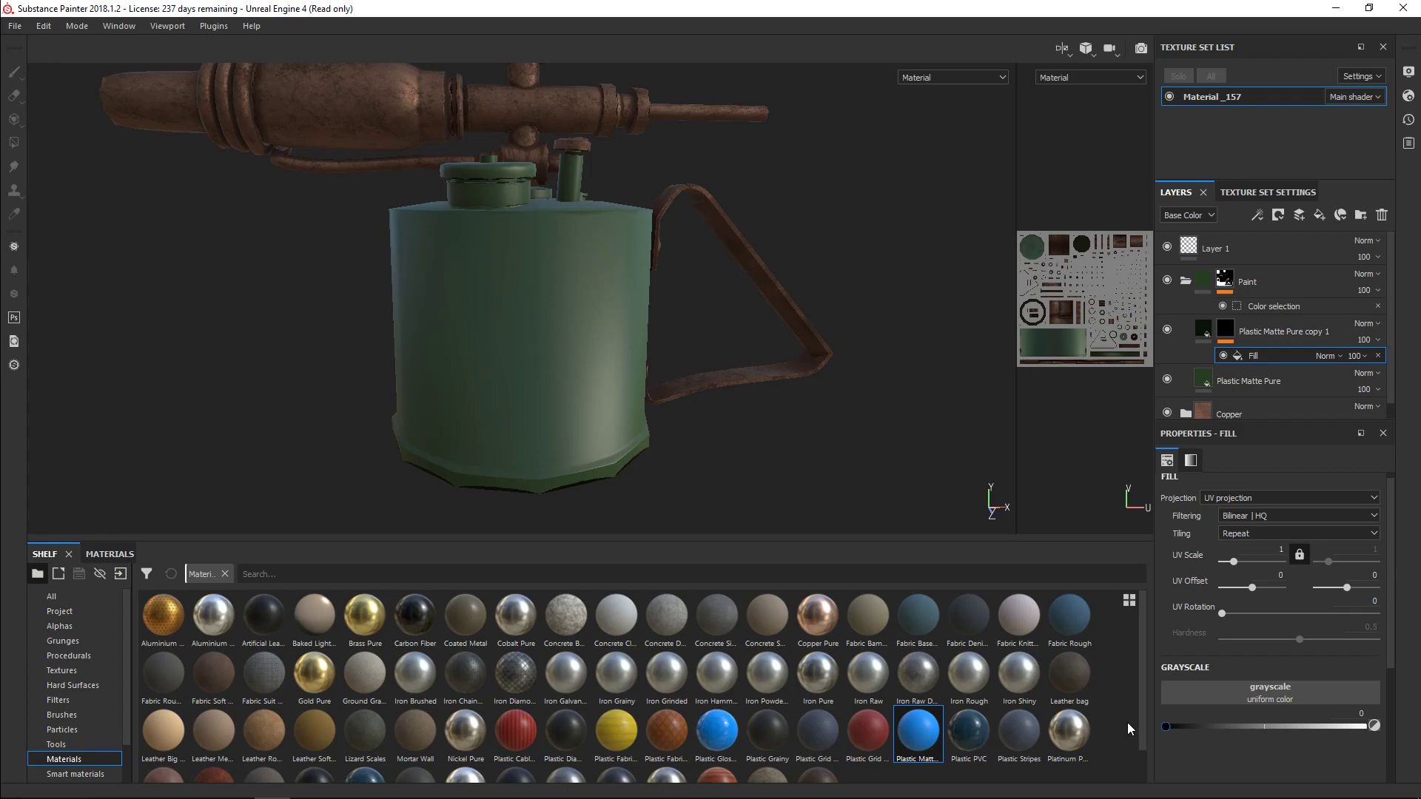
pyautogui.moveTo(1128, 728); pyautogui.dragTo(1418, 727)
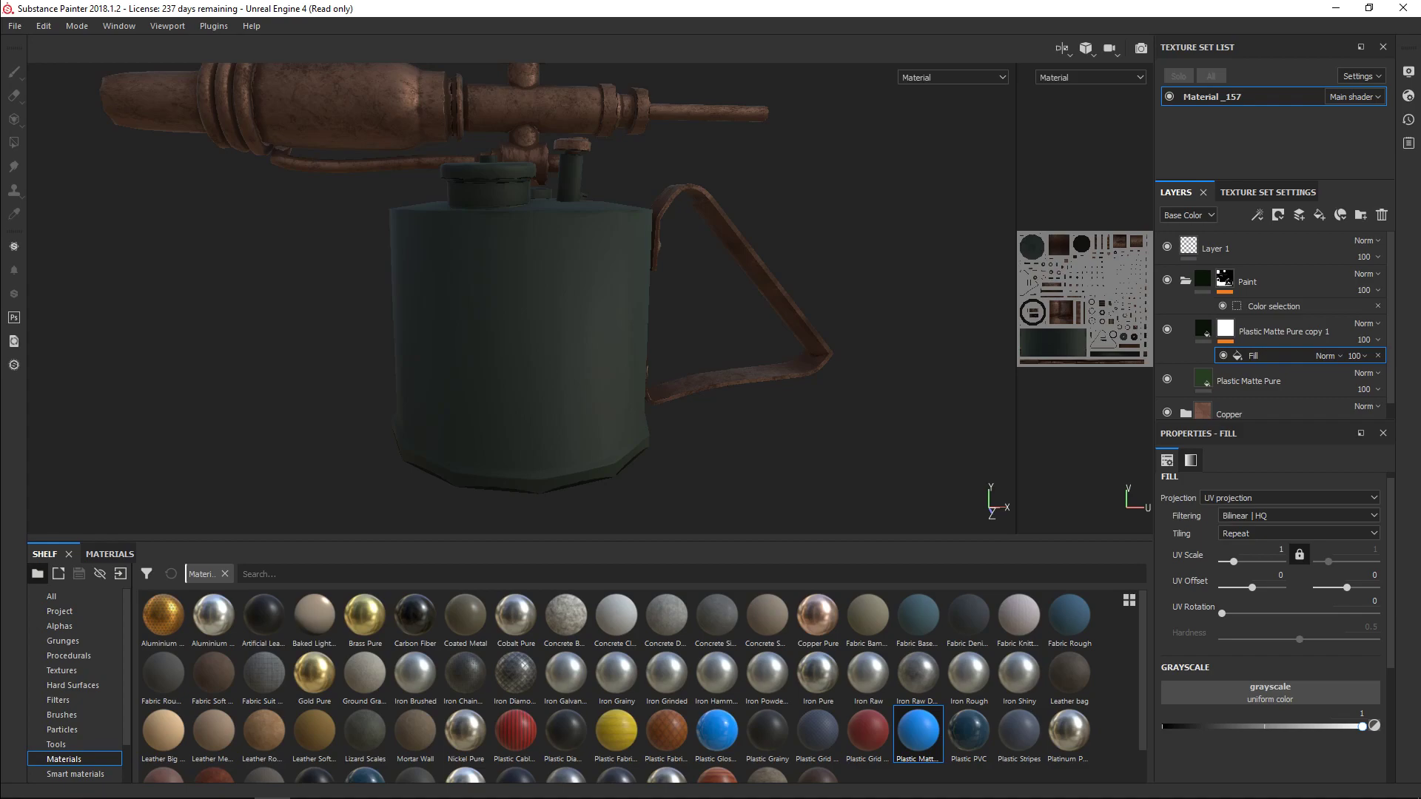
pyautogui.moveTo(1362, 727)
pyautogui.mouseDown()
pyautogui.moveTo(1326, 778)
pyautogui.moveTo(1264, 771)
pyautogui.mouseUp()
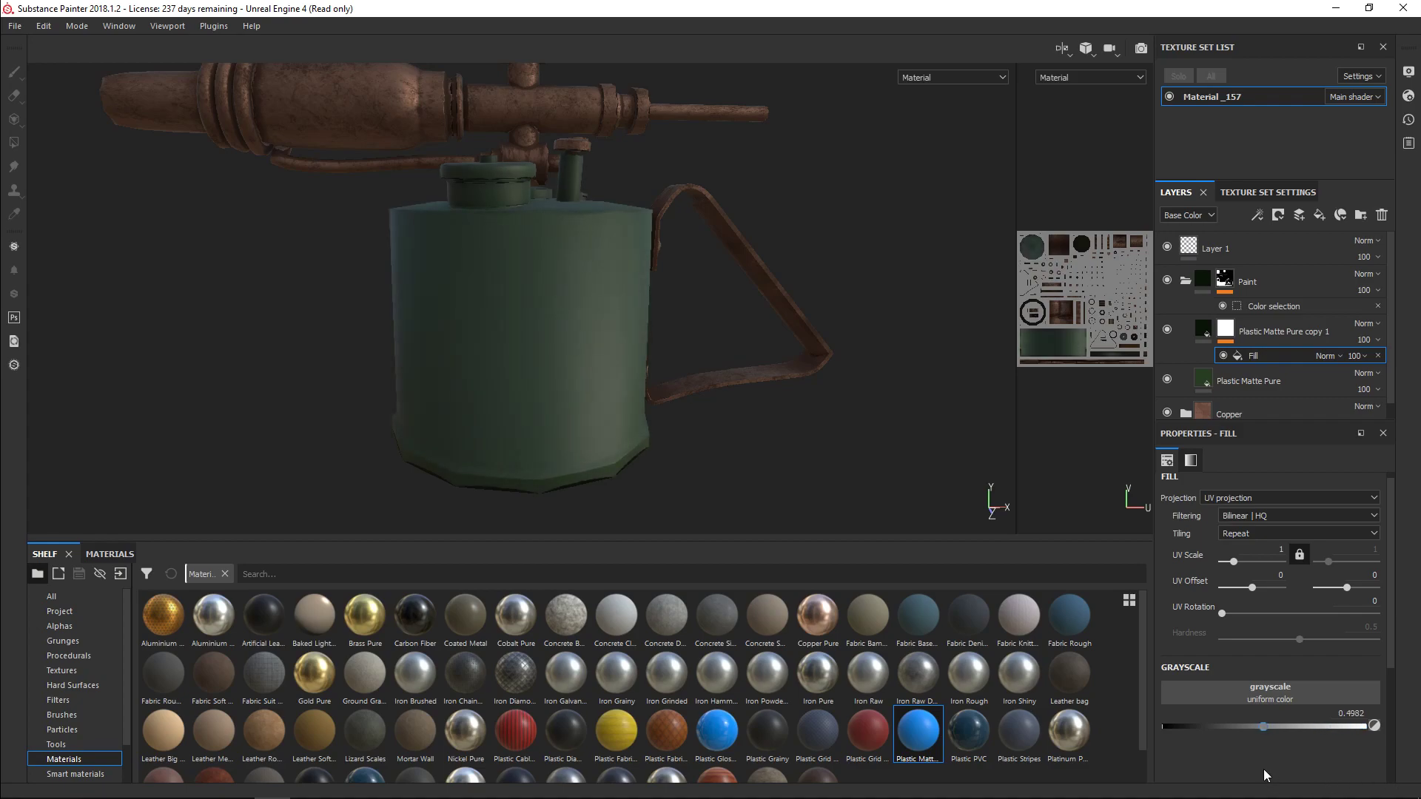
# - Assign the BnW Spots 3 texture to the mask fill's grayscale
pyautogui.click(1286, 692)
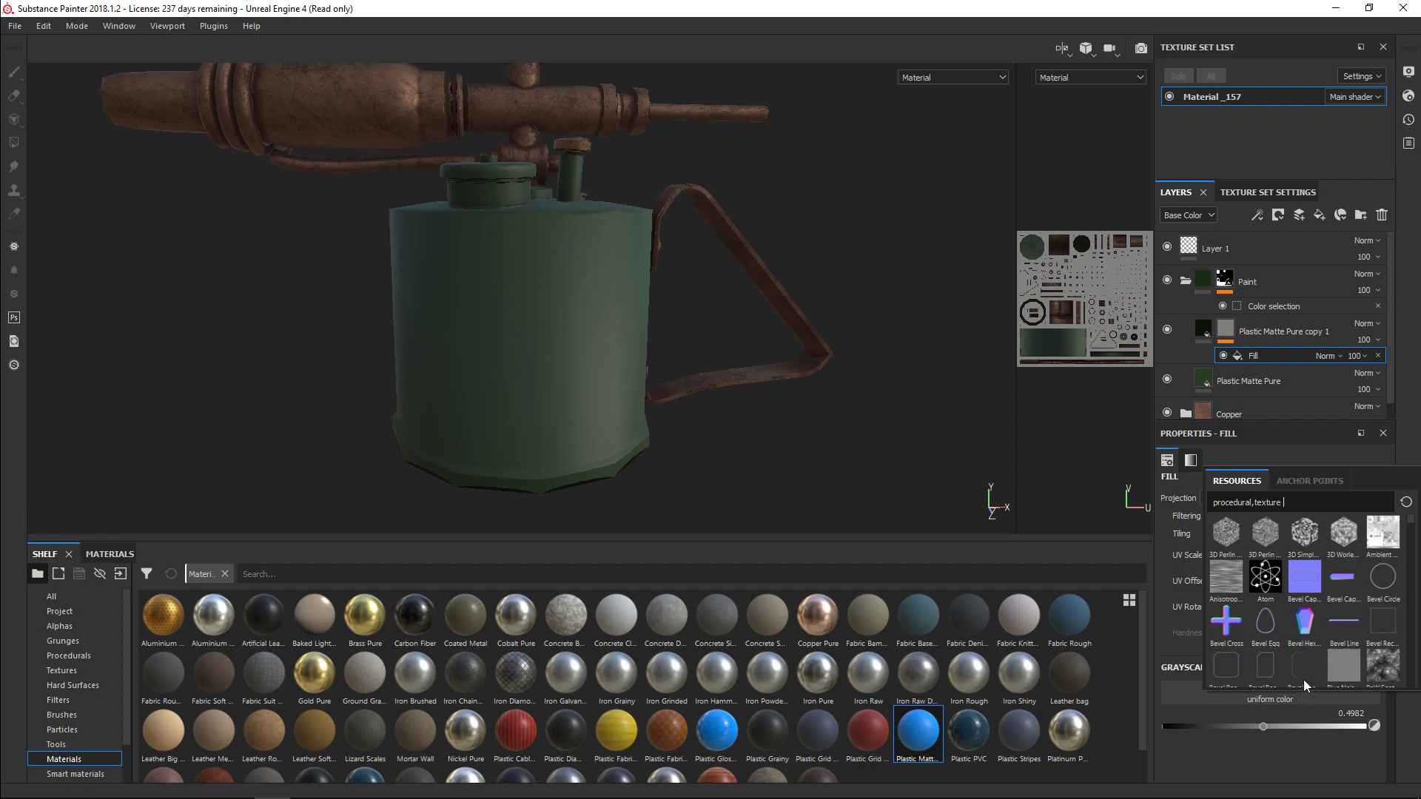
pyautogui.scroll(-3, 1360, 624)
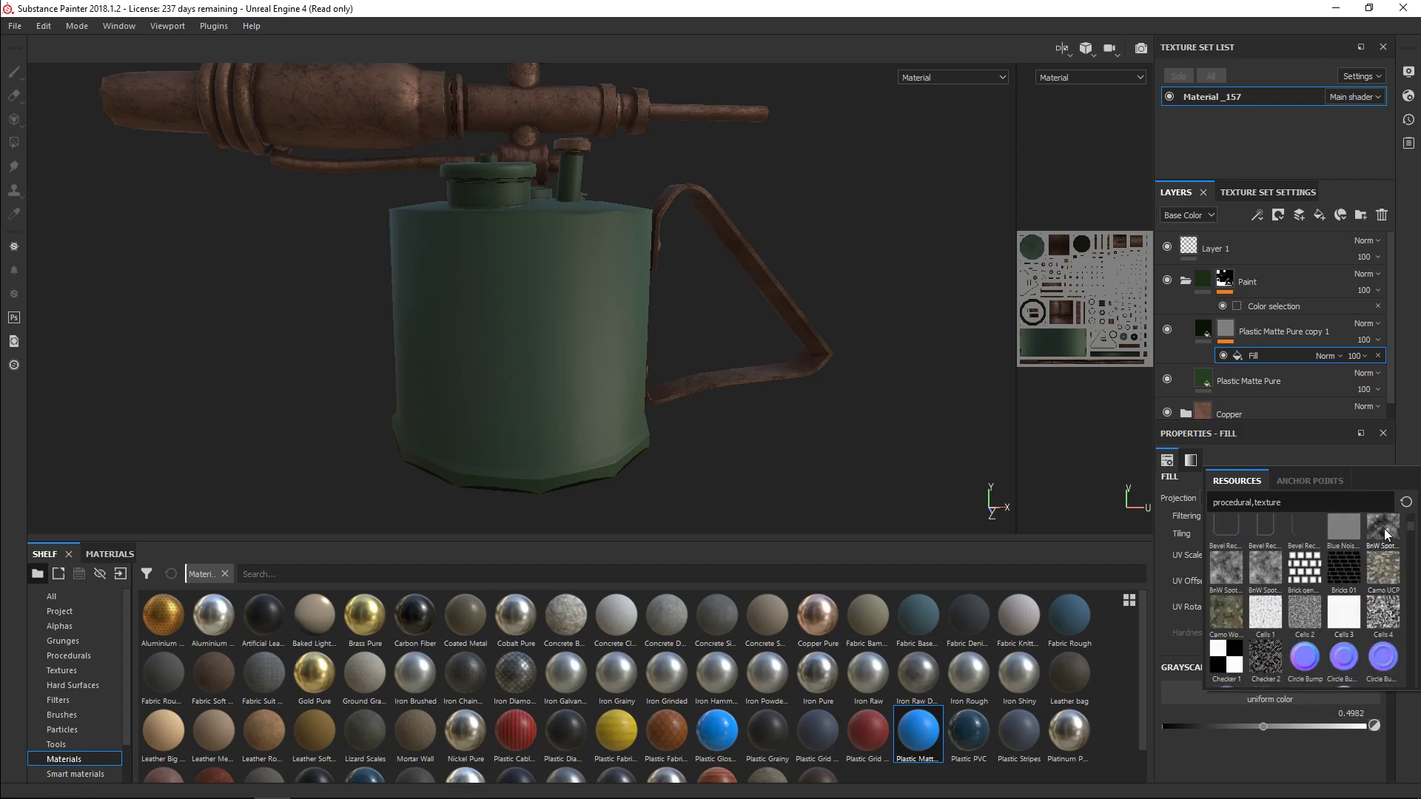
pyautogui.moveTo(1386, 535)
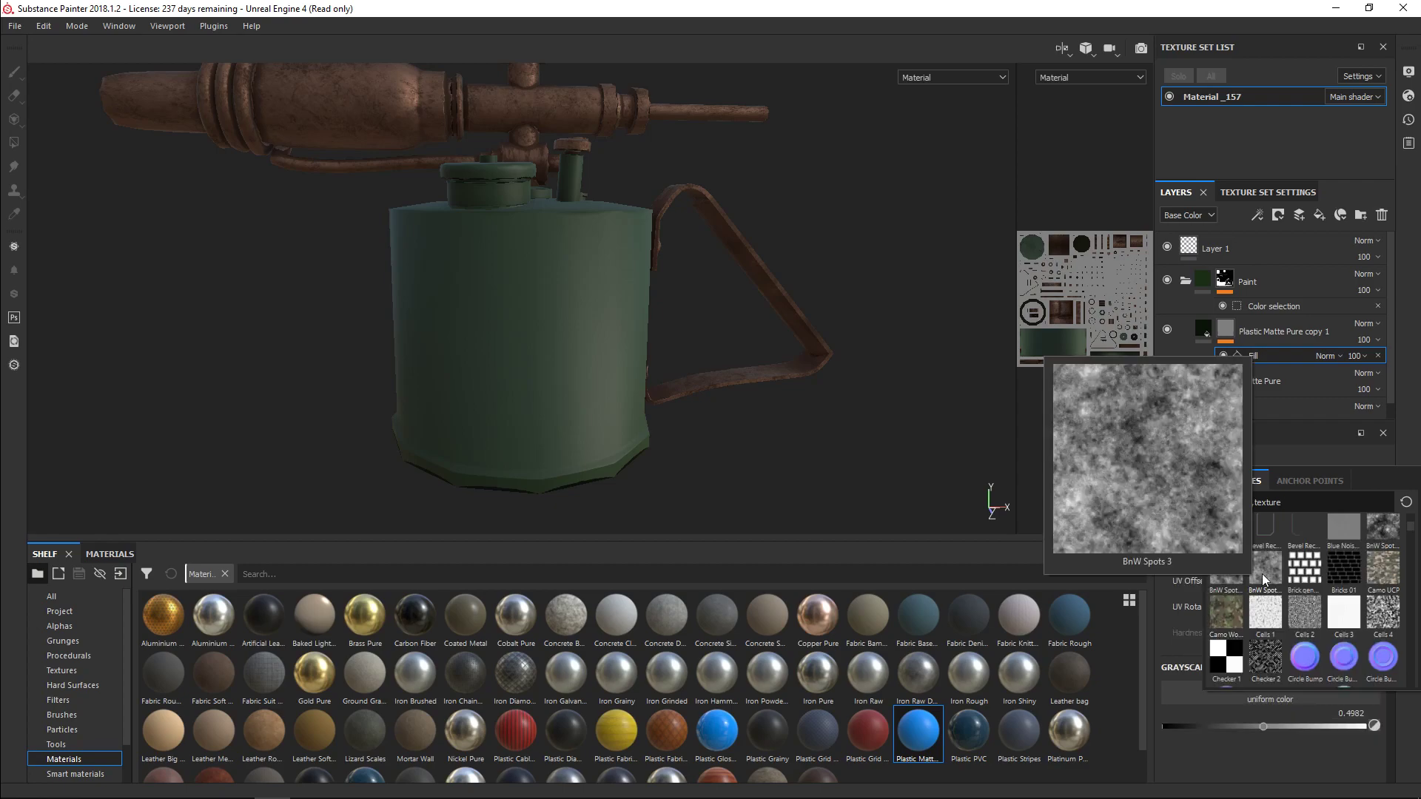
pyautogui.click(1265, 567)
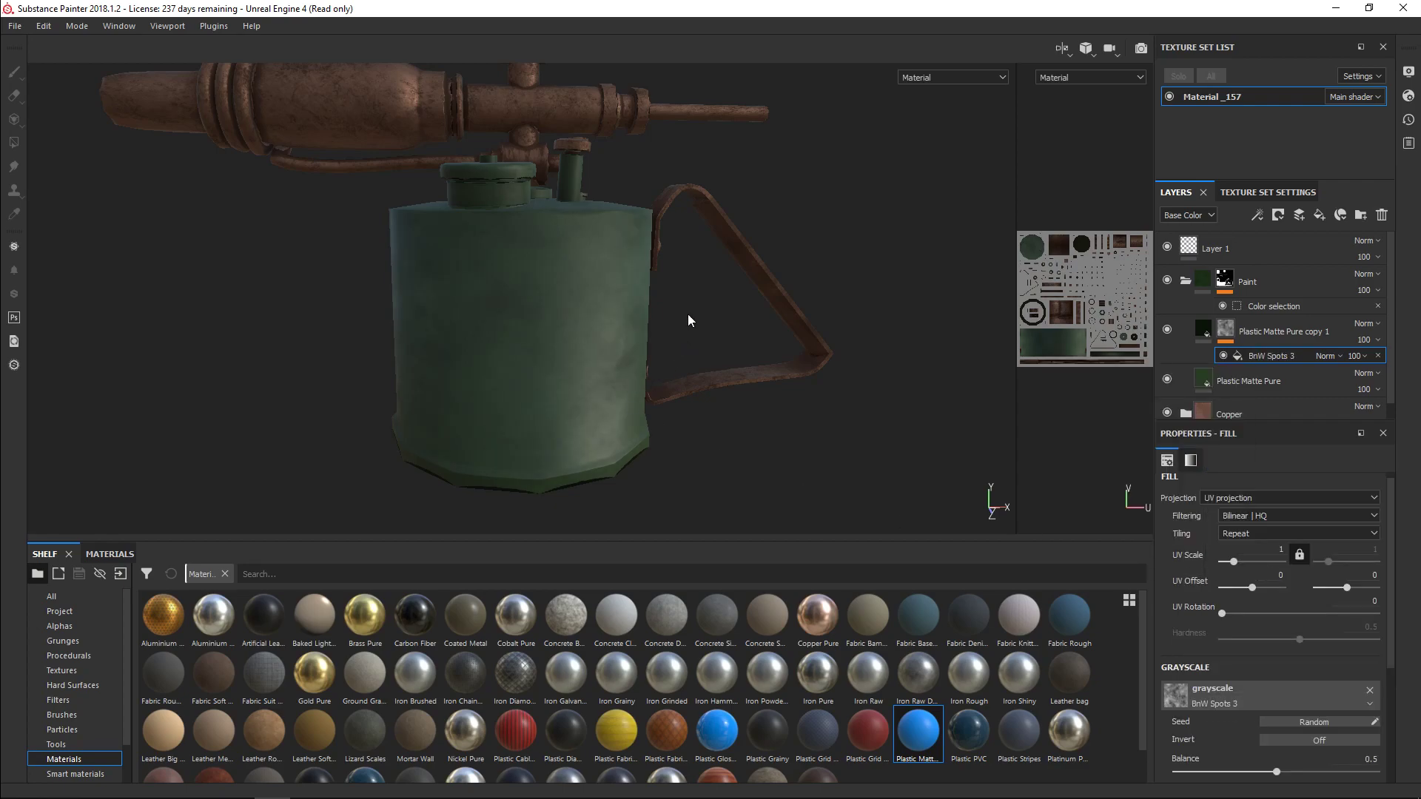
pyautogui.keyDown('alt'); pyautogui.moveTo(690, 327); pyautogui.dragTo(598, 288); pyautogui.keyUp('alt')
pyautogui.scroll(3, 664, 306)
pyautogui.keyDown('alt'); pyautogui.moveTo(576, 365); pyautogui.dragTo(800, 339, button='middle'); pyautogui.keyUp('alt')
pyautogui.keyDown('alt'); pyautogui.moveTo(799, 339); pyautogui.dragTo(797, 374); pyautogui.keyUp('alt')
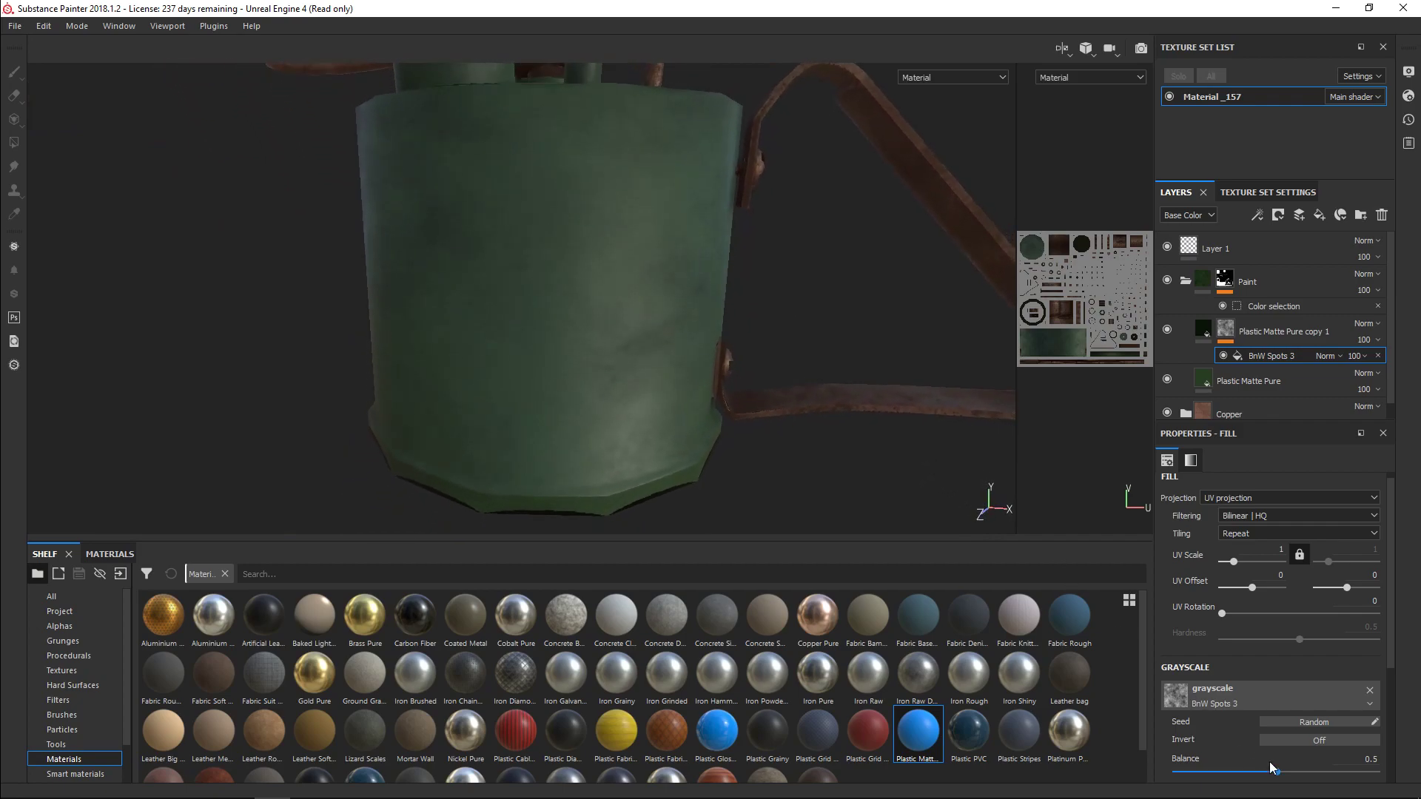
# - Set the BnW Spots 3 balance to 0.68
pyautogui.moveTo(1278, 774); pyautogui.dragTo(1312, 772)
pyautogui.scroll(-3, 837, 402)
pyautogui.keyDown('alt'); pyautogui.moveTo(837, 403); pyautogui.dragTo(793, 341); pyautogui.keyUp('alt')
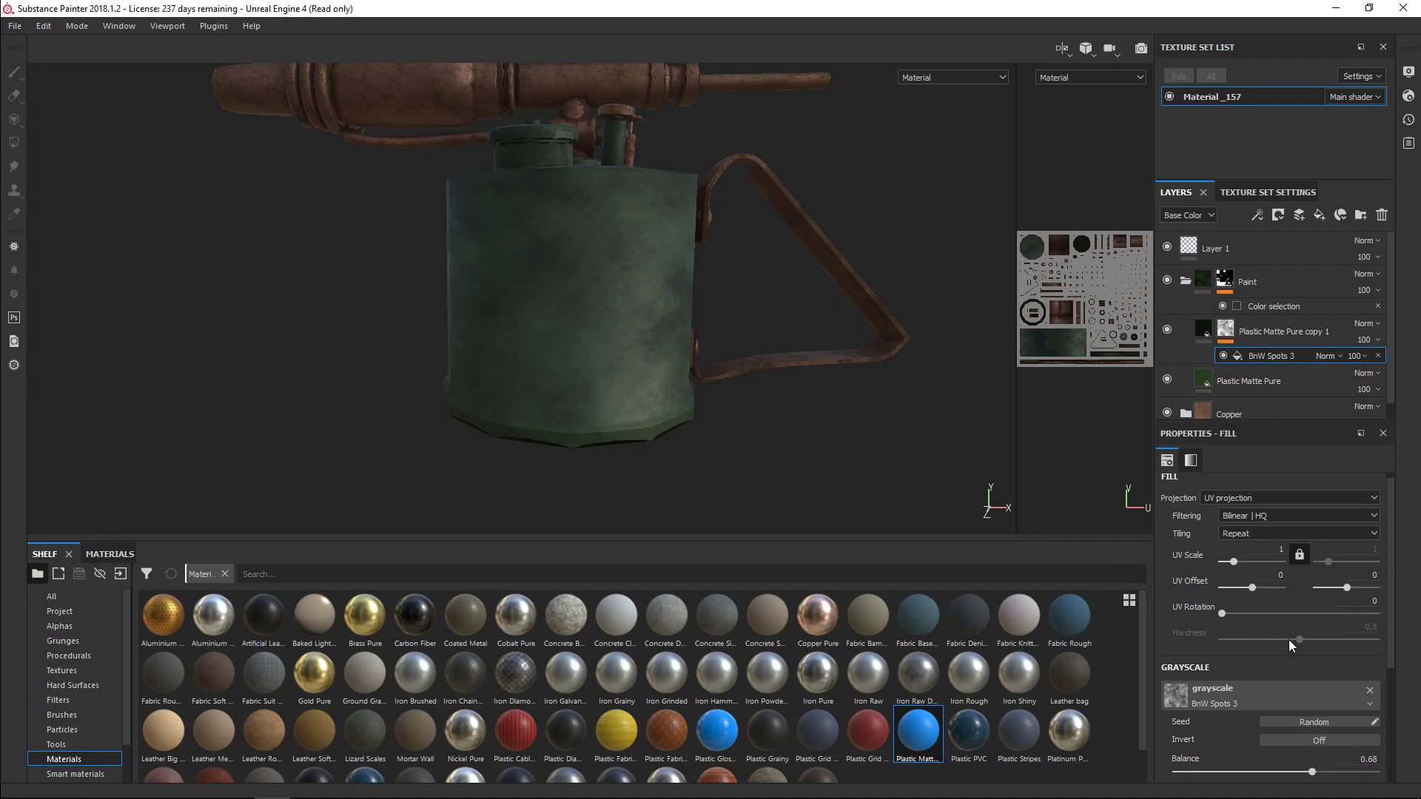
# - Replace the mask fill's grayscale texture with Grunge Concrete Old
pyautogui.click(1254, 701)
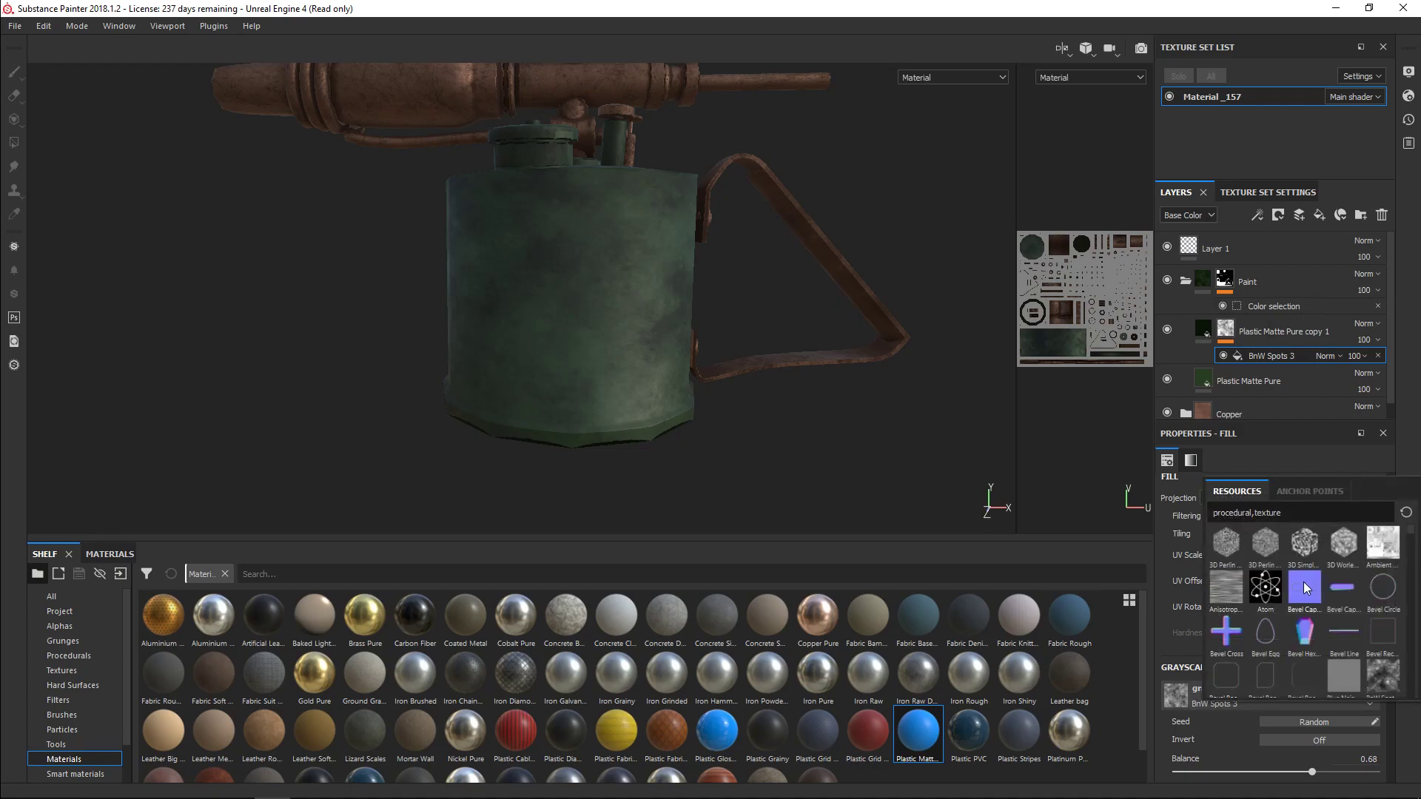
pyautogui.scroll(-5, 1302, 584)
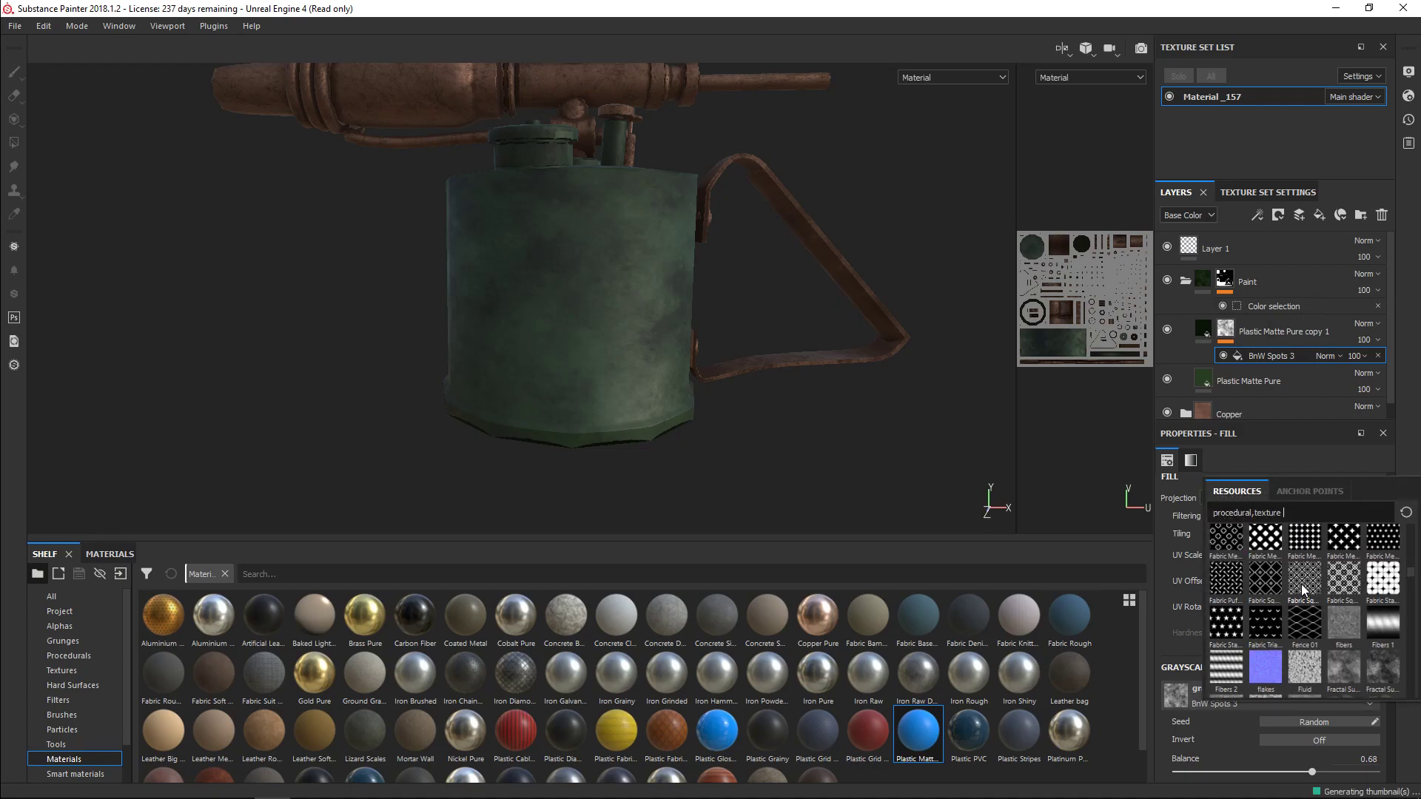
pyautogui.scroll(-3, 1302, 589)
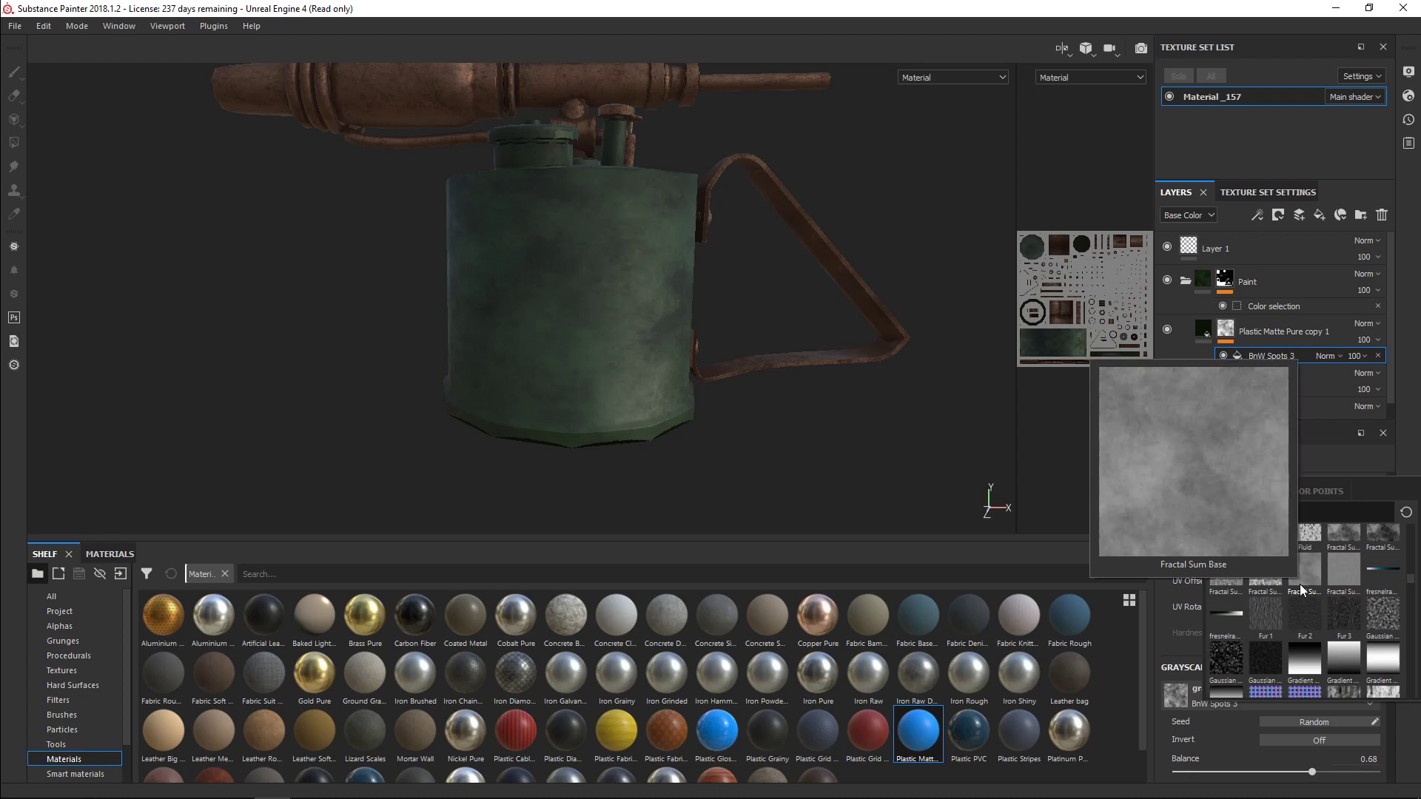
pyautogui.scroll(-3, 1302, 590)
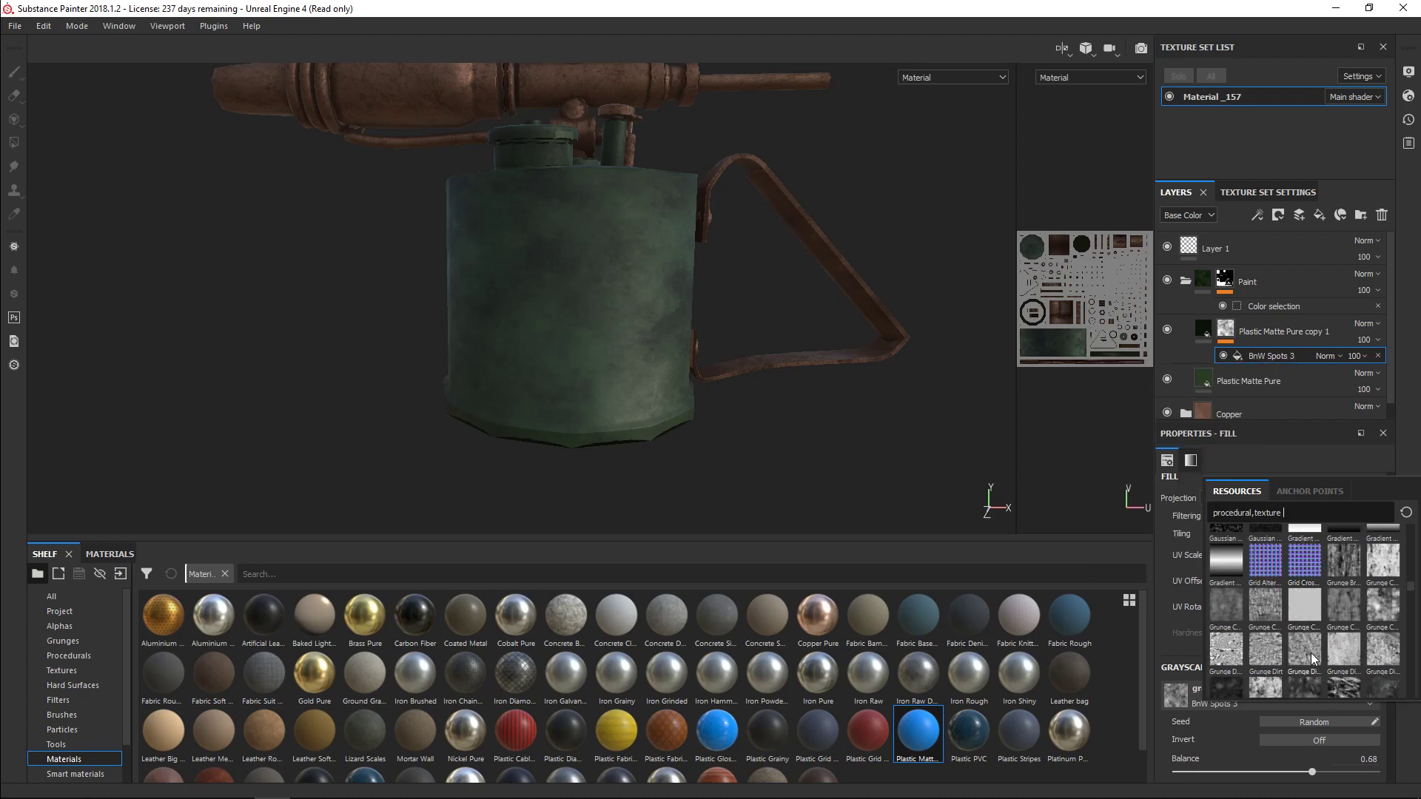
pyautogui.moveTo(1312, 659)
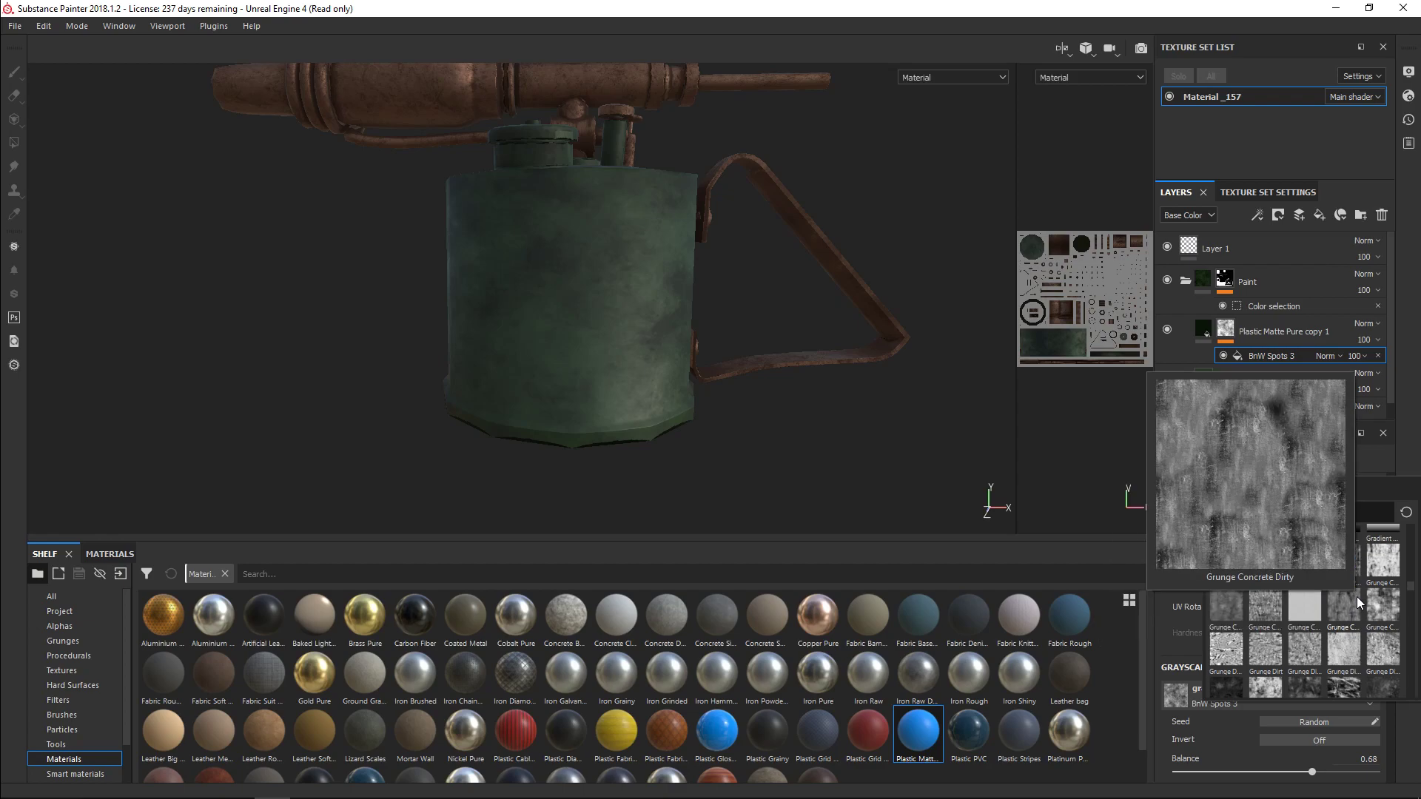
pyautogui.moveTo(1385, 605)
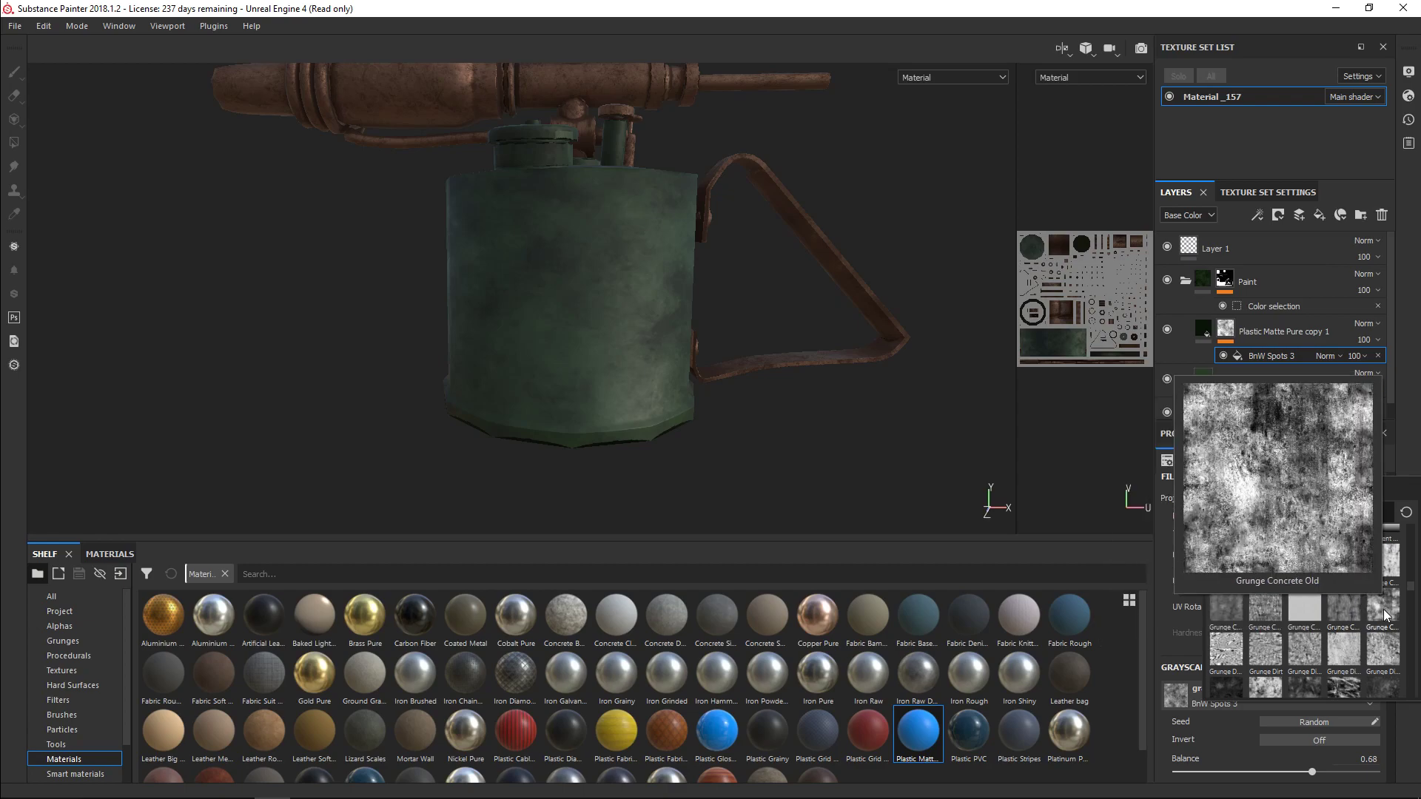
pyautogui.click(1386, 613)
# - Examine the grunge-masked green paint on the tank from several angles and distances
pyautogui.moveTo(759, 317)
pyautogui.keyDown('alt'); pyautogui.mouseDown()
pyautogui.moveTo(762, 402)
pyautogui.moveTo(831, 365)
pyautogui.moveTo(805, 296)
pyautogui.moveTo(676, 267)
pyautogui.moveTo(358, 273)
pyautogui.moveTo(747, 232)
pyautogui.moveTo(968, 304)
pyautogui.moveTo(759, 338)
pyautogui.moveTo(824, 403)
pyautogui.moveTo(904, 403)
pyautogui.moveTo(950, 258)
pyautogui.moveTo(1152, 297)
pyautogui.moveTo(755, 308)
pyautogui.moveTo(745, 347)
pyautogui.moveTo(733, 308)
pyautogui.moveTo(721, 333)
pyautogui.mouseUp(); pyautogui.keyUp('alt')
pyautogui.scroll(2, 724, 340)
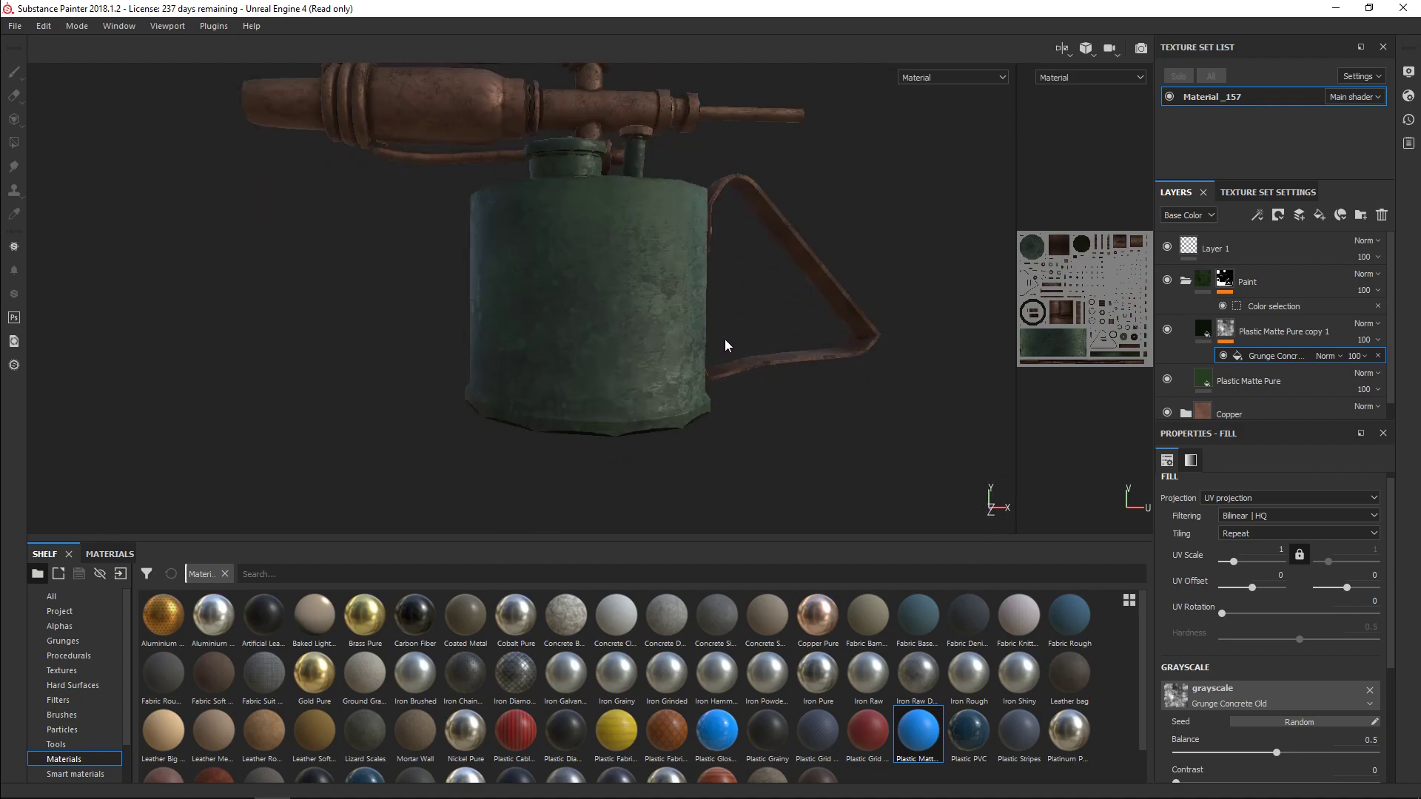
pyautogui.scroll(3, 726, 344)
pyautogui.scroll(-3, 824, 343)
pyautogui.moveTo(863, 345)
pyautogui.keyDown('alt'); pyautogui.mouseDown()
pyautogui.moveTo(844, 428)
pyautogui.moveTo(866, 355)
pyautogui.moveTo(666, 344)
pyautogui.moveTo(860, 340)
pyautogui.mouseUp(); pyautogui.keyUp('alt')
pyautogui.keyDown('alt'); pyautogui.moveTo(860, 340); pyautogui.dragTo(787, 349, button='middle'); pyautogui.keyUp('alt')
pyautogui.keyDown('alt'); pyautogui.moveTo(787, 349); pyautogui.dragTo(812, 363); pyautogui.keyUp('alt')
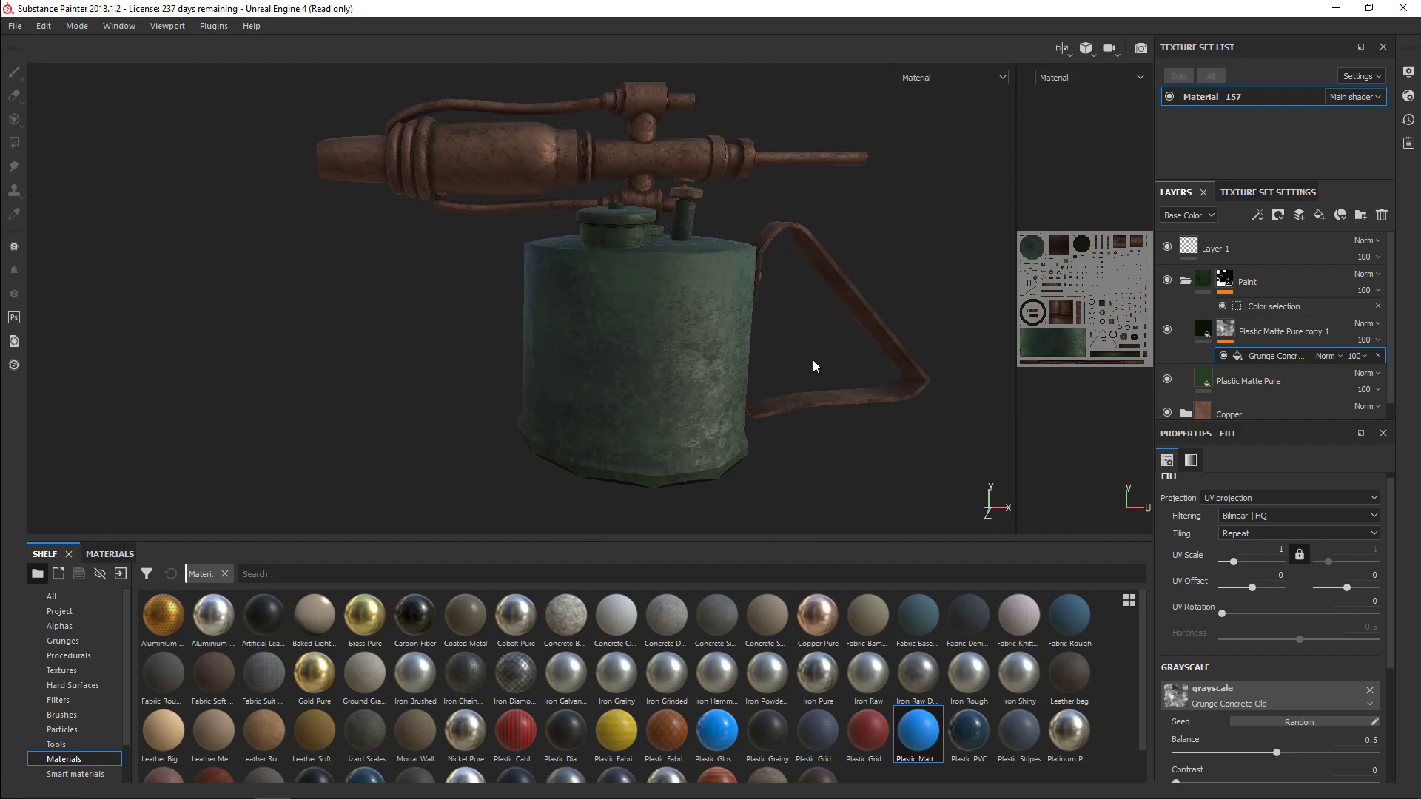
pyautogui.scroll(-1, 813, 359)
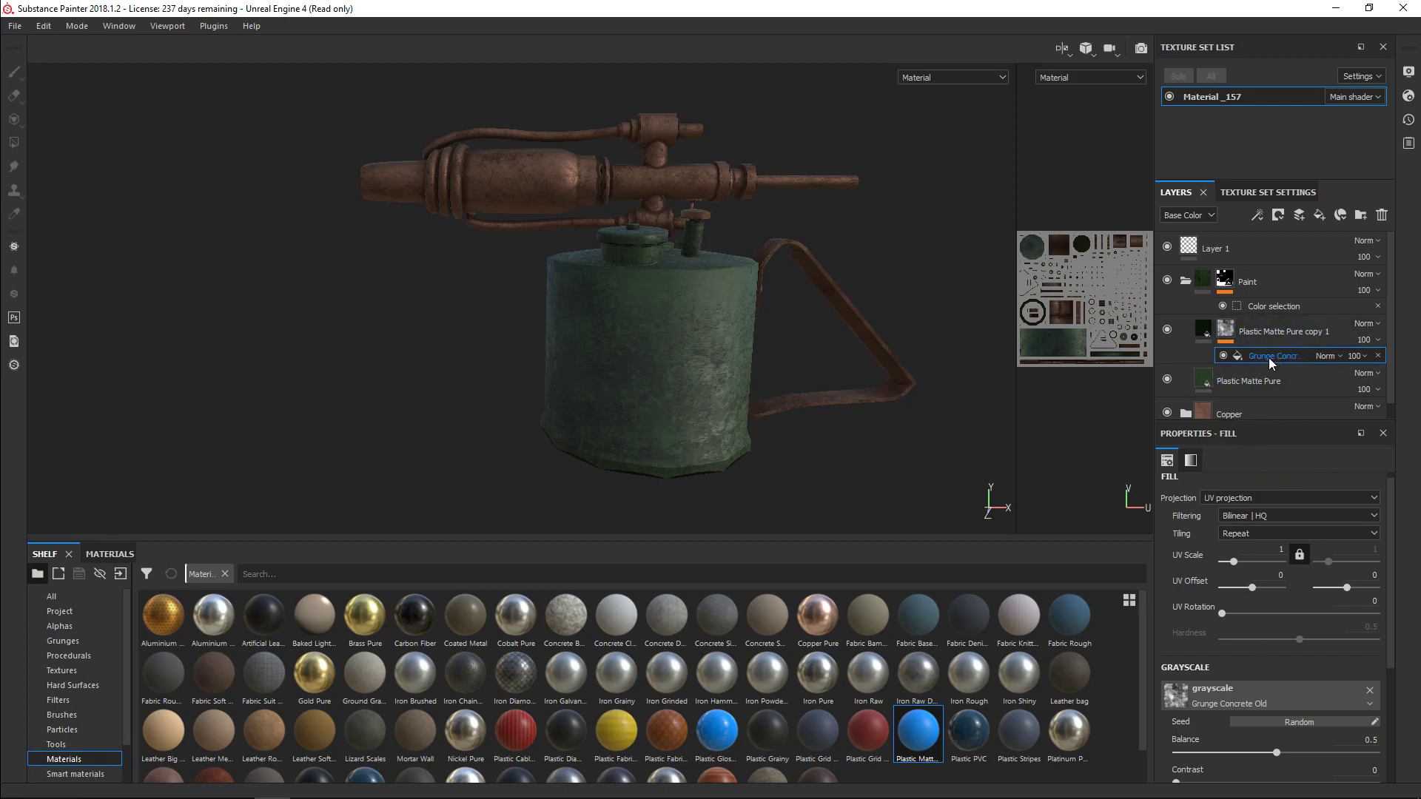
# - Set the Grunge Concrete Old balance to 0.47 and its contrast to 0.93, and check the pattern on the tank
pyautogui.scroll(-3, 1399, 659)
pyautogui.scroll(-1, 1404, 681)
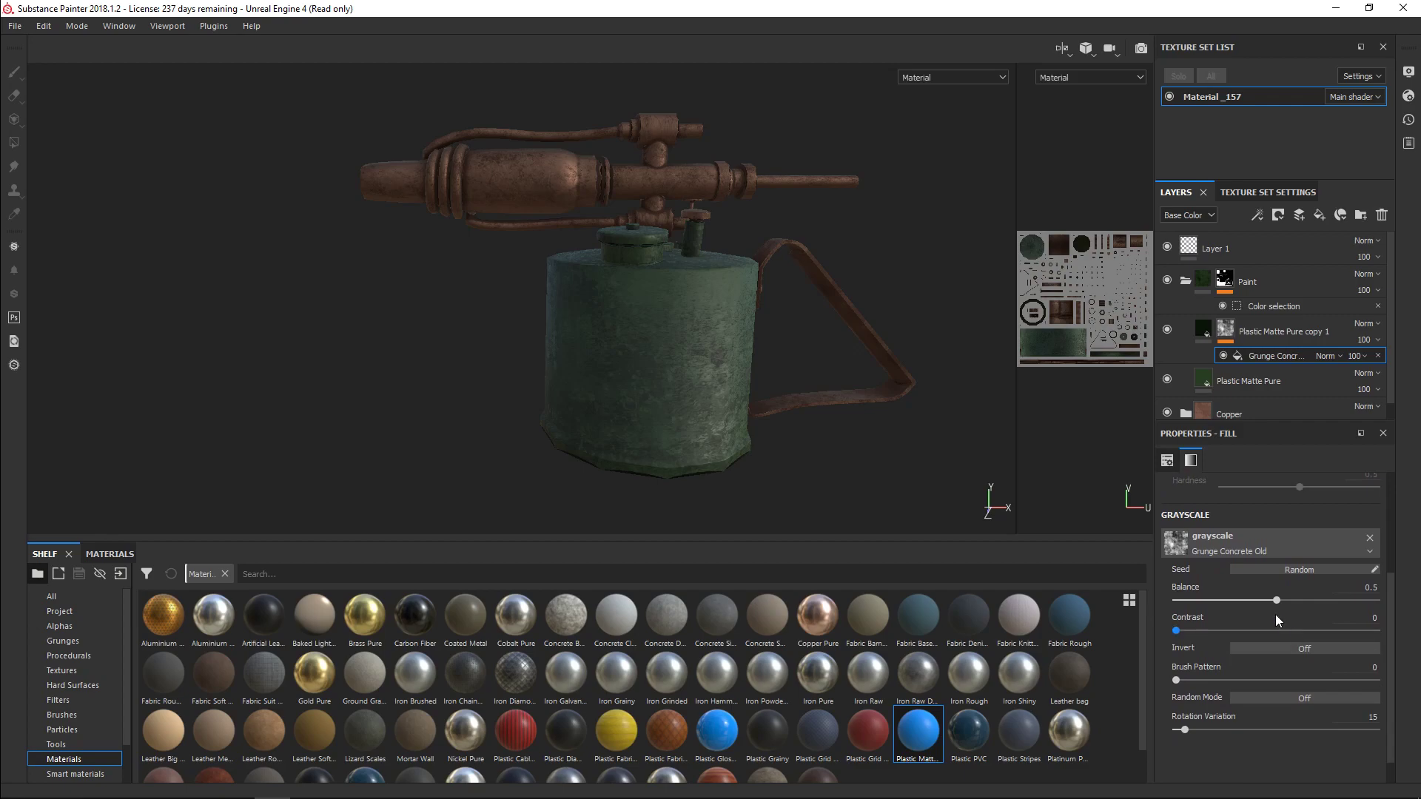
pyautogui.moveTo(1277, 601)
pyautogui.mouseDown()
pyautogui.moveTo(1295, 601)
pyautogui.moveTo(1253, 600)
pyautogui.mouseUp()
pyautogui.moveTo(1176, 631)
pyautogui.mouseDown()
pyautogui.moveTo(1266, 630)
pyautogui.moveTo(1176, 630)
pyautogui.mouseUp()
pyautogui.moveTo(1253, 601)
pyautogui.mouseDown()
pyautogui.moveTo(1373, 601)
pyautogui.moveTo(1268, 599)
pyautogui.mouseUp()
pyautogui.moveTo(1179, 630); pyautogui.dragTo(1380, 642)
pyautogui.scroll(-1, 665, 333)
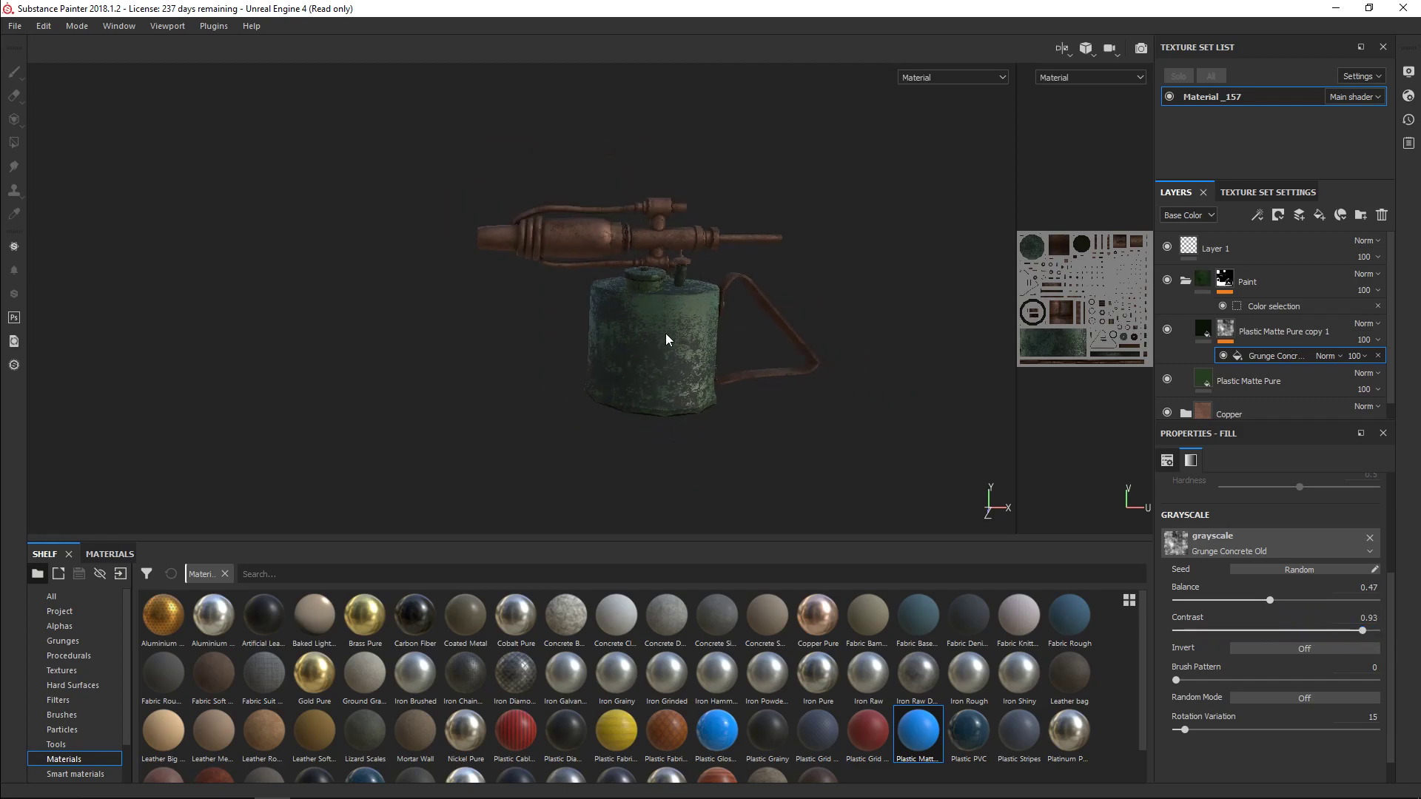
pyautogui.scroll(5, 669, 339)
pyautogui.scroll(3, 688, 346)
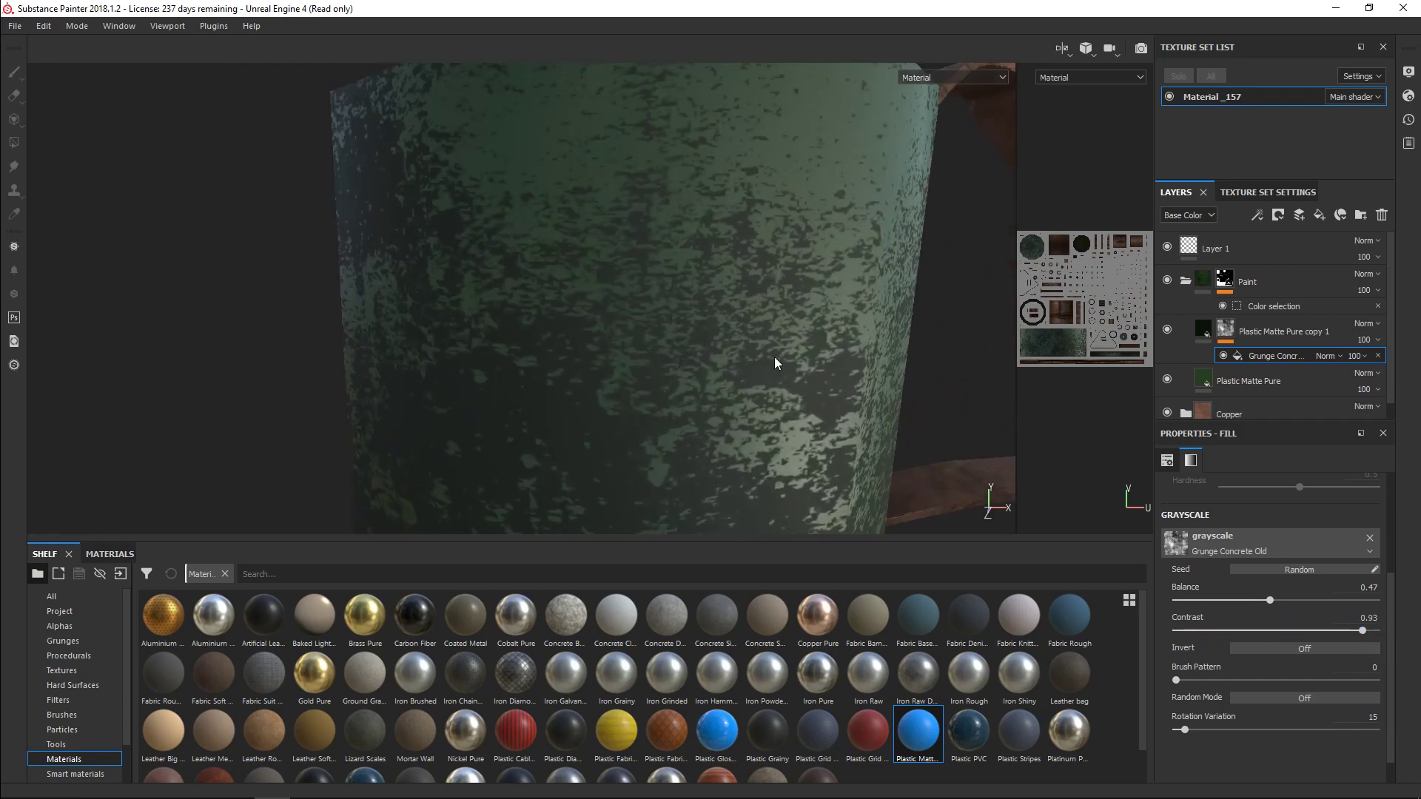
pyautogui.scroll(-6, 814, 366)
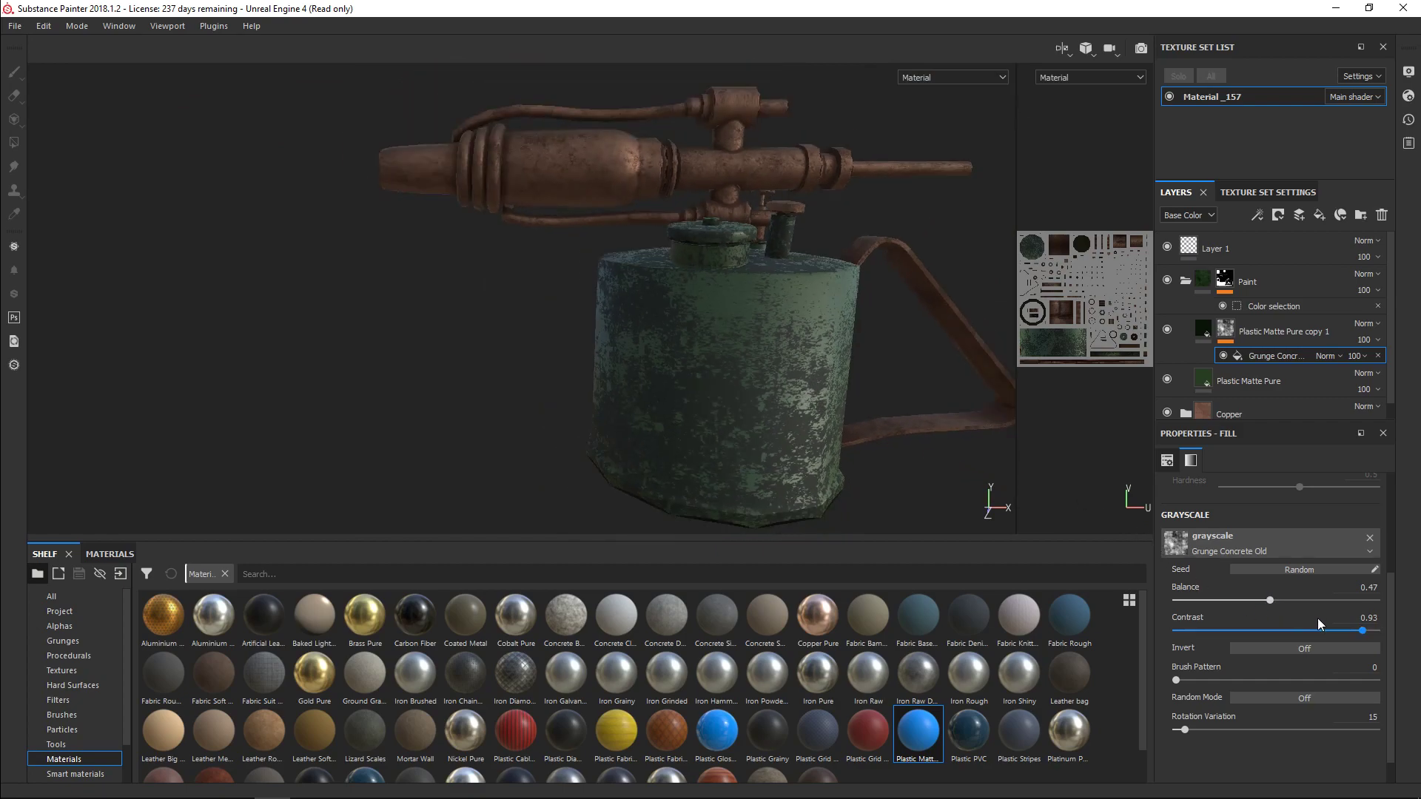
# - Set the Grunge Concrete Old contrast to 0 and inspect the softened paint variation on the tank
pyautogui.moveTo(1363, 631); pyautogui.dragTo(1156, 624)
pyautogui.scroll(-1, 925, 440)
pyautogui.keyDown('alt'); pyautogui.moveTo(906, 392); pyautogui.dragTo(846, 378); pyautogui.keyUp('alt')
pyautogui.keyDown('alt'); pyautogui.moveTo(958, 397); pyautogui.dragTo(831, 370, button='middle'); pyautogui.keyUp('alt')
pyautogui.keyDown('alt'); pyautogui.moveTo(831, 371); pyautogui.dragTo(916, 377); pyautogui.keyUp('alt')
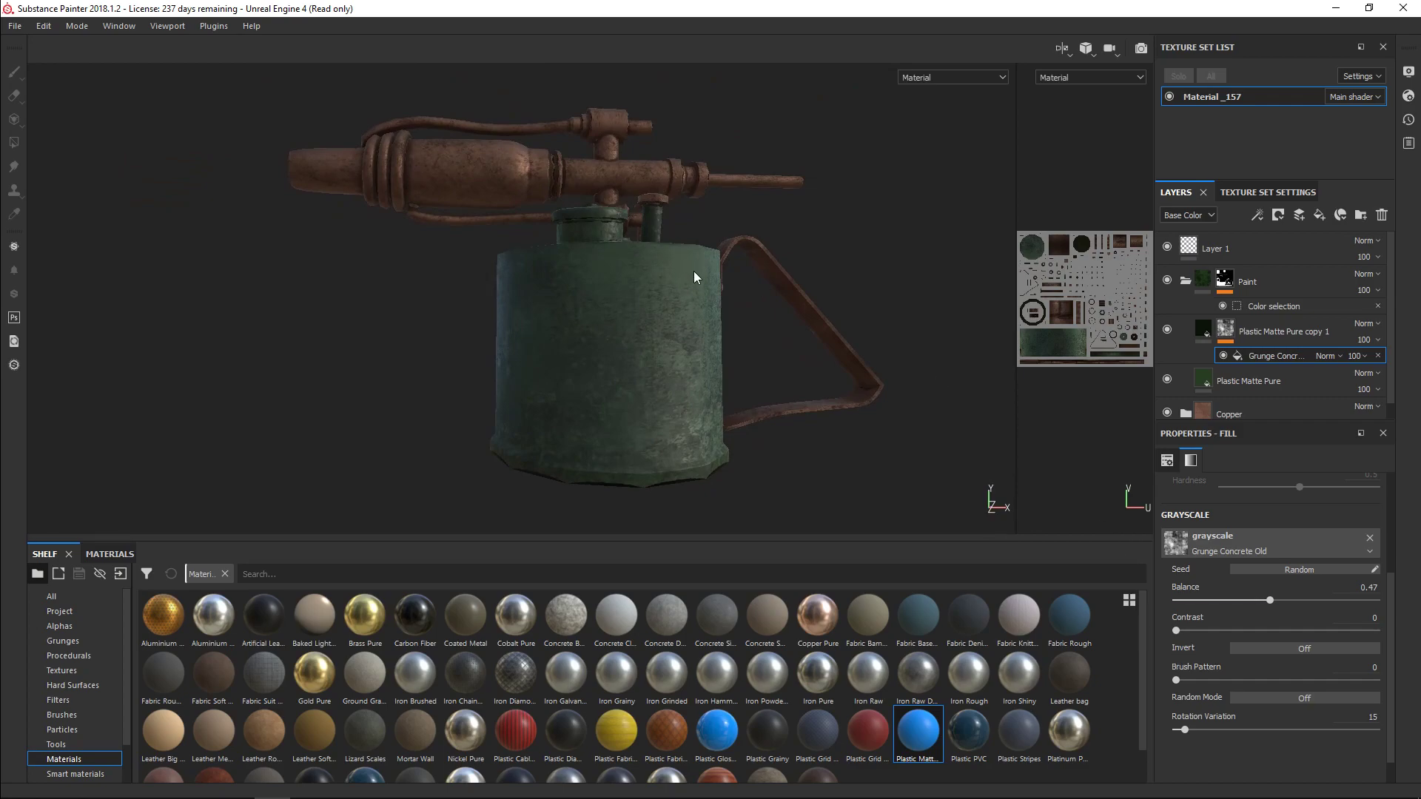
pyautogui.keyDown('alt'); pyautogui.moveTo(928, 251); pyautogui.dragTo(868, 272); pyautogui.keyUp('alt')
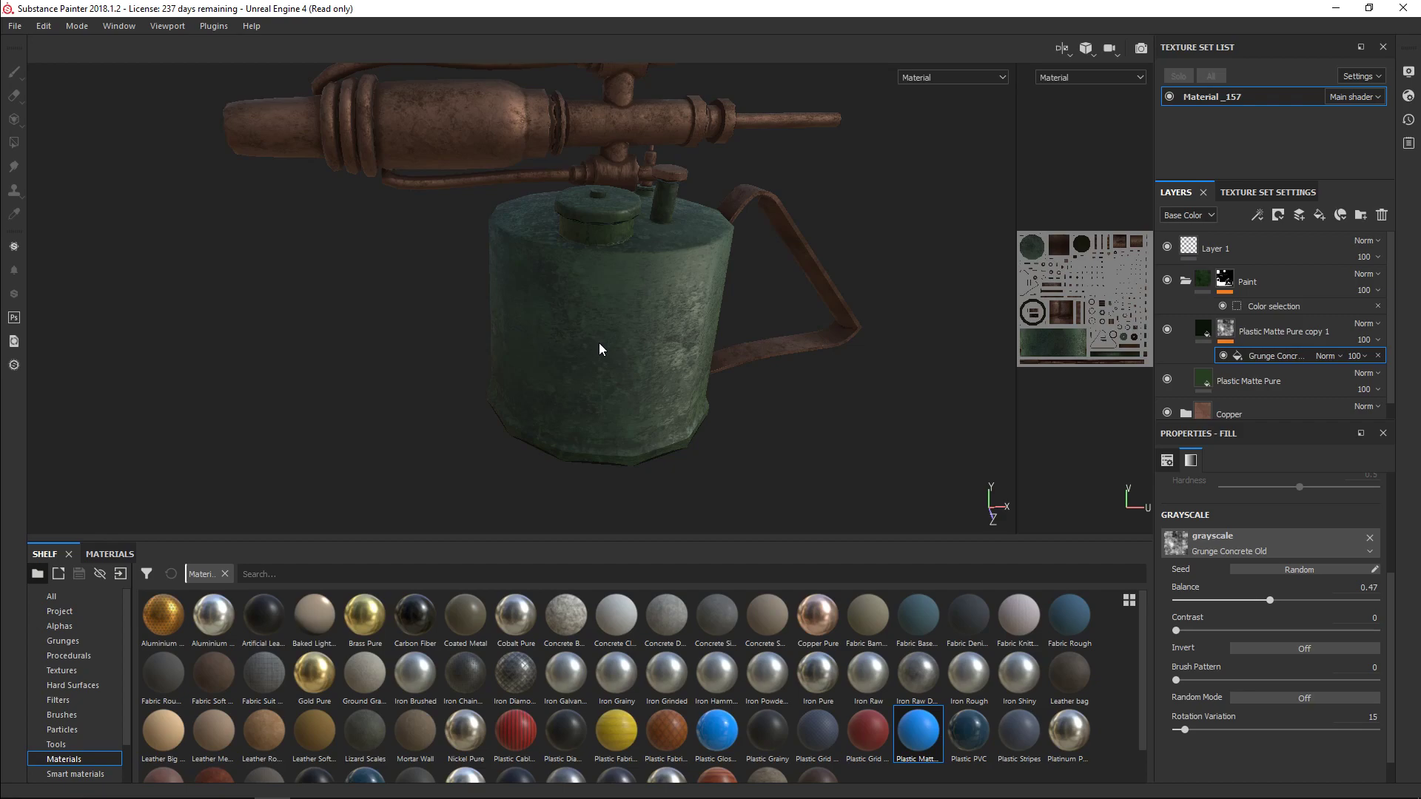
# - Add the Rust Fine material as a new layer above Plastic Matte Pure copy 1 in the Paint folder
pyautogui.click(1203, 334)
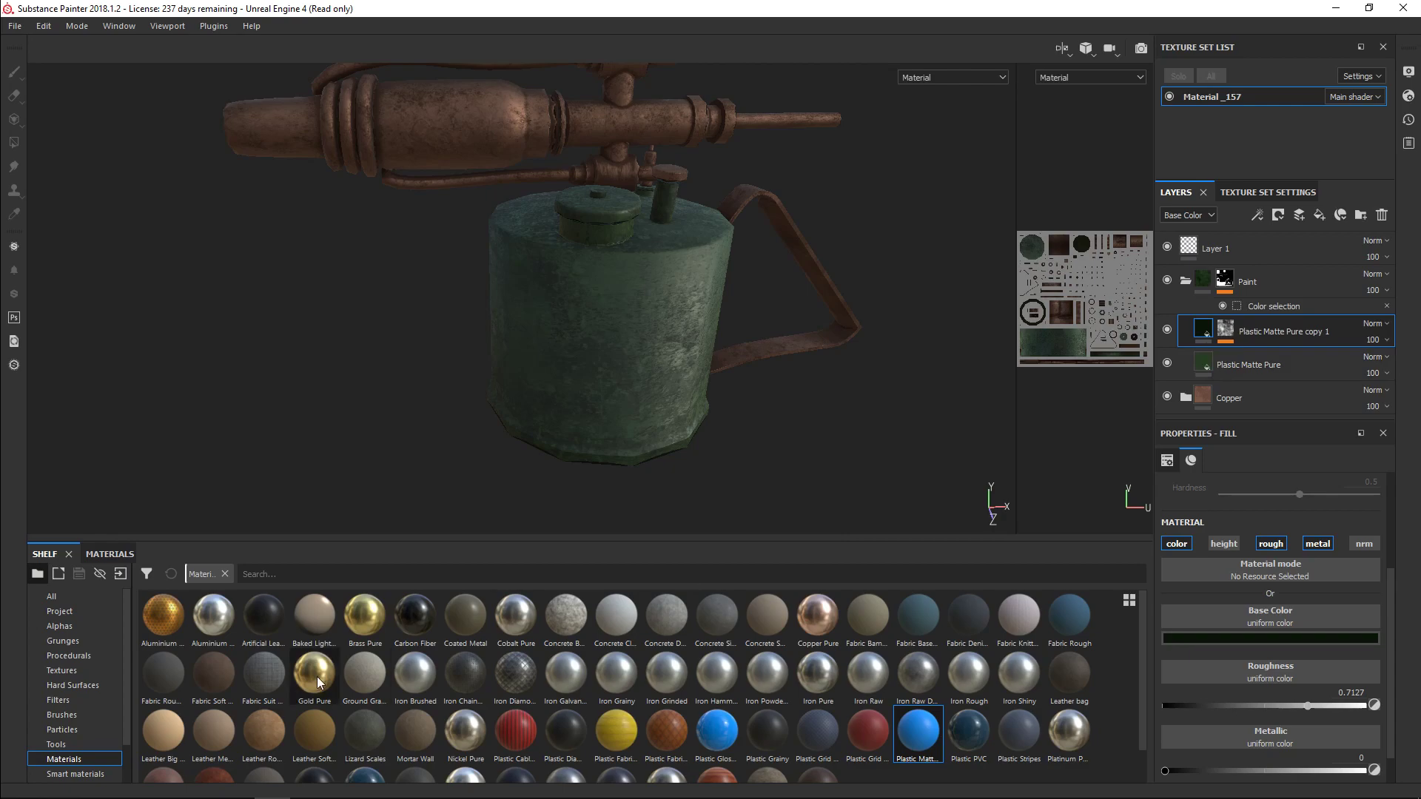
pyautogui.scroll(-1, 316, 677)
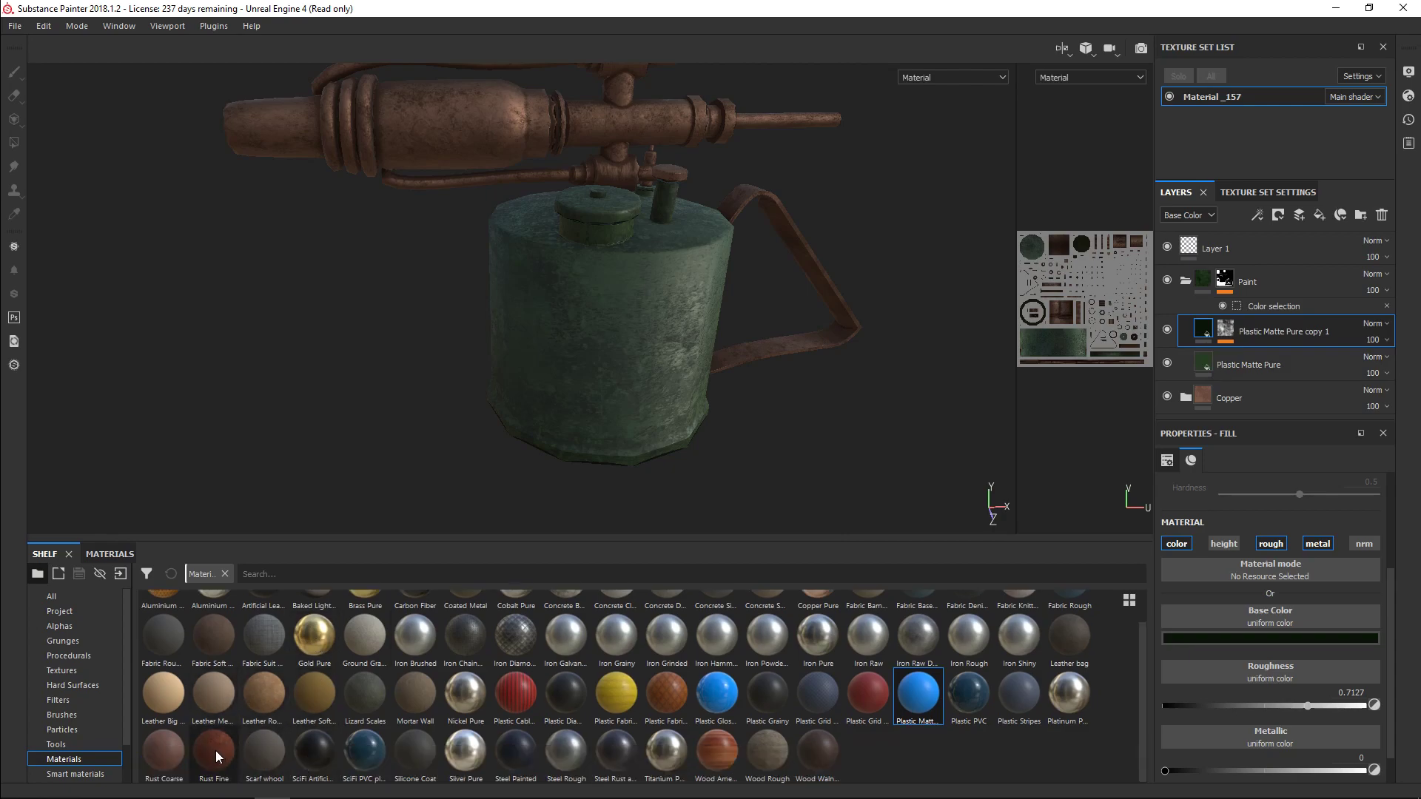
pyautogui.moveTo(215, 753); pyautogui.dragTo(1206, 323)
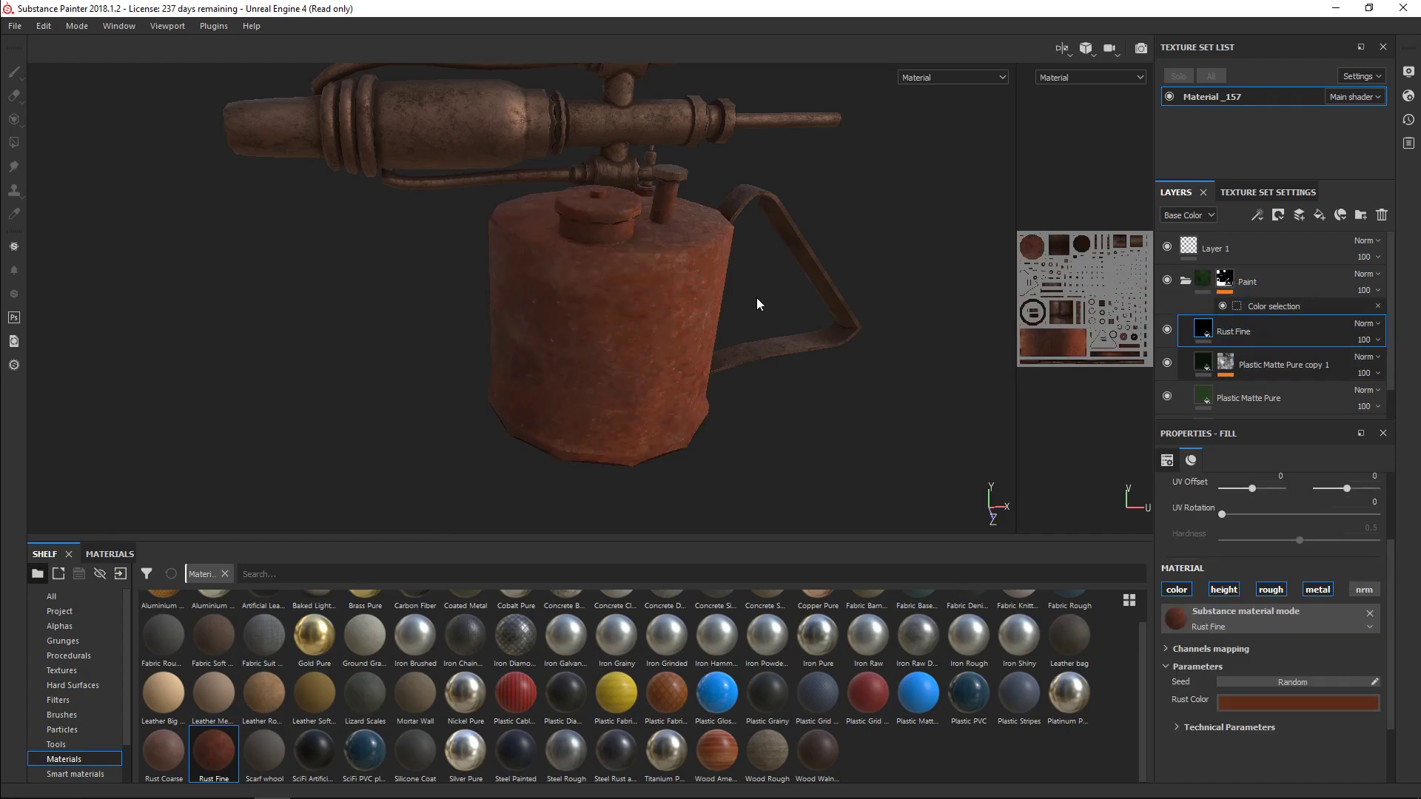
pyautogui.keyDown('alt'); pyautogui.moveTo(807, 293); pyautogui.dragTo(715, 343); pyautogui.keyUp('alt')
pyautogui.scroll(-3, 772, 306)
pyautogui.scroll(3, 772, 306)
pyautogui.scroll(-2, 726, 311)
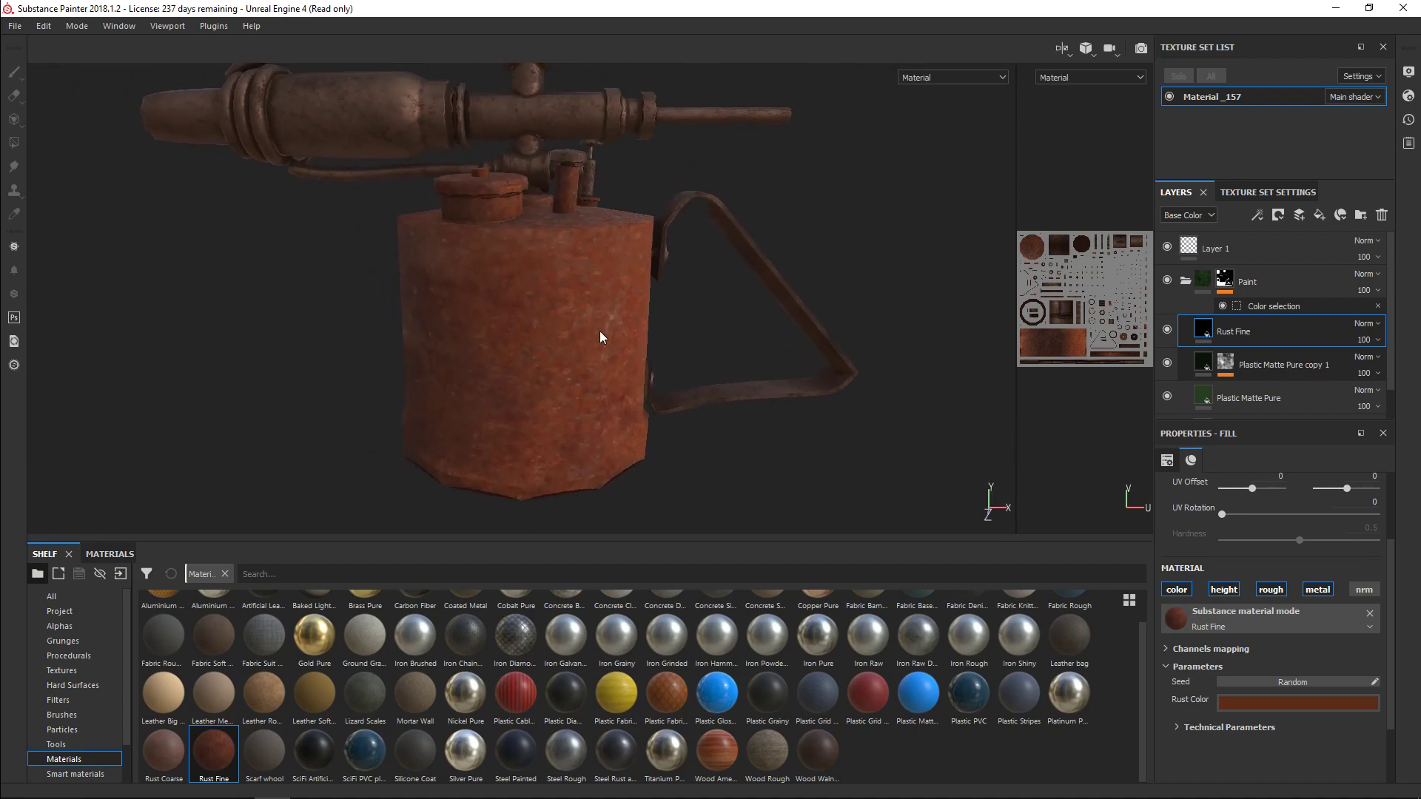
# - Set Rust Fine's rust color to a darker, less saturated brown (R 0.275, G 0.180, B 0.139)
pyautogui.click(1299, 703)
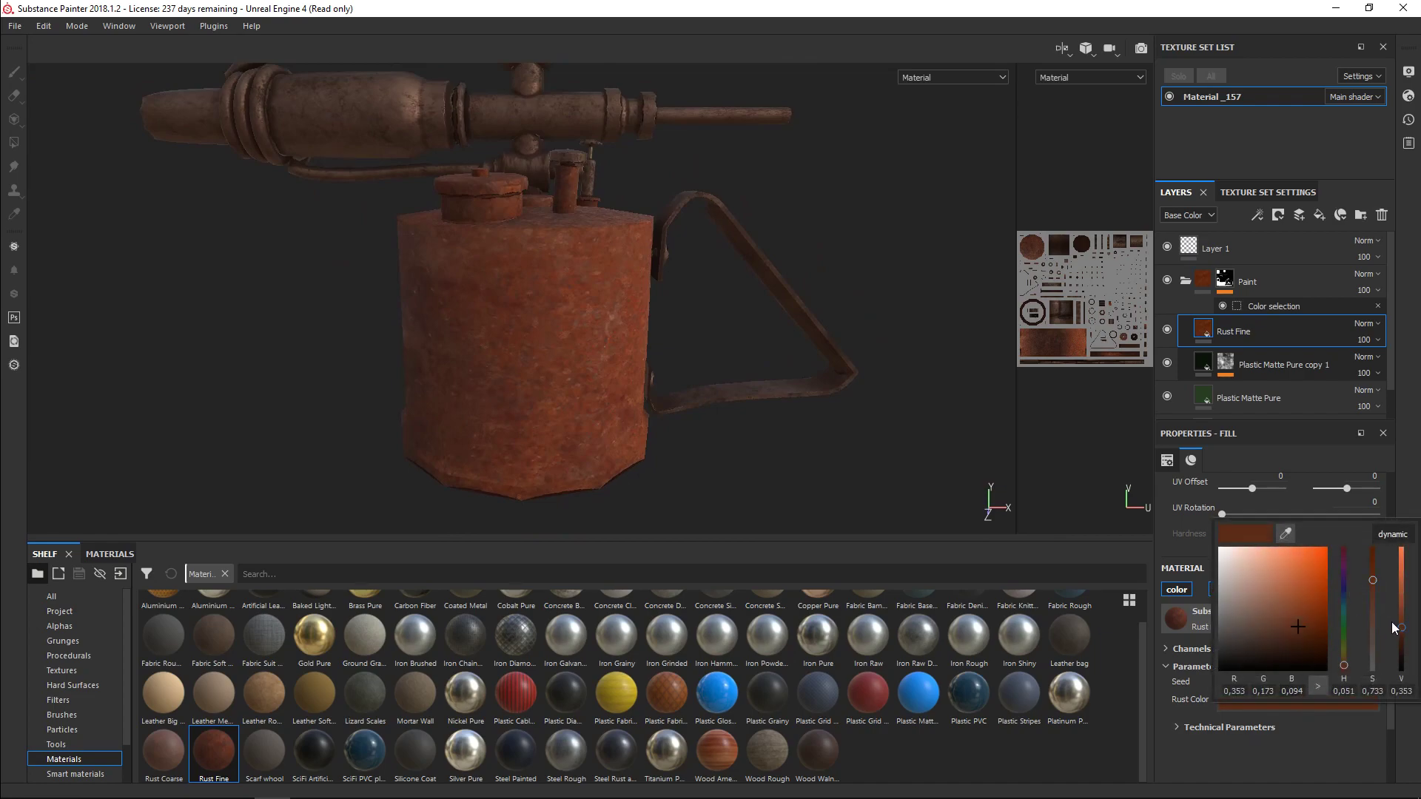
pyautogui.moveTo(1371, 579); pyautogui.dragTo(1404, 638)
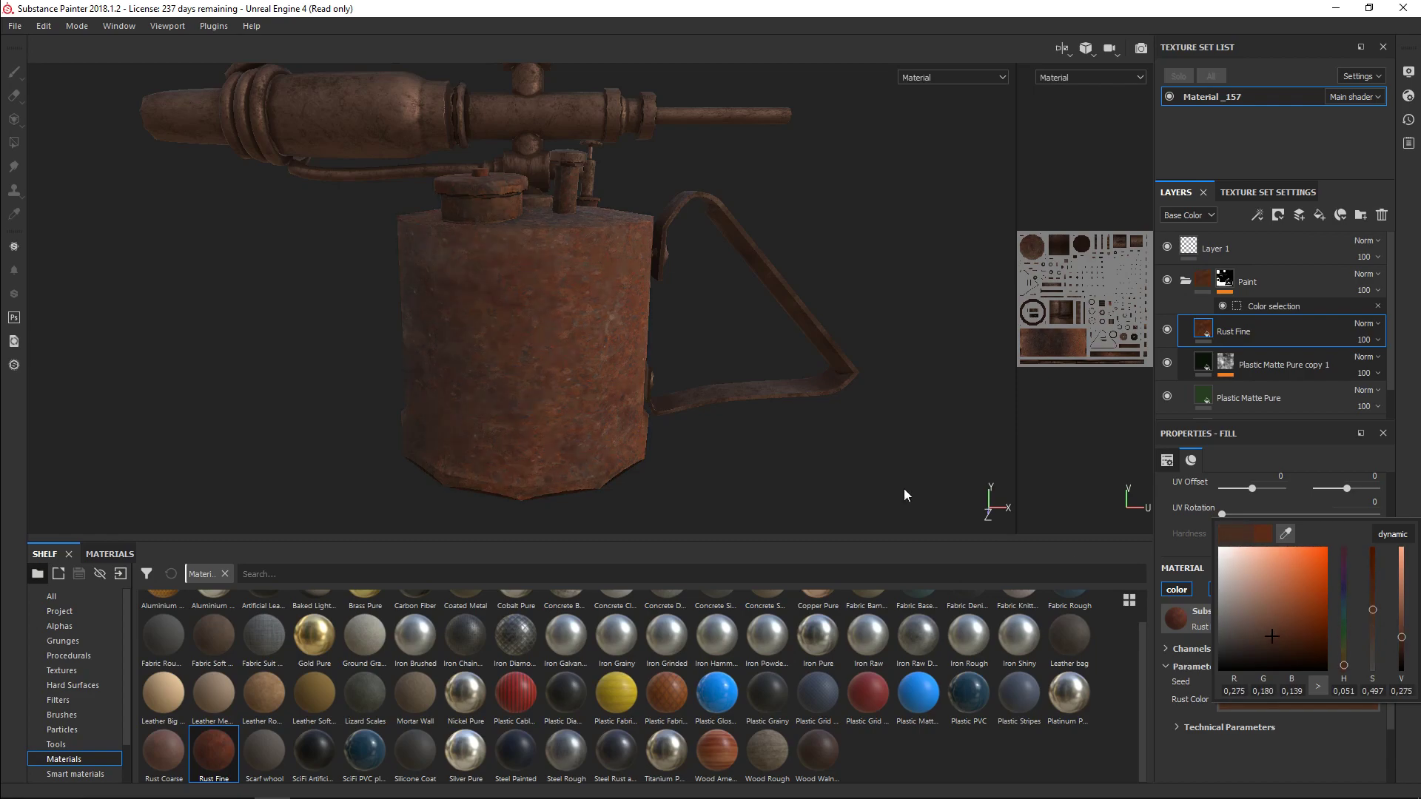
pyautogui.keyDown('alt'); pyautogui.moveTo(721, 331); pyautogui.dragTo(681, 321); pyautogui.keyUp('alt')
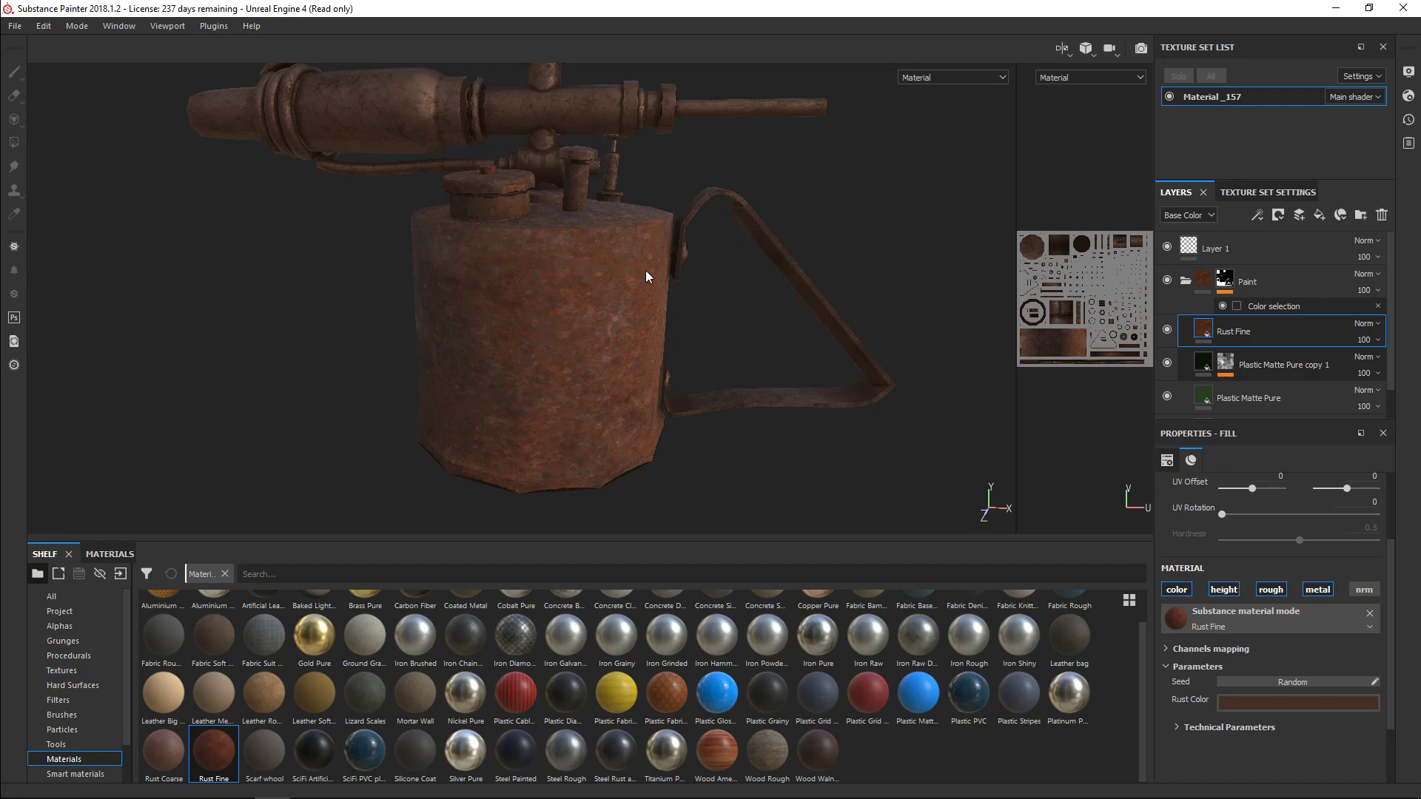
pyautogui.keyDown('alt'); pyautogui.moveTo(707, 297); pyautogui.dragTo(707, 326); pyautogui.keyUp('alt')
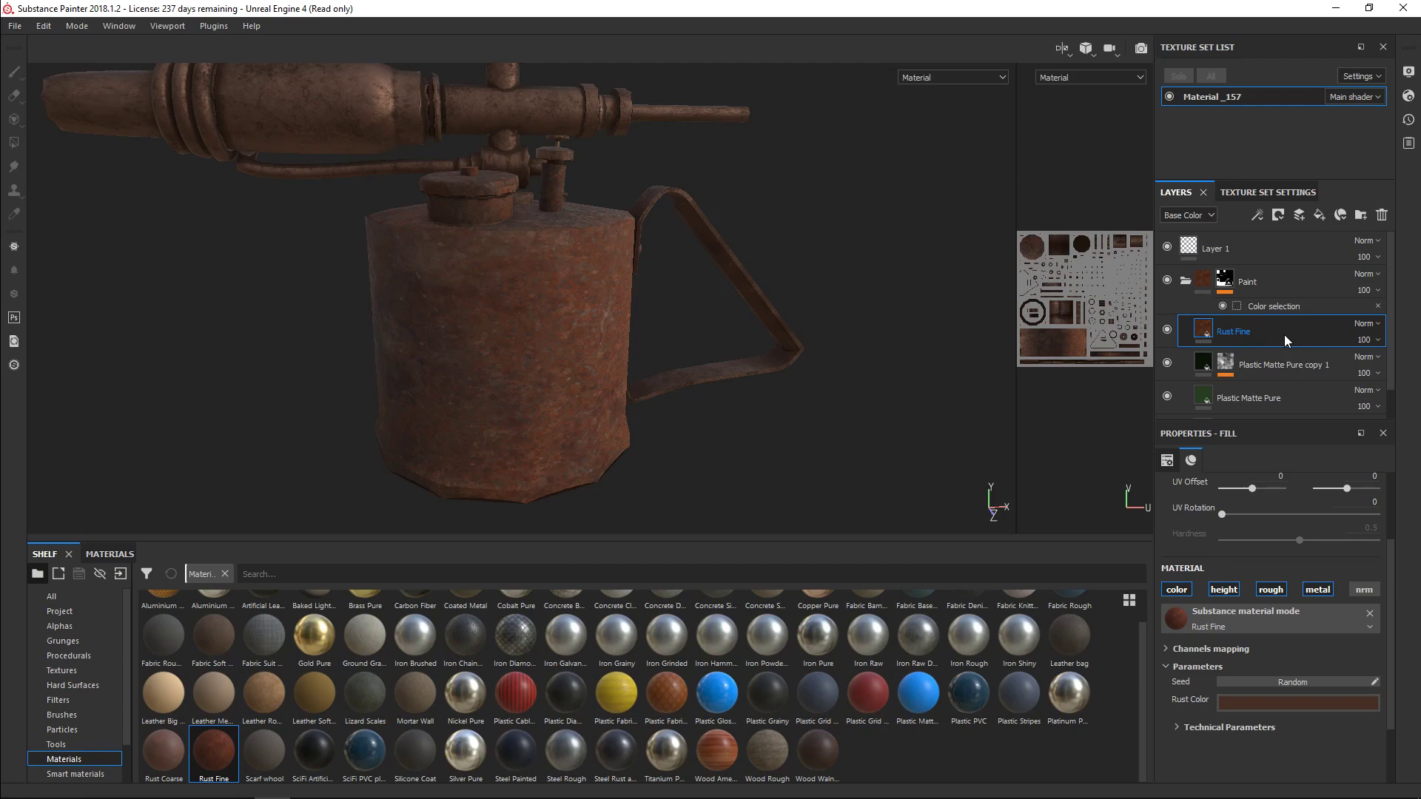
# - Add a white mask to the Rust Fine layer
pyautogui.click(1278, 215)
pyautogui.click(1297, 233)
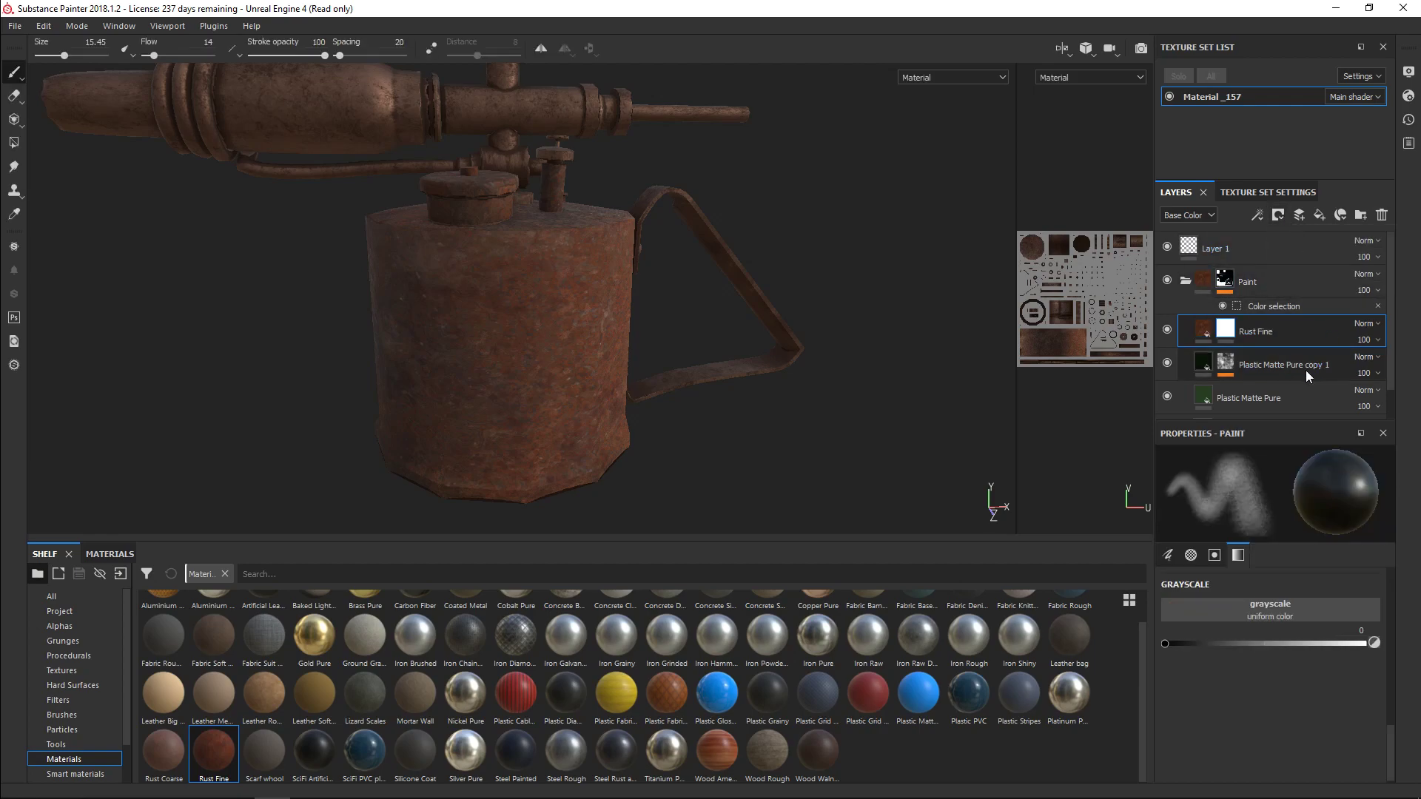
# - Add a Metal Edge Wear generator to the Rust Fine layer's mask and check the rust along the tank's edges
pyautogui.click(1257, 214)
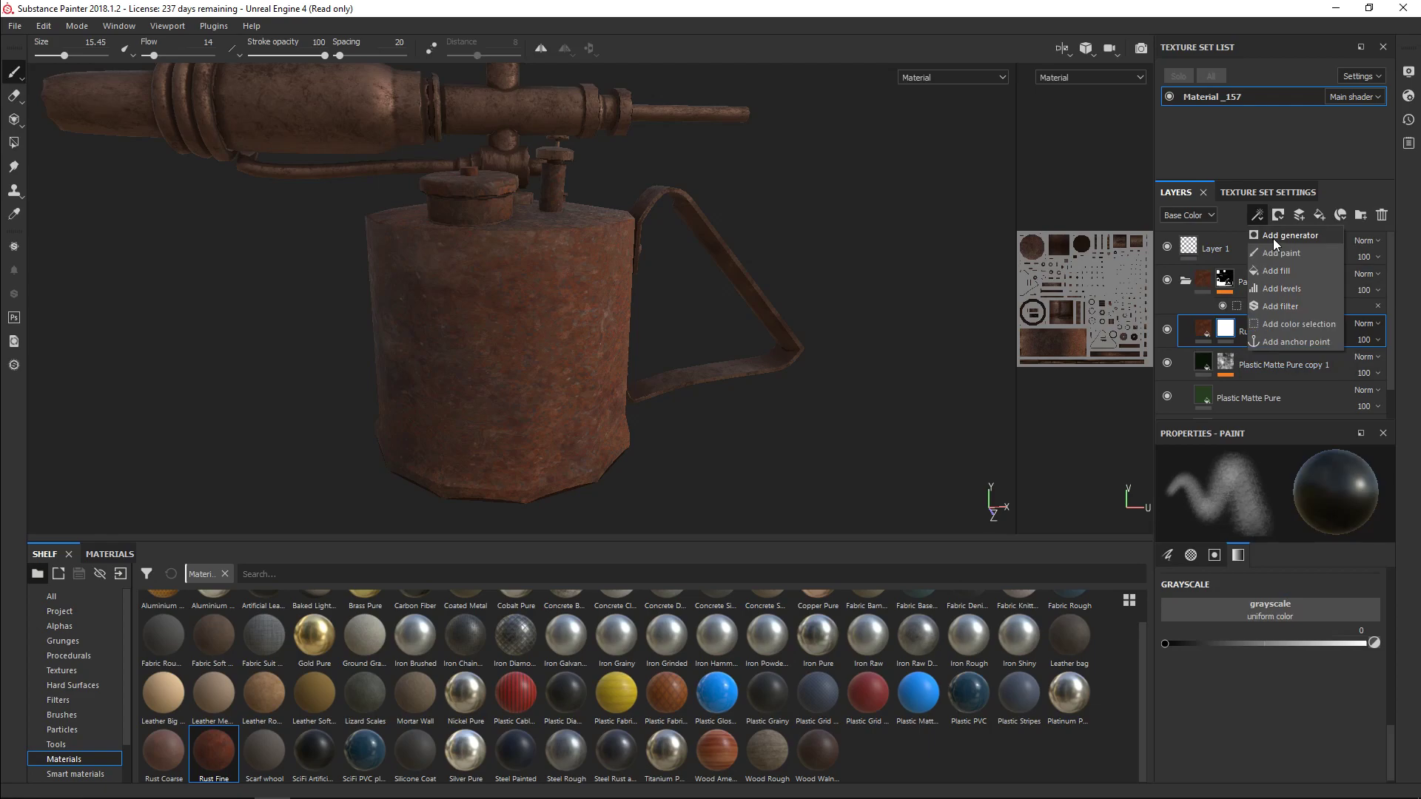
pyautogui.click(1274, 237)
pyautogui.click(1267, 486)
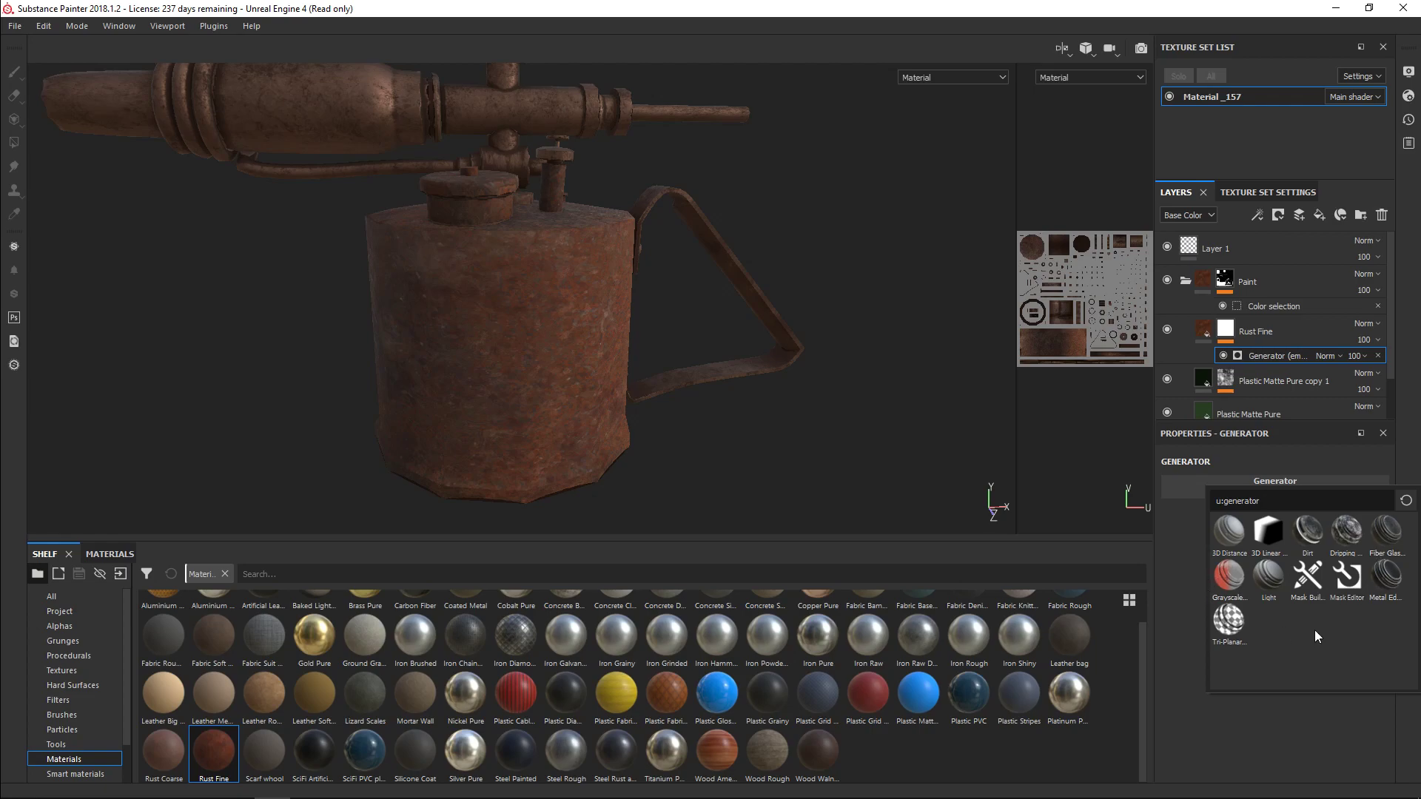
pyautogui.click(1386, 579)
pyautogui.keyDown('alt'); pyautogui.moveTo(667, 316); pyautogui.dragTo(647, 254); pyautogui.keyUp('alt')
pyautogui.scroll(3, 644, 251)
pyautogui.scroll(3, 637, 252)
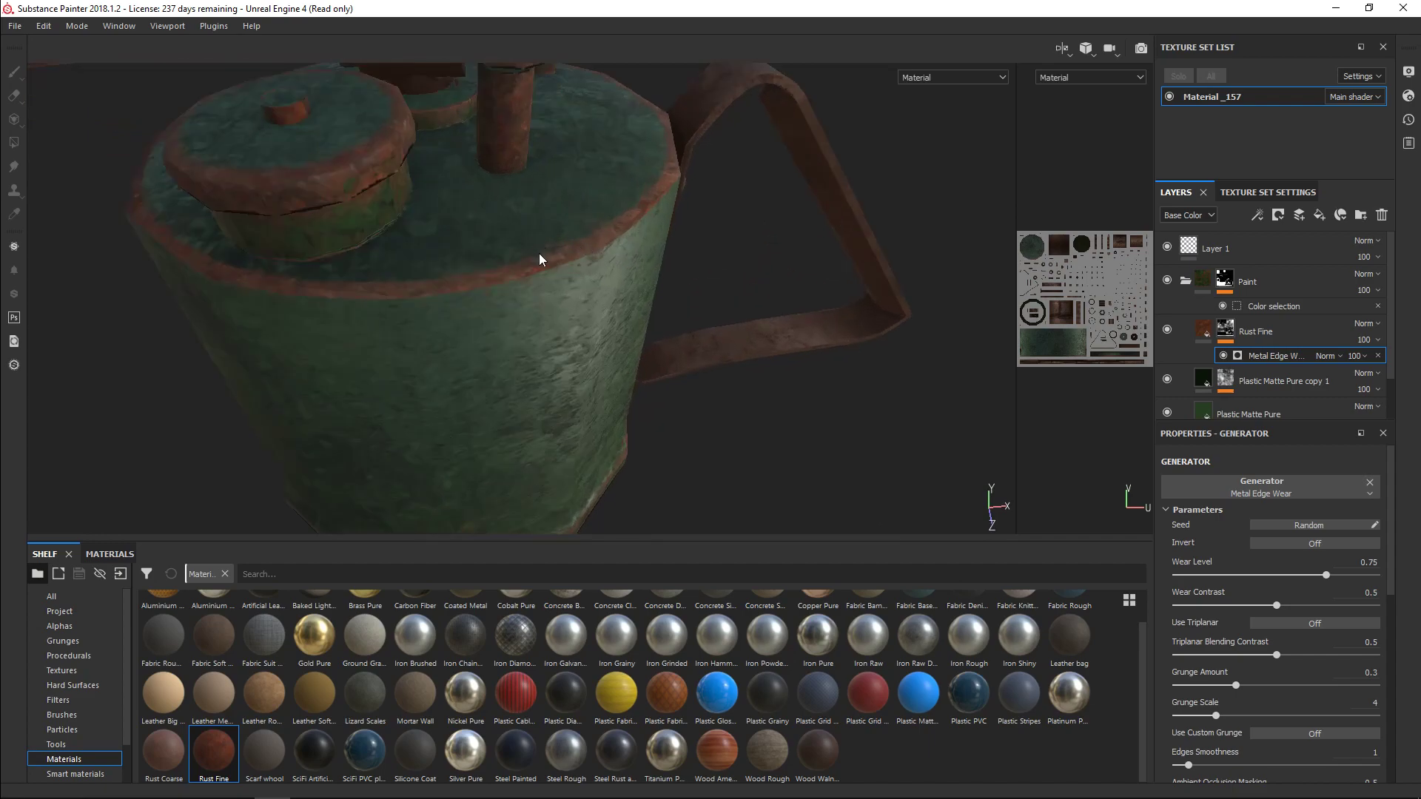
pyautogui.scroll(-3, 749, 275)
pyautogui.moveTo(749, 275)
pyautogui.keyDown('alt'); pyautogui.mouseDown()
pyautogui.moveTo(787, 406)
pyautogui.moveTo(758, 359)
pyautogui.moveTo(768, 390)
pyautogui.moveTo(755, 402)
pyautogui.moveTo(756, 296)
pyautogui.mouseUp(); pyautogui.keyUp('alt')
# - Set the Metal Edge Wear generator's wear level to 0.9 and inspect the rust spread on the tank
pyautogui.moveTo(1330, 579); pyautogui.dragTo(1355, 578)
pyautogui.scroll(-3, 580, 274)
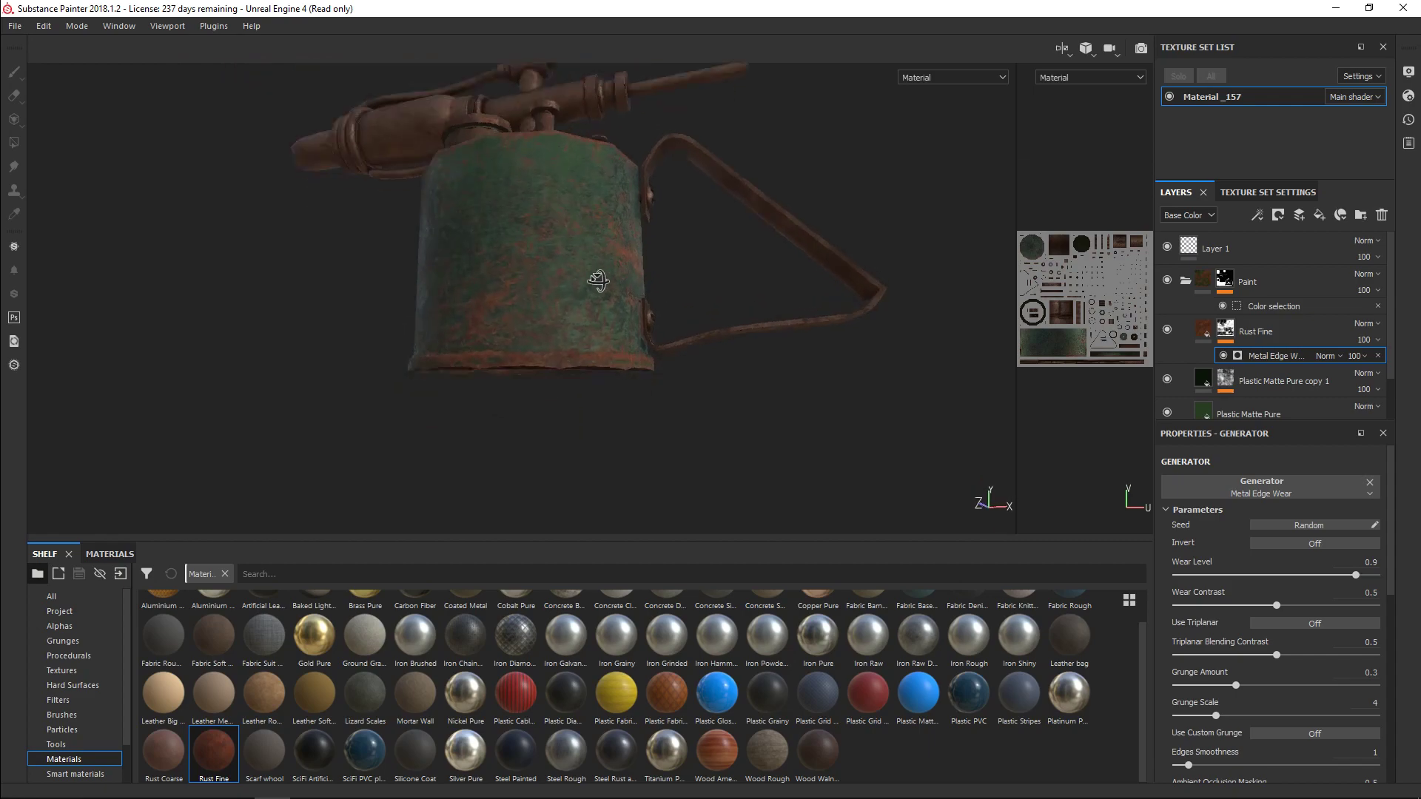
pyautogui.scroll(6, 582, 273)
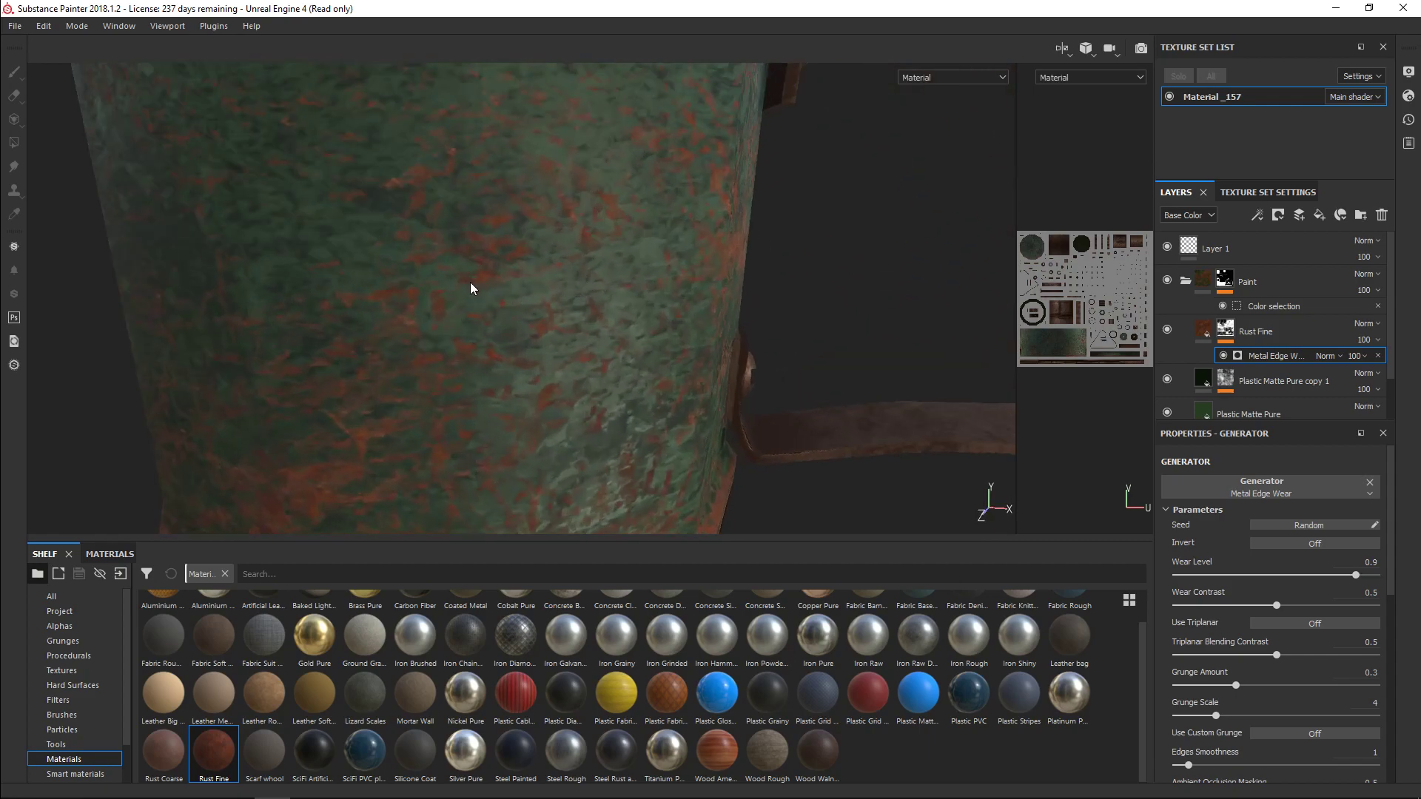
pyautogui.scroll(-3, 474, 287)
pyautogui.keyDown('alt'); pyautogui.moveTo(670, 262); pyautogui.dragTo(689, 296); pyautogui.keyUp('alt')
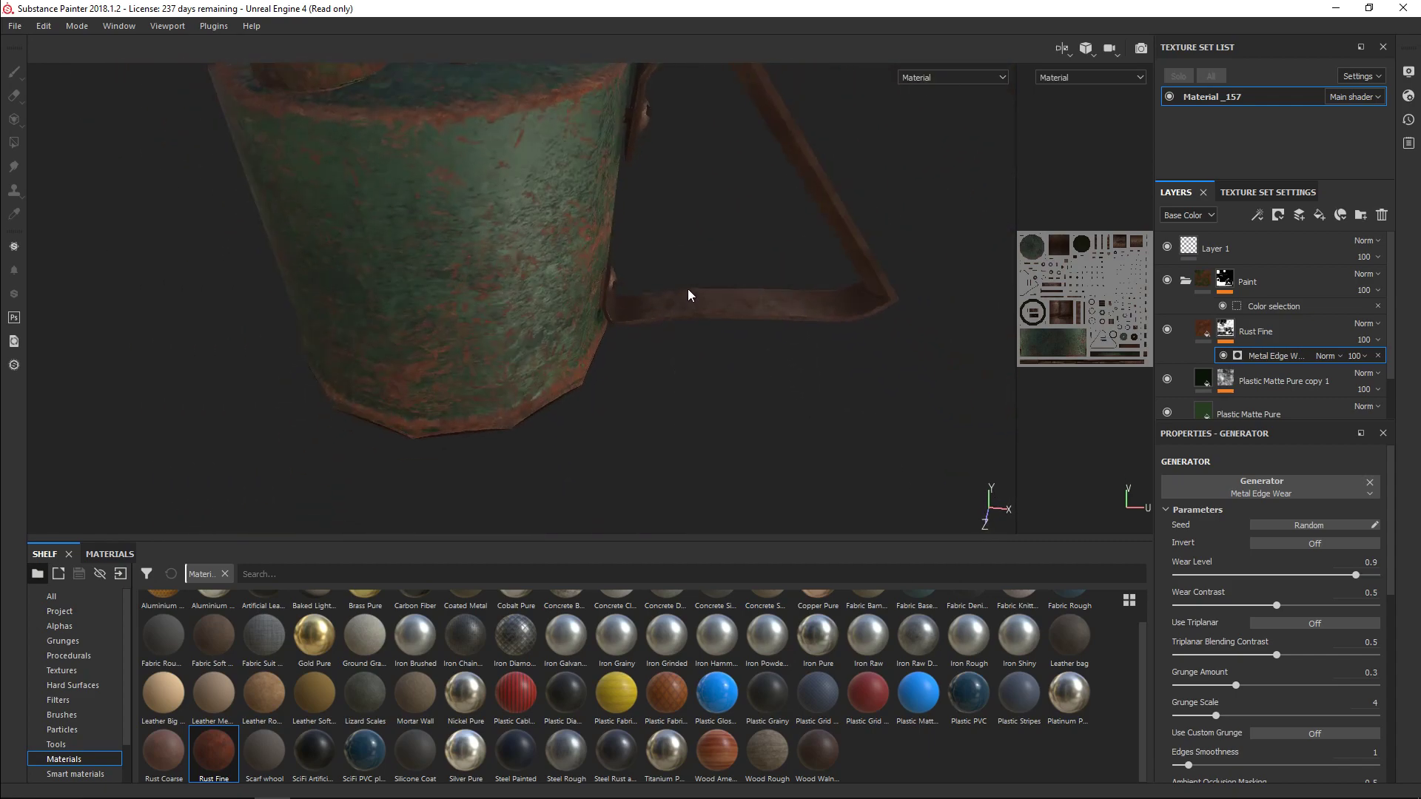
pyautogui.scroll(-3, 688, 295)
pyautogui.keyDown('alt'); pyautogui.moveTo(678, 359); pyautogui.dragTo(766, 417); pyautogui.keyUp('alt')
pyautogui.scroll(3, 726, 310)
pyautogui.keyDown('alt'); pyautogui.moveTo(726, 310); pyautogui.dragTo(726, 280, button='middle'); pyautogui.keyUp('alt')
pyautogui.keyDown('alt'); pyautogui.moveTo(727, 280); pyautogui.dragTo(721, 253); pyautogui.keyUp('alt')
pyautogui.keyDown('alt'); pyautogui.moveTo(721, 253); pyautogui.dragTo(732, 277, button='middle'); pyautogui.keyUp('alt')
# - Set the Metal Edge Wear generator's wear contrast to 0.71, comparing it with a lower contrast on the tank
pyautogui.moveTo(1277, 605); pyautogui.dragTo(1307, 611)
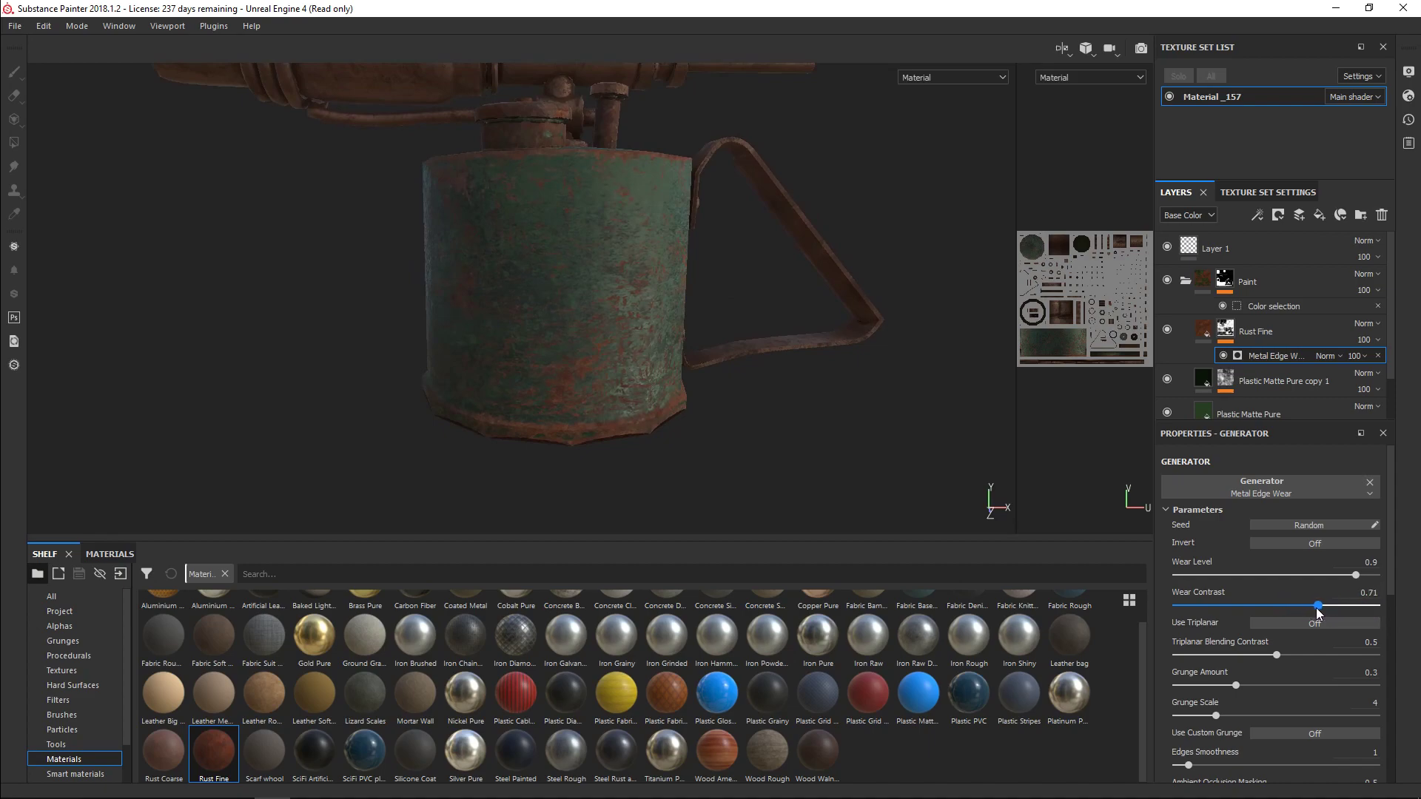
pyautogui.scroll(4, 723, 333)
pyautogui.keyDown('alt'); pyautogui.moveTo(762, 303); pyautogui.dragTo(598, 322); pyautogui.keyUp('alt')
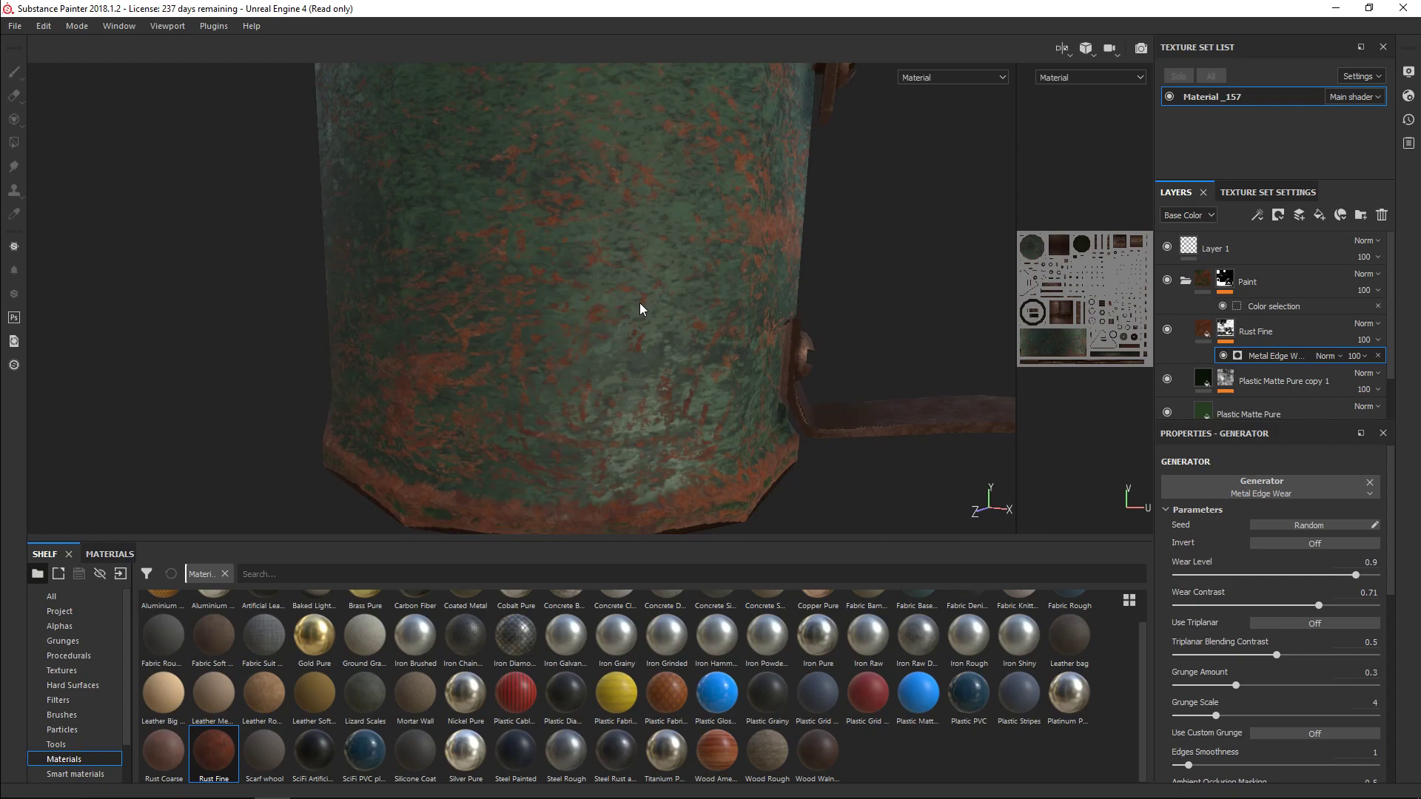
pyautogui.moveTo(1319, 605); pyautogui.dragTo(1124, 605)
pyautogui.moveTo(1179, 603); pyautogui.dragTo(1319, 619)
pyautogui.keyDown('alt'); pyautogui.moveTo(606, 244); pyautogui.dragTo(580, 308); pyautogui.keyUp('alt')
pyautogui.keyDown('alt'); pyautogui.moveTo(686, 314); pyautogui.dragTo(539, 334); pyautogui.keyUp('alt')
pyautogui.scroll(-5, 620, 367)
pyautogui.scroll(5, 572, 324)
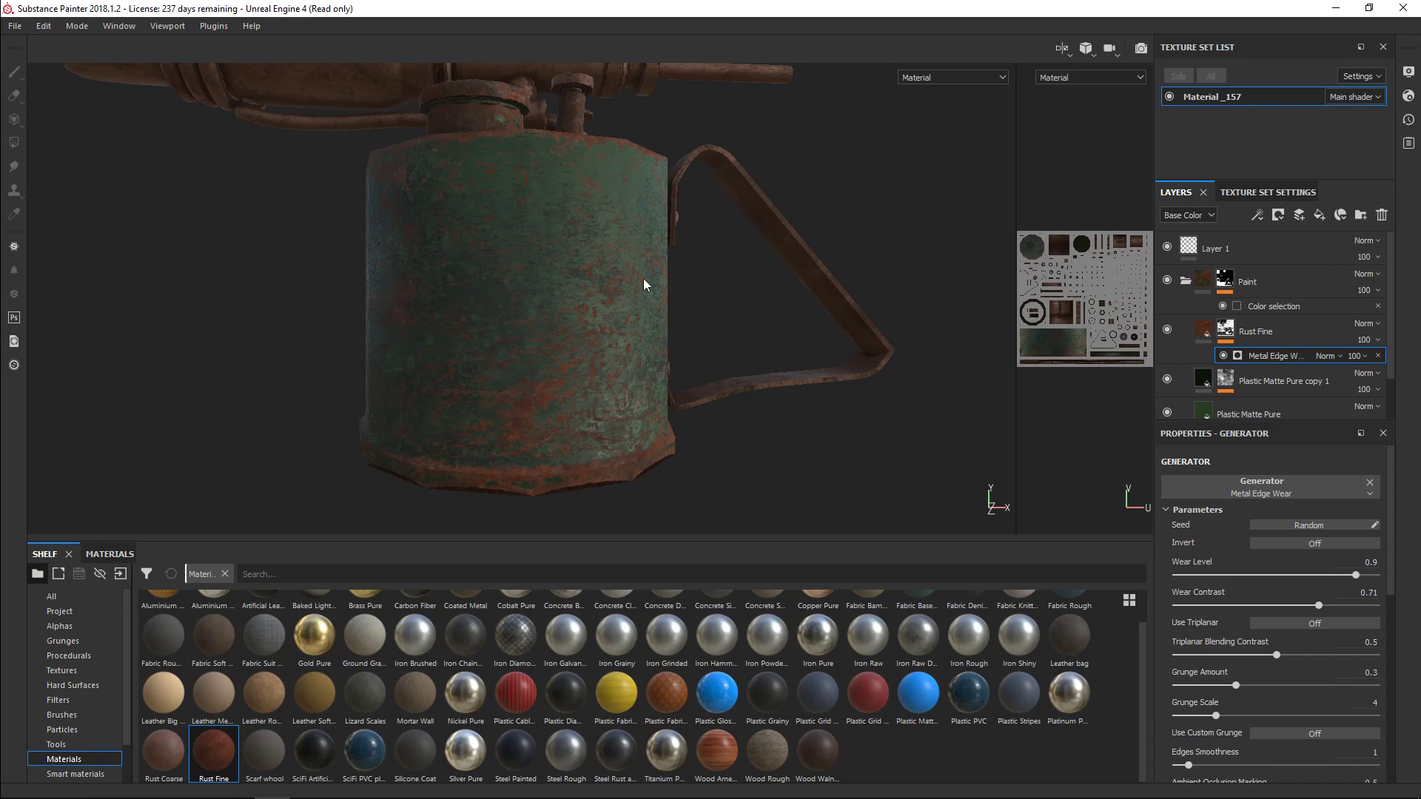
pyautogui.click(1231, 376)
pyautogui.click(1226, 379)
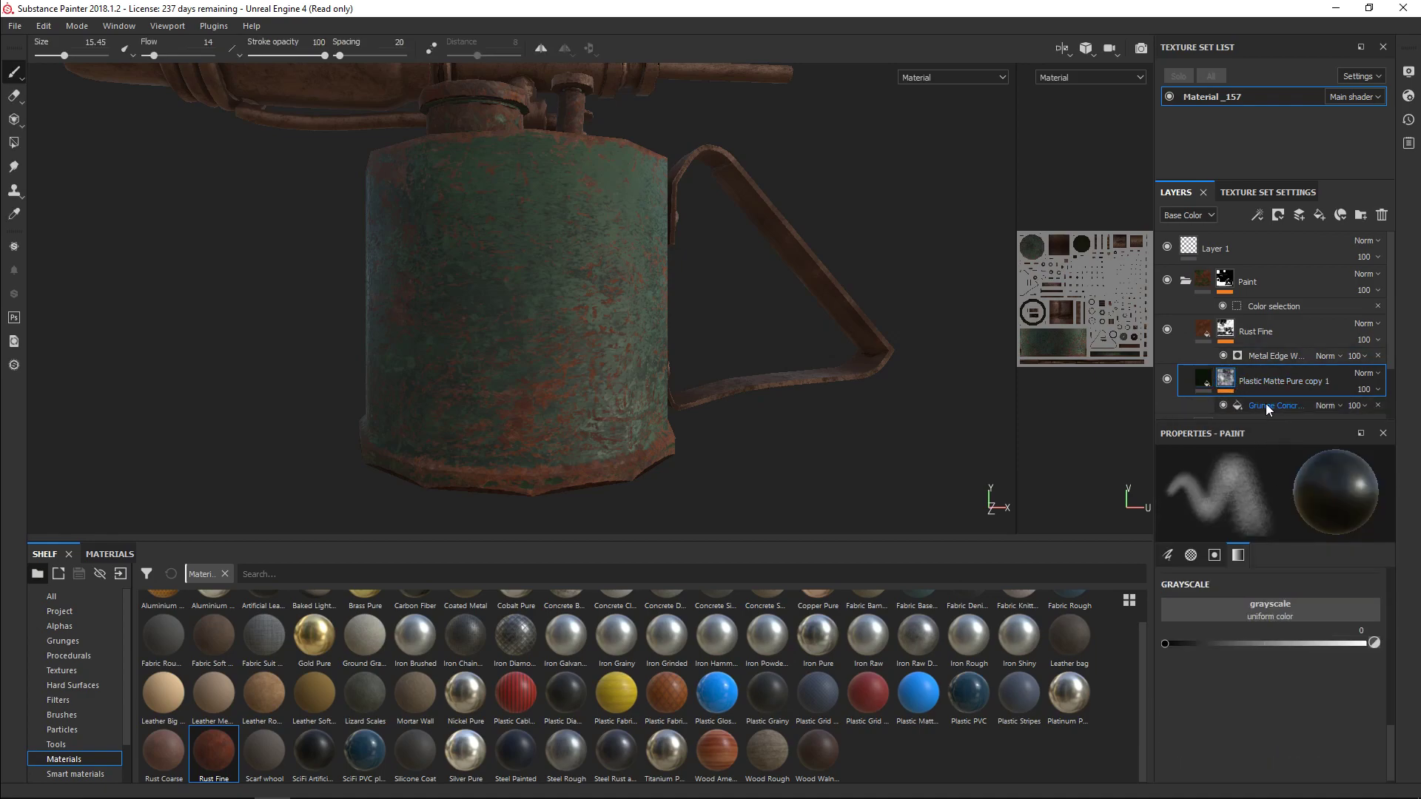
pyautogui.click(1266, 406)
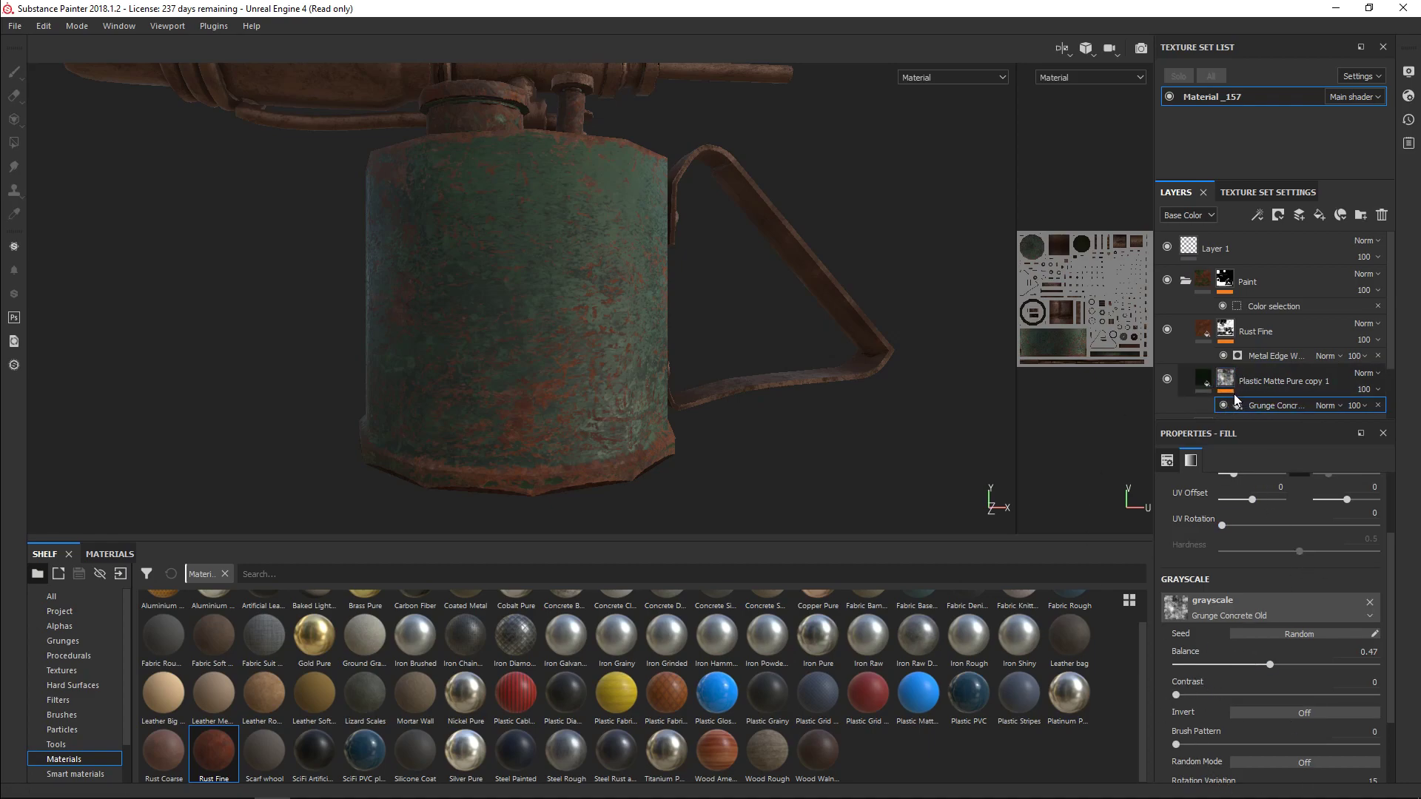
pyautogui.click(1267, 358)
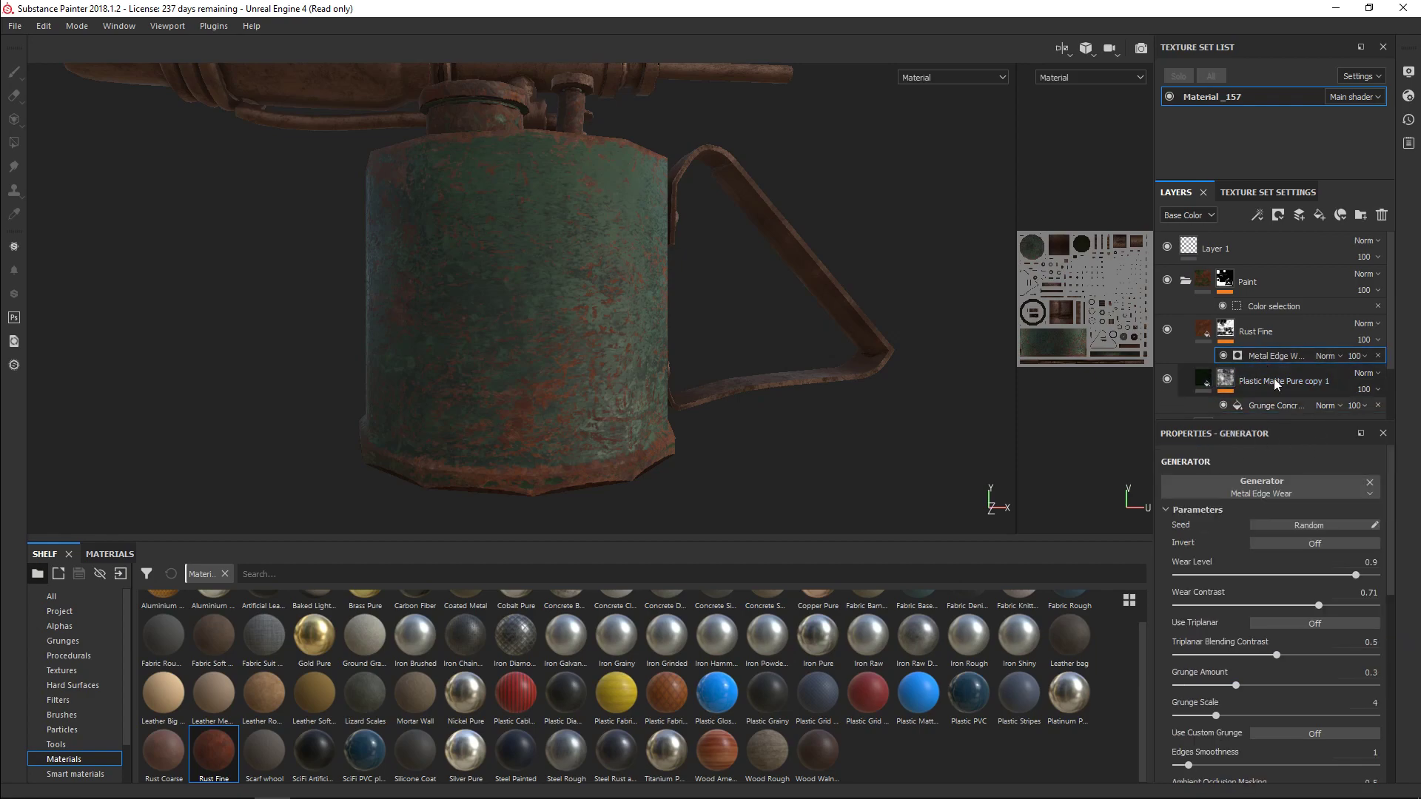
# - In the Rust Fine material's technical parameters, try a height position of 1 and settle on 0.51
pyautogui.click(1261, 335)
pyautogui.click(1203, 331)
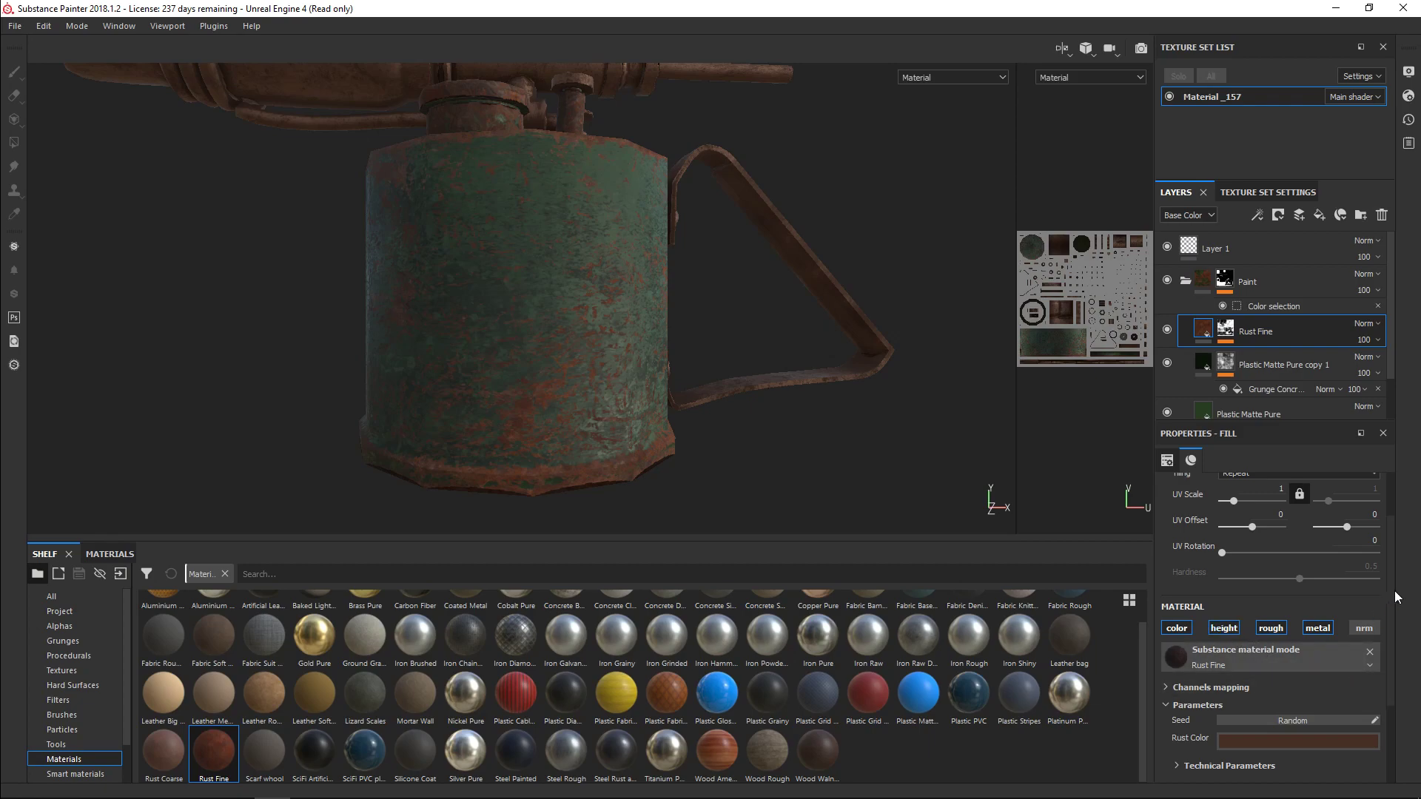
pyautogui.moveTo(1388, 577); pyautogui.dragTo(1404, 662)
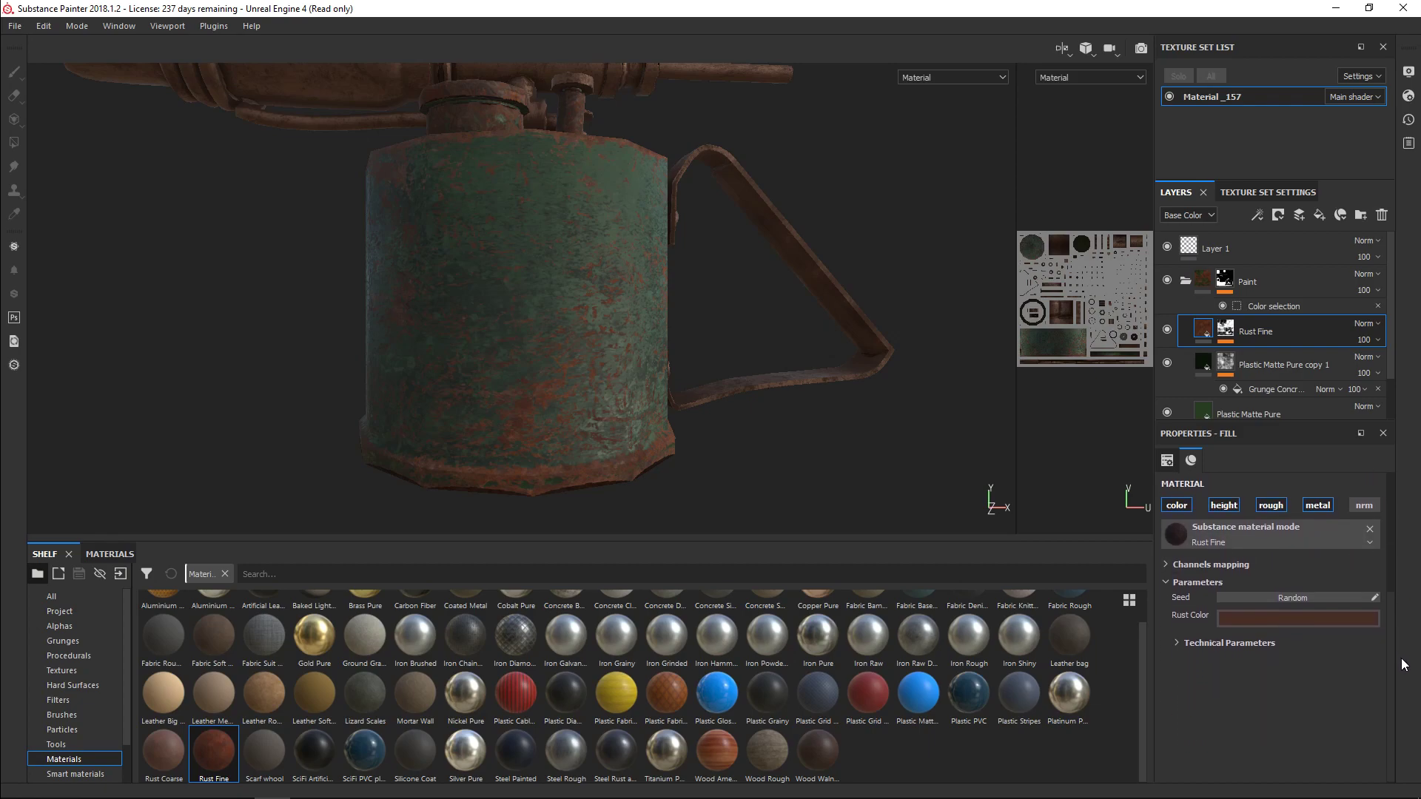
pyautogui.click(1176, 643)
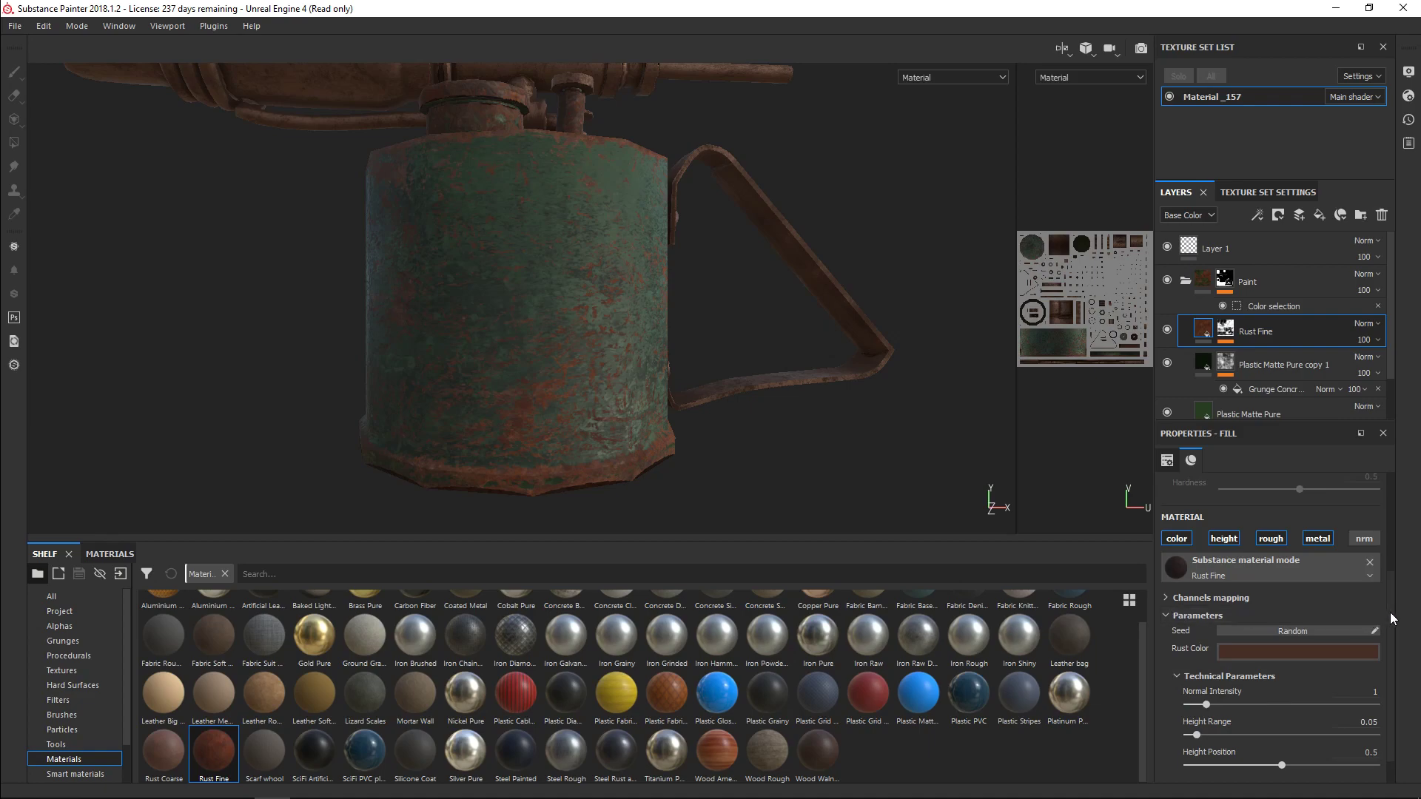
pyautogui.scroll(-2, 1392, 628)
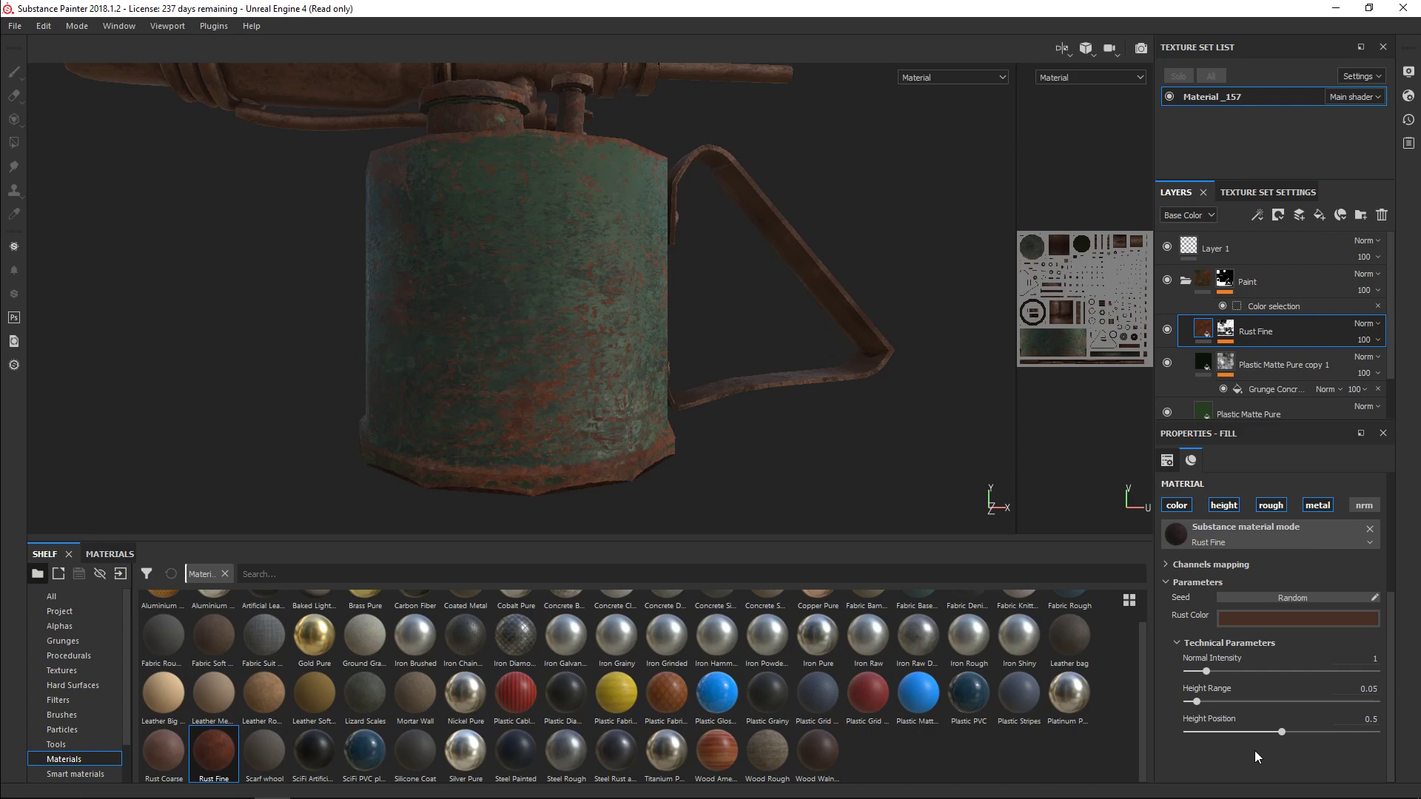
pyautogui.moveTo(1281, 732)
pyautogui.mouseDown()
pyautogui.moveTo(1169, 725)
pyautogui.moveTo(1384, 727)
pyautogui.mouseUp()
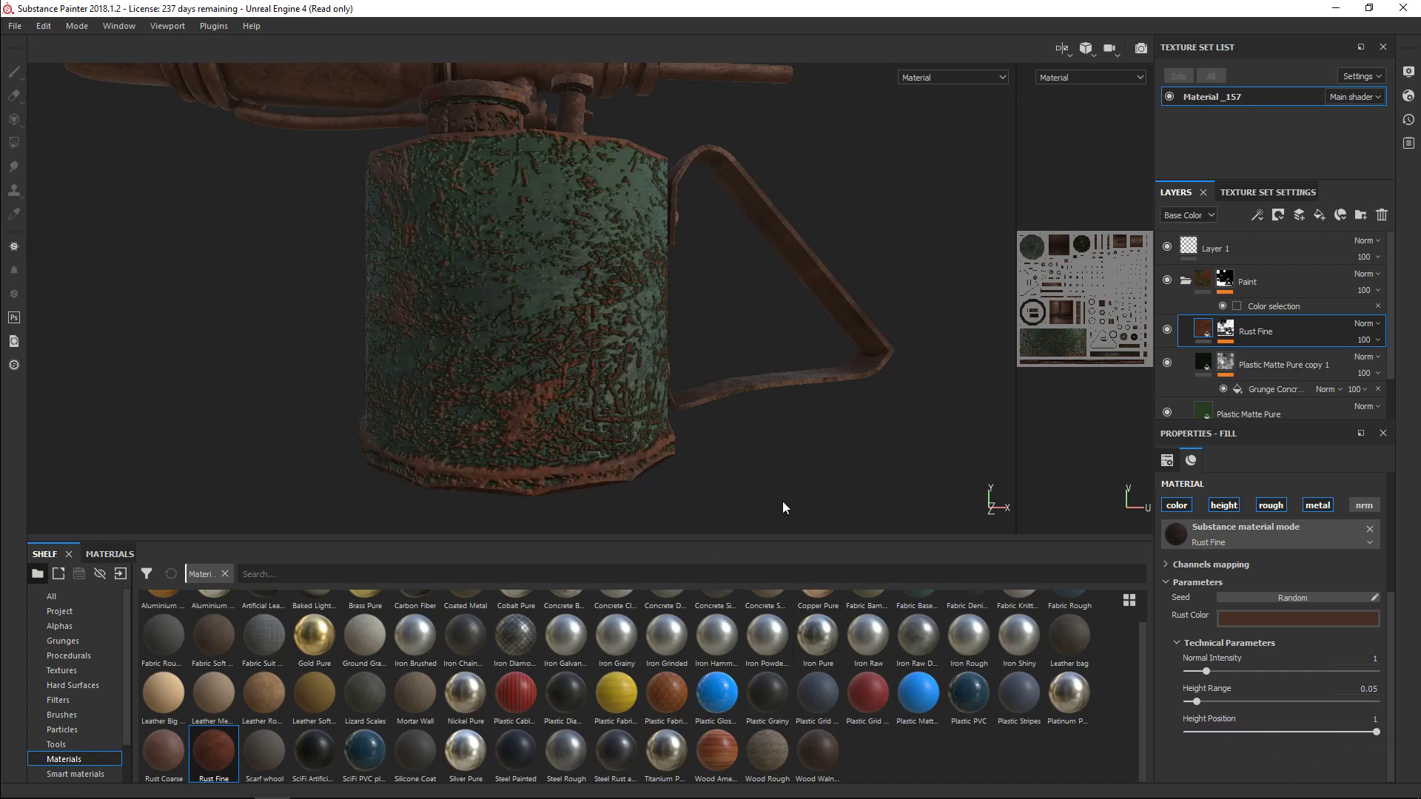
pyautogui.moveTo(1377, 732)
pyautogui.mouseDown()
pyautogui.moveTo(1270, 735)
pyautogui.moveTo(1282, 734)
pyautogui.mouseUp()
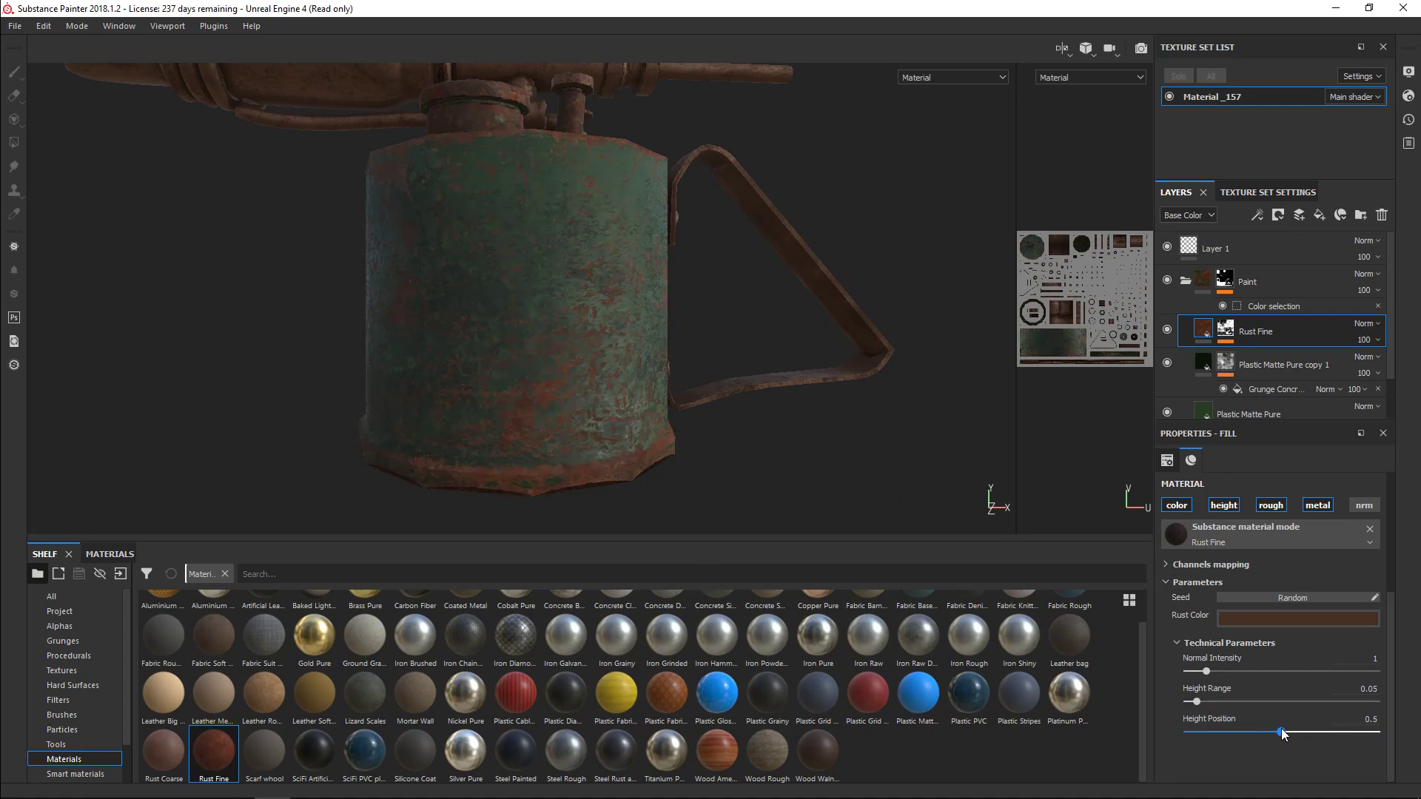
pyautogui.moveTo(1283, 733); pyautogui.dragTo(1286, 734)
# - Examine the rusted green tank and the whole blowtorch from several angles and distances
pyautogui.scroll(5, 592, 333)
pyautogui.keyDown('alt'); pyautogui.moveTo(573, 314); pyautogui.dragTo(597, 273); pyautogui.keyUp('alt')
pyautogui.scroll(-5, 550, 363)
pyautogui.keyDown('alt'); pyautogui.moveTo(678, 317); pyautogui.dragTo(749, 393); pyautogui.keyUp('alt')
pyautogui.keyDown('alt'); pyautogui.moveTo(705, 334); pyautogui.dragTo(780, 362); pyautogui.keyUp('alt')
pyautogui.keyDown('alt'); pyautogui.moveTo(717, 307); pyautogui.dragTo(723, 423); pyautogui.keyUp('alt')
pyautogui.keyDown('alt'); pyautogui.moveTo(723, 424); pyautogui.dragTo(720, 352, button='middle'); pyautogui.keyUp('alt')
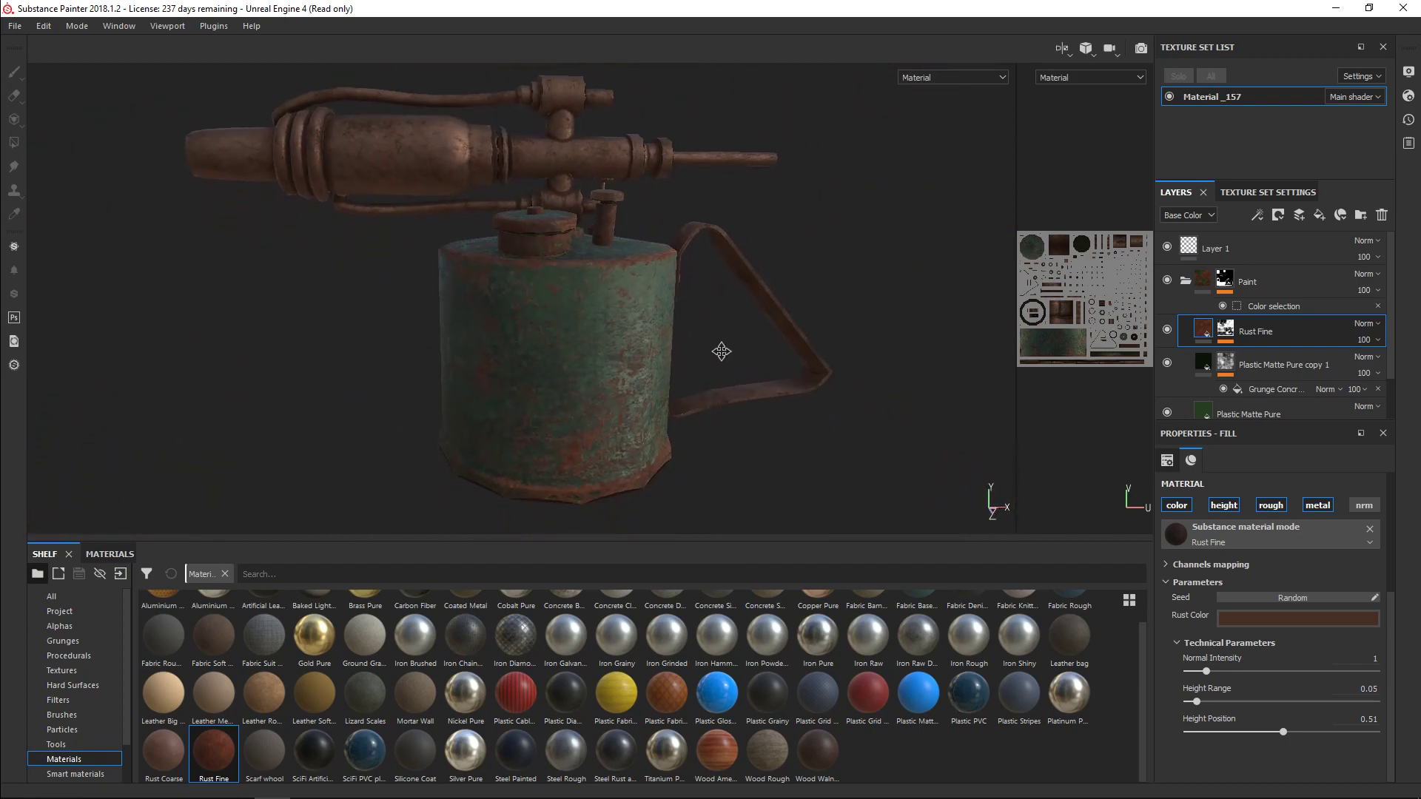
pyautogui.scroll(-5, 713, 371)
pyautogui.keyDown('alt'); pyautogui.moveTo(697, 371); pyautogui.dragTo(595, 343); pyautogui.keyUp('alt')
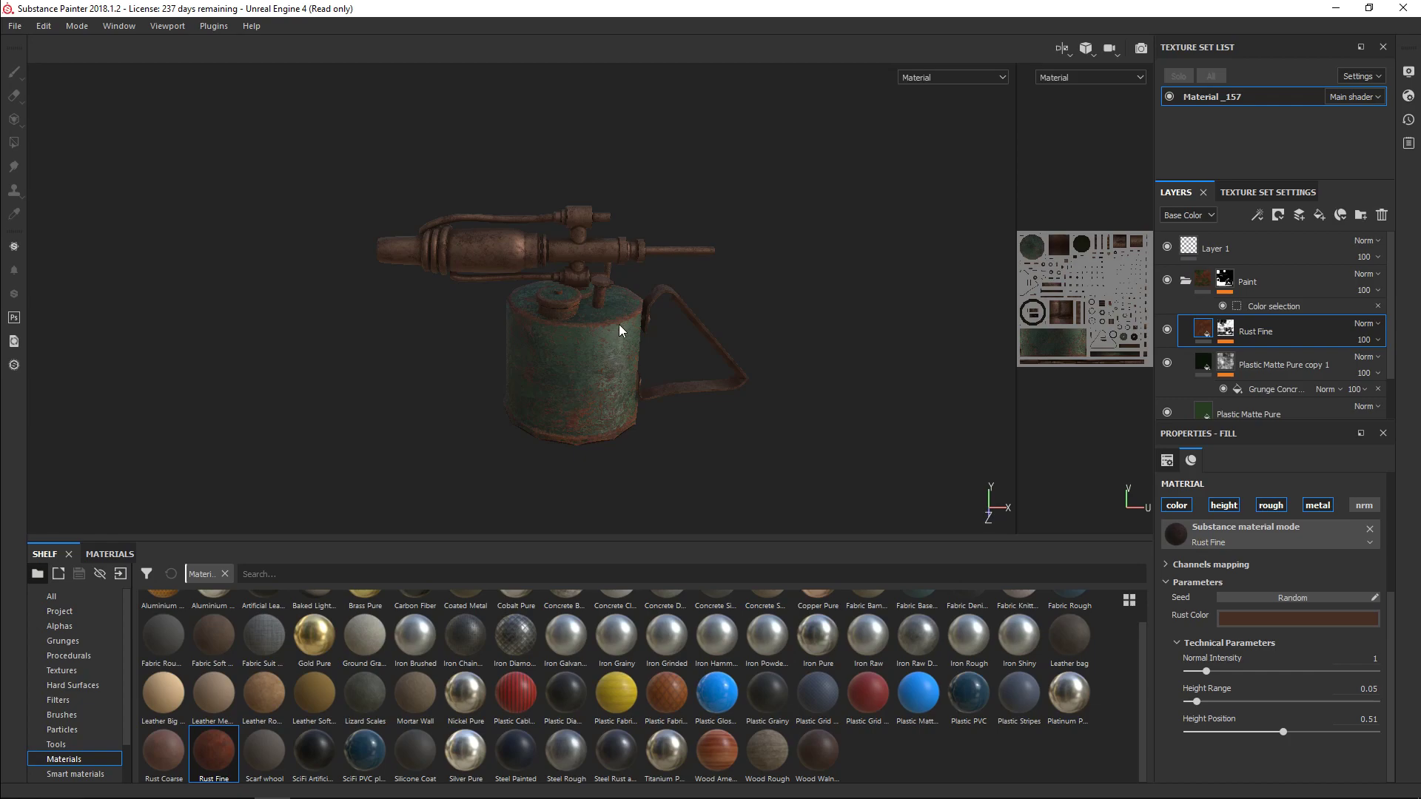
pyautogui.keyDown('alt'); pyautogui.moveTo(664, 356); pyautogui.dragTo(701, 342); pyautogui.keyUp('alt')
pyautogui.scroll(-3, 660, 368)
pyautogui.scroll(7, 657, 368)
pyautogui.keyDown('alt'); pyautogui.moveTo(701, 343); pyautogui.dragTo(704, 282, button='middle'); pyautogui.keyUp('alt')
pyautogui.keyDown('alt'); pyautogui.moveTo(704, 282); pyautogui.dragTo(775, 278); pyautogui.keyUp('alt')
pyautogui.scroll(-4, 723, 311)
pyautogui.moveTo(695, 308)
pyautogui.keyDown('alt'); pyautogui.mouseDown()
pyautogui.moveTo(740, 242)
pyautogui.moveTo(696, 275)
pyautogui.moveTo(700, 329)
pyautogui.mouseUp(); pyautogui.keyUp('alt')
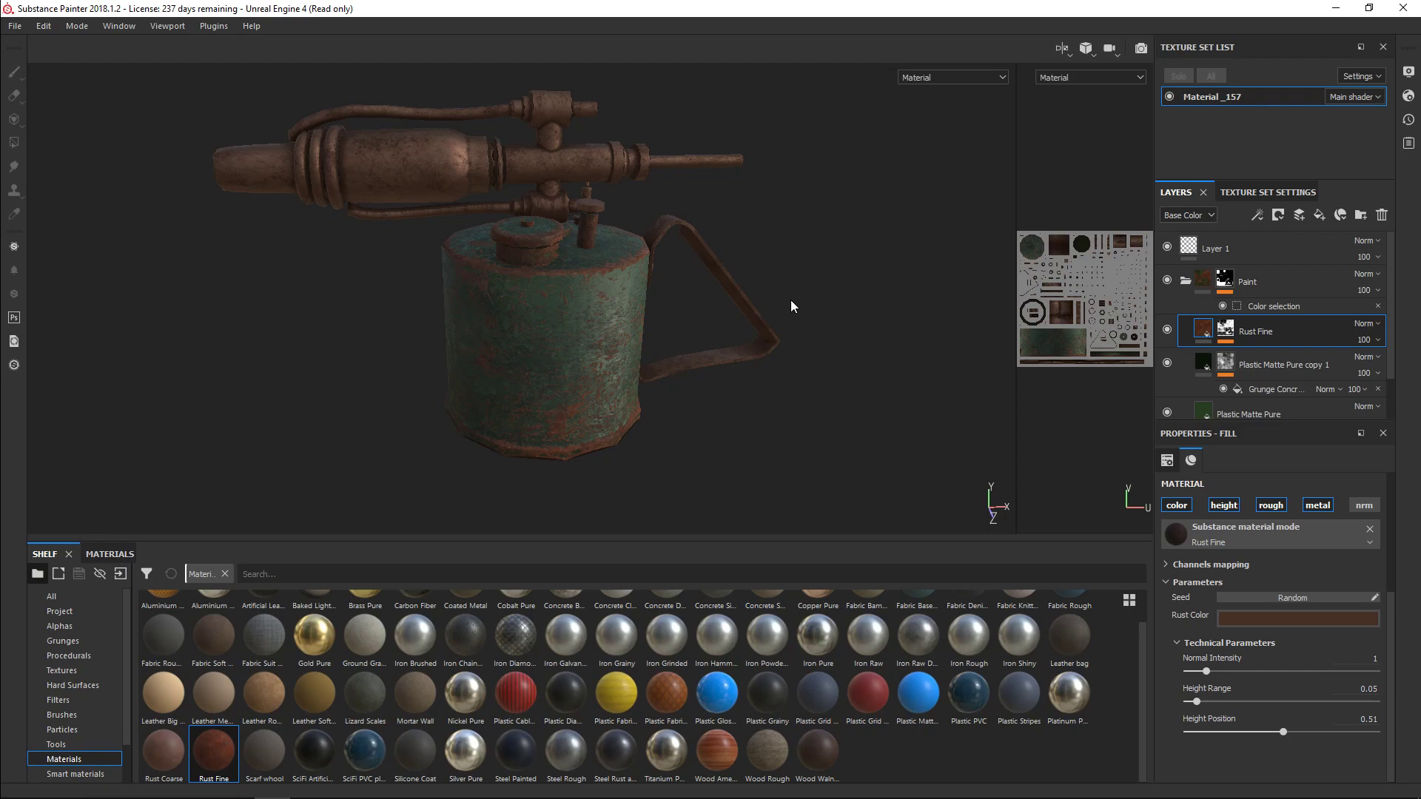
# - Add the Plastic Matte Pure material as a new layer between Rust Fine and Plastic Matte Pure copy 1
pyautogui.click(1265, 363)
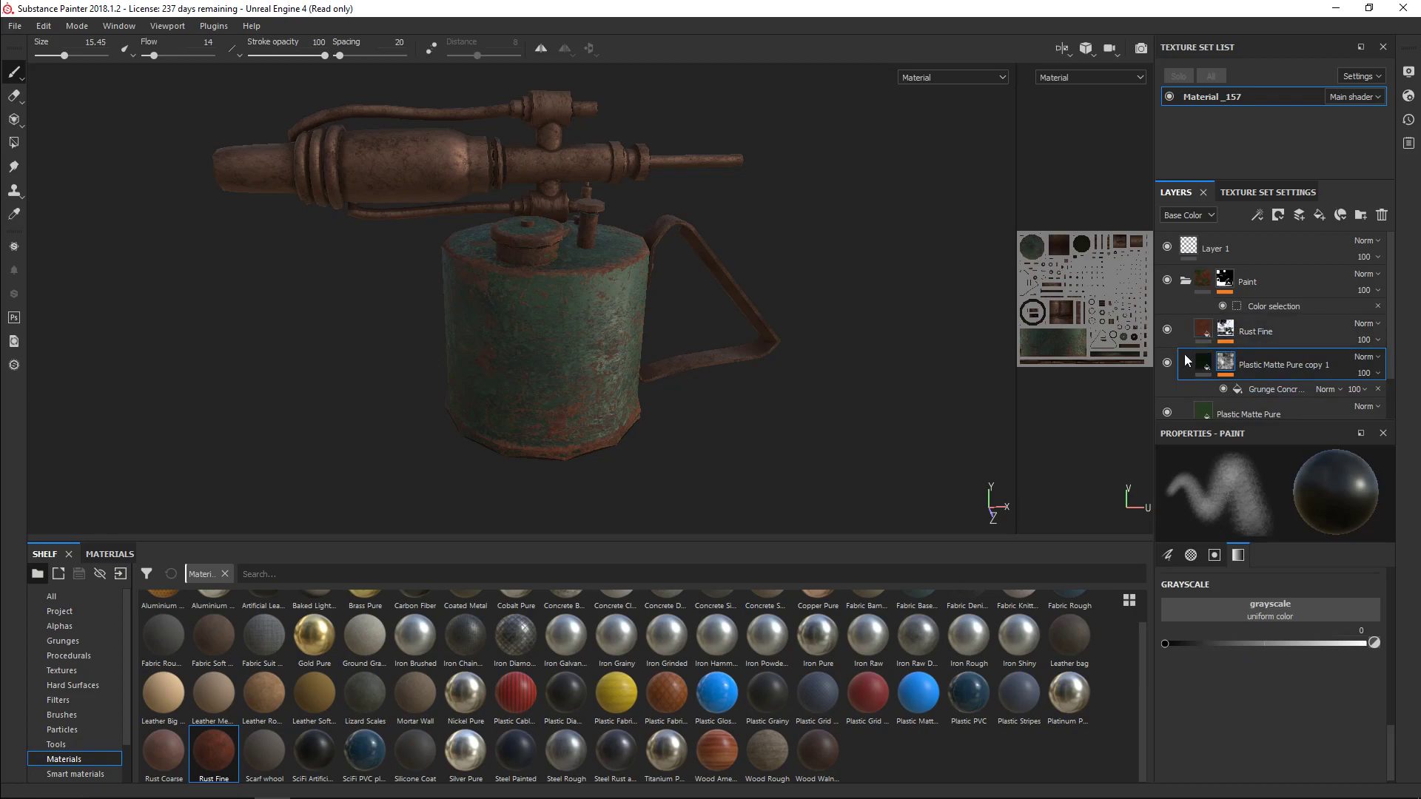
pyautogui.click(1201, 363)
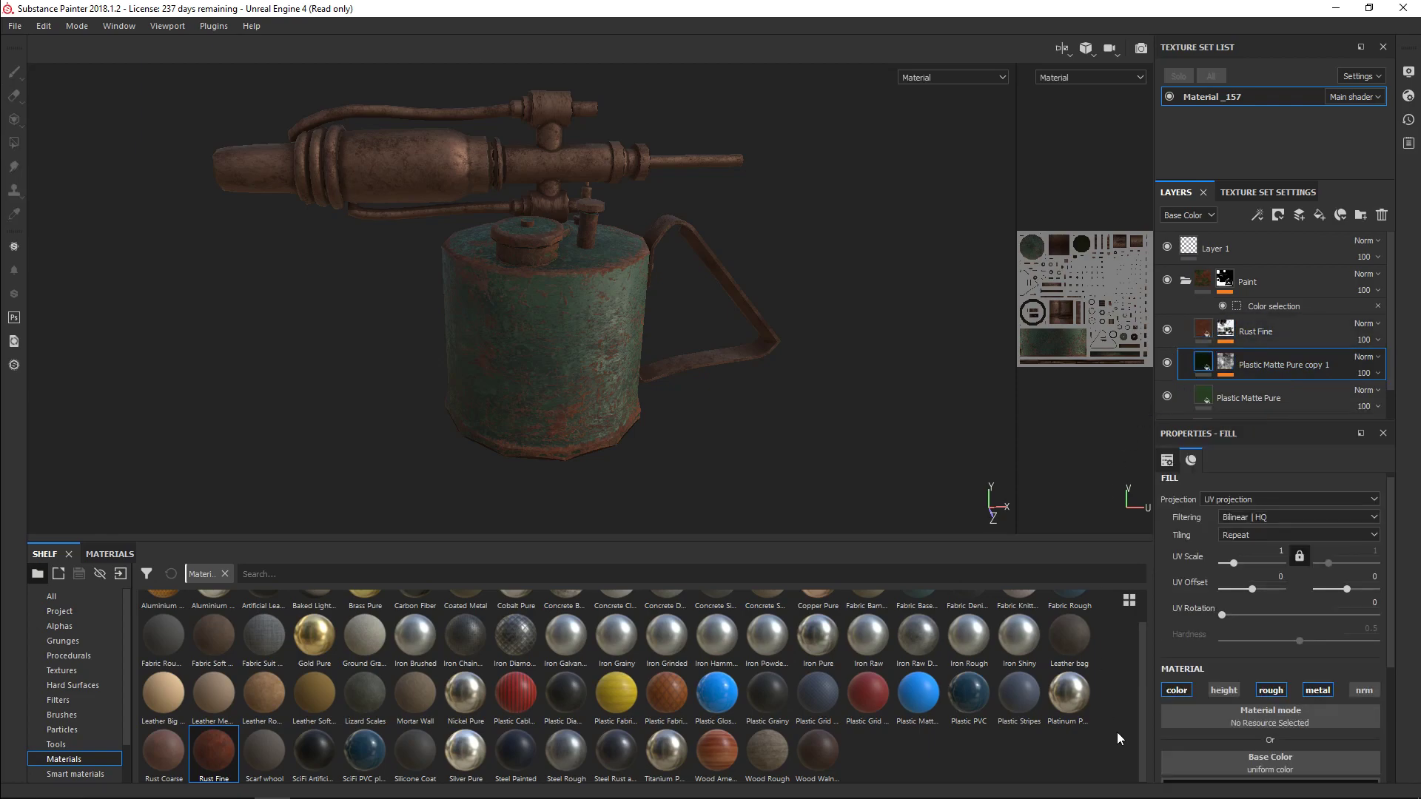
pyautogui.moveTo(972, 708)
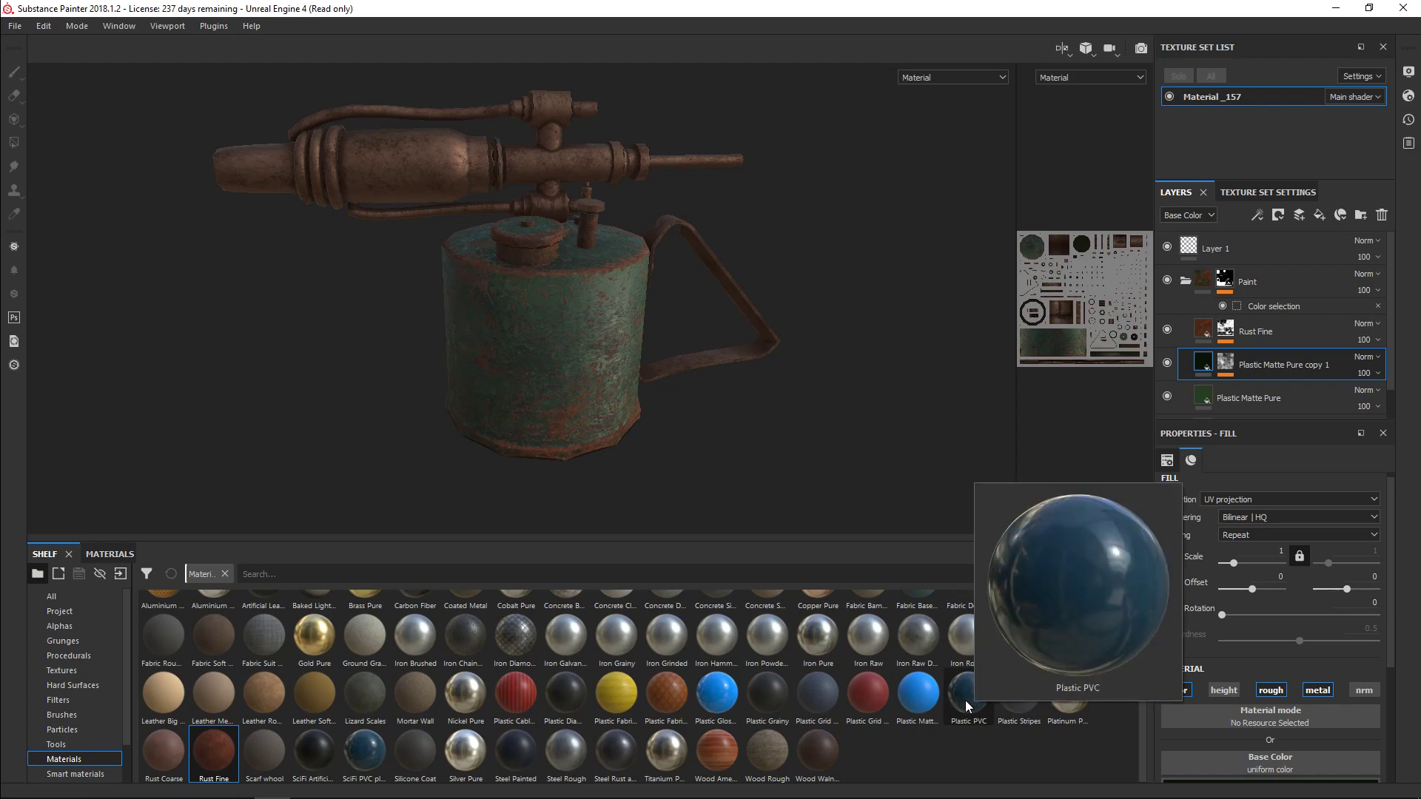
pyautogui.moveTo(925, 700)
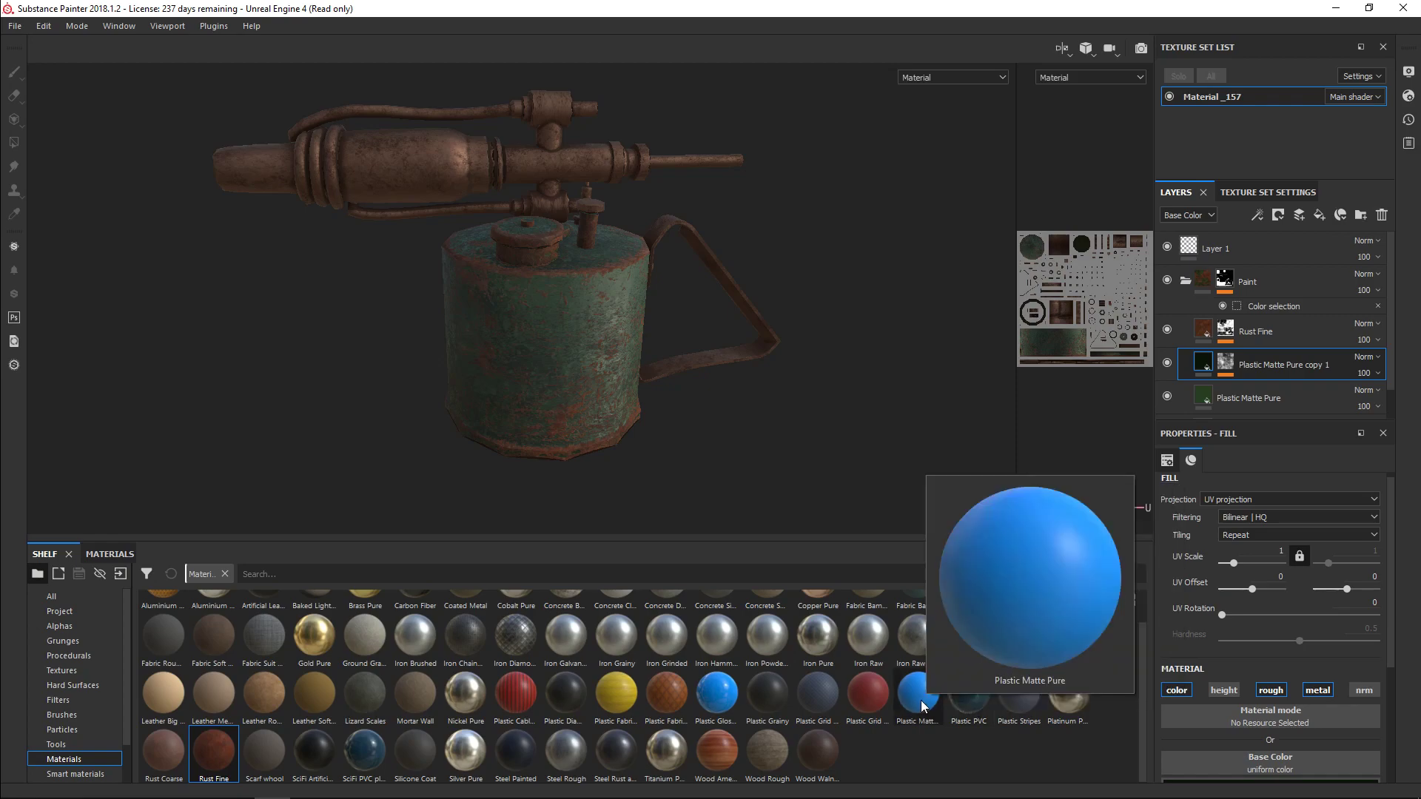
pyautogui.moveTo(915, 700); pyautogui.dragTo(1222, 354)
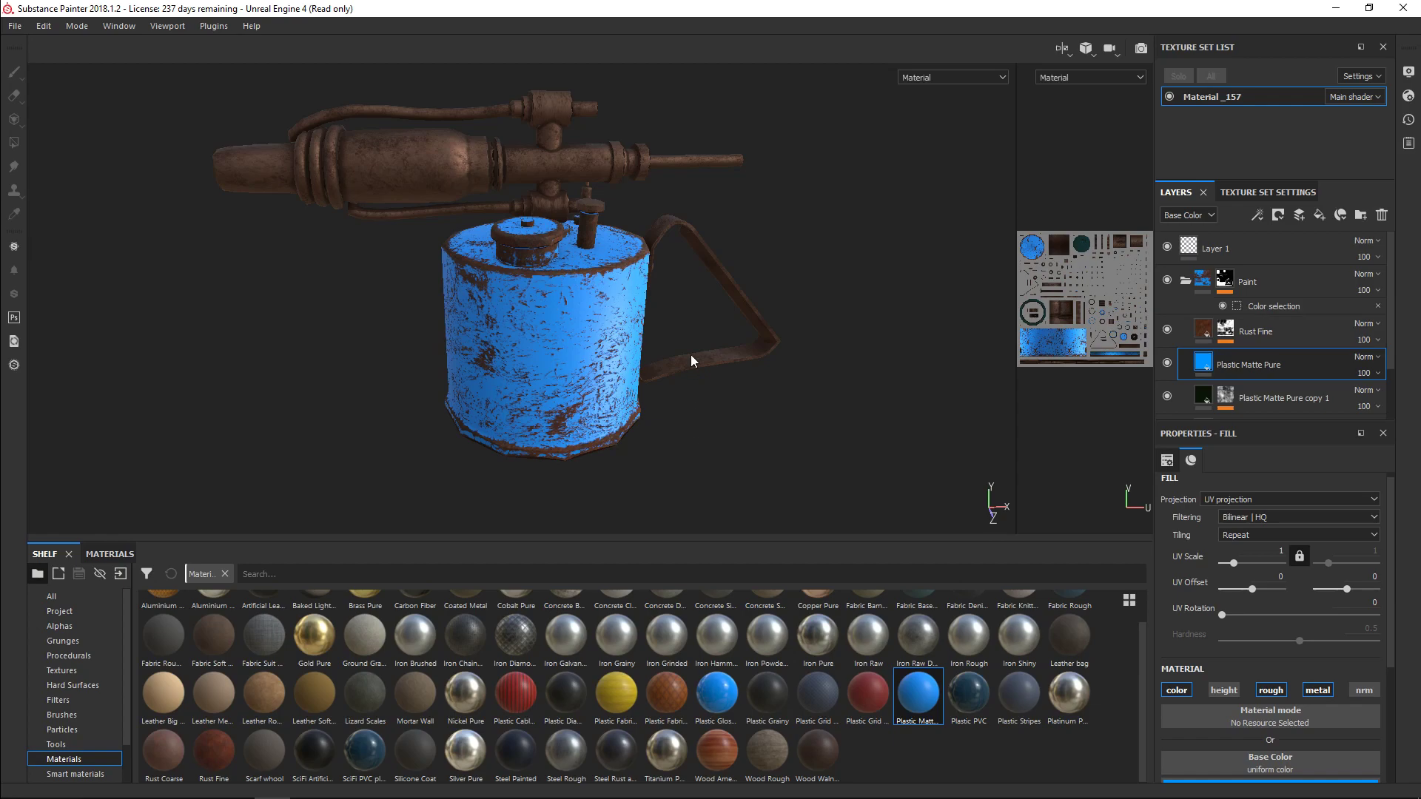
# - Set the new Plastic Matte Pure layer's base color to near-black (R 0.006, G 0.007, B 0.008)
pyautogui.scroll(-2, 1336, 676)
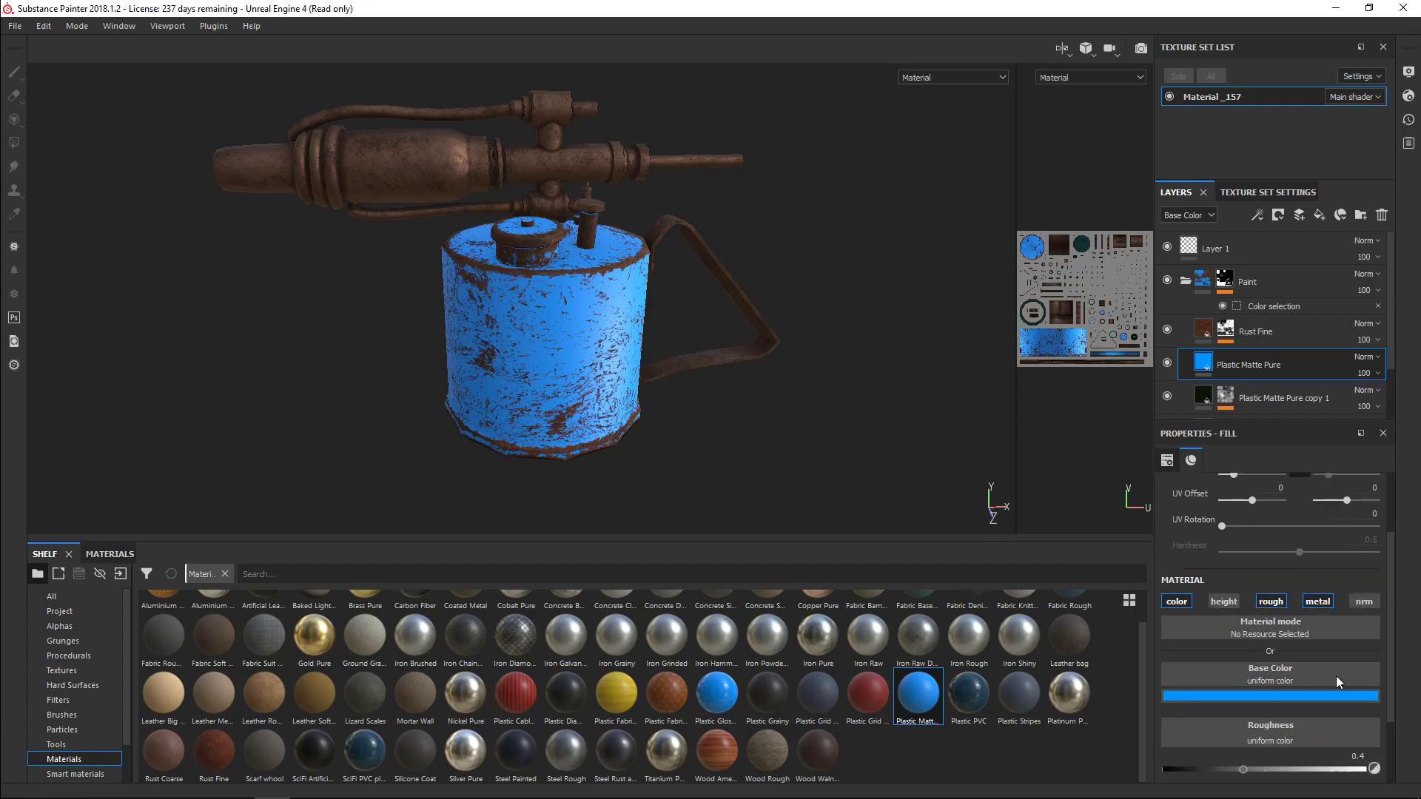
pyautogui.click(1265, 609)
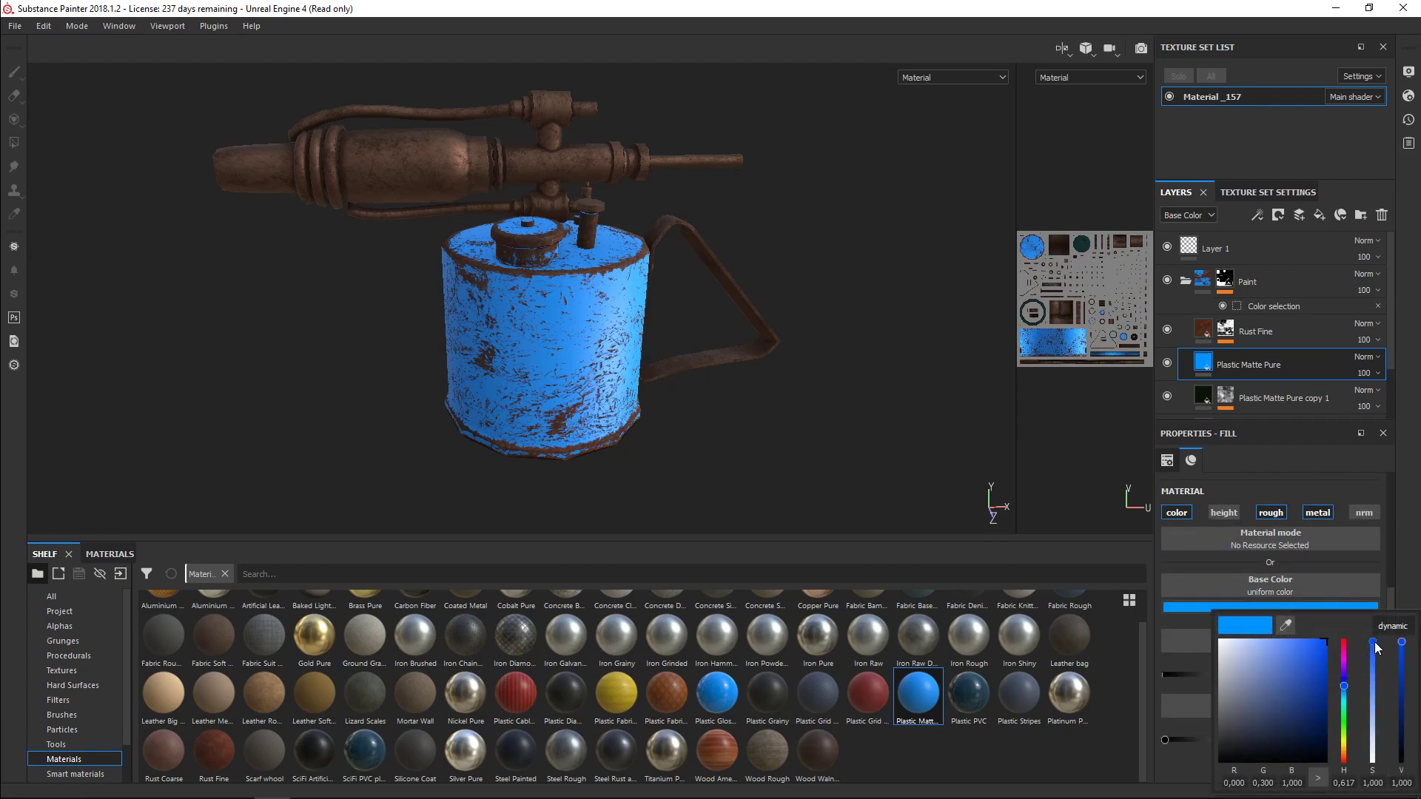
pyautogui.moveTo(1322, 641); pyautogui.dragTo(1229, 751)
pyautogui.moveTo(1402, 751); pyautogui.dragTo(1401, 752)
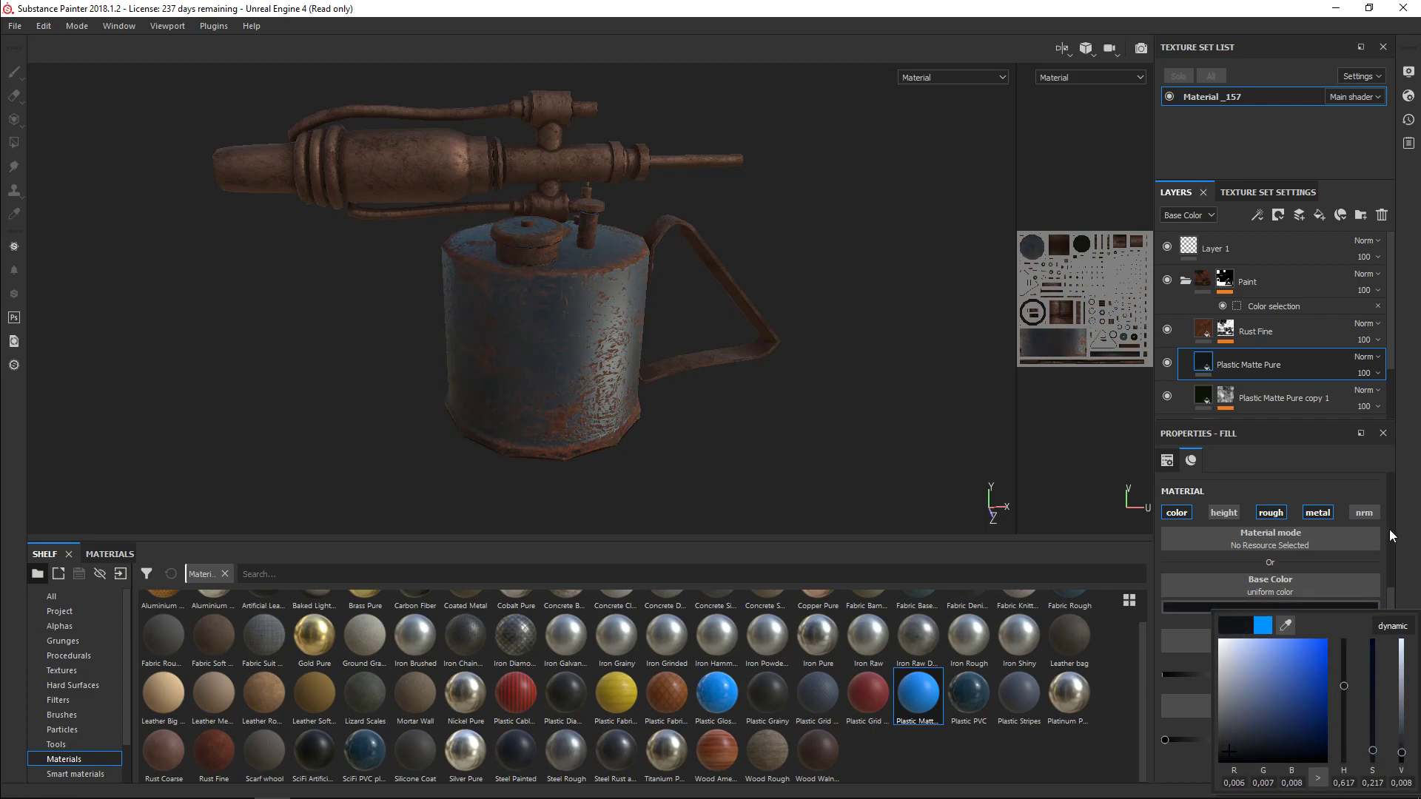
# - Set the near-black Plastic Matte Pure layer's roughness to about 0.69 and inspect the tank's finish
pyautogui.moveTo(1390, 598); pyautogui.dragTo(1390, 600)
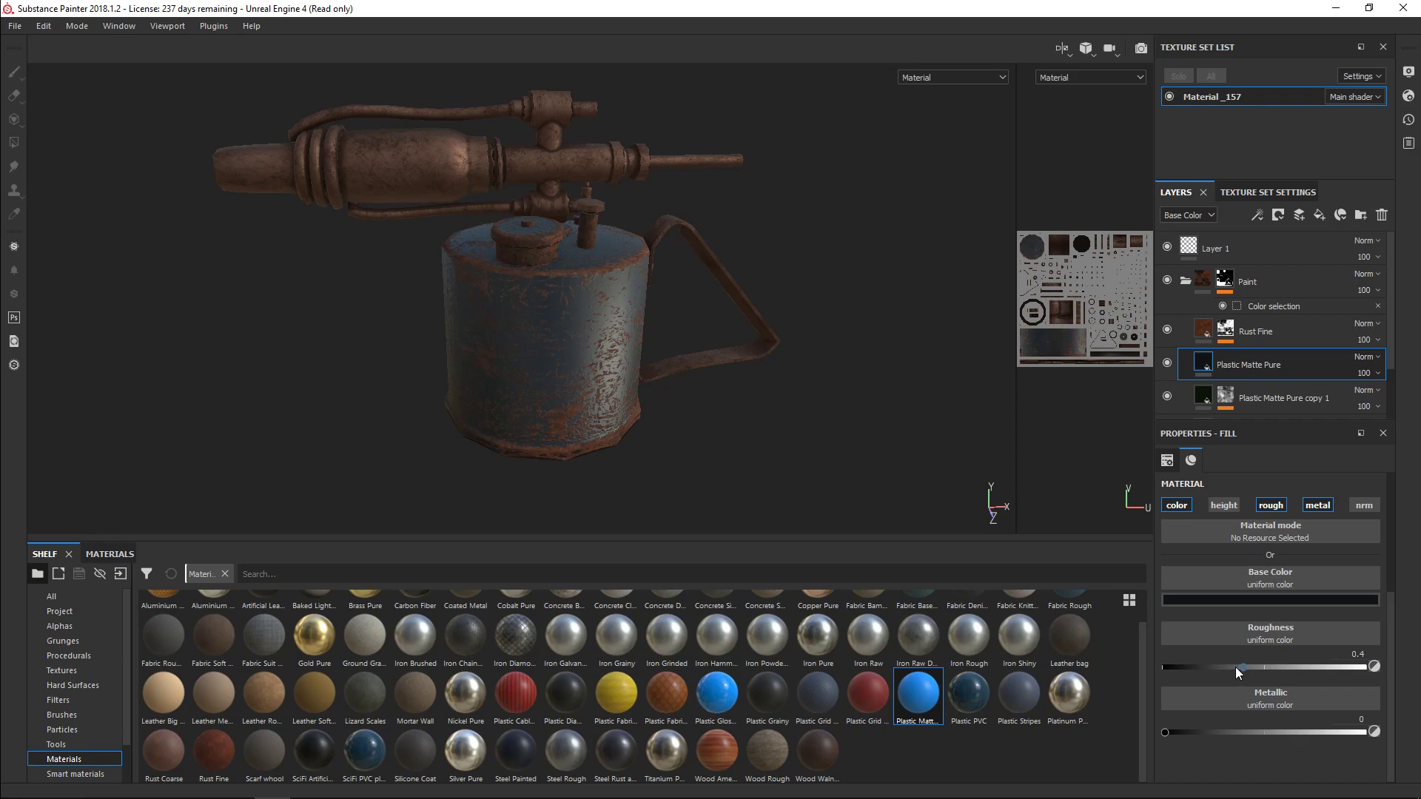
pyautogui.moveTo(1242, 667); pyautogui.dragTo(1294, 669)
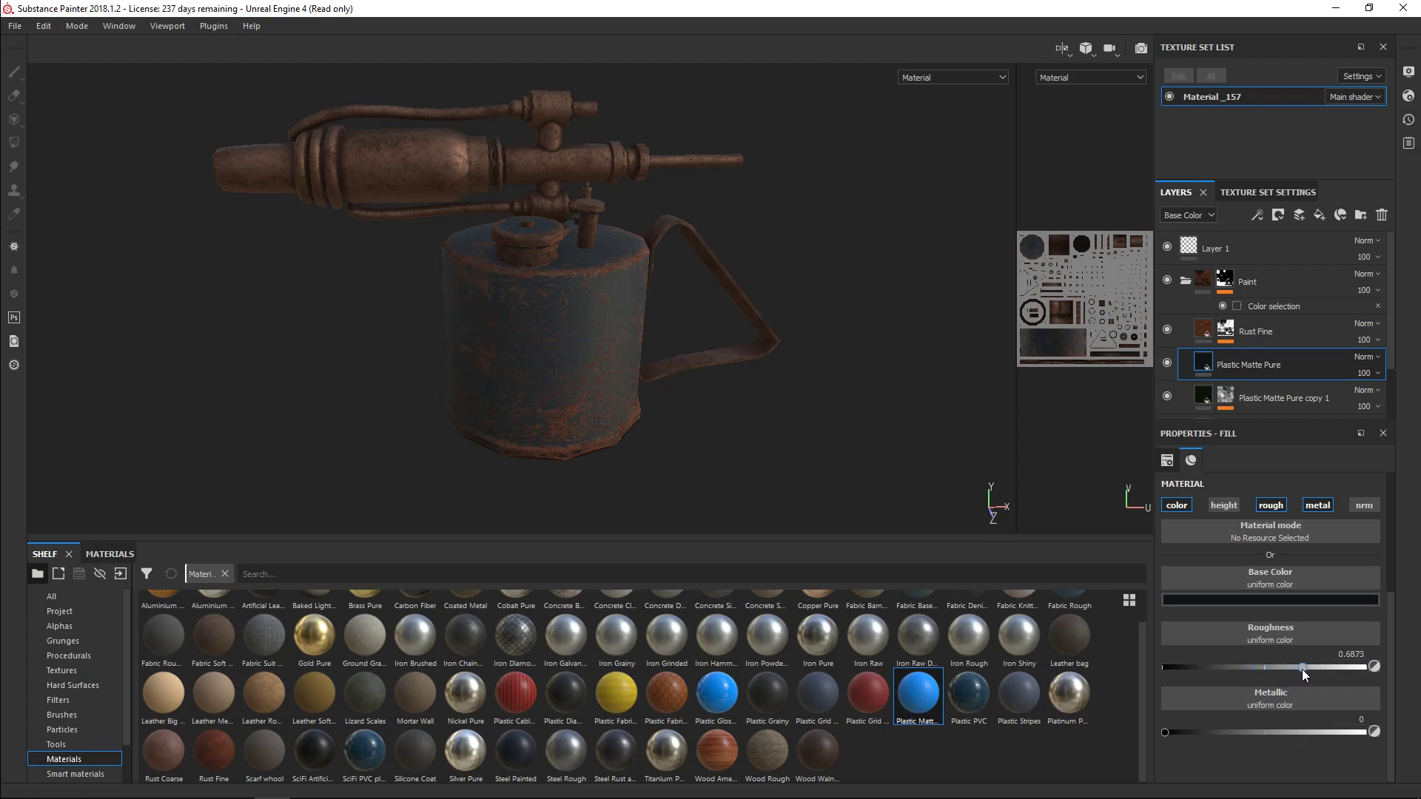
pyautogui.keyDown('alt'); pyautogui.moveTo(799, 466); pyautogui.dragTo(749, 412); pyautogui.keyUp('alt')
pyautogui.scroll(-1, 670, 353)
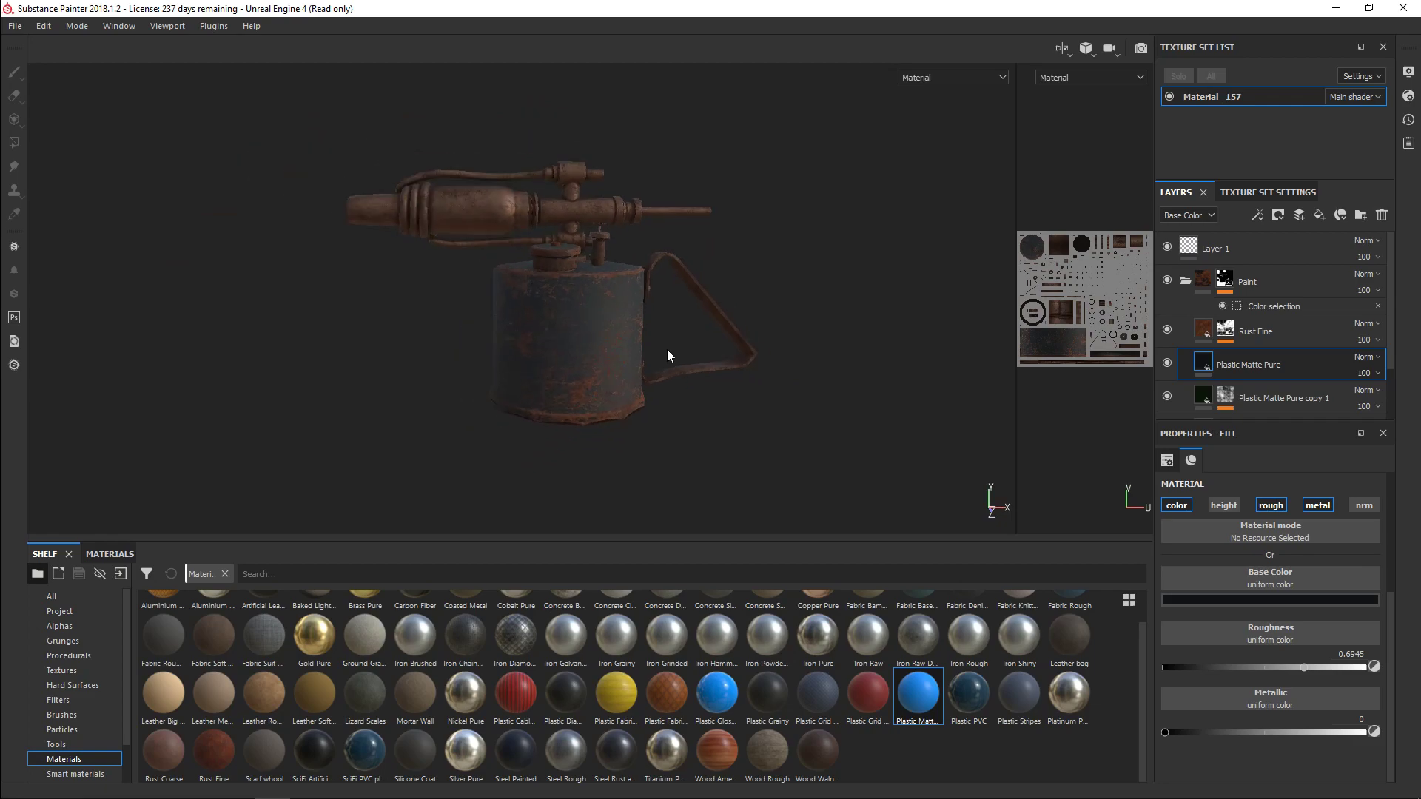
pyautogui.scroll(5, 674, 360)
pyautogui.keyDown('alt'); pyautogui.moveTo(676, 362); pyautogui.dragTo(729, 337, button='middle'); pyautogui.keyUp('alt')
pyautogui.scroll(-1, 727, 343)
pyautogui.keyDown('alt'); pyautogui.moveTo(726, 343); pyautogui.dragTo(760, 352); pyautogui.keyUp('alt')
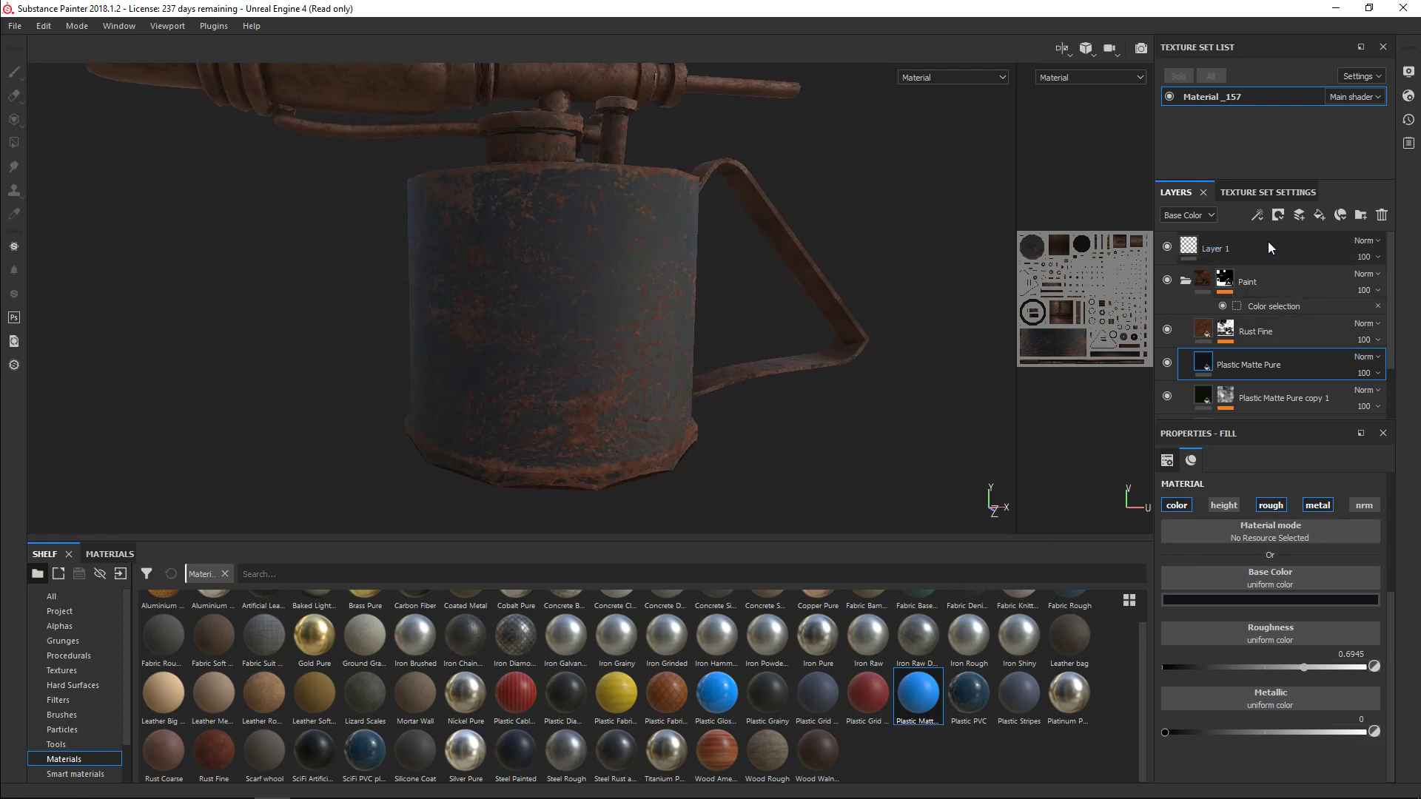
# - Add a black mask to the near-black Plastic Matte Pure layer
pyautogui.click(1279, 216)
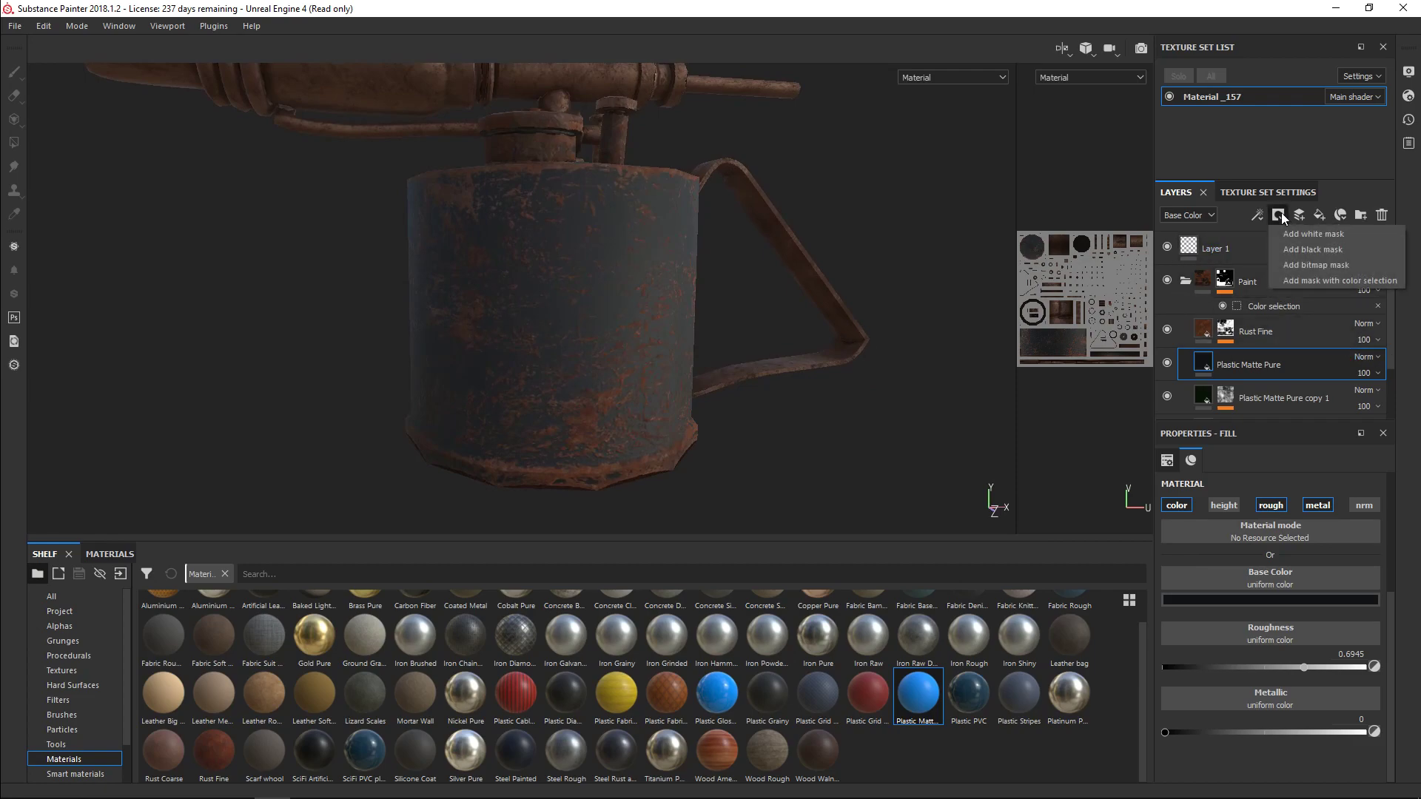
pyautogui.click(1301, 246)
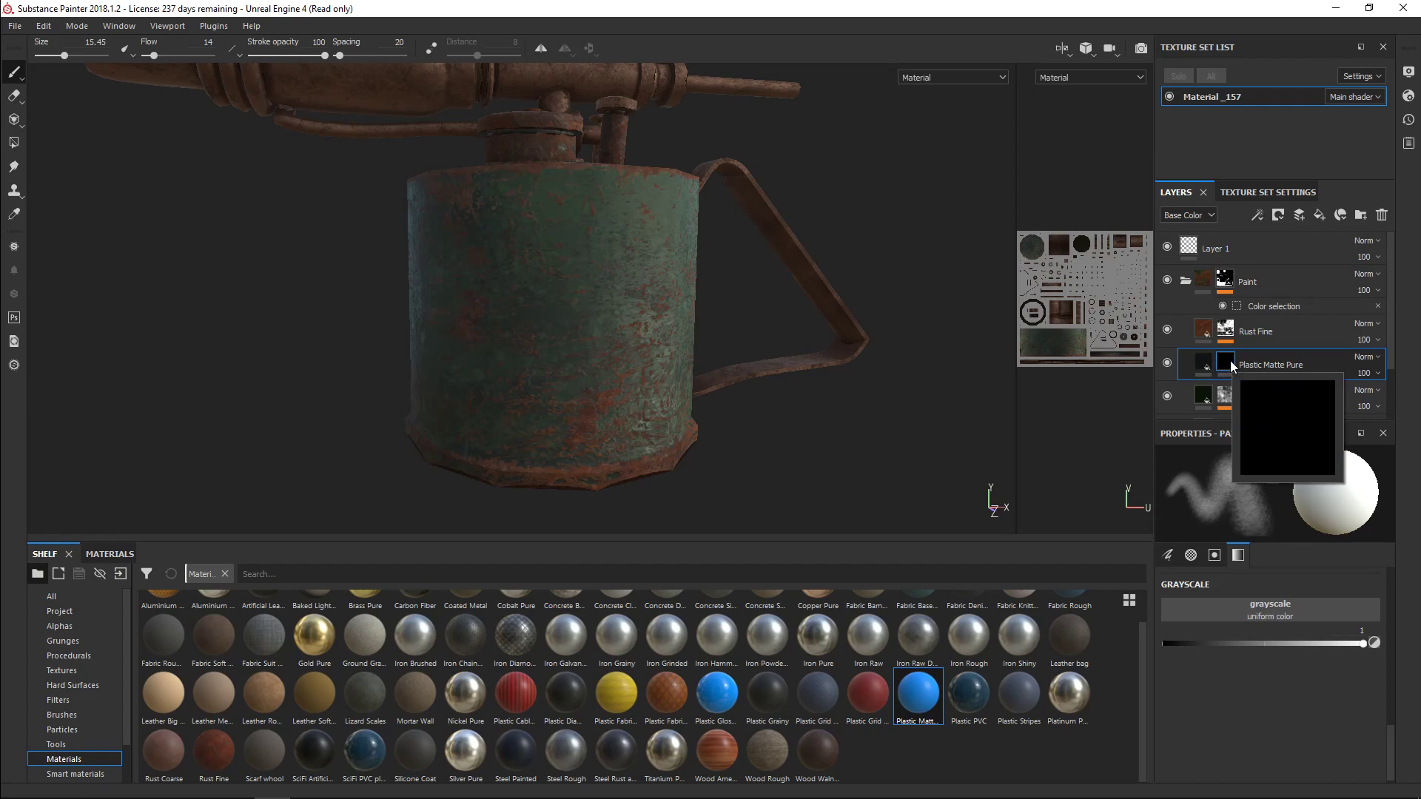
# - Add a paint effect to the near-black Plastic Matte Pure layer's mask and set the brush alpha to Sign Flammable
pyautogui.click(1255, 219)
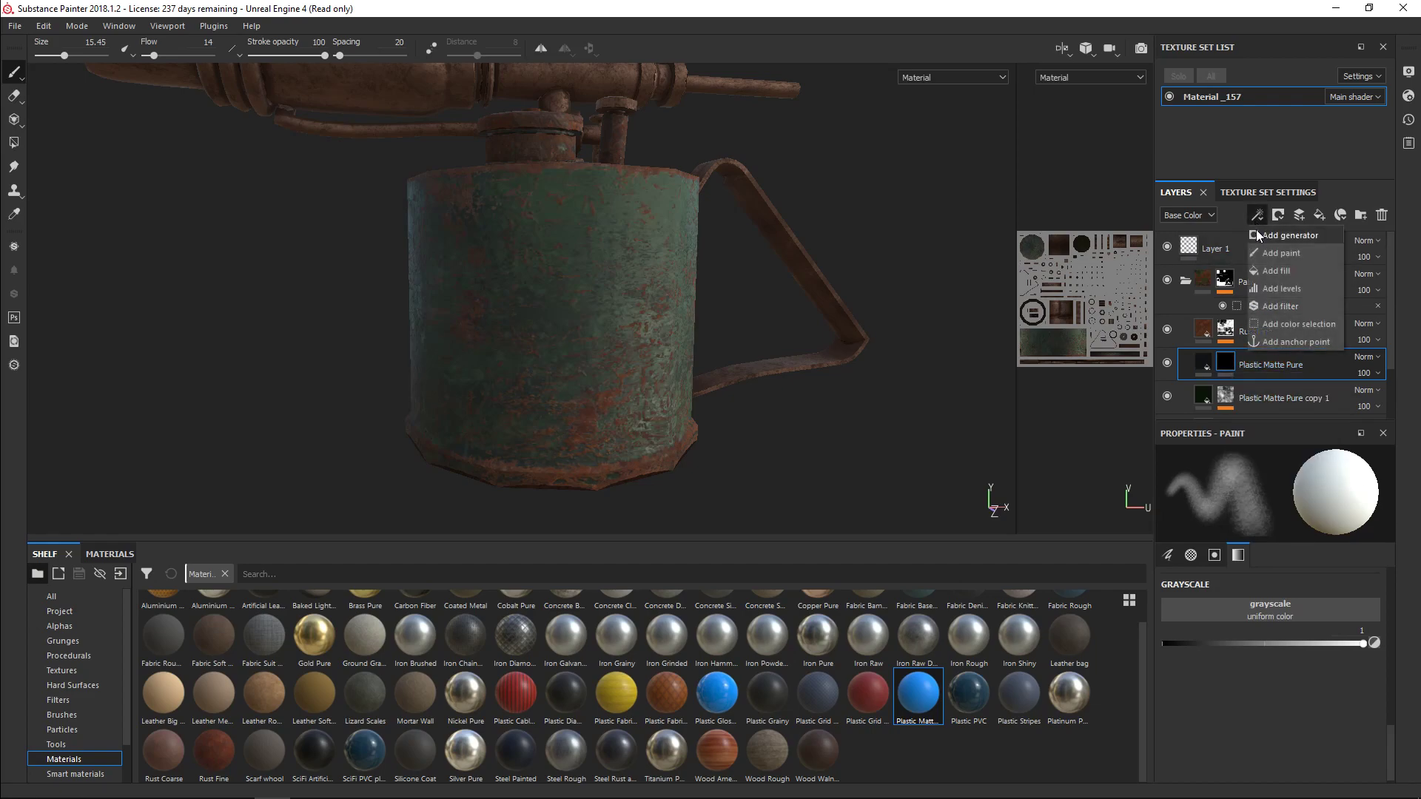
pyautogui.click(1269, 256)
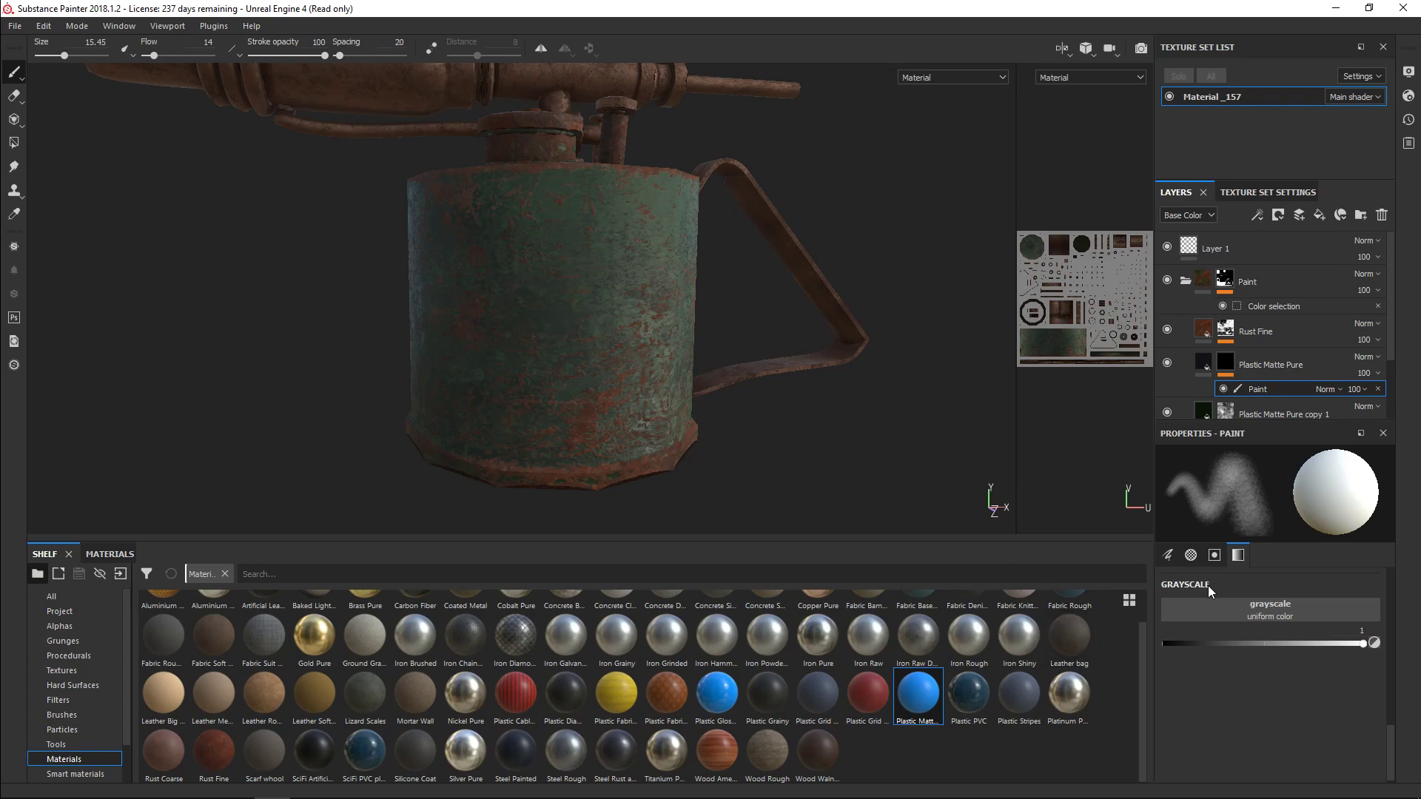
pyautogui.click(1167, 555)
pyautogui.scroll(-5, 1292, 632)
pyautogui.scroll(-2, 1301, 632)
pyautogui.click(1219, 664)
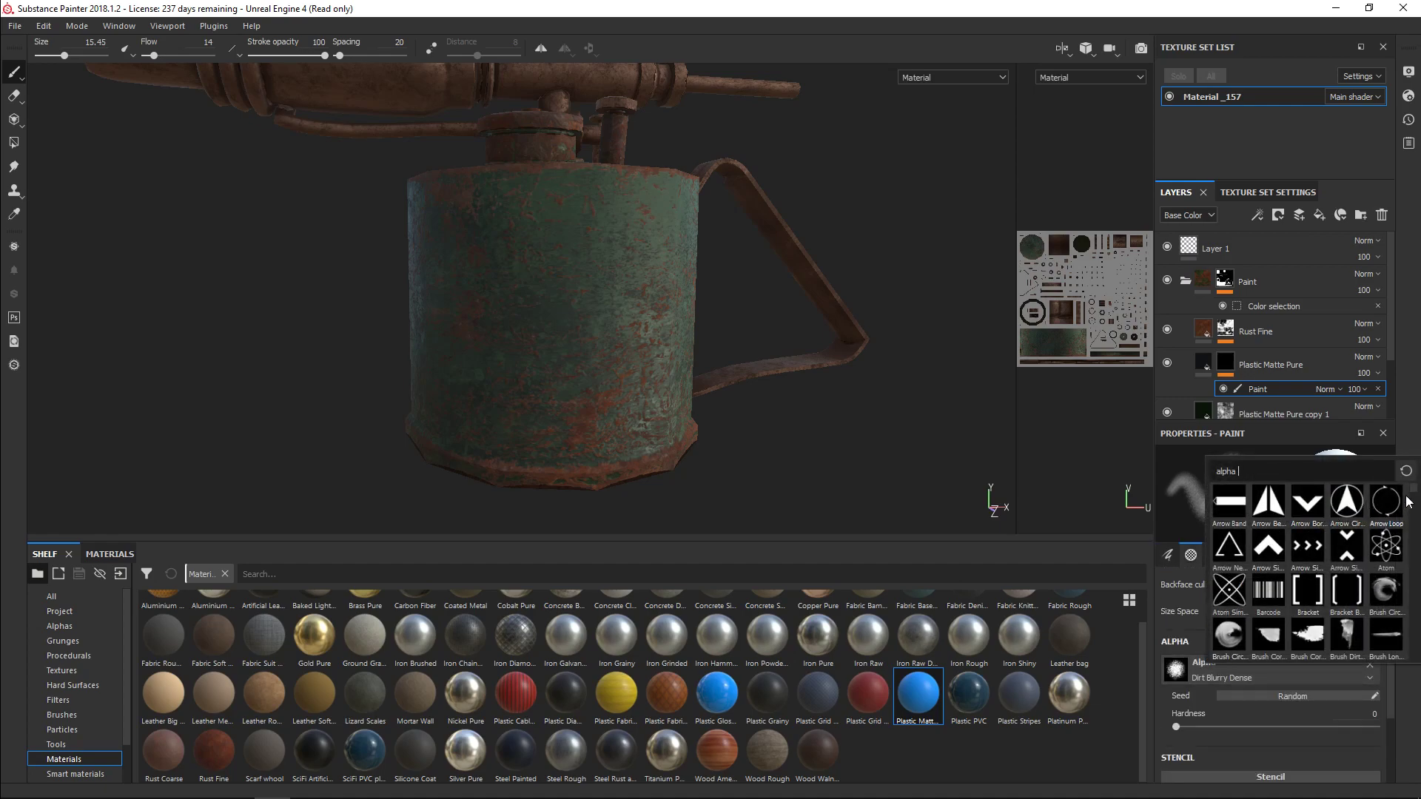
pyautogui.moveTo(1415, 497); pyautogui.dragTo(1407, 601)
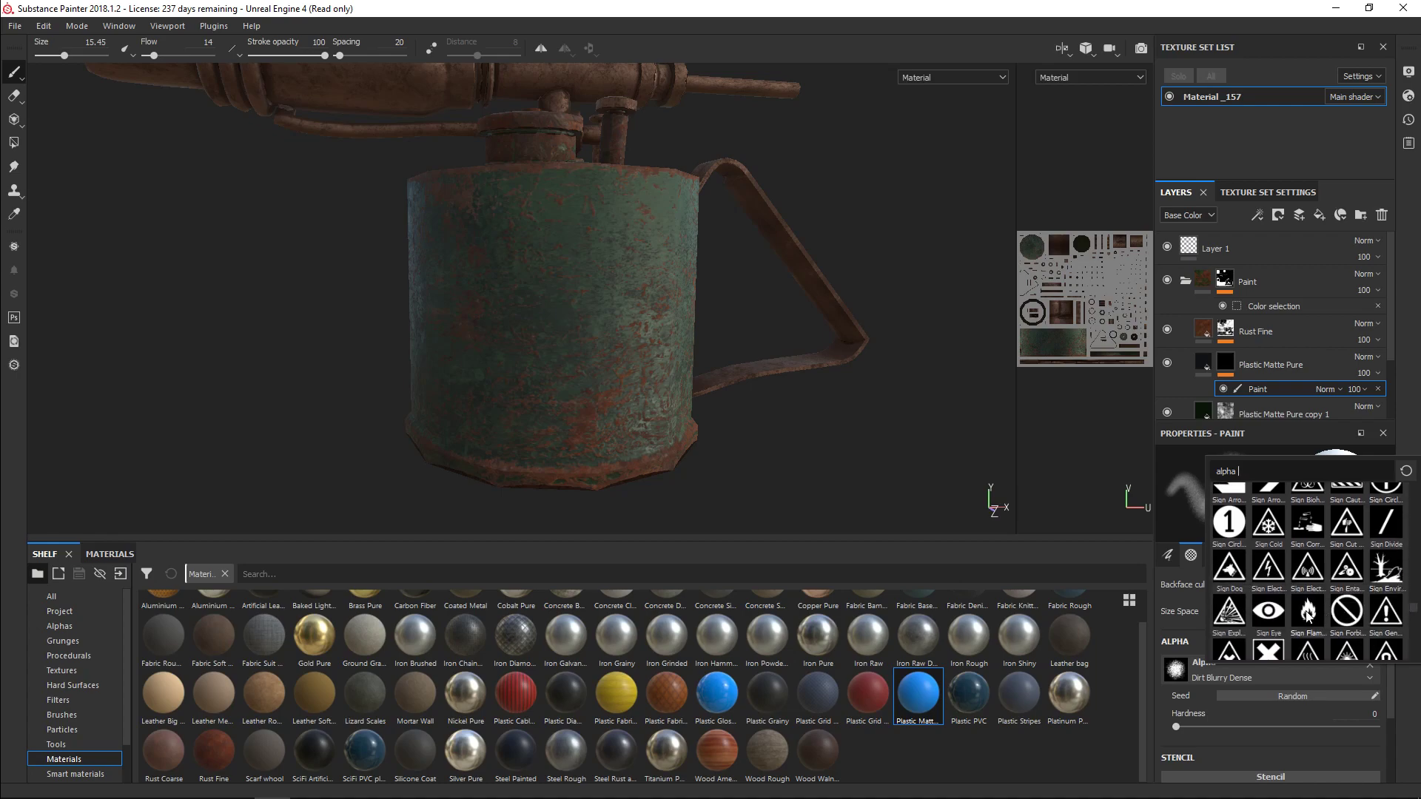
pyautogui.moveTo(1308, 615)
pyautogui.click(1308, 613)
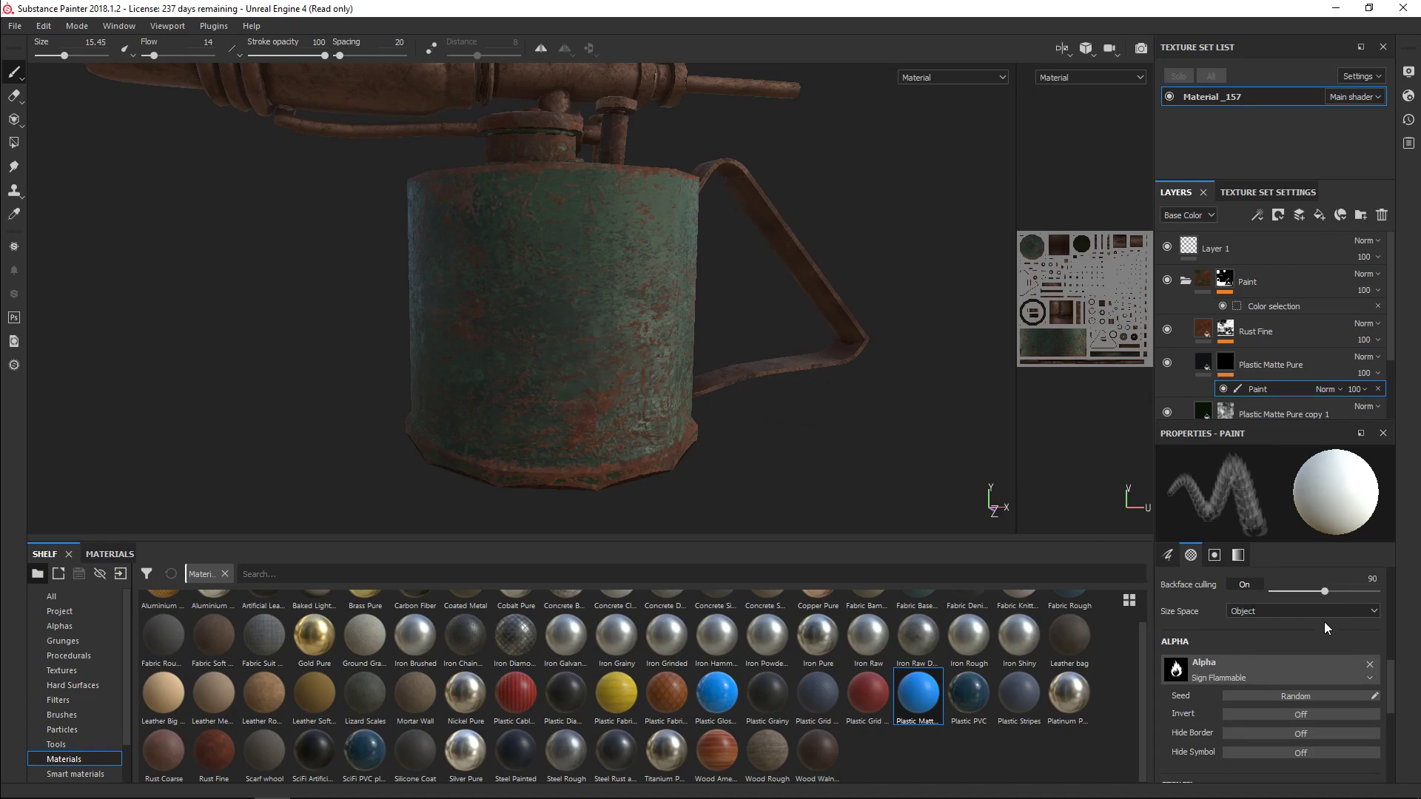
# - Stamp the flammable symbol once on the front of the tank with brush flow 100 and size 67.93
pyautogui.scroll(10, 1325, 621)
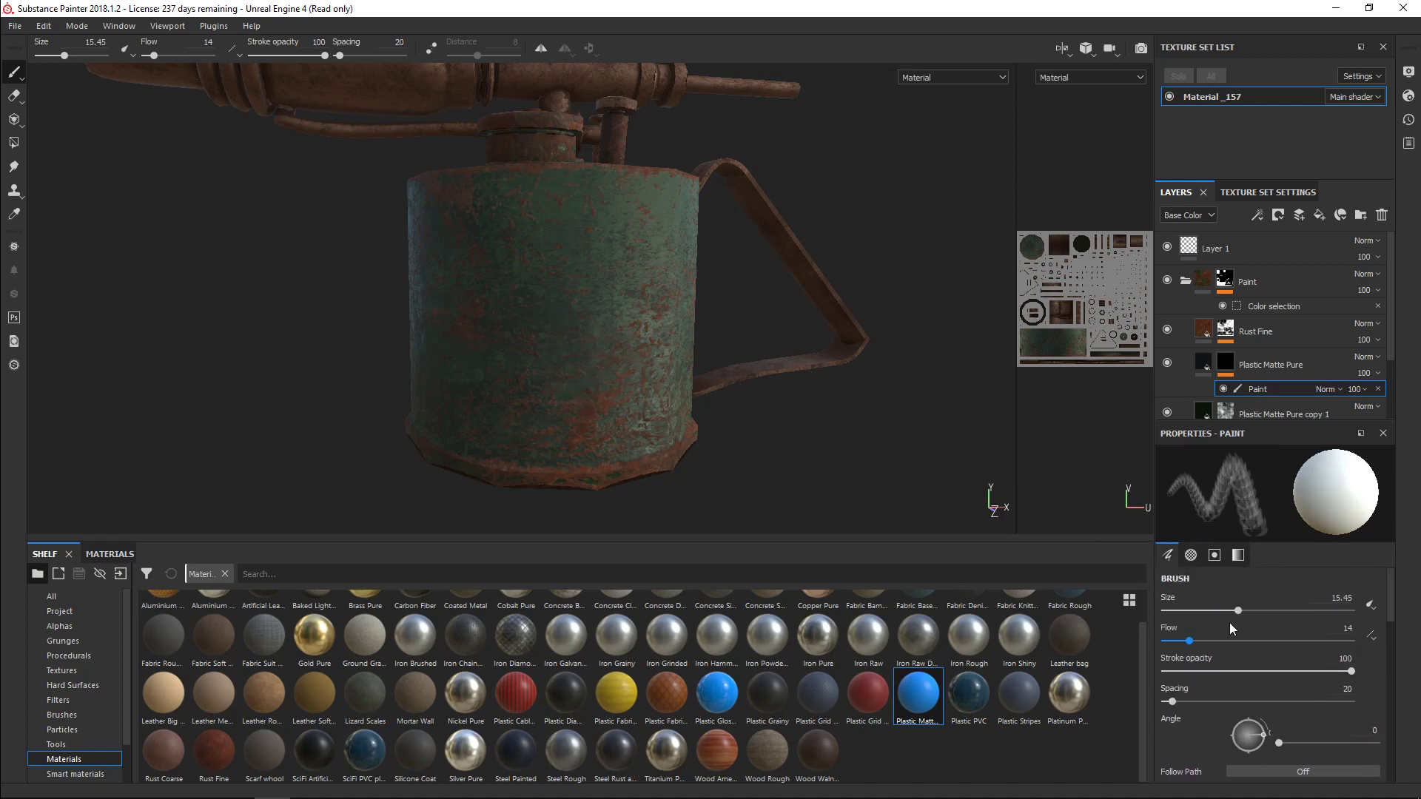
pyautogui.moveTo(1189, 641)
pyautogui.mouseDown()
pyautogui.moveTo(1356, 642)
pyautogui.moveTo(1405, 786)
pyautogui.moveTo(1410, 614)
pyautogui.mouseUp()
pyautogui.moveTo(1232, 610); pyautogui.dragTo(1305, 611)
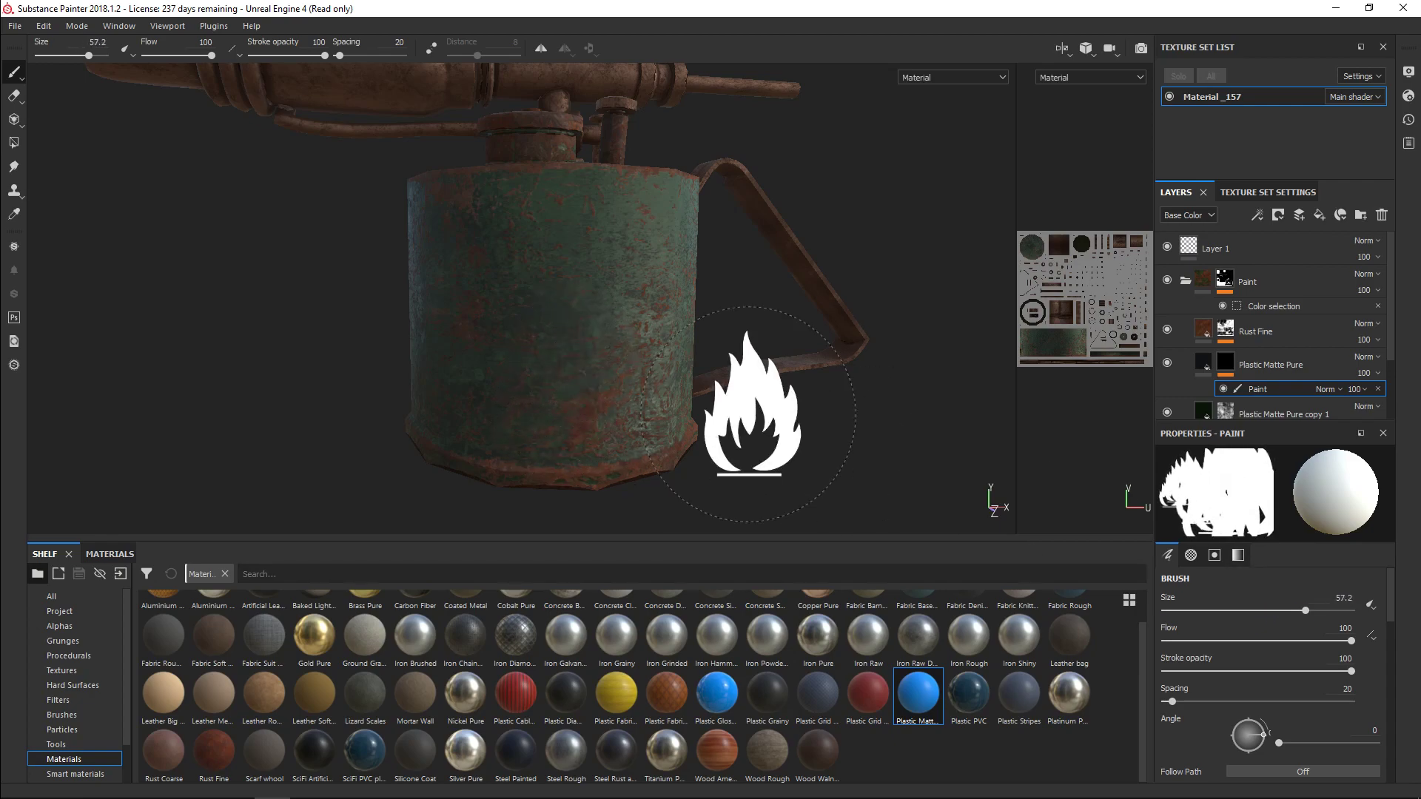
pyautogui.moveTo(1306, 610); pyautogui.dragTo(1319, 611)
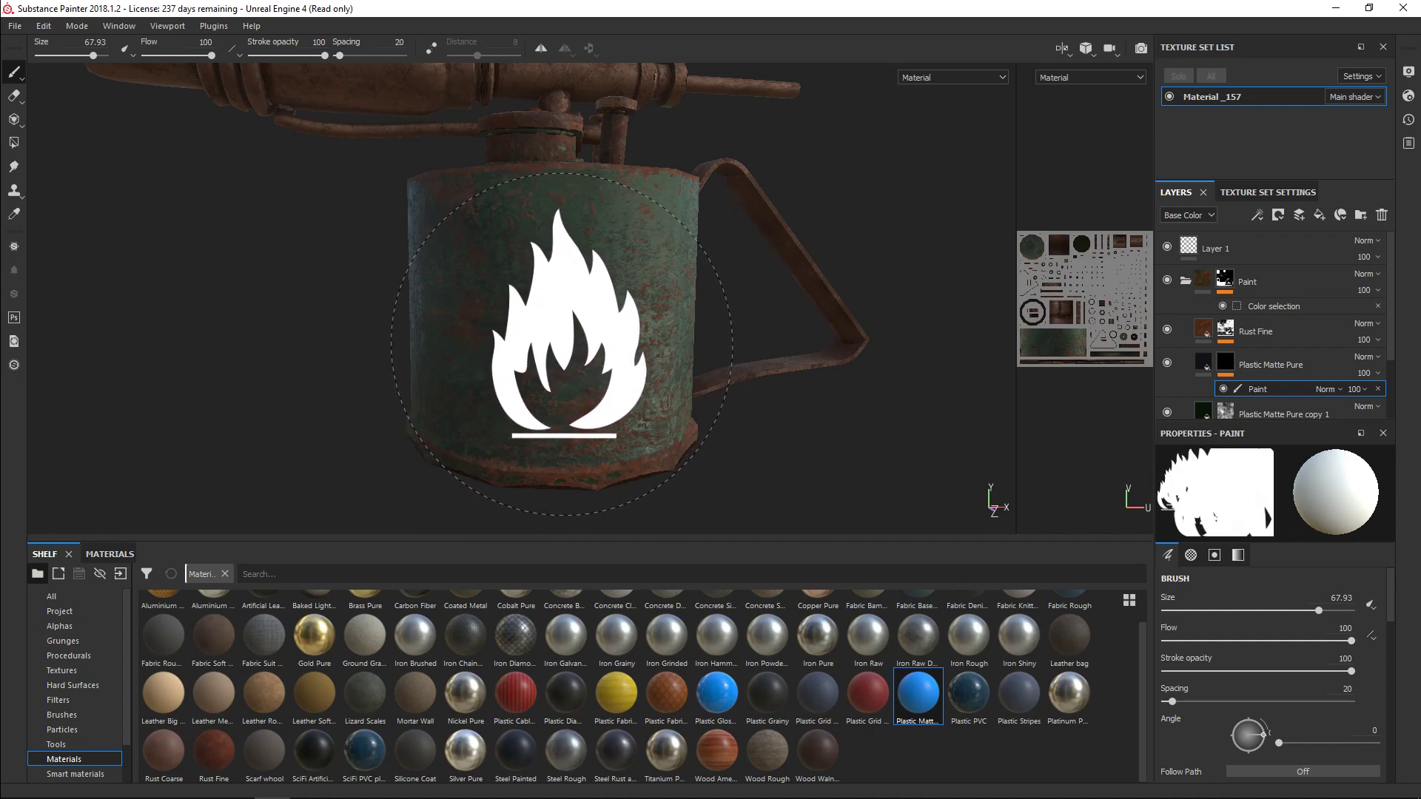
pyautogui.moveTo(856, 444)
pyautogui.keyDown('alt'); pyautogui.mouseDown()
pyautogui.moveTo(831, 450)
pyautogui.moveTo(809, 428)
pyautogui.moveTo(867, 448)
pyautogui.mouseUp(); pyautogui.keyUp('alt')
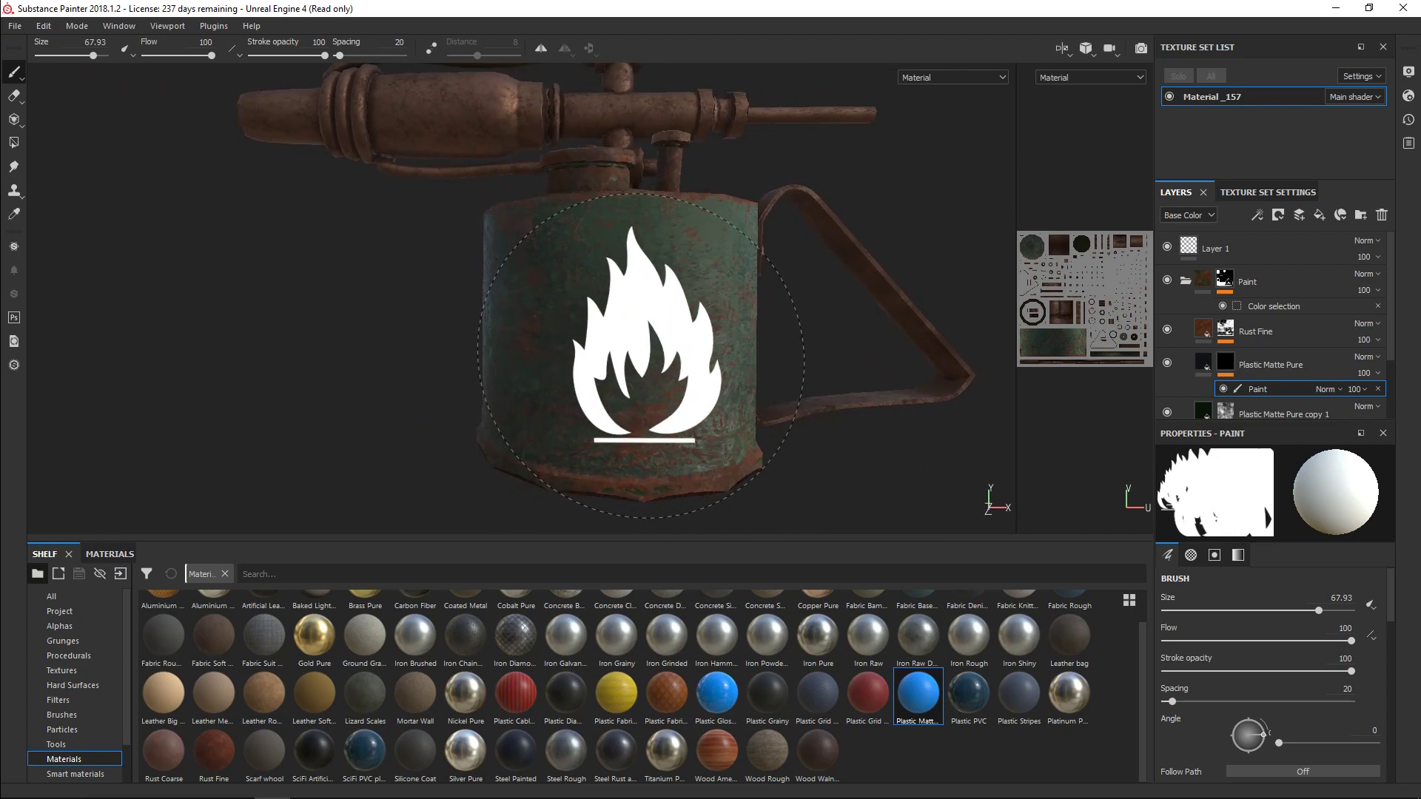
pyautogui.click(643, 356)
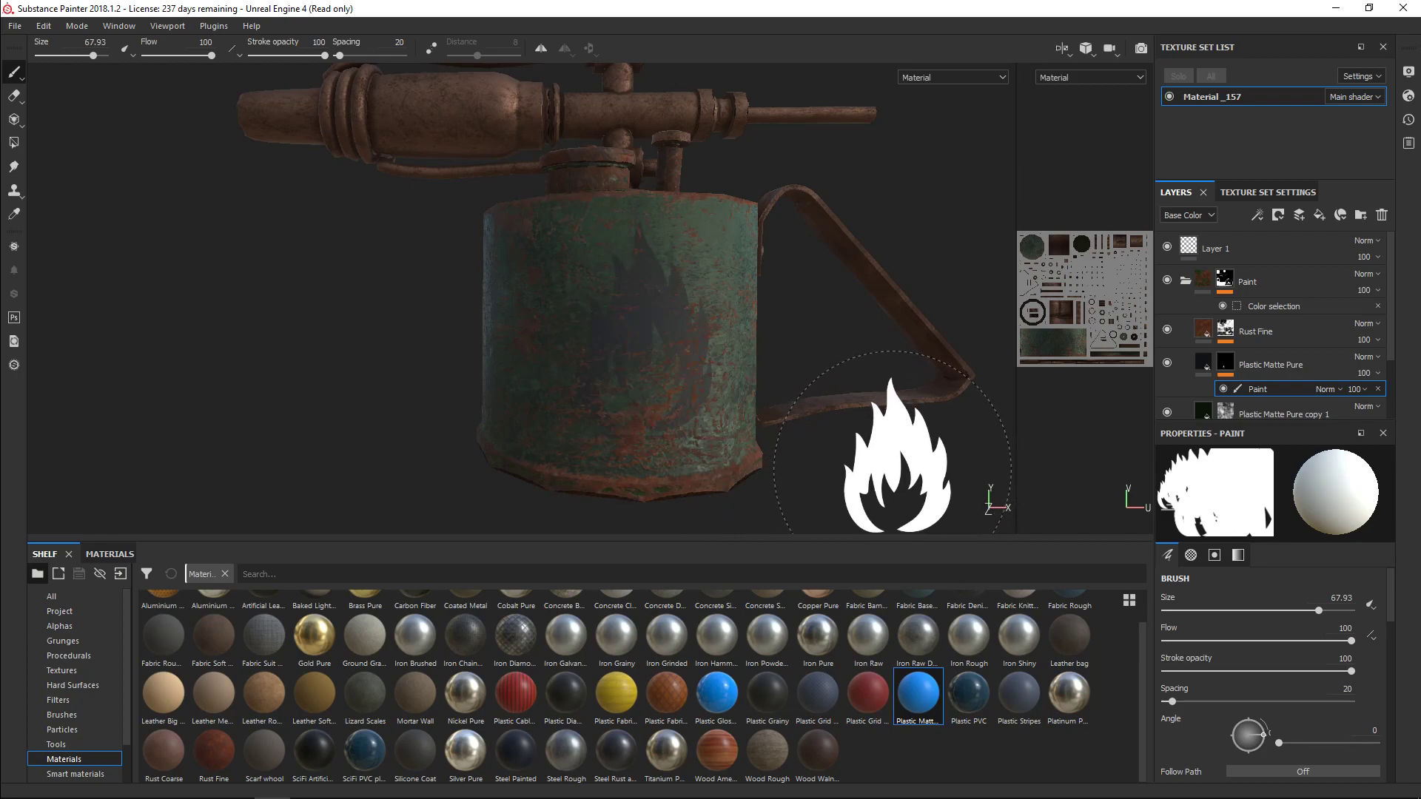
pyautogui.moveTo(838, 370)
pyautogui.keyDown('alt'); pyautogui.mouseDown()
pyautogui.moveTo(798, 346)
pyautogui.moveTo(900, 336)
pyautogui.moveTo(826, 325)
pyautogui.moveTo(857, 365)
pyautogui.moveTo(819, 340)
pyautogui.moveTo(841, 358)
pyautogui.mouseUp(); pyautogui.keyUp('alt')
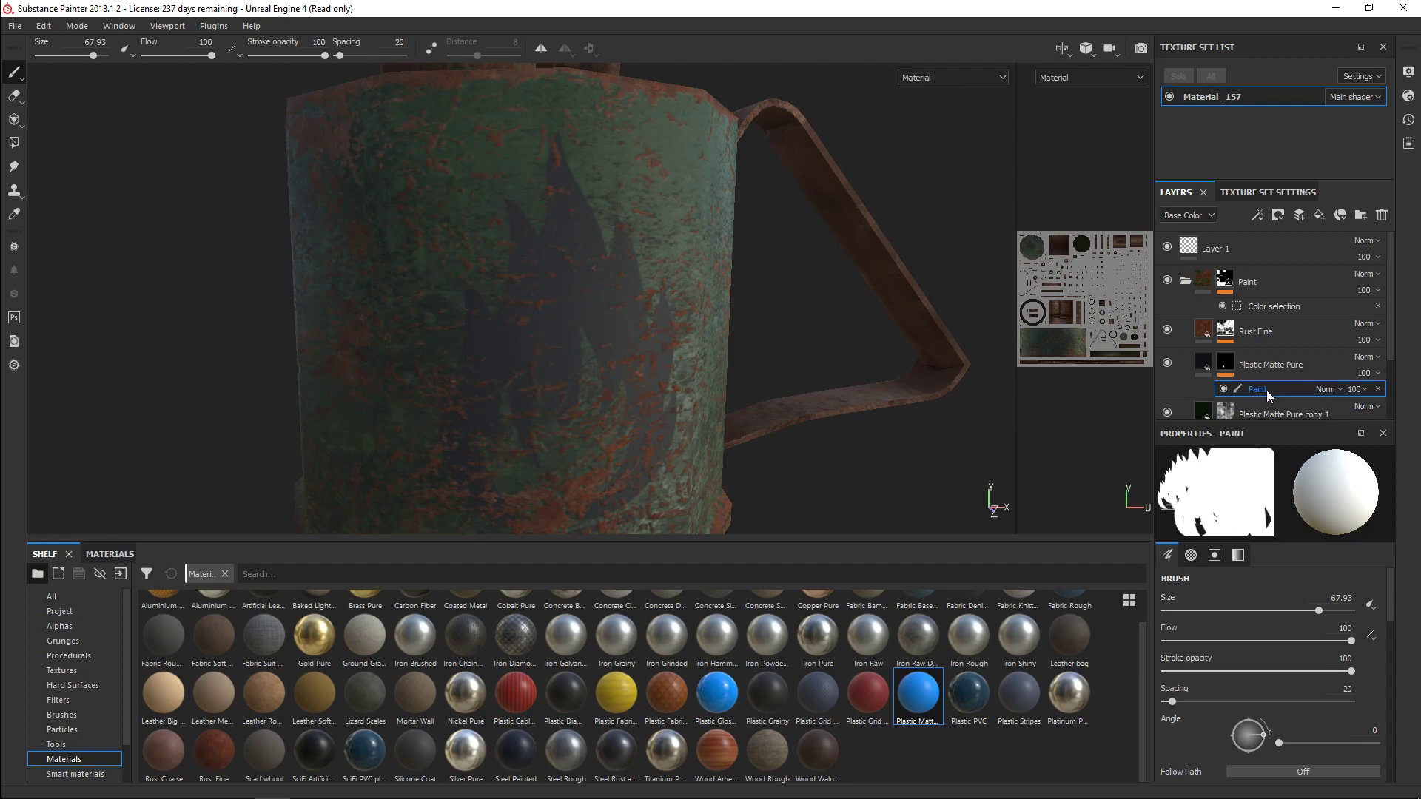
# - Set the flame layer's base color to pure black (RGB 0, 0, 0) and its roughness to about 0.84
pyautogui.click(1209, 360)
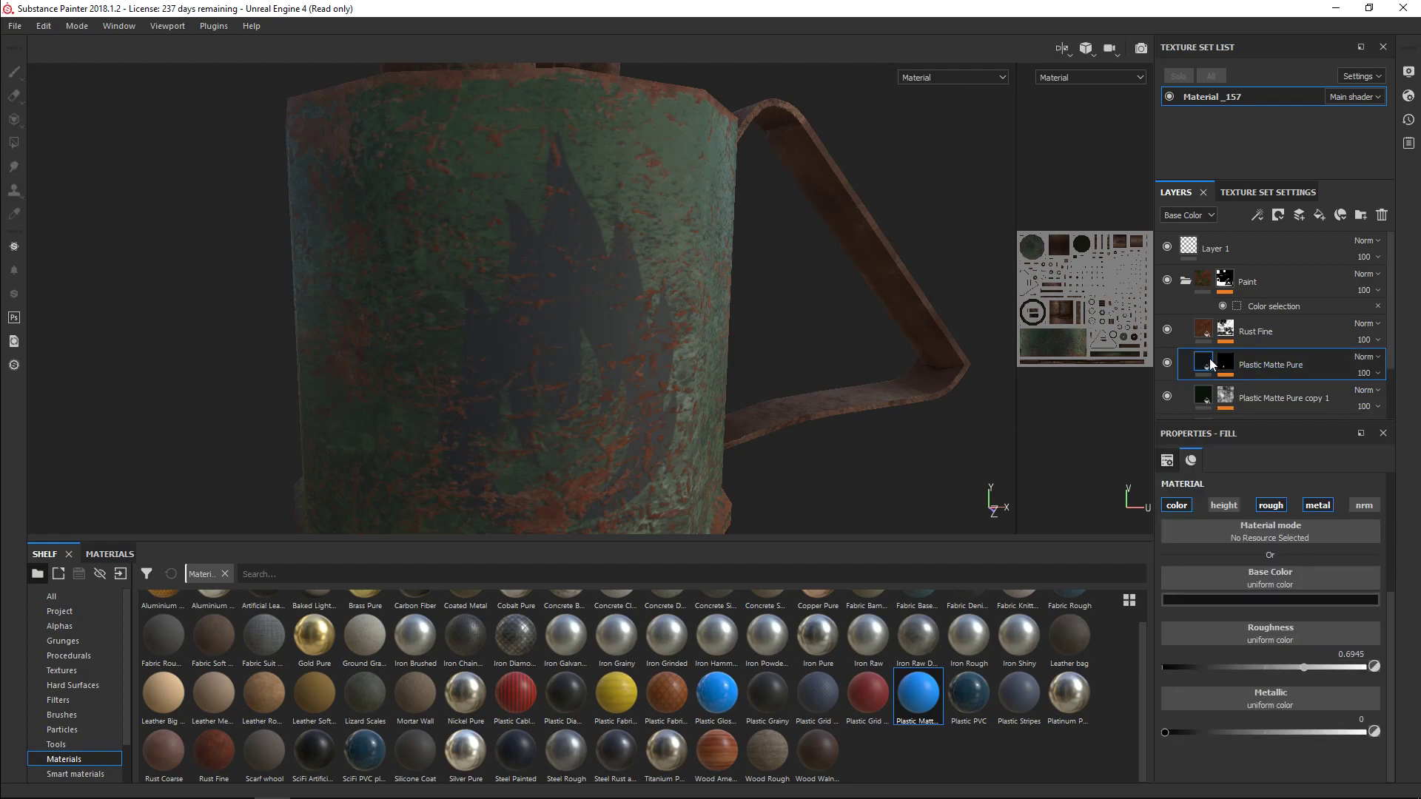
pyautogui.click(1301, 603)
pyautogui.click(1404, 749)
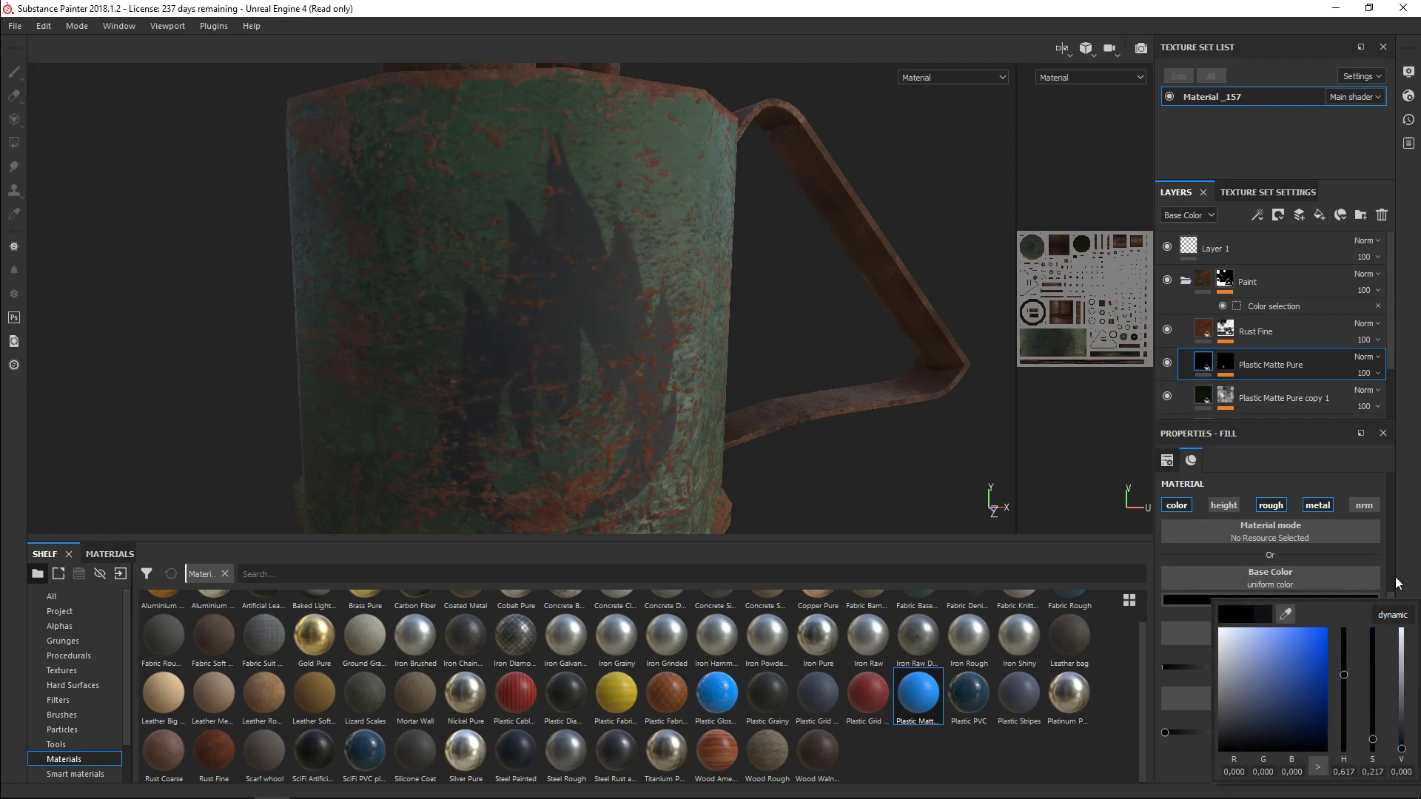
pyautogui.click(1390, 596)
pyautogui.scroll(-5, 1394, 611)
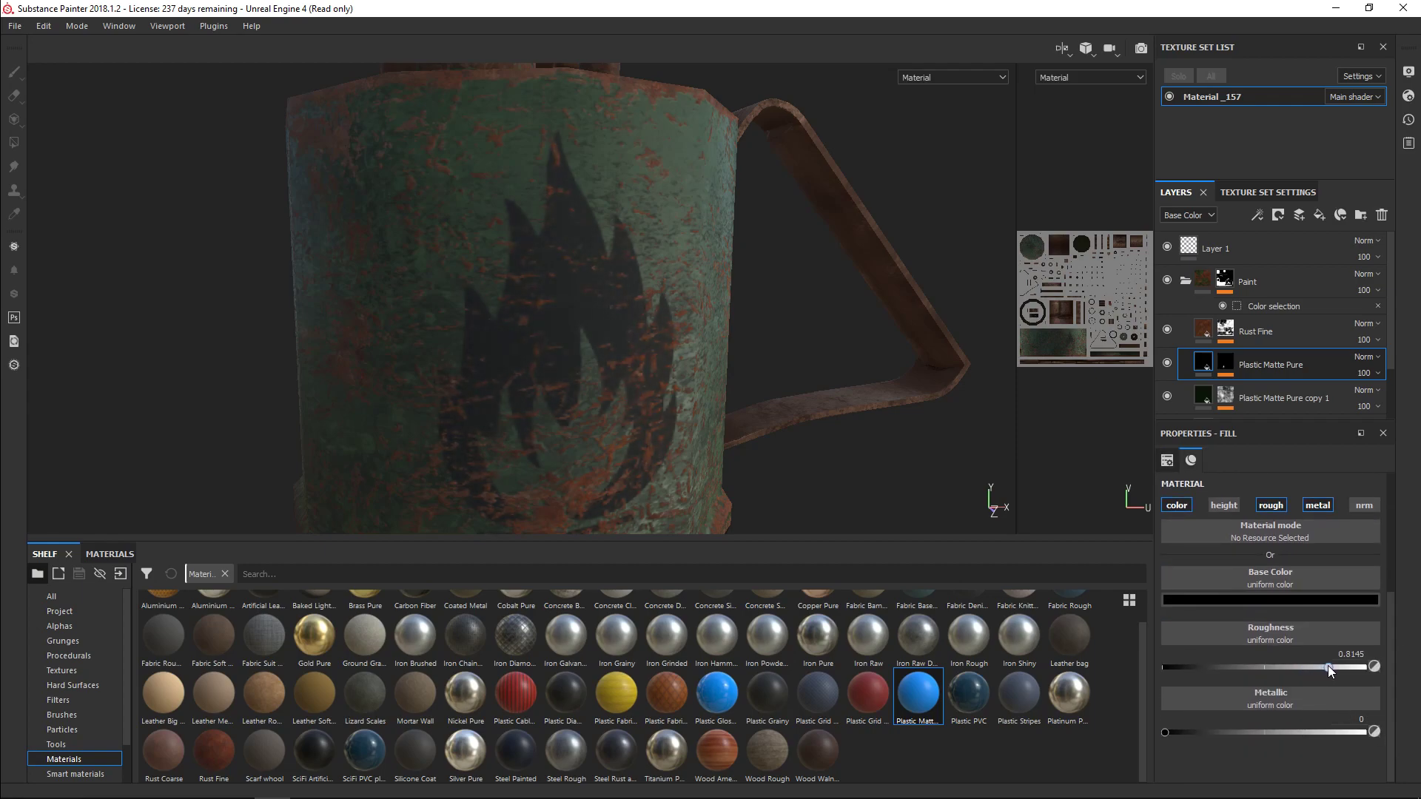
pyautogui.moveTo(1330, 665); pyautogui.dragTo(1333, 666)
pyautogui.scroll(-5, 787, 376)
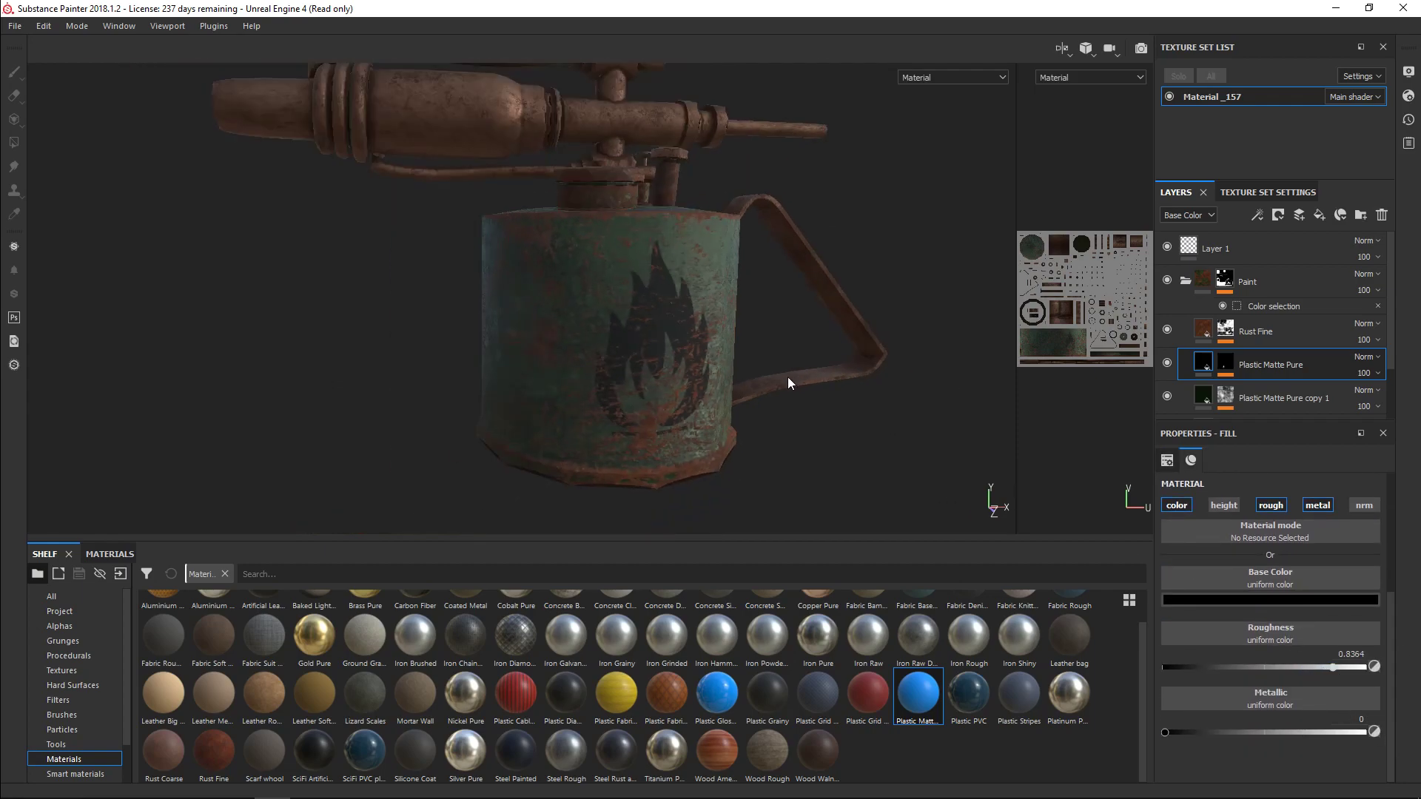
pyautogui.moveTo(788, 336)
pyautogui.keyDown('alt'); pyautogui.mouseDown()
pyautogui.moveTo(651, 373)
pyautogui.moveTo(783, 351)
pyautogui.mouseUp(); pyautogui.keyUp('alt')
pyautogui.scroll(3, 779, 356)
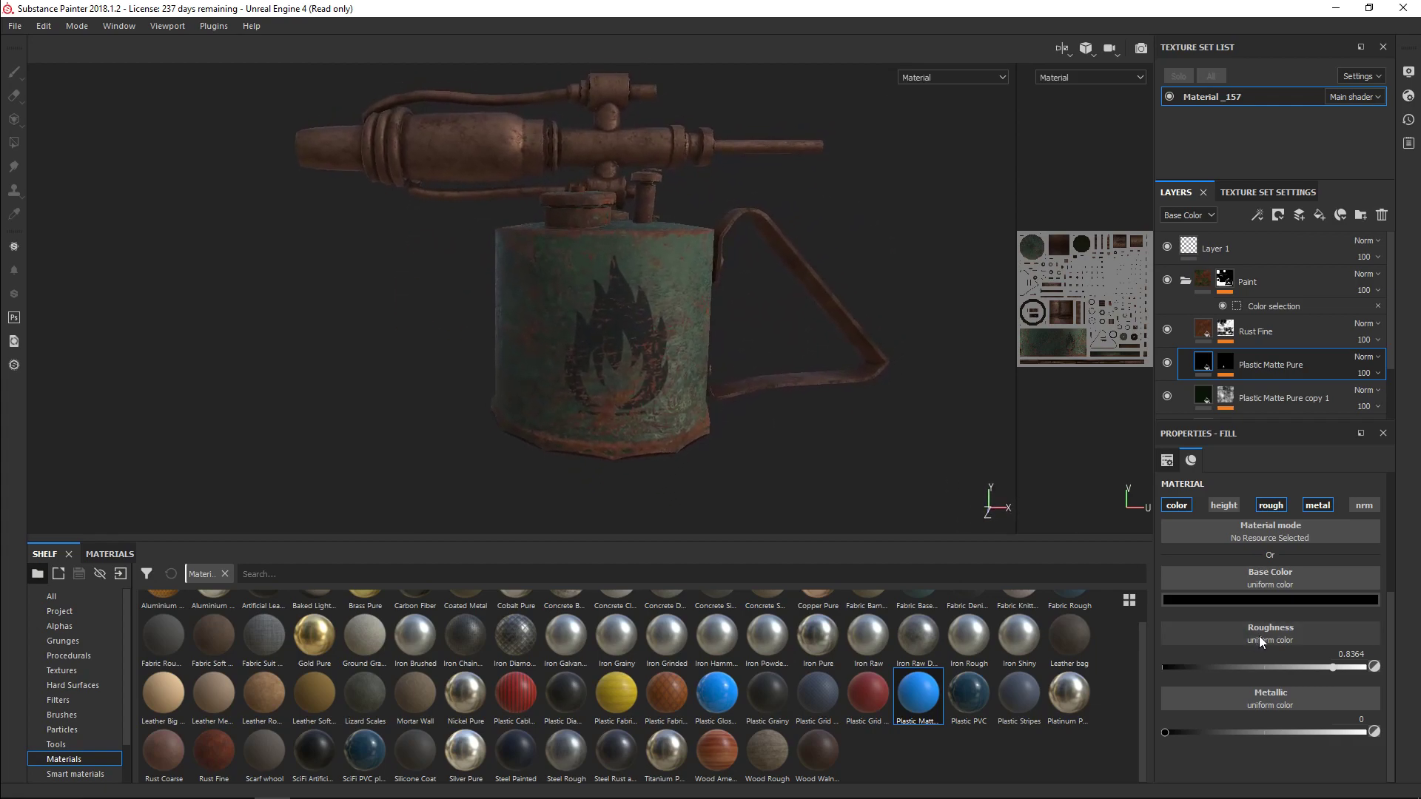
# - Change the flame layer's base color to red, lowering its brightness and saturation to a muted tone
pyautogui.click(1252, 601)
pyautogui.moveTo(1403, 754)
pyautogui.mouseDown()
pyautogui.moveTo(1404, 742)
pyautogui.moveTo(1404, 760)
pyautogui.mouseUp()
pyautogui.moveTo(1320, 692); pyautogui.dragTo(1335, 615)
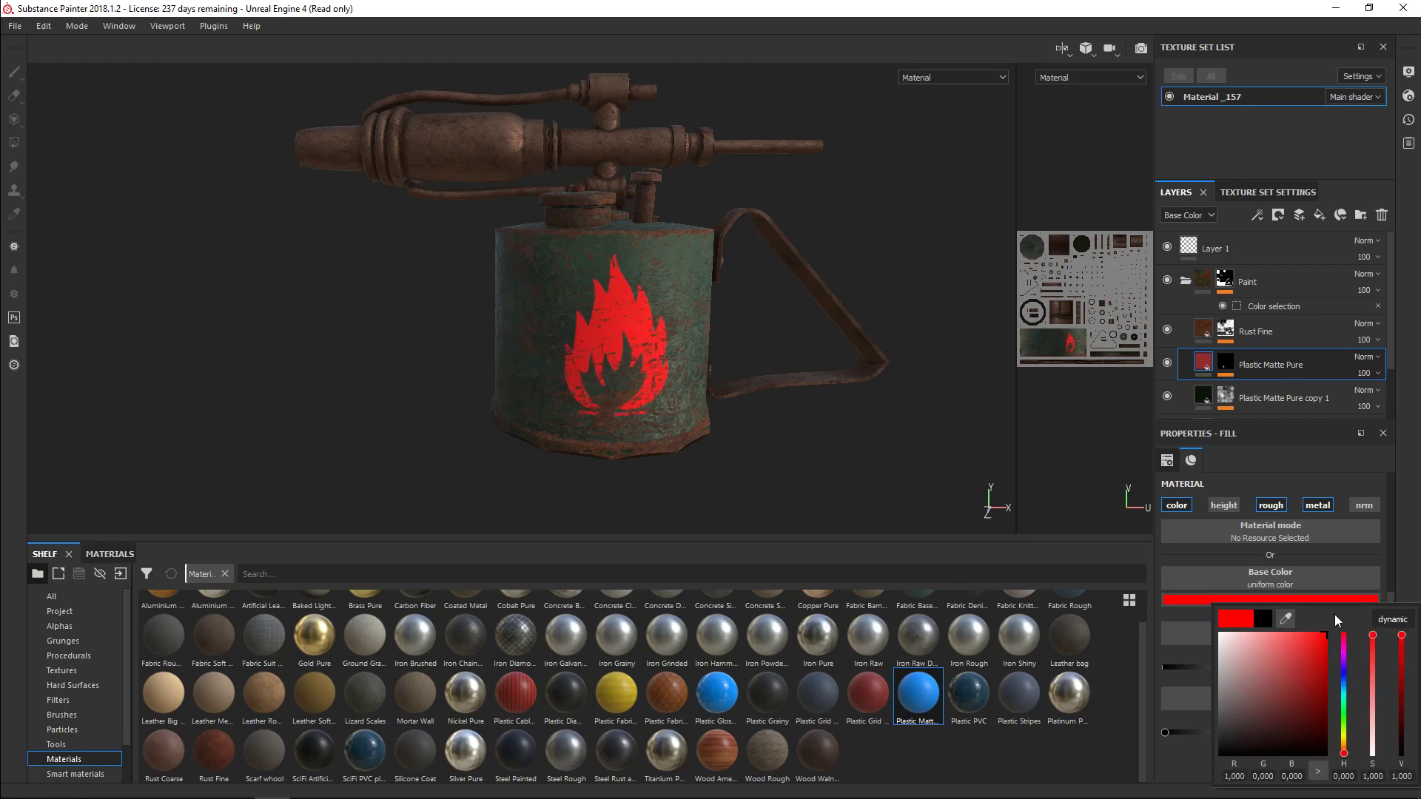
pyautogui.moveTo(1401, 636); pyautogui.dragTo(1401, 699)
pyautogui.moveTo(1373, 636); pyautogui.dragTo(1403, 698)
pyautogui.keyDown('alt'); pyautogui.moveTo(874, 371); pyautogui.dragTo(856, 326); pyautogui.keyUp('alt')
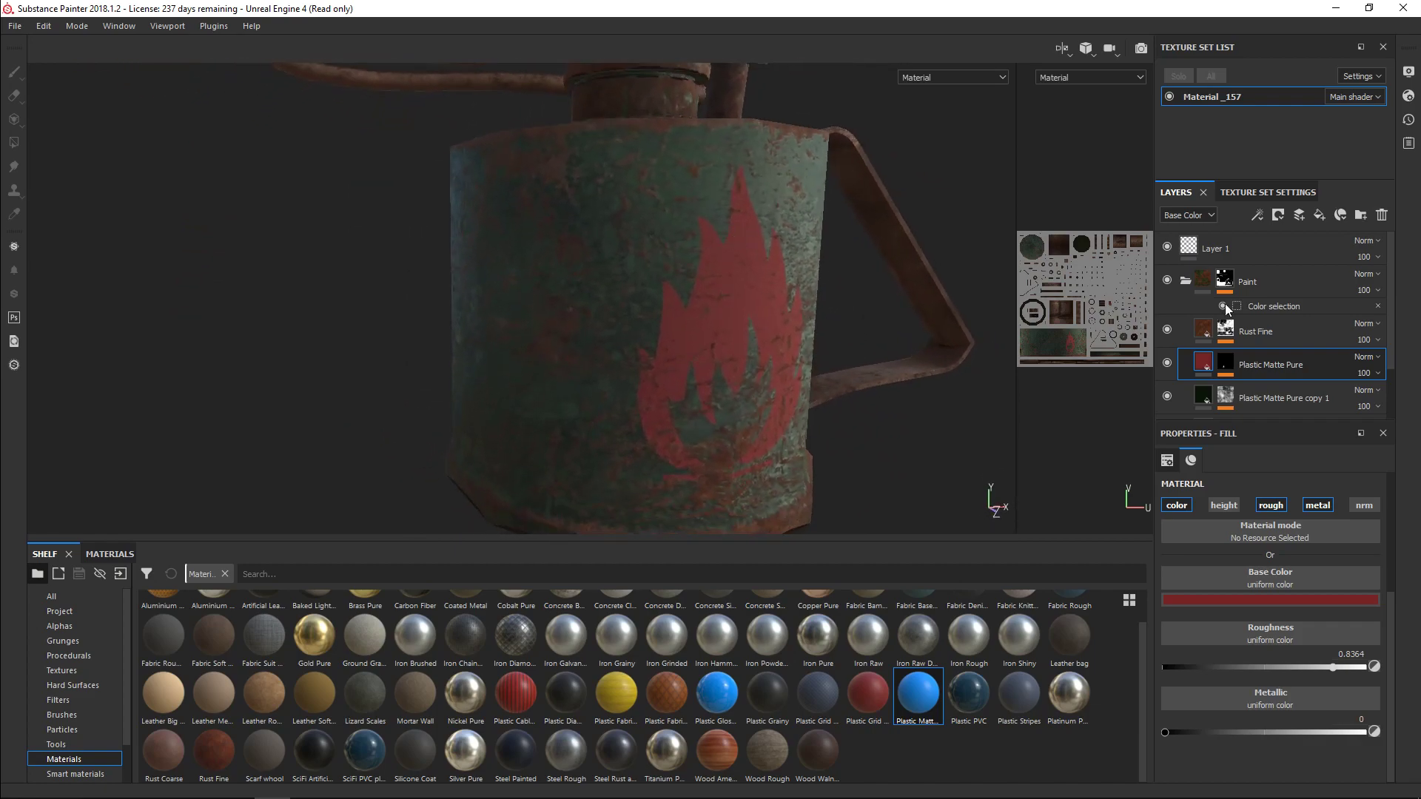
# - Enable the height channel on the flame layer and set its height to 0.0182 for slightly raised paint
pyautogui.click(1220, 505)
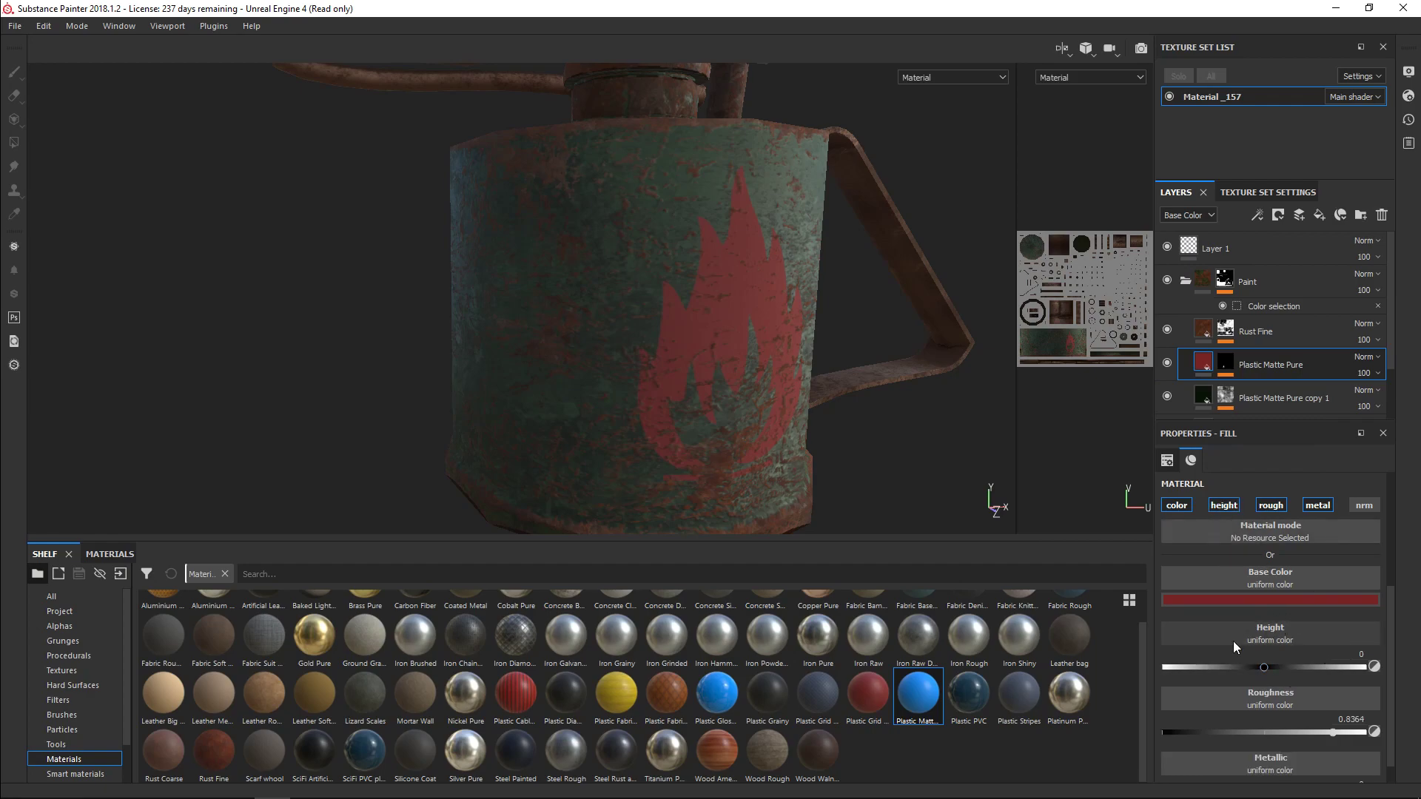
pyautogui.click(1265, 667)
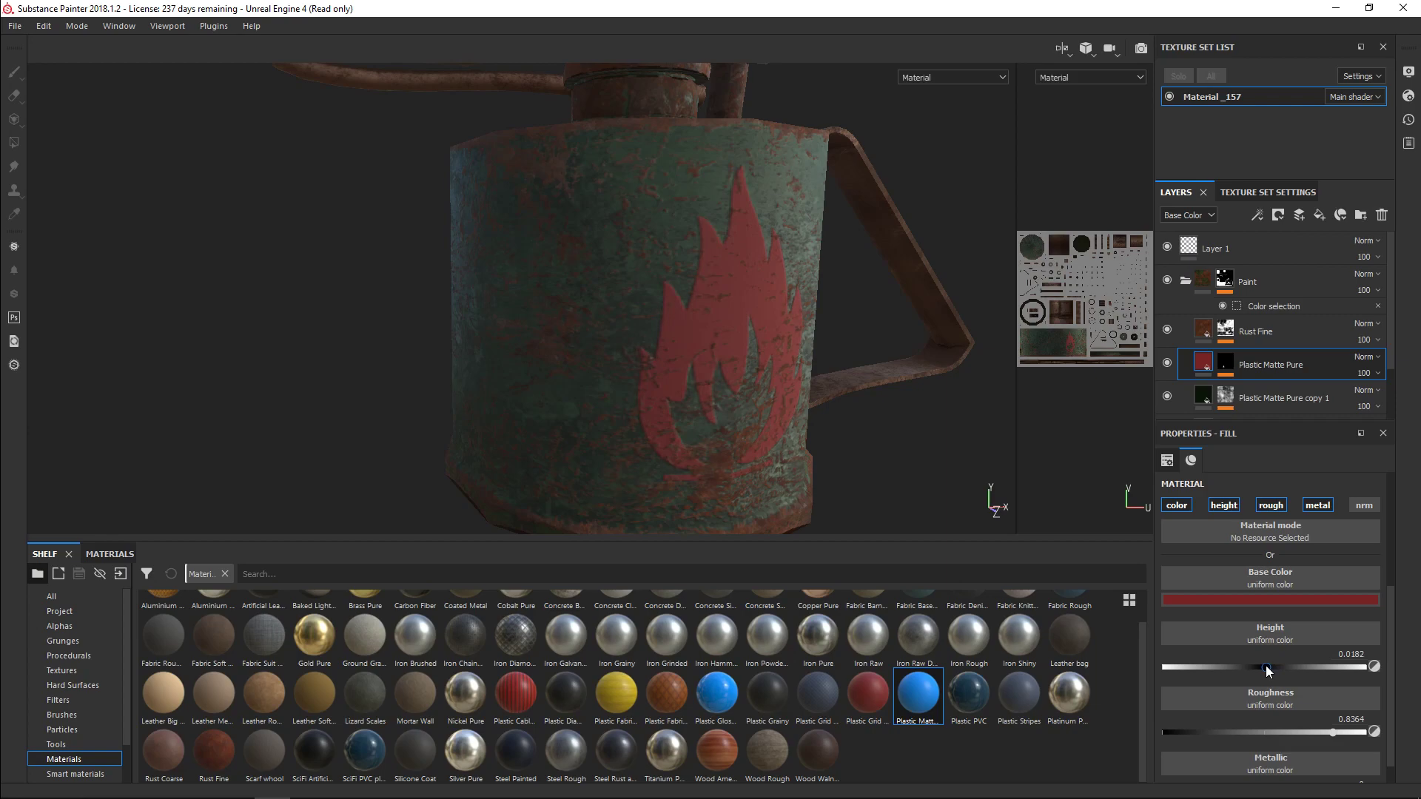
pyautogui.keyDown('alt'); pyautogui.moveTo(822, 449); pyautogui.dragTo(699, 465); pyautogui.keyUp('alt')
pyautogui.keyDown('alt'); pyautogui.moveTo(625, 314); pyautogui.dragTo(703, 296); pyautogui.keyUp('alt')
pyautogui.scroll(-3, 759, 305)
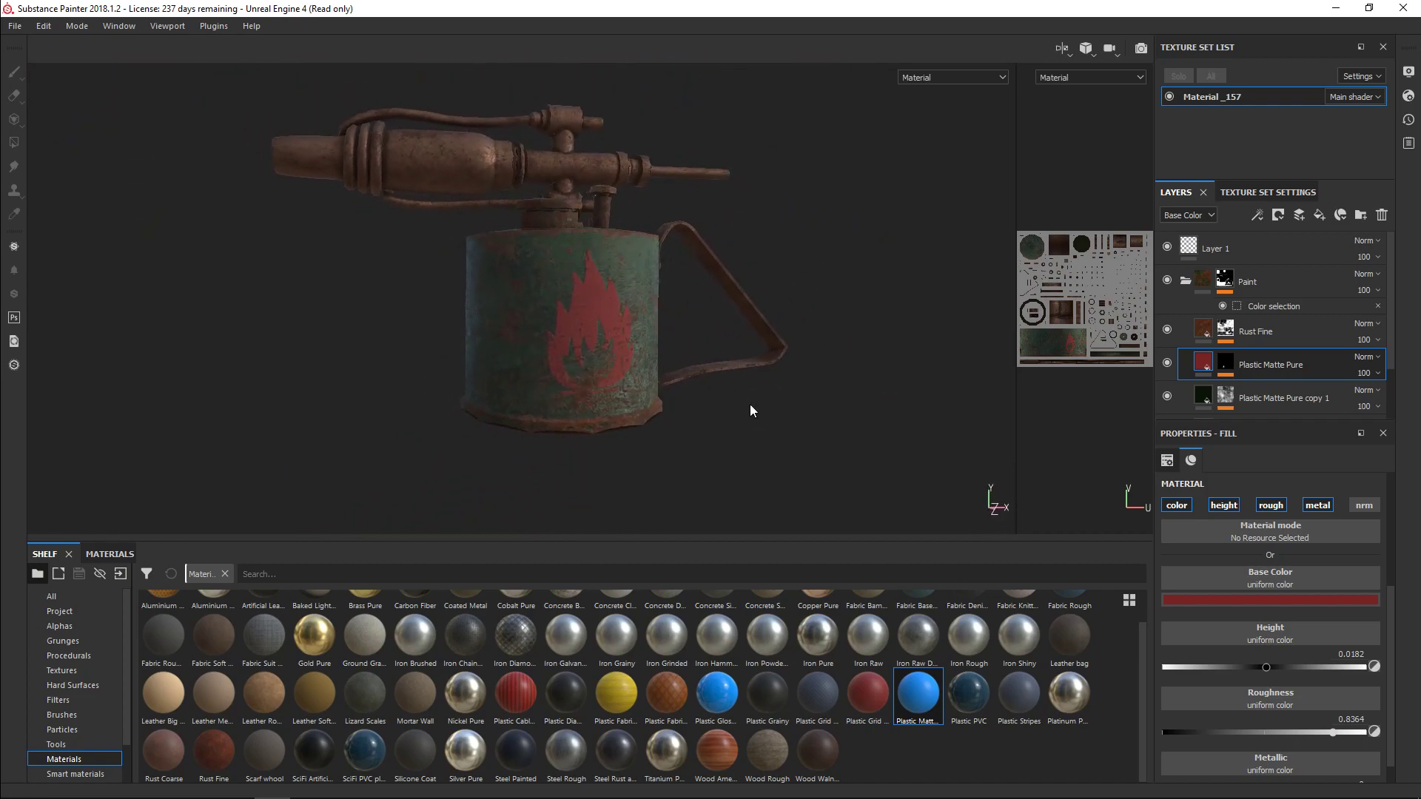
pyautogui.moveTo(754, 427)
pyautogui.keyDown('alt'); pyautogui.mouseDown()
pyautogui.moveTo(743, 371)
pyautogui.moveTo(740, 433)
pyautogui.mouseUp(); pyautogui.keyUp('alt')
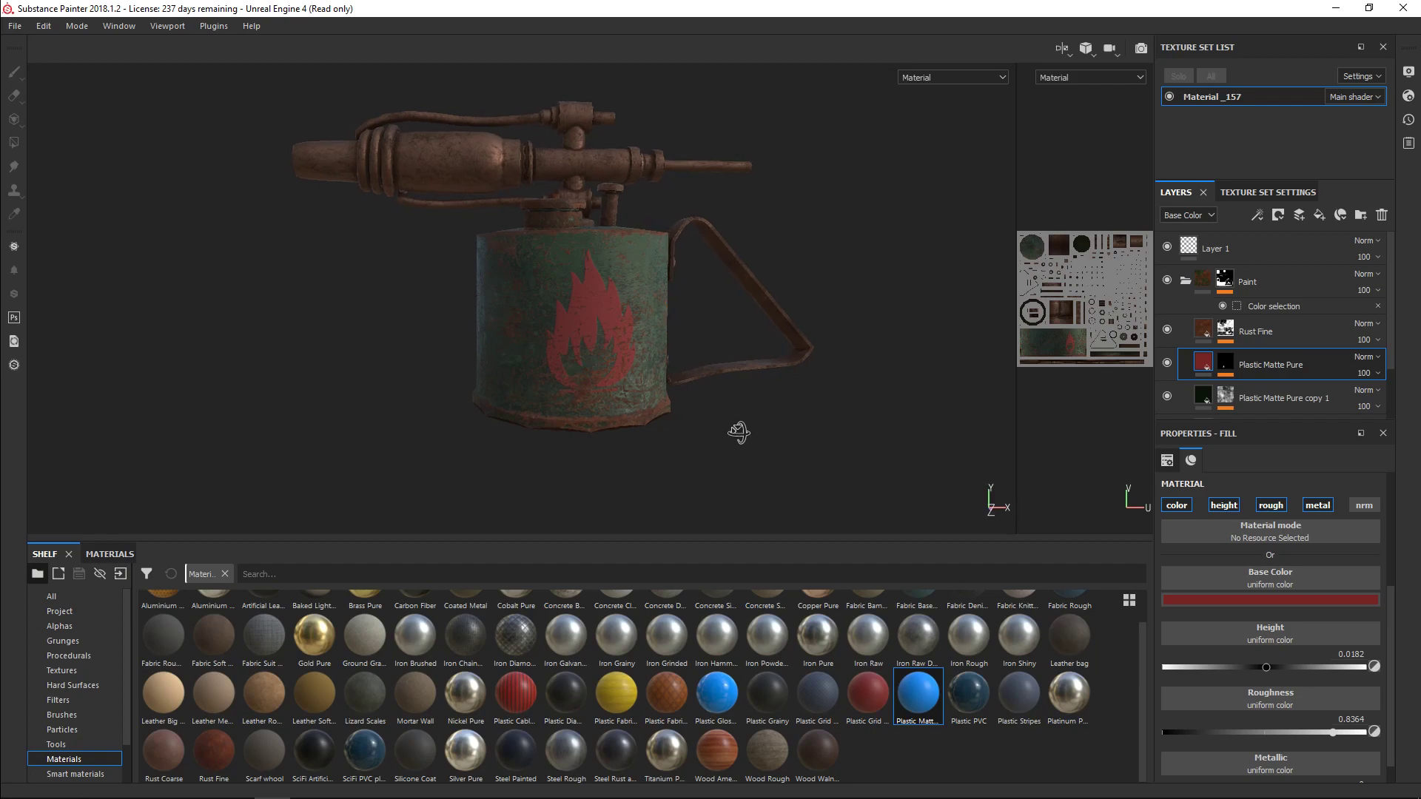
pyautogui.scroll(5, 715, 345)
pyautogui.keyDown('alt'); pyautogui.moveTo(732, 359); pyautogui.dragTo(835, 380); pyautogui.keyUp('alt')
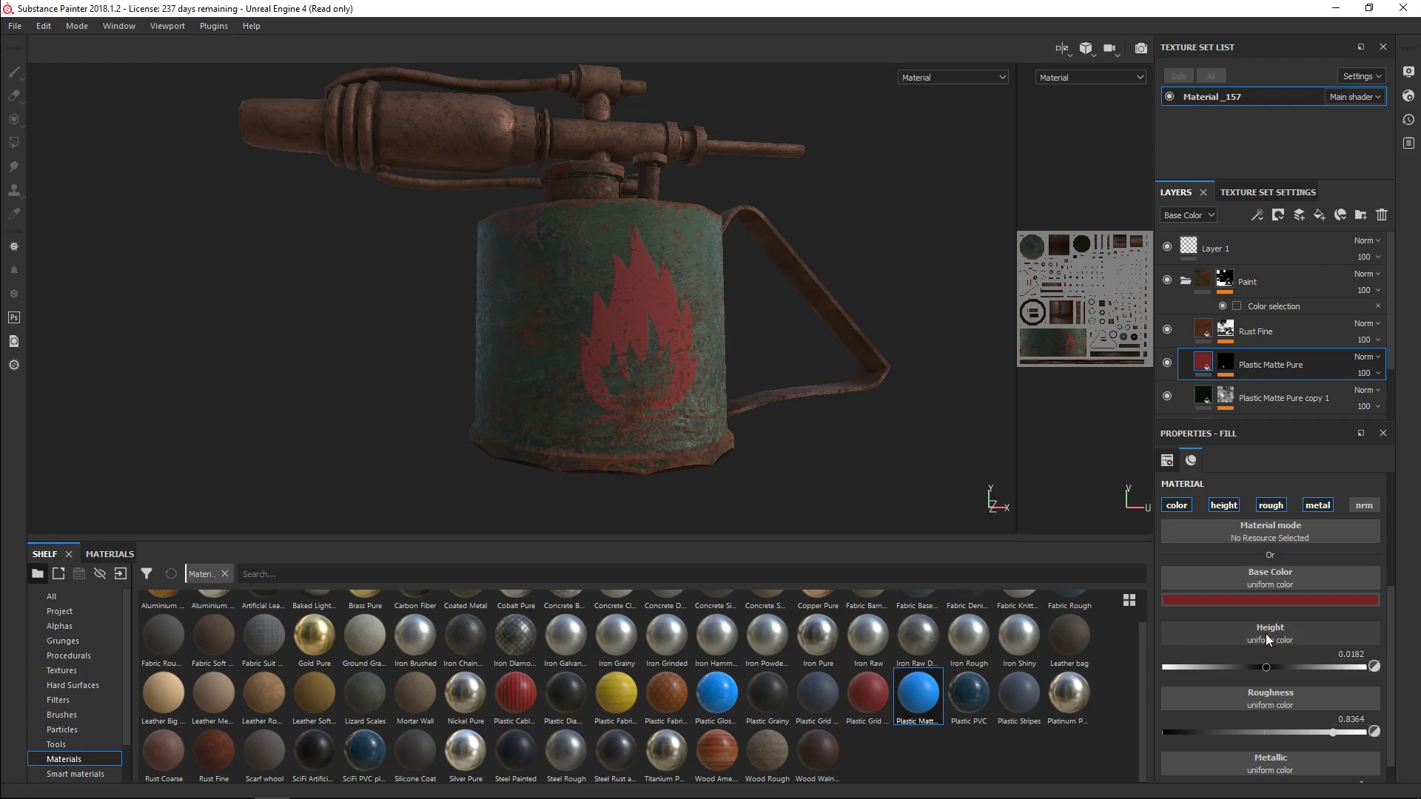
# - Darken the flame layer's red base color and check the decal against the tank from near and far
pyautogui.scroll(2, 1266, 633)
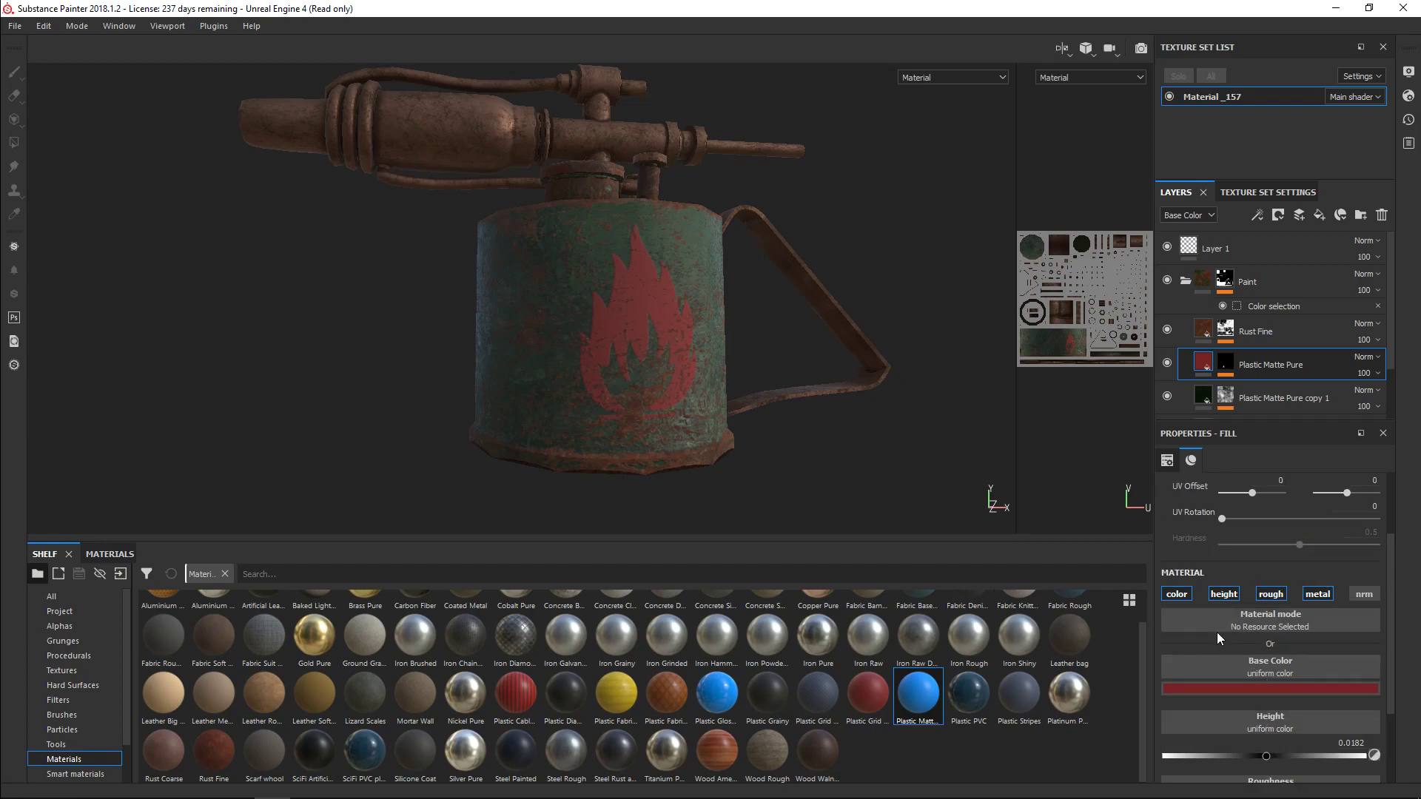
pyautogui.moveTo(780, 320)
pyautogui.keyDown('alt'); pyautogui.mouseDown()
pyautogui.moveTo(592, 330)
pyautogui.moveTo(783, 308)
pyautogui.moveTo(784, 349)
pyautogui.mouseUp(); pyautogui.keyUp('alt')
pyautogui.scroll(2, 784, 349)
pyautogui.click(1259, 690)
pyautogui.moveTo(1400, 598); pyautogui.dragTo(1401, 612)
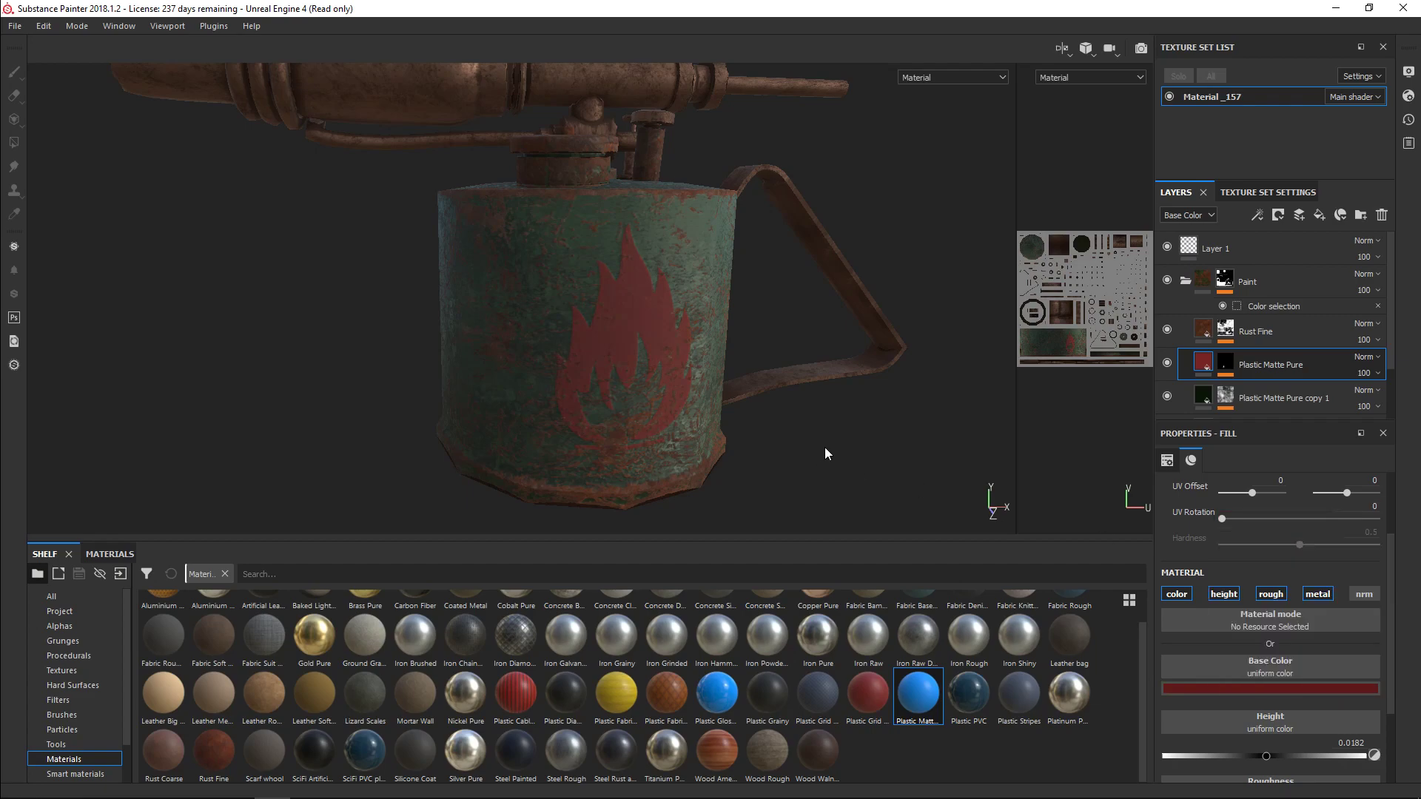
pyautogui.scroll(-5, 842, 450)
pyautogui.keyDown('alt'); pyautogui.moveTo(831, 453); pyautogui.dragTo(768, 380); pyautogui.keyUp('alt')
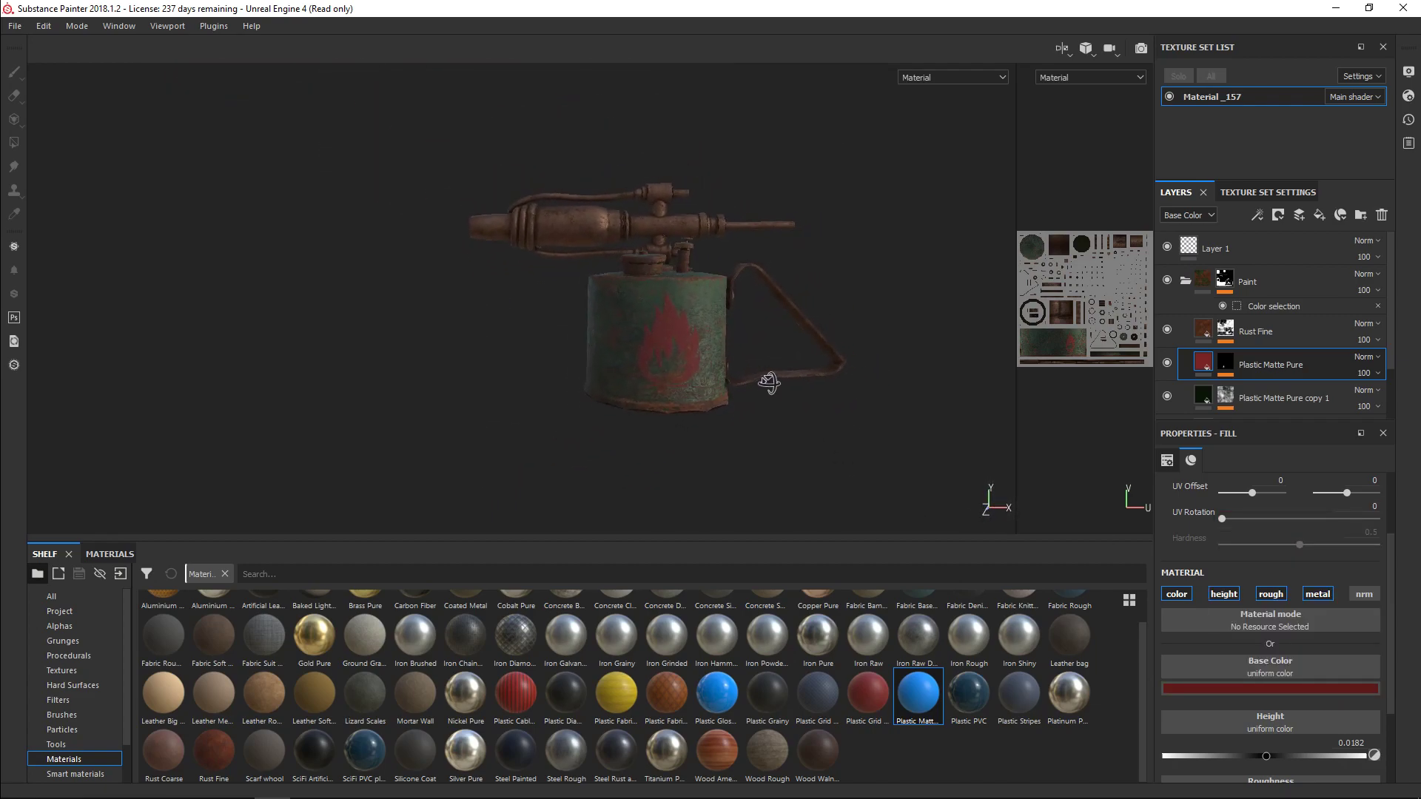
pyautogui.scroll(5, 767, 388)
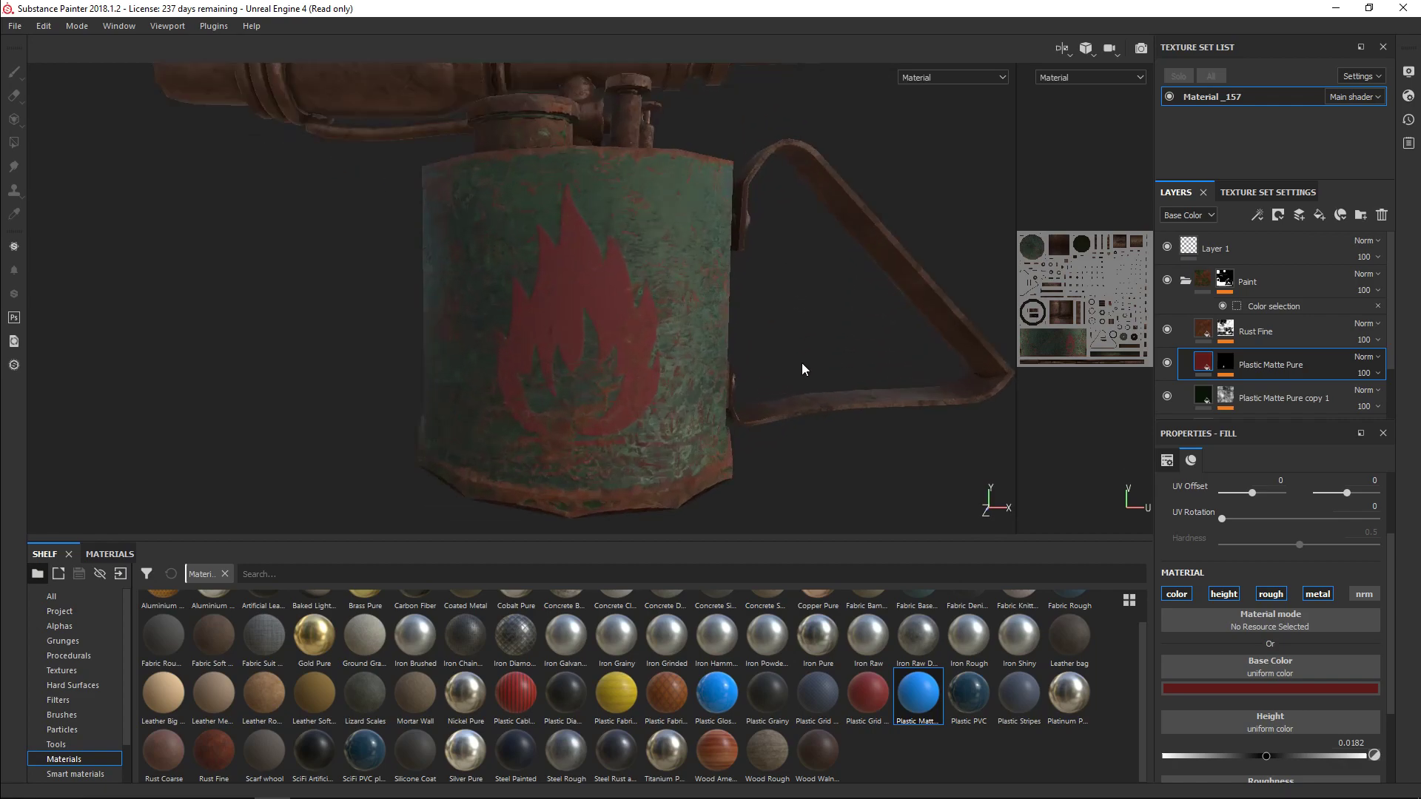
pyautogui.scroll(-3, 801, 362)
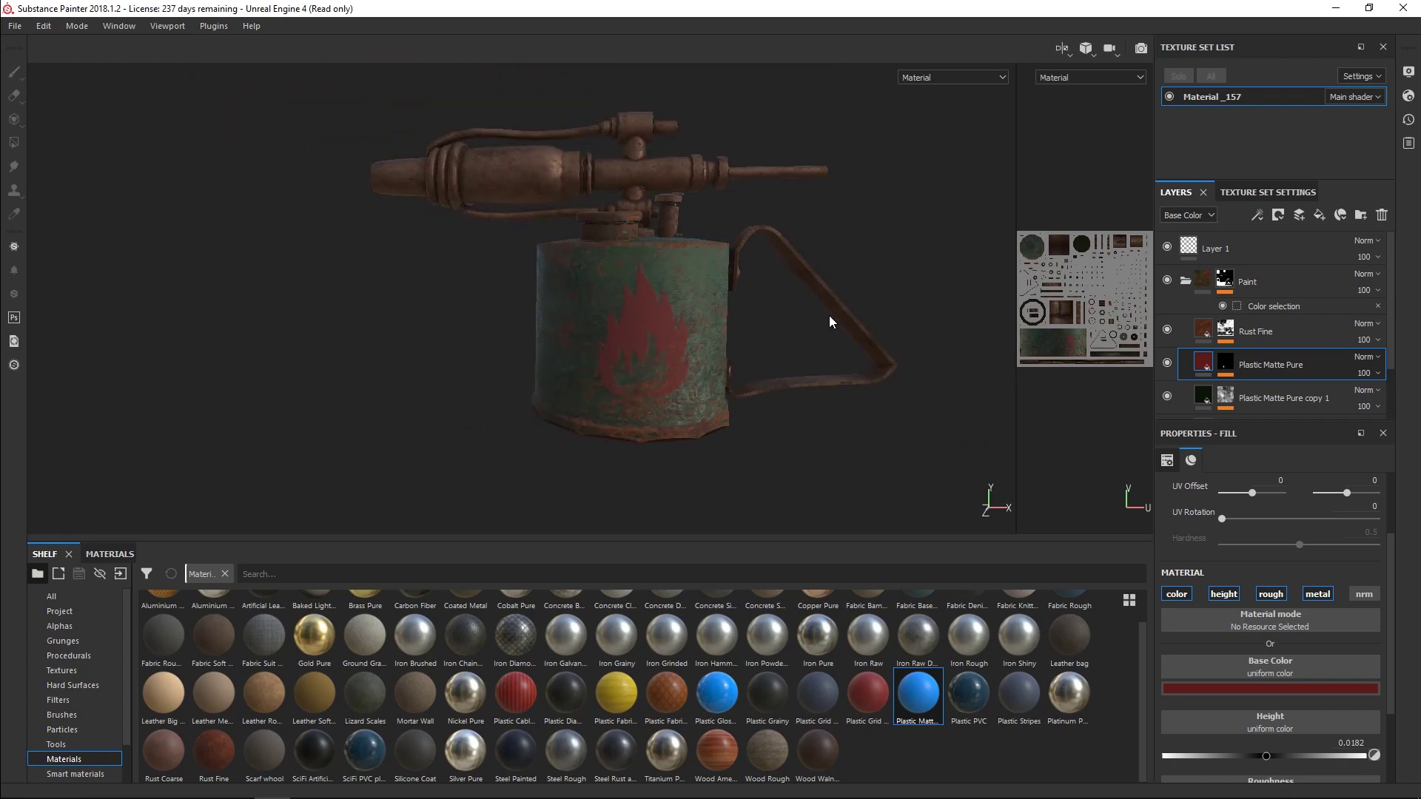
pyautogui.keyDown('alt'); pyautogui.moveTo(831, 321); pyautogui.dragTo(853, 288); pyautogui.keyUp('alt')
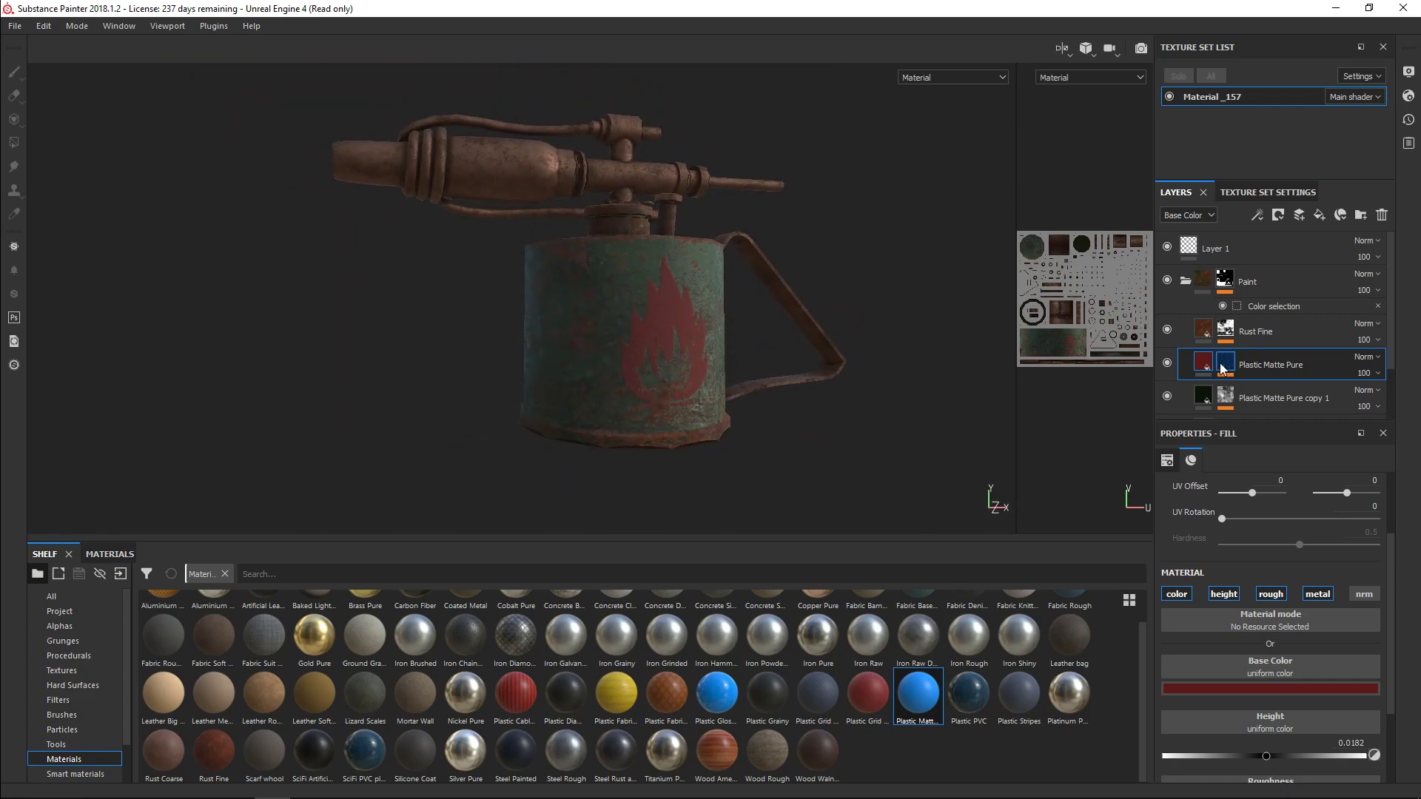
# - Start exporting the lamp's finished textures
pyautogui.press('1')
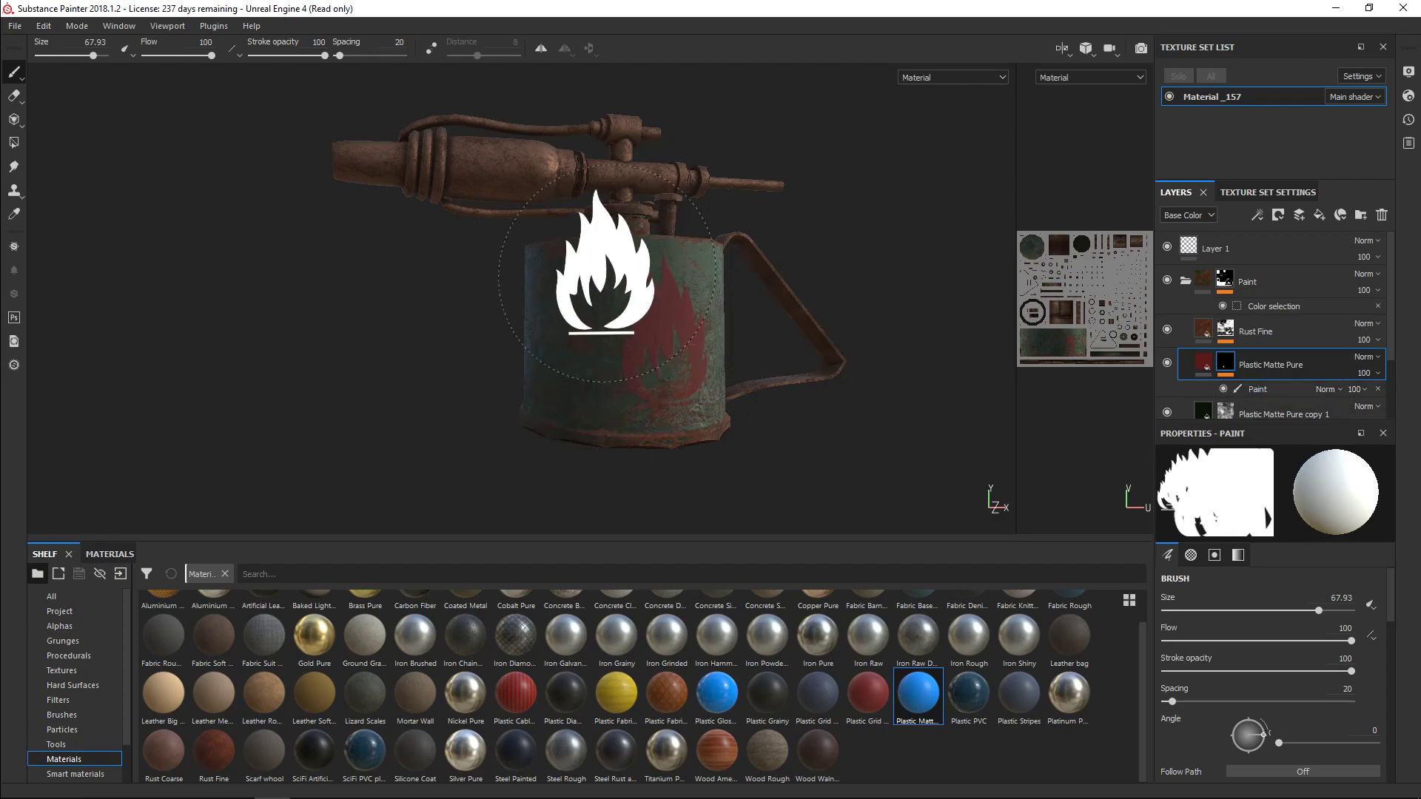
pyautogui.moveTo(863, 247)
pyautogui.keyDown('alt'); pyautogui.mouseDown()
pyautogui.moveTo(833, 424)
pyautogui.moveTo(812, 100)
pyautogui.moveTo(828, 247)
pyautogui.moveTo(891, 286)
pyautogui.moveTo(917, 207)
pyautogui.moveTo(787, 279)
pyautogui.mouseUp(); pyautogui.keyUp('alt')
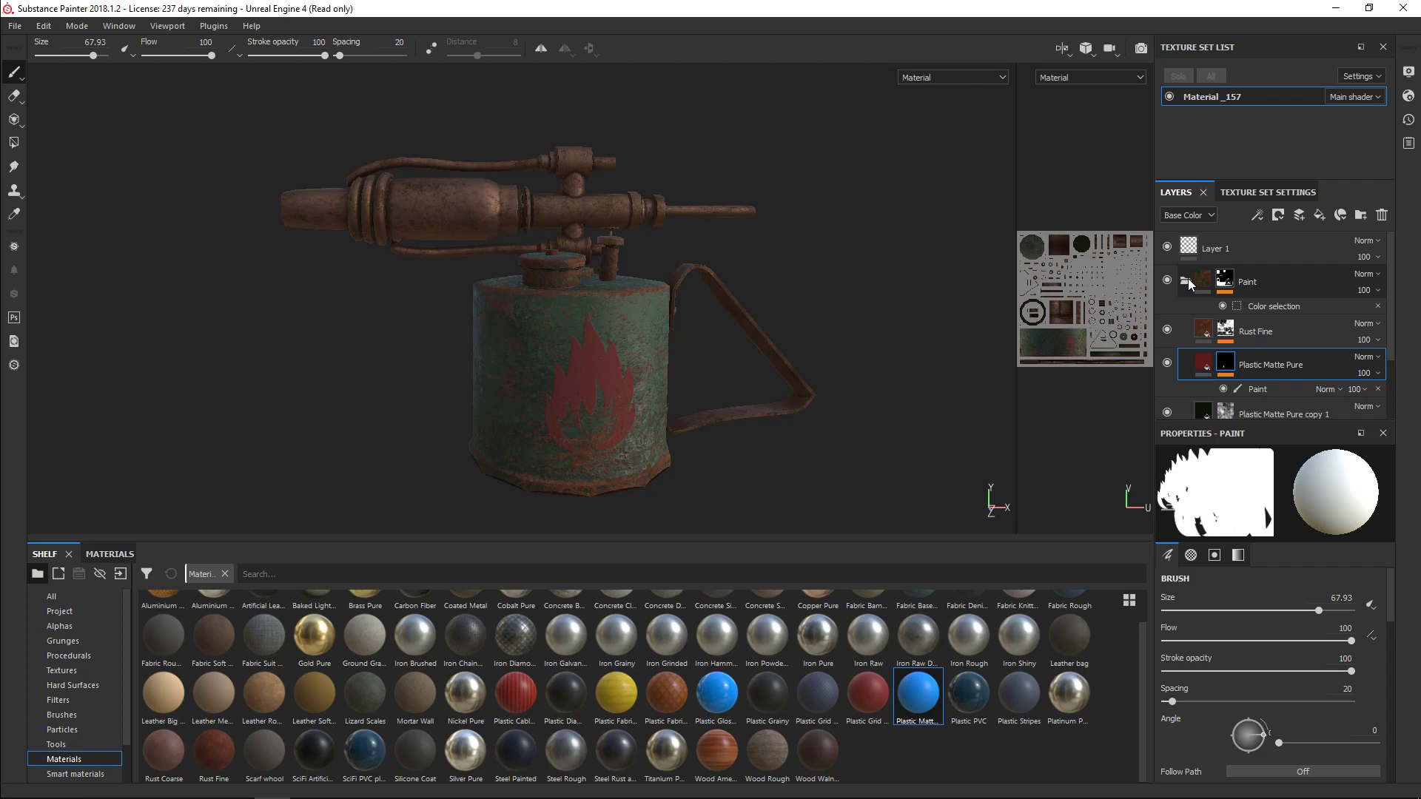
pyautogui.click(23, 31)
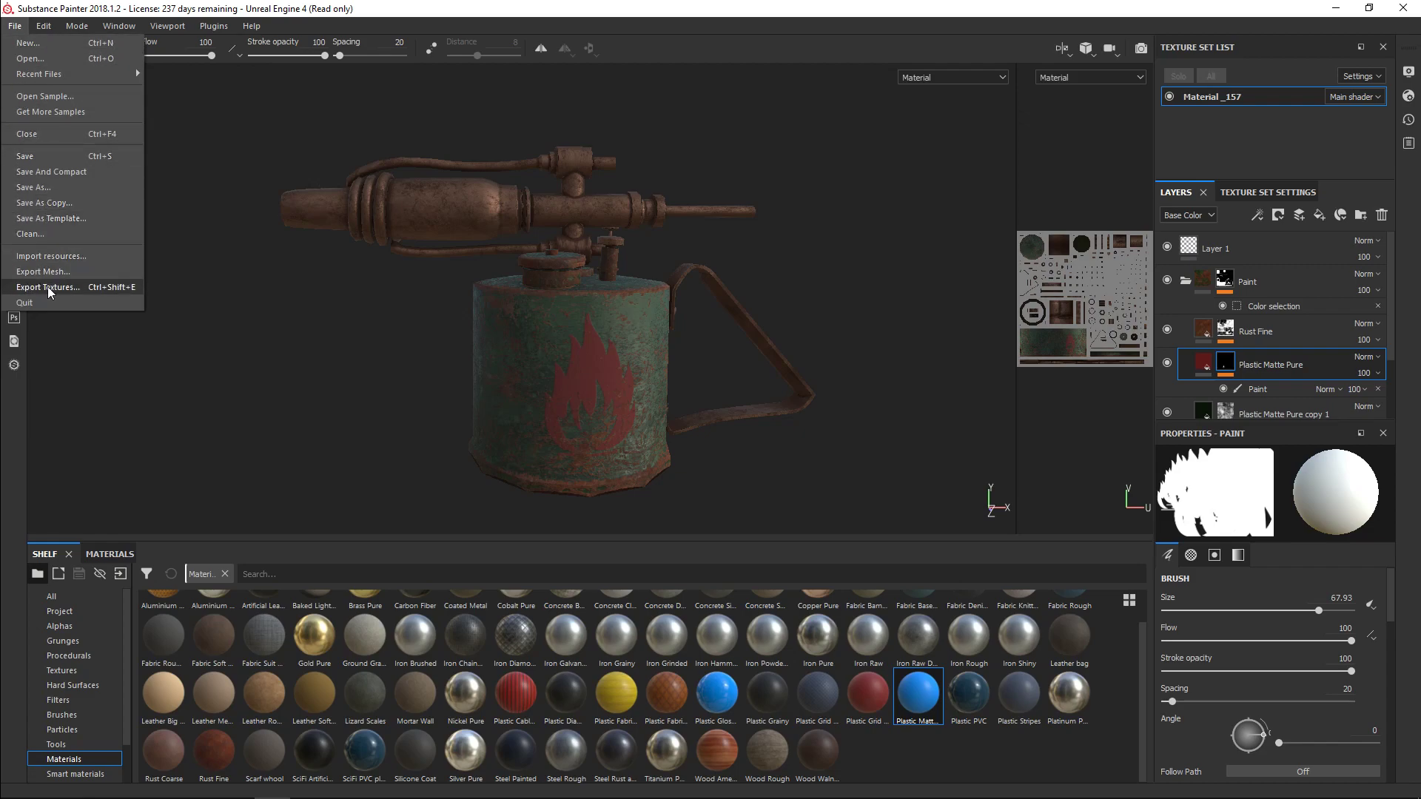